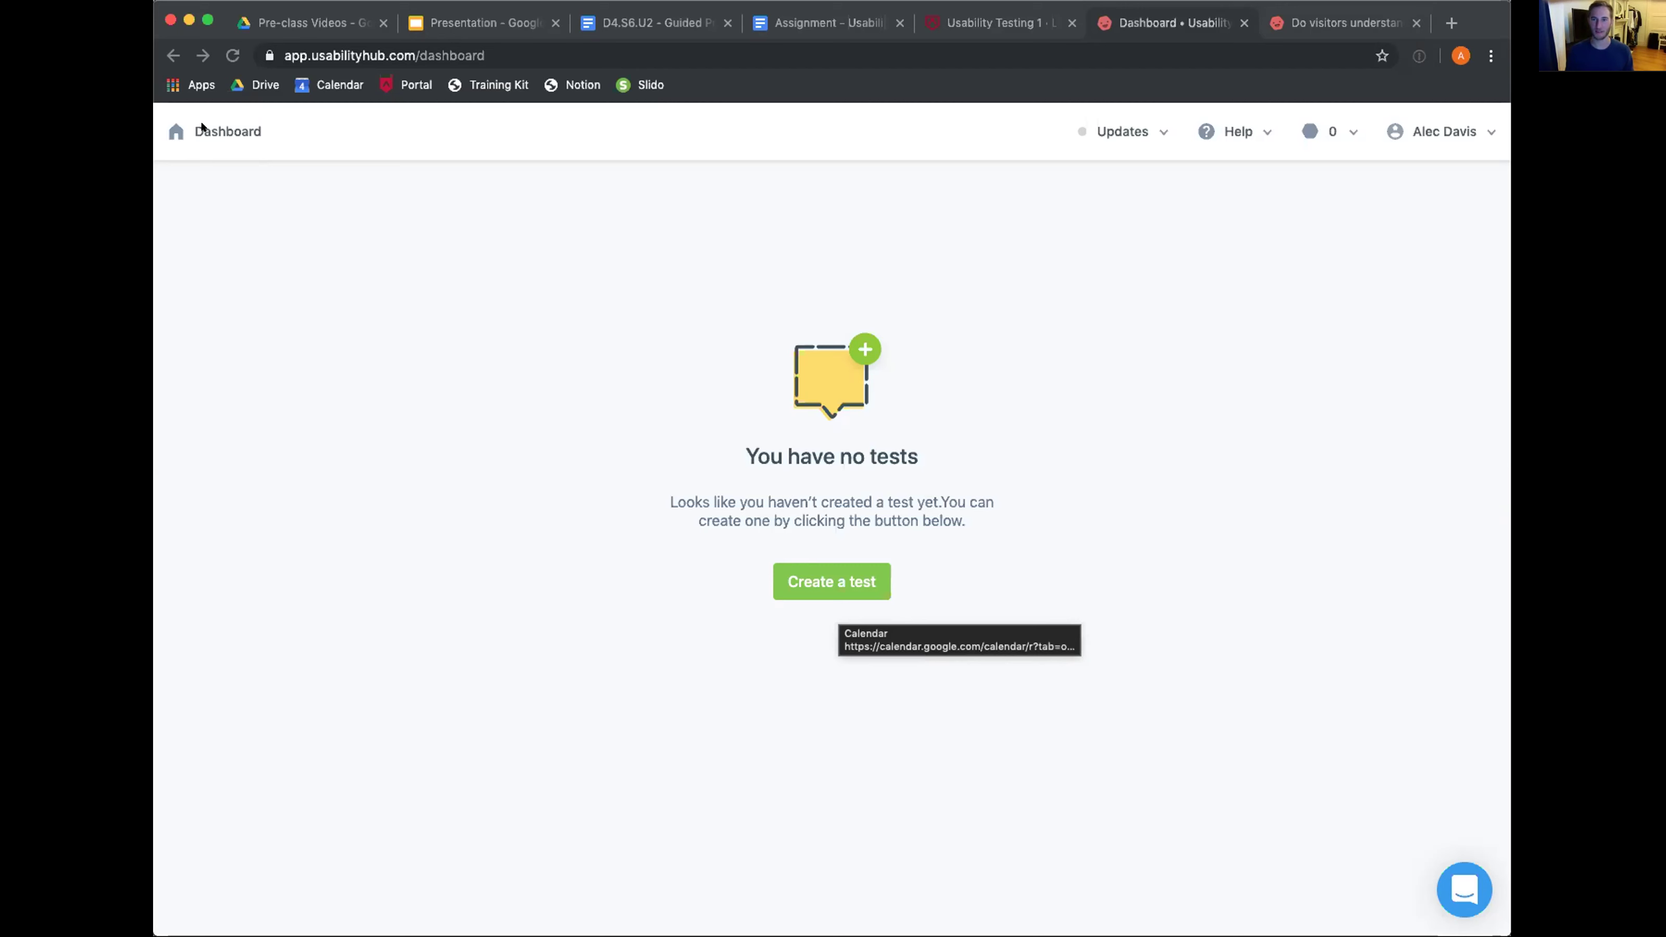
Create a new usability test named "Bing First Click Test"
click(817, 584)
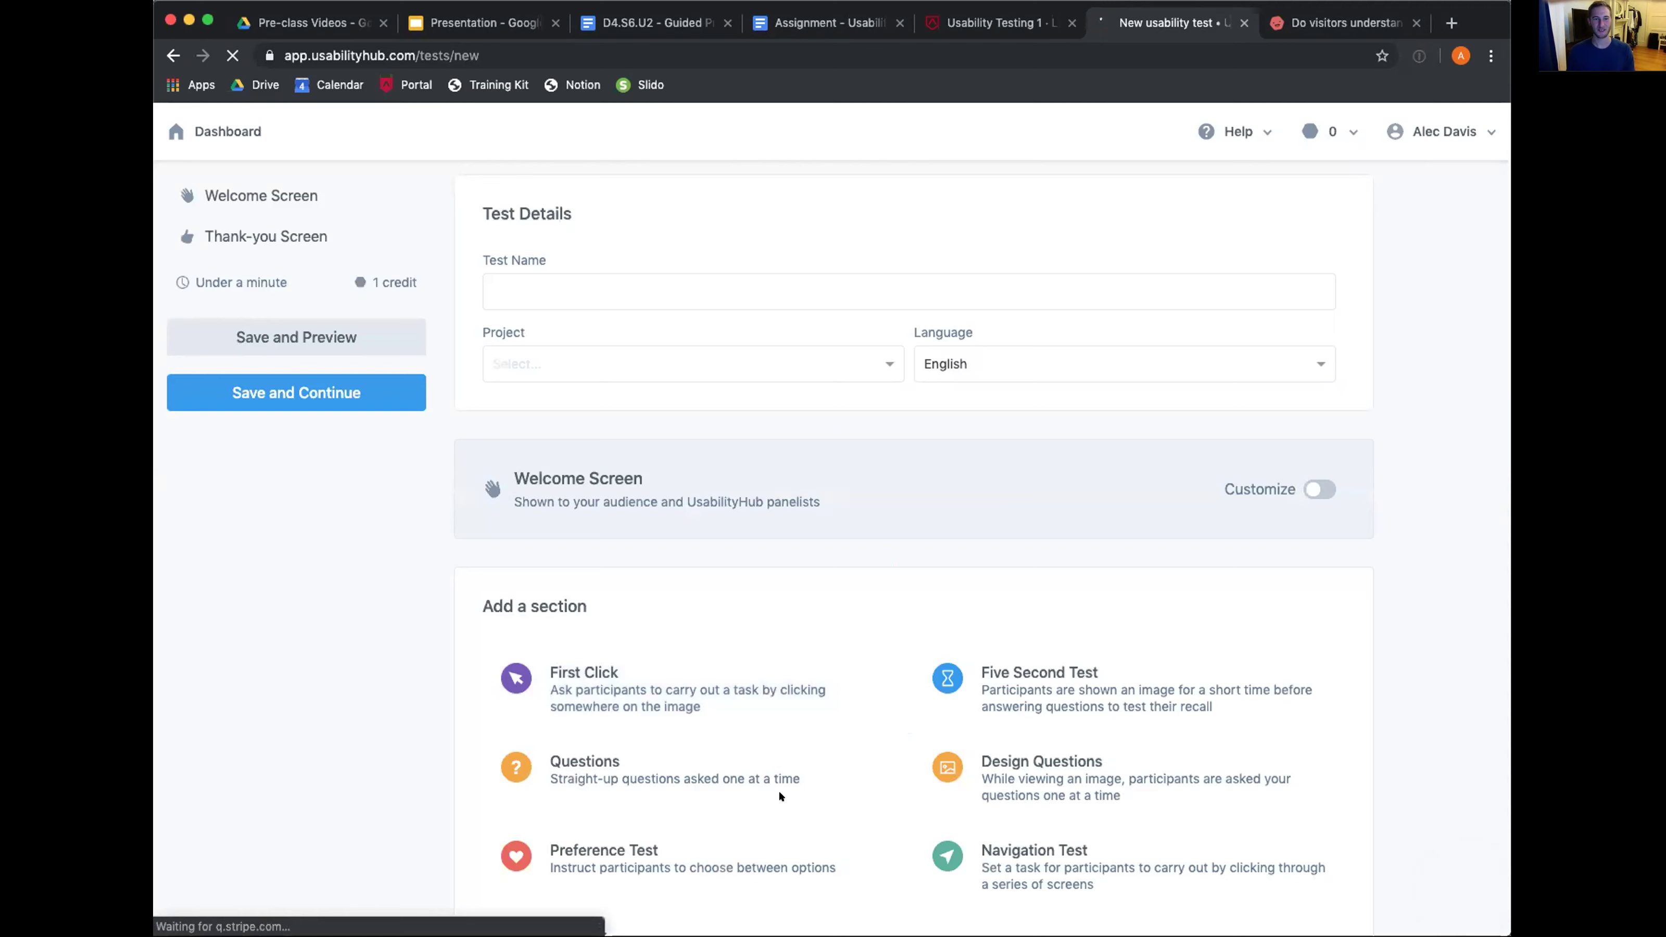
click(557, 285)
text(Bing Usability Test)
double_click(548, 280)
text(First Click Test)
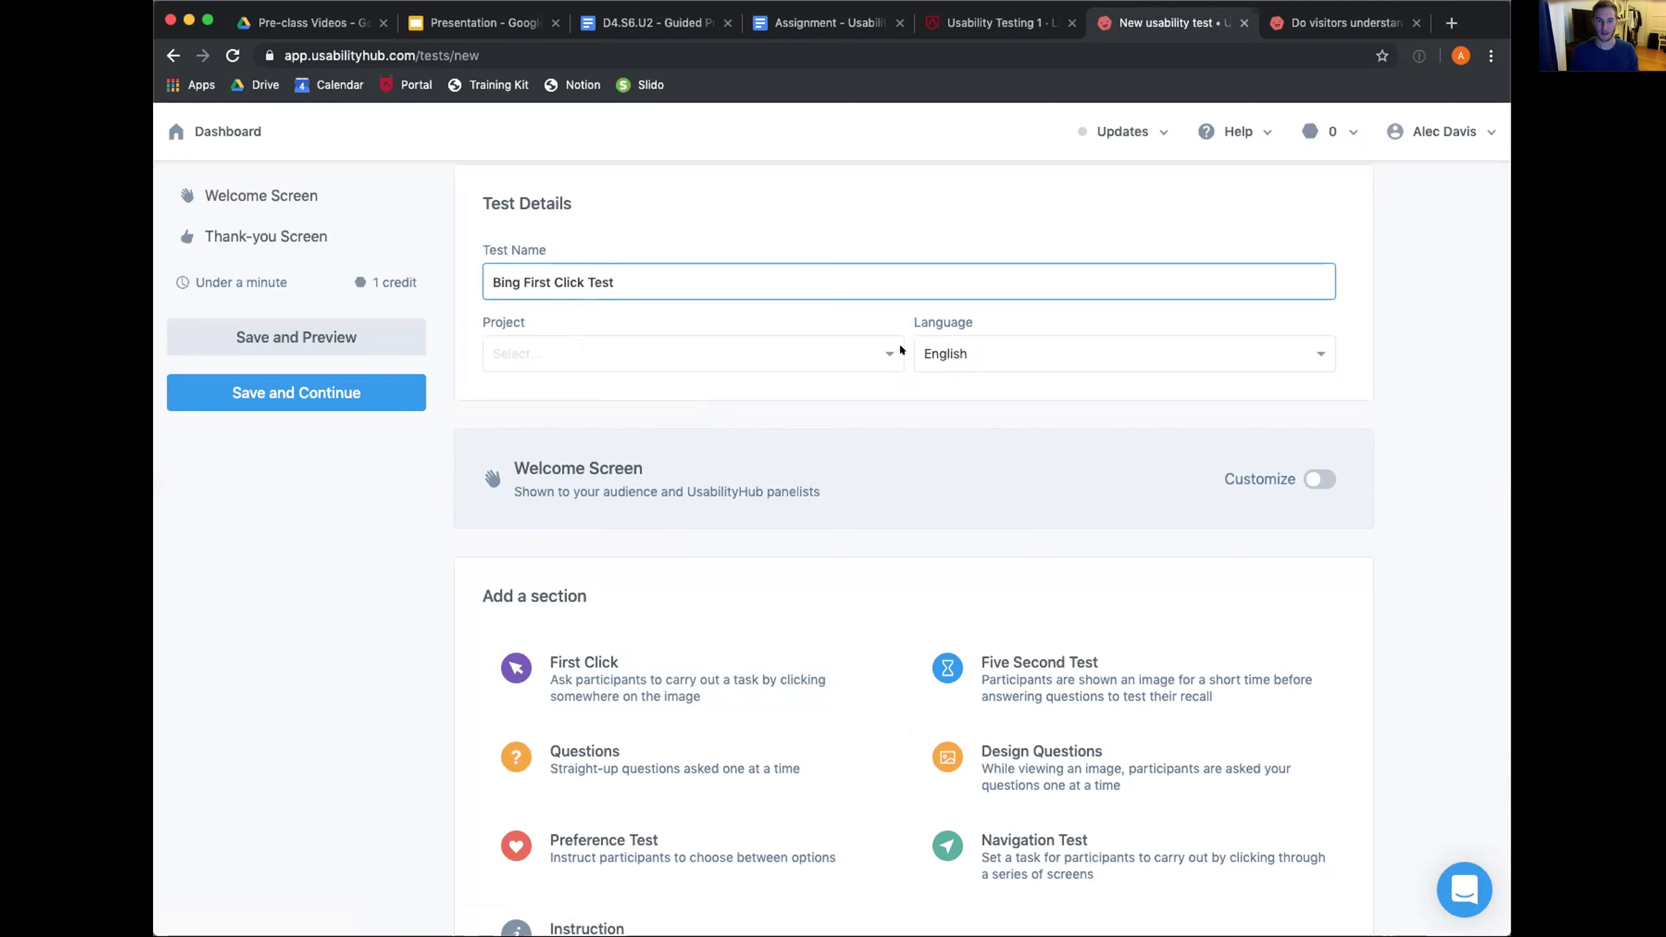
Try to assign the test to a new project called "Lambda Usability Testing"
click(874, 352)
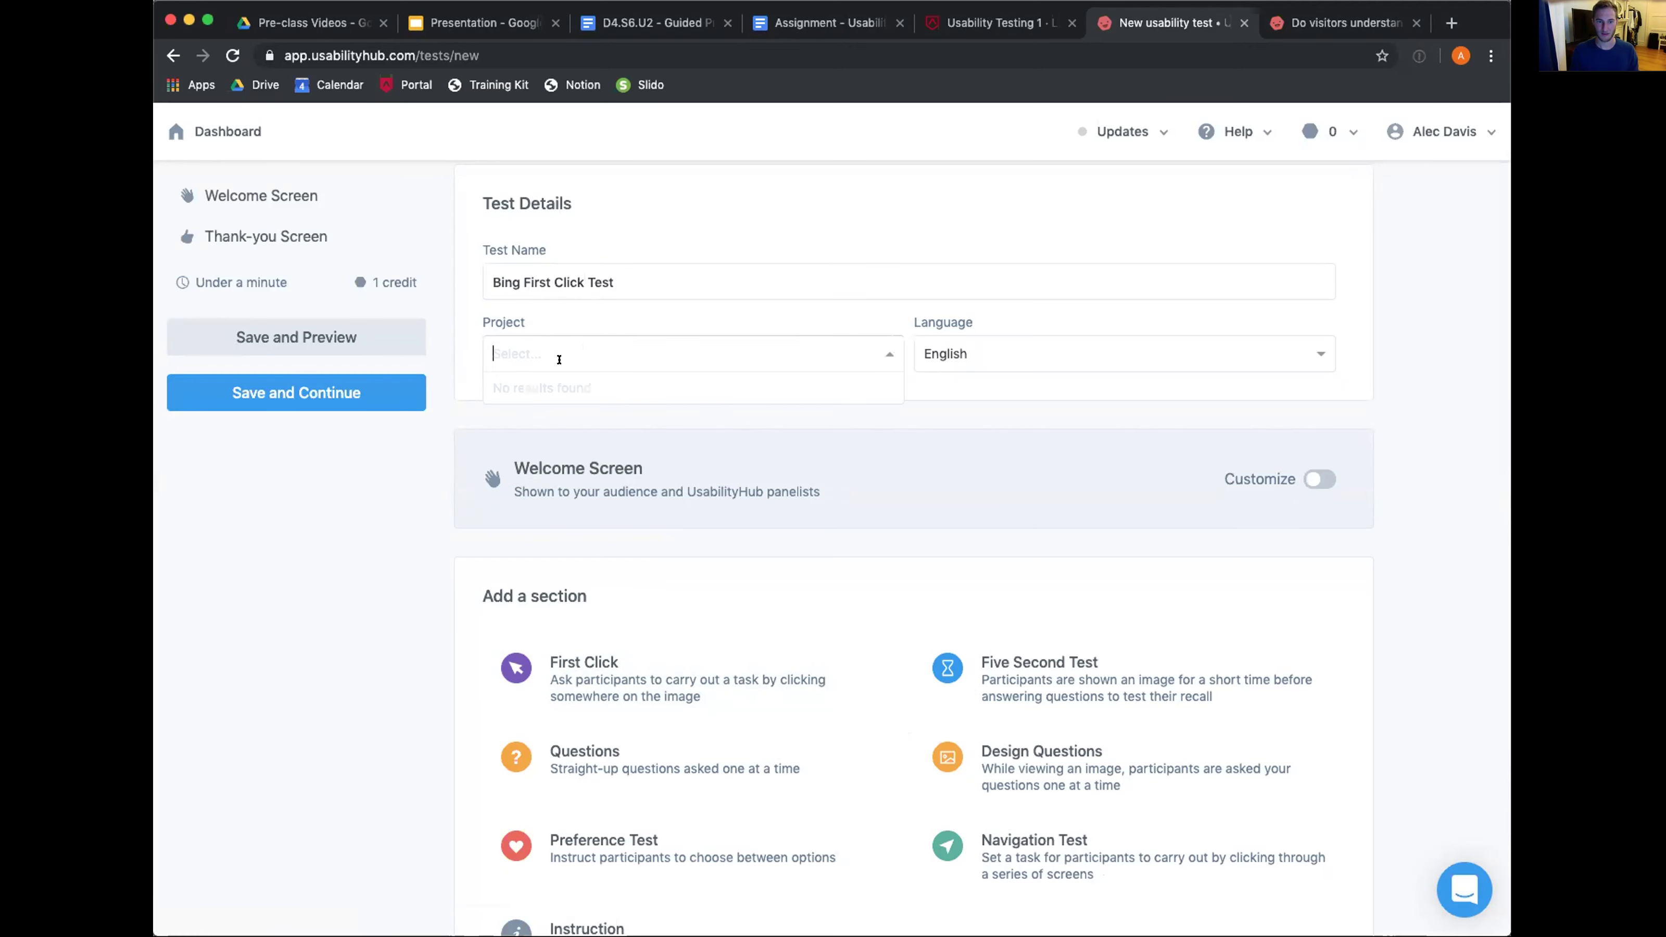
text(Lambda Usability Testing)
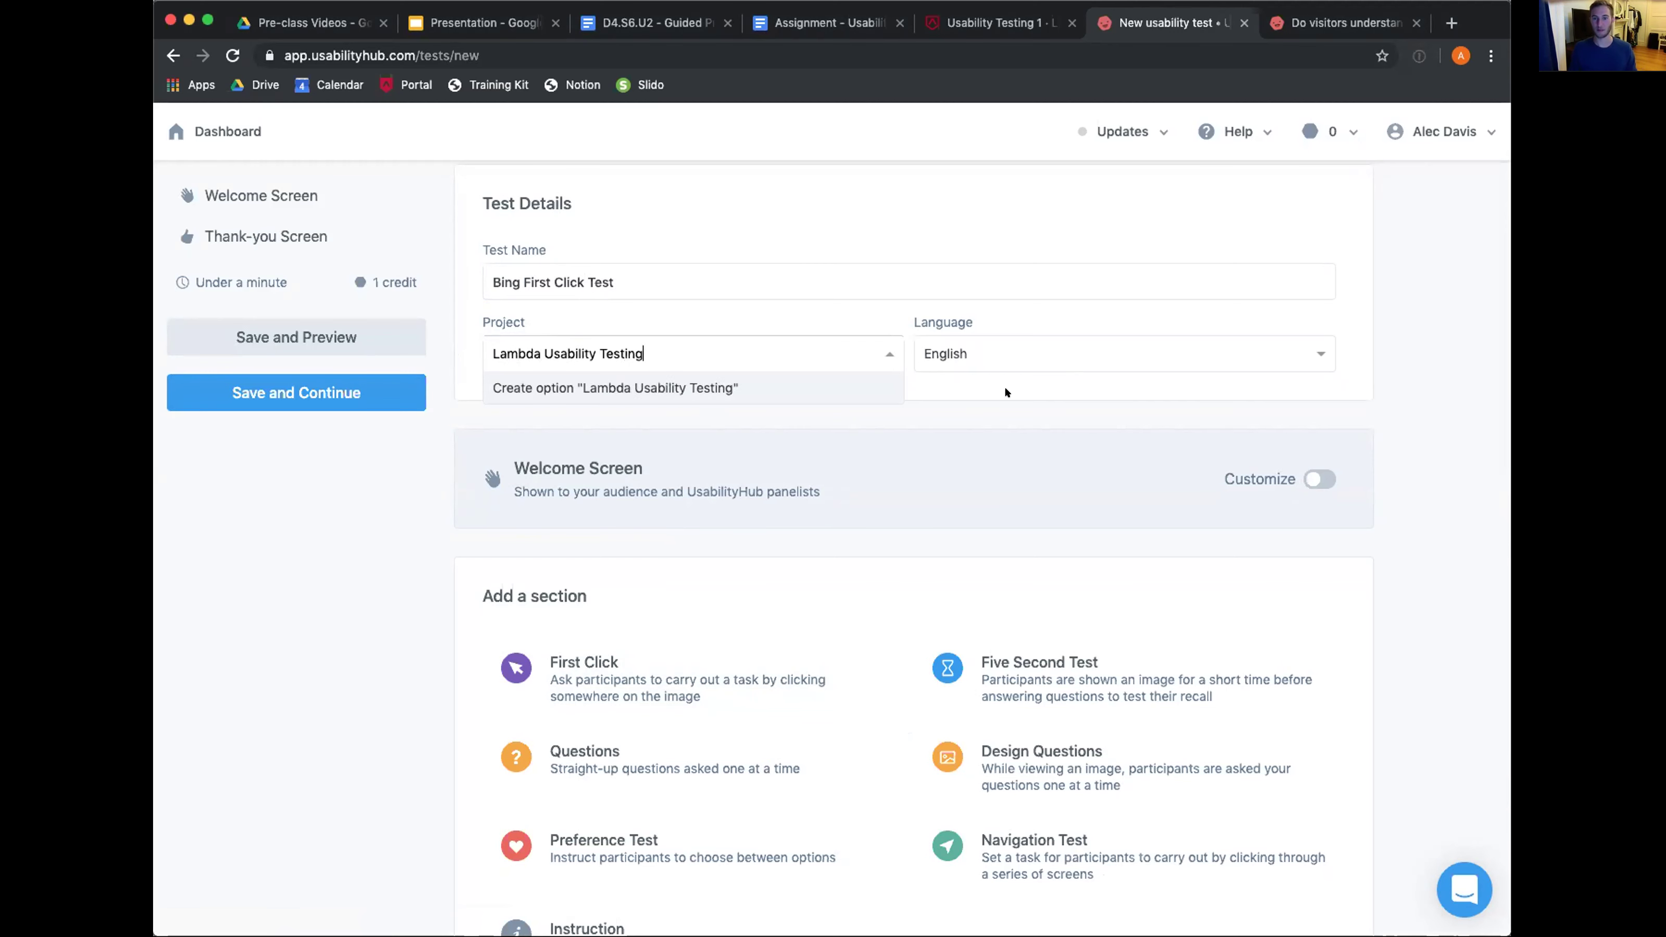
click(1004, 388)
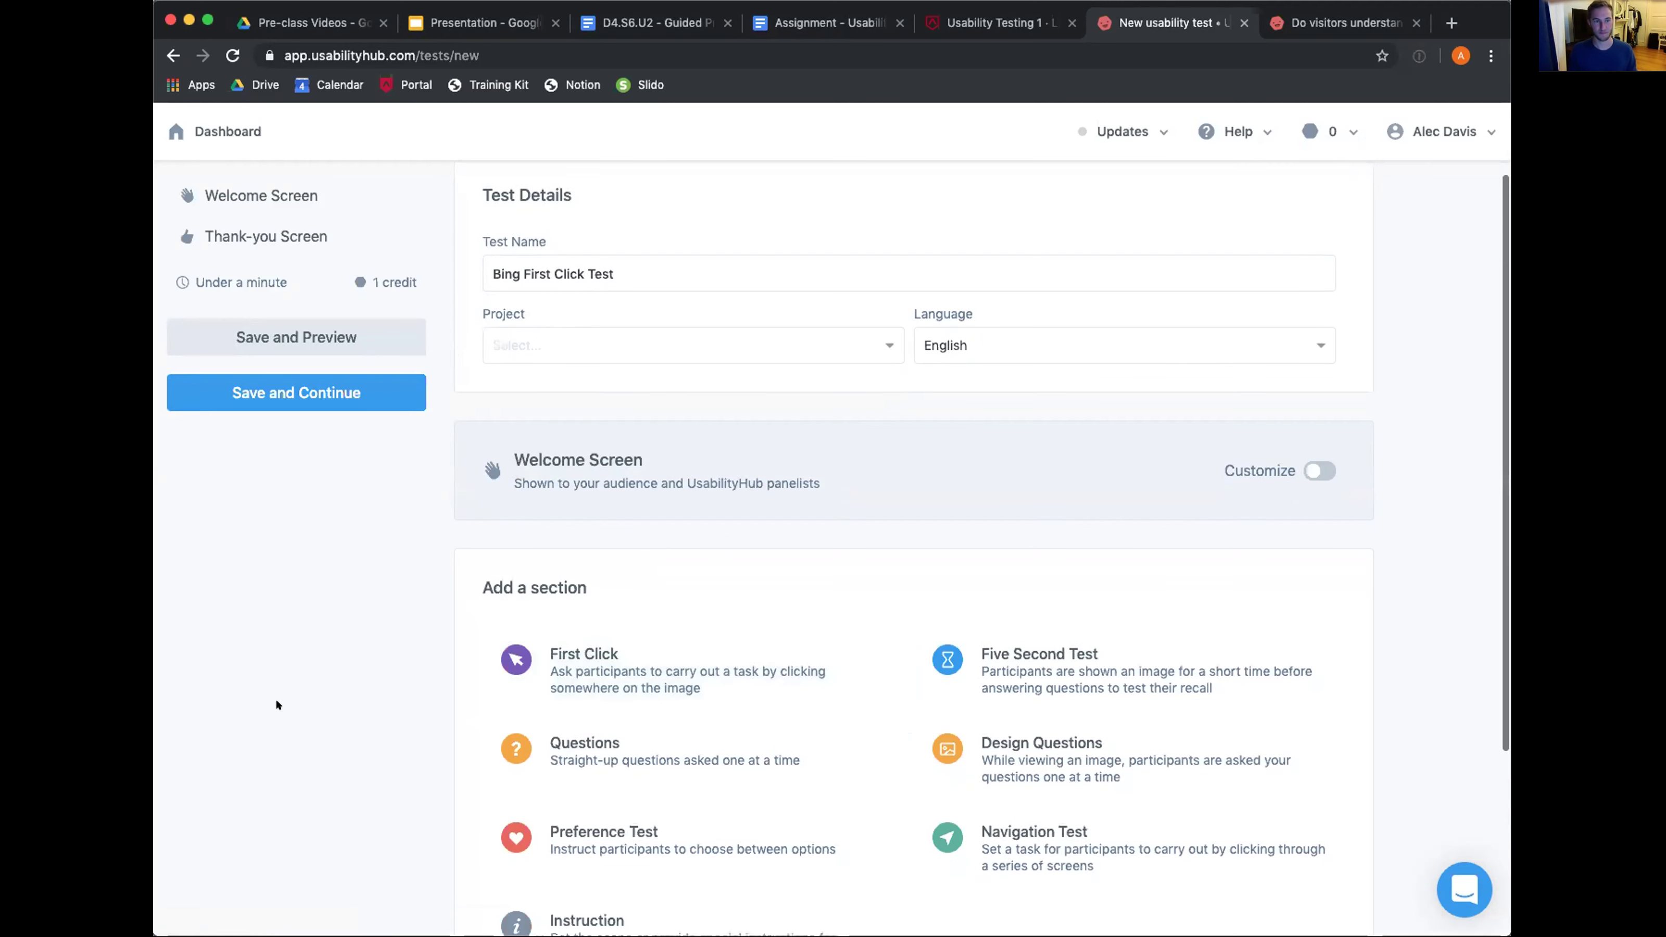
Turn on the Welcome Screen customization to see its options, and turn it back off
scroll(275, 704, down, 3)
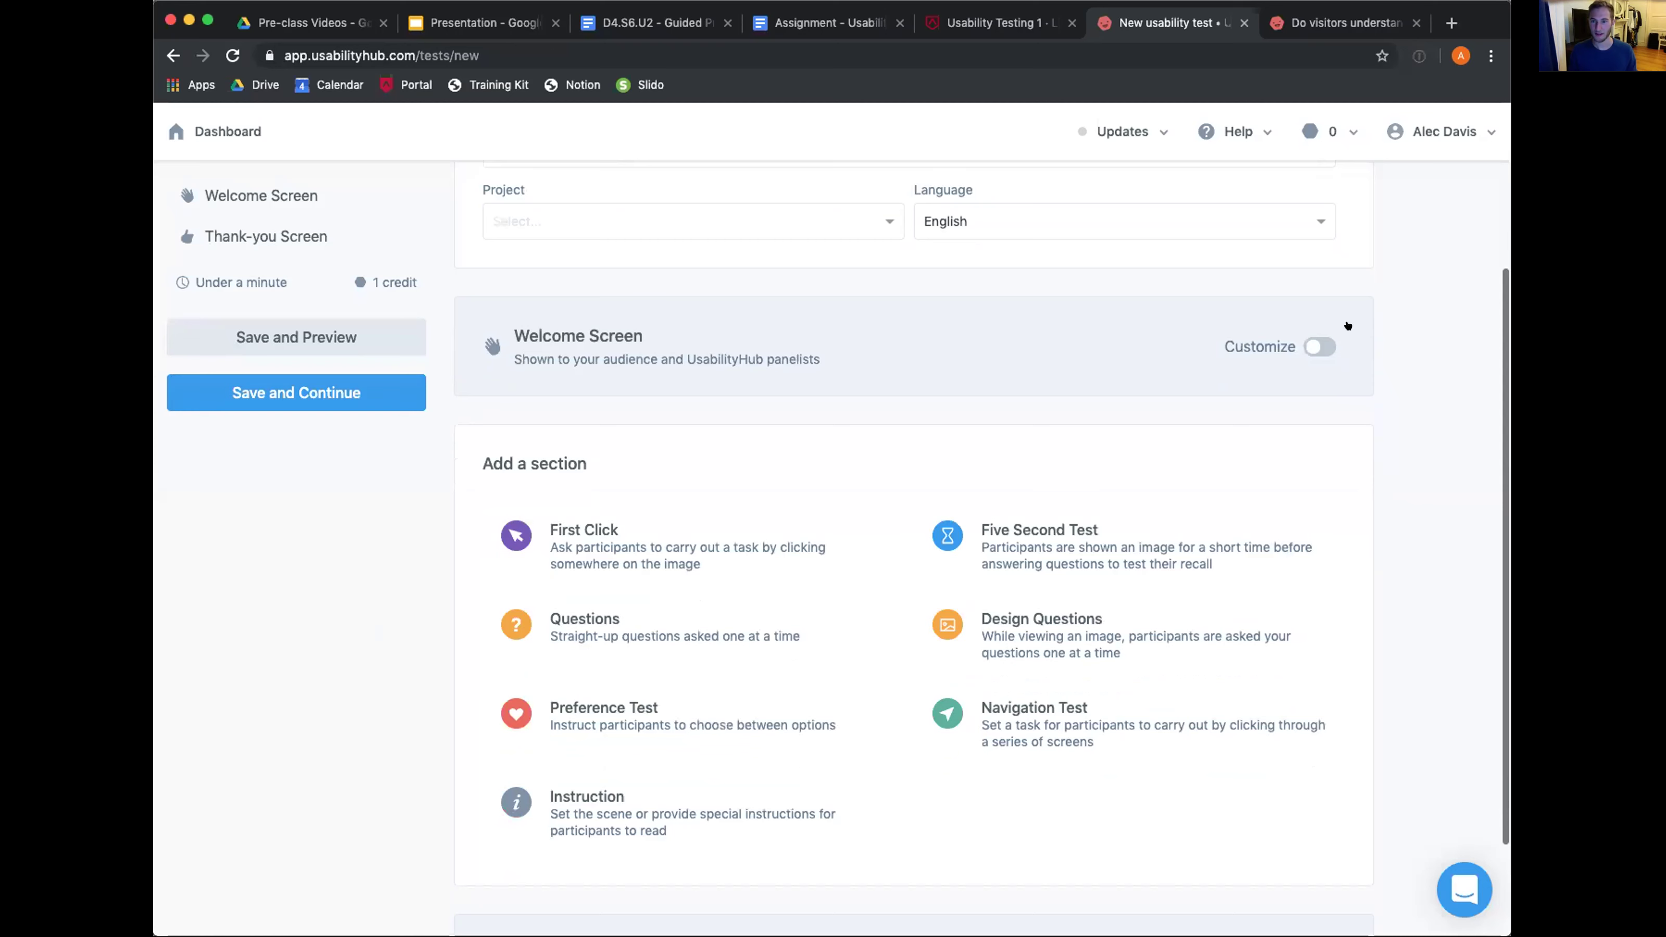
click(1317, 341)
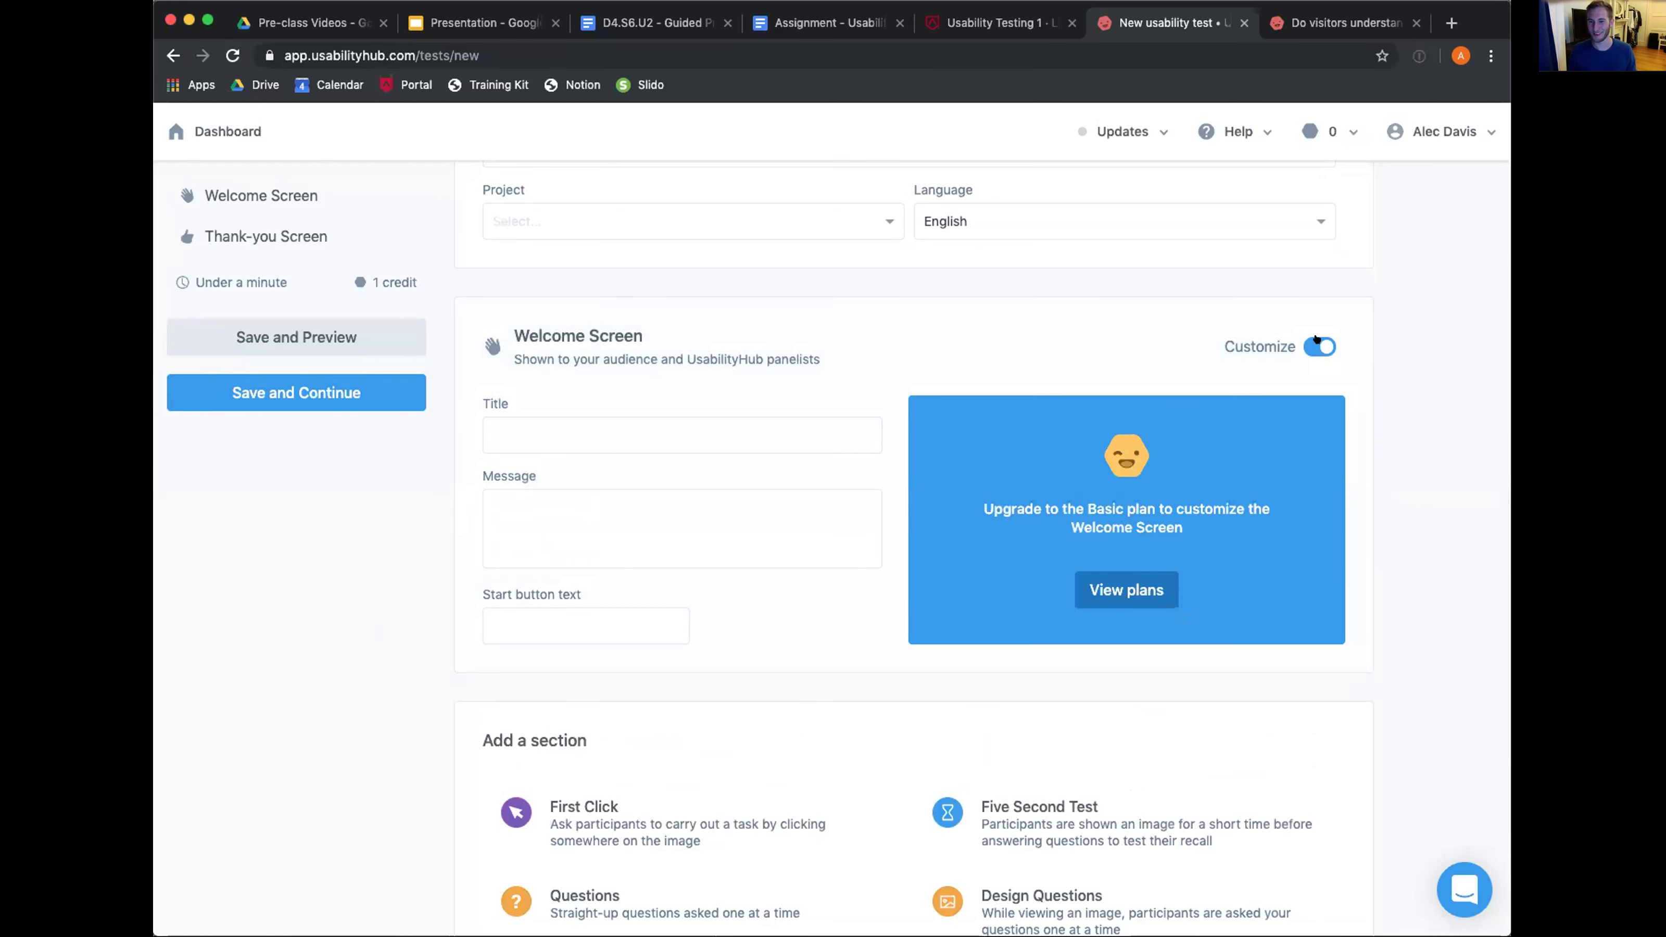
click(1316, 340)
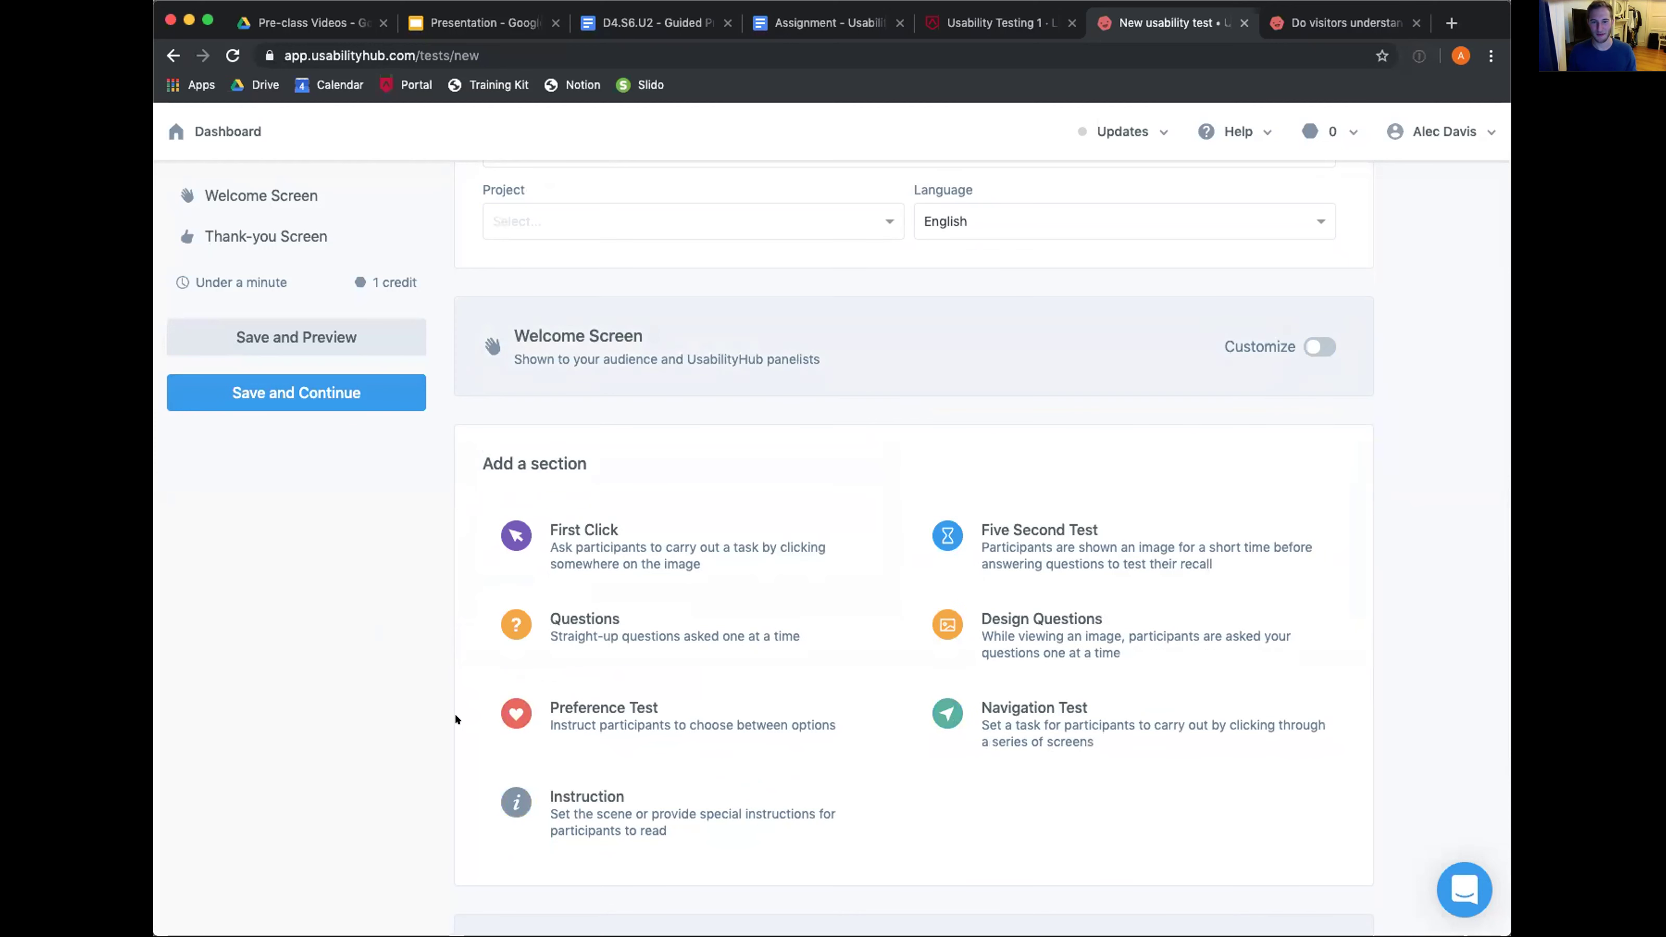
Add a First Click section to the test
scroll(525, 604, down, 1)
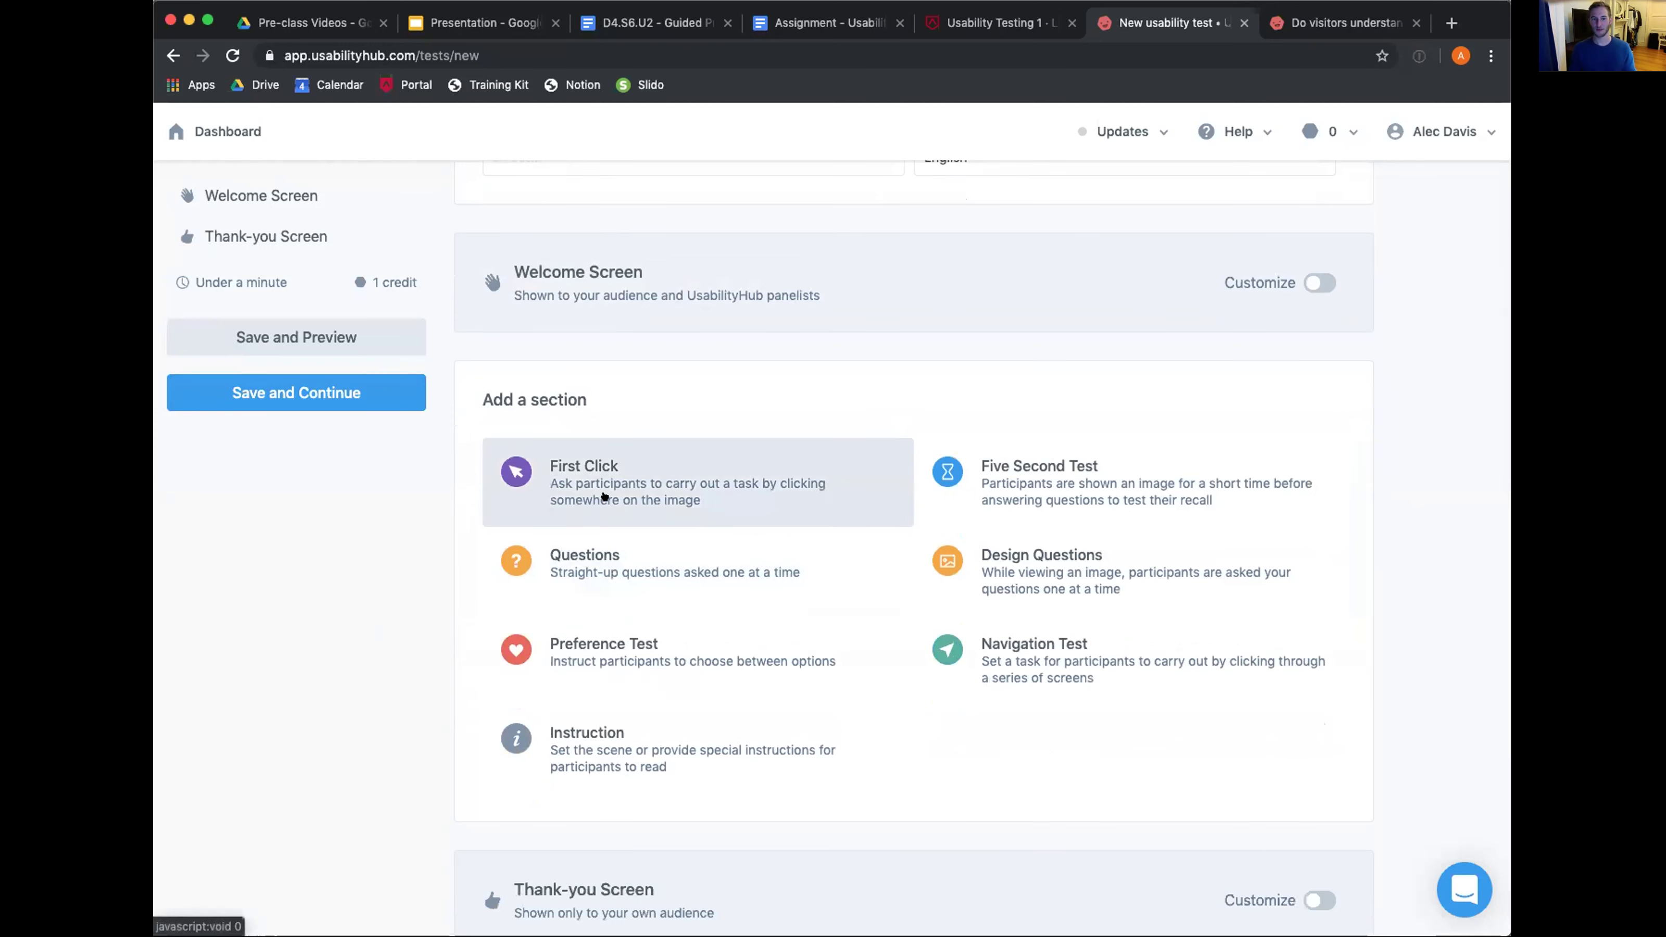
scroll(597, 496, down, 1)
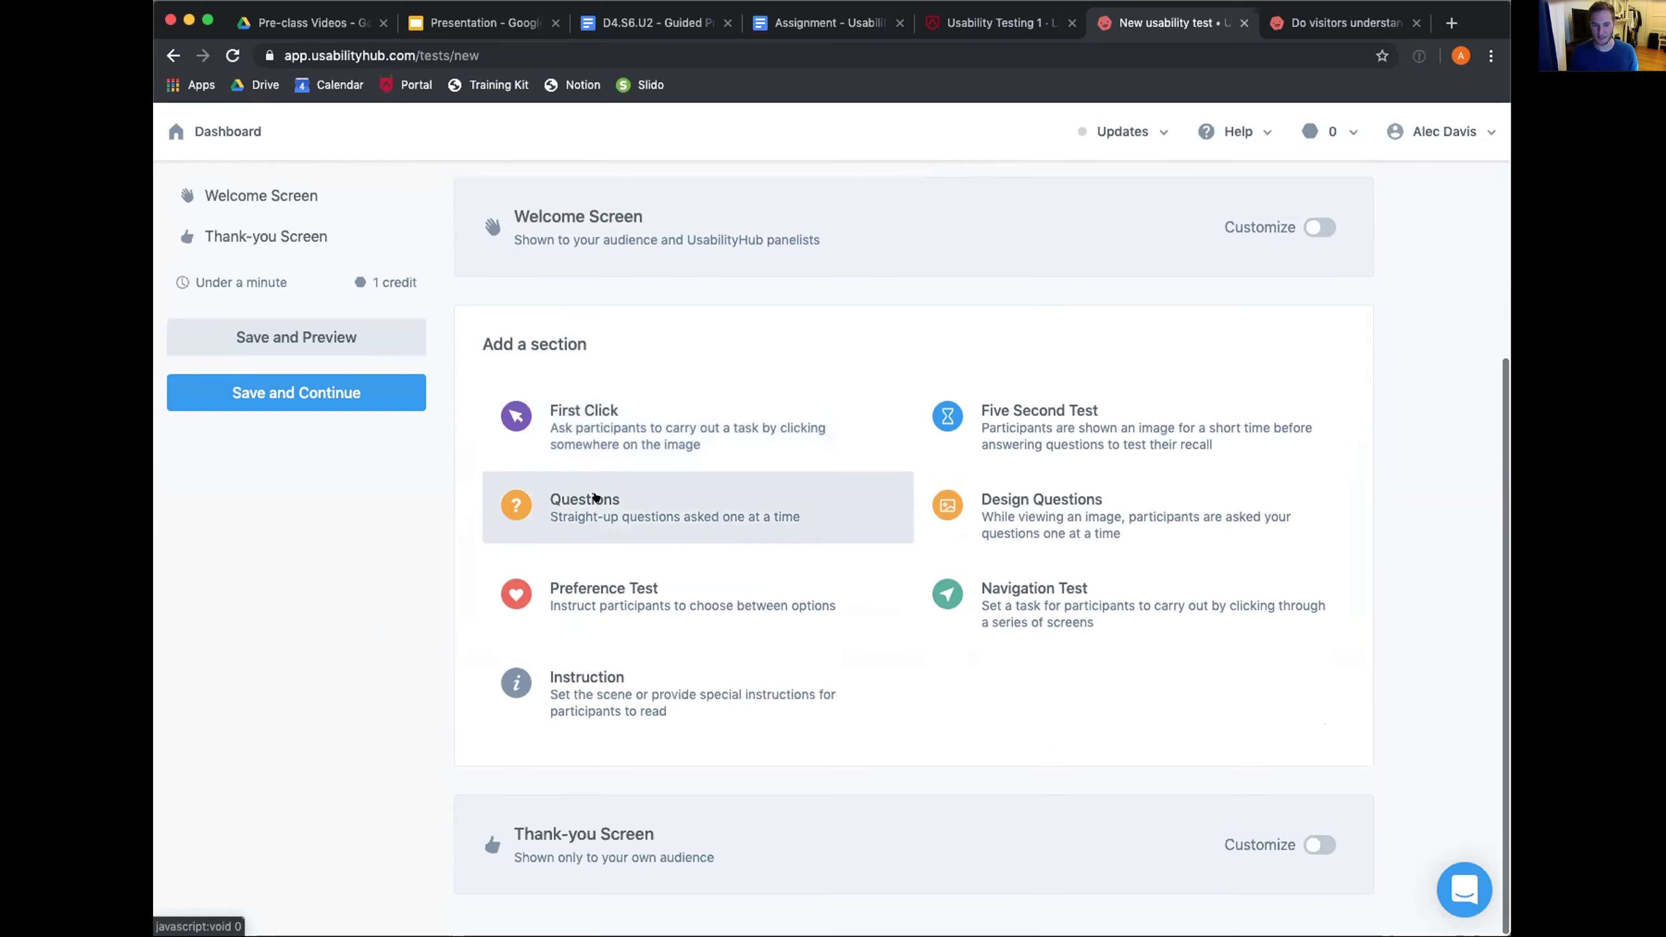
scroll(596, 497, up, 1)
click(617, 513)
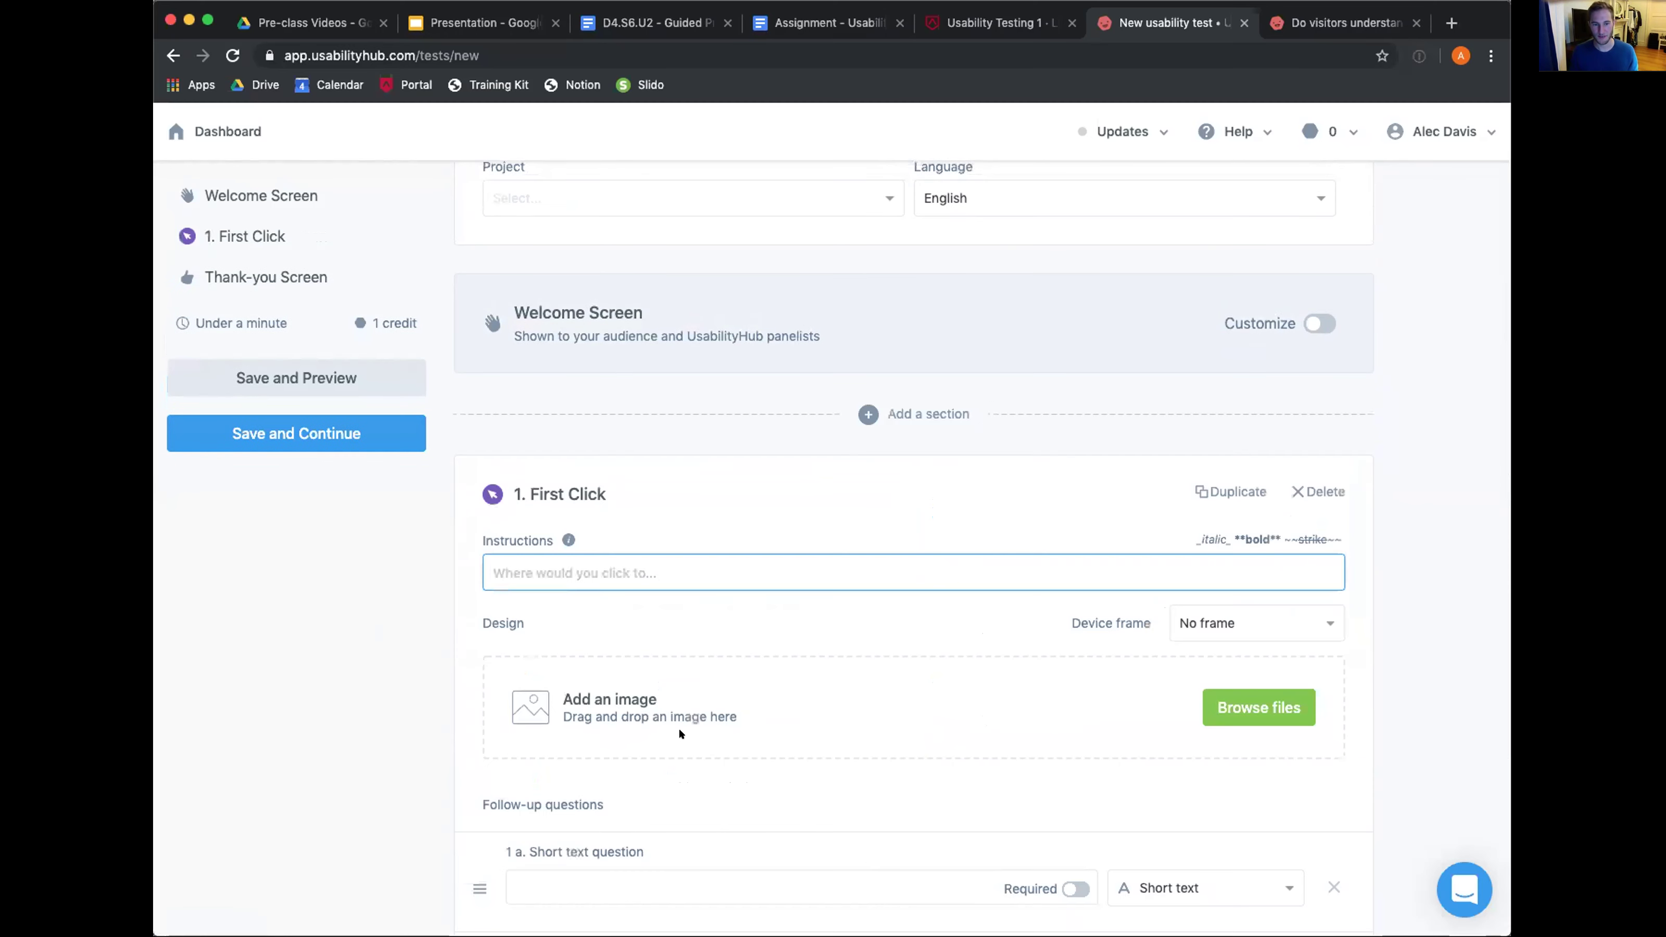
Look over the new First Click section's instructions, design and follow-up question fields and the surrounding test form
scroll(679, 728, down, 4)
scroll(717, 347, up, 6)
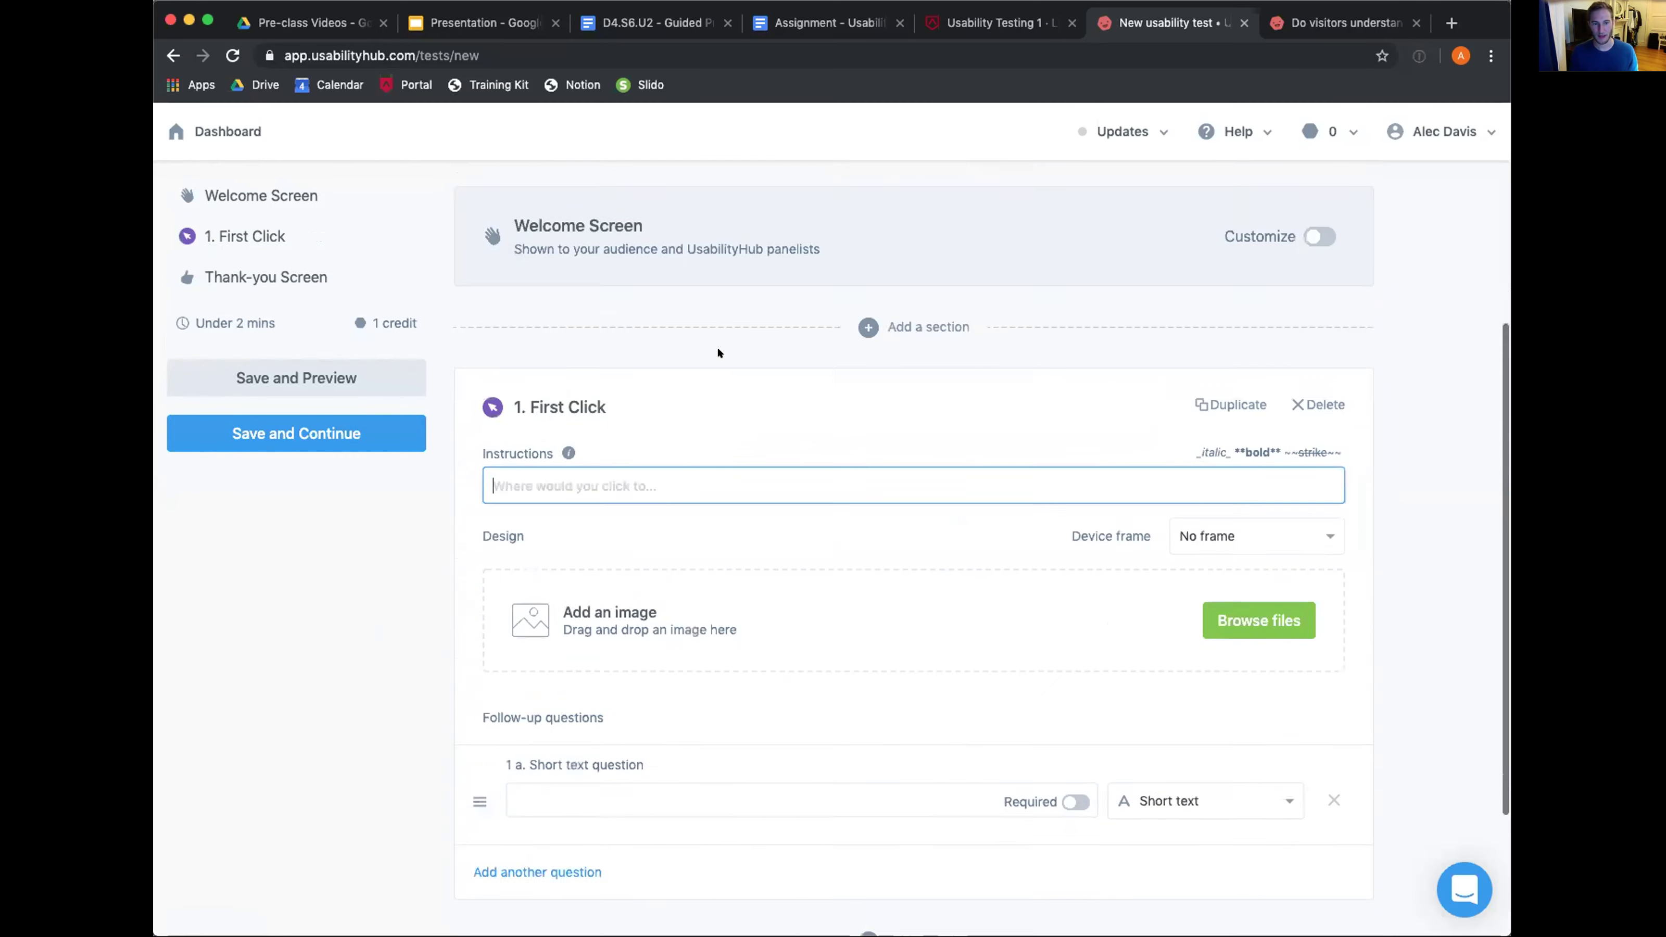
scroll(717, 347, down, 1)
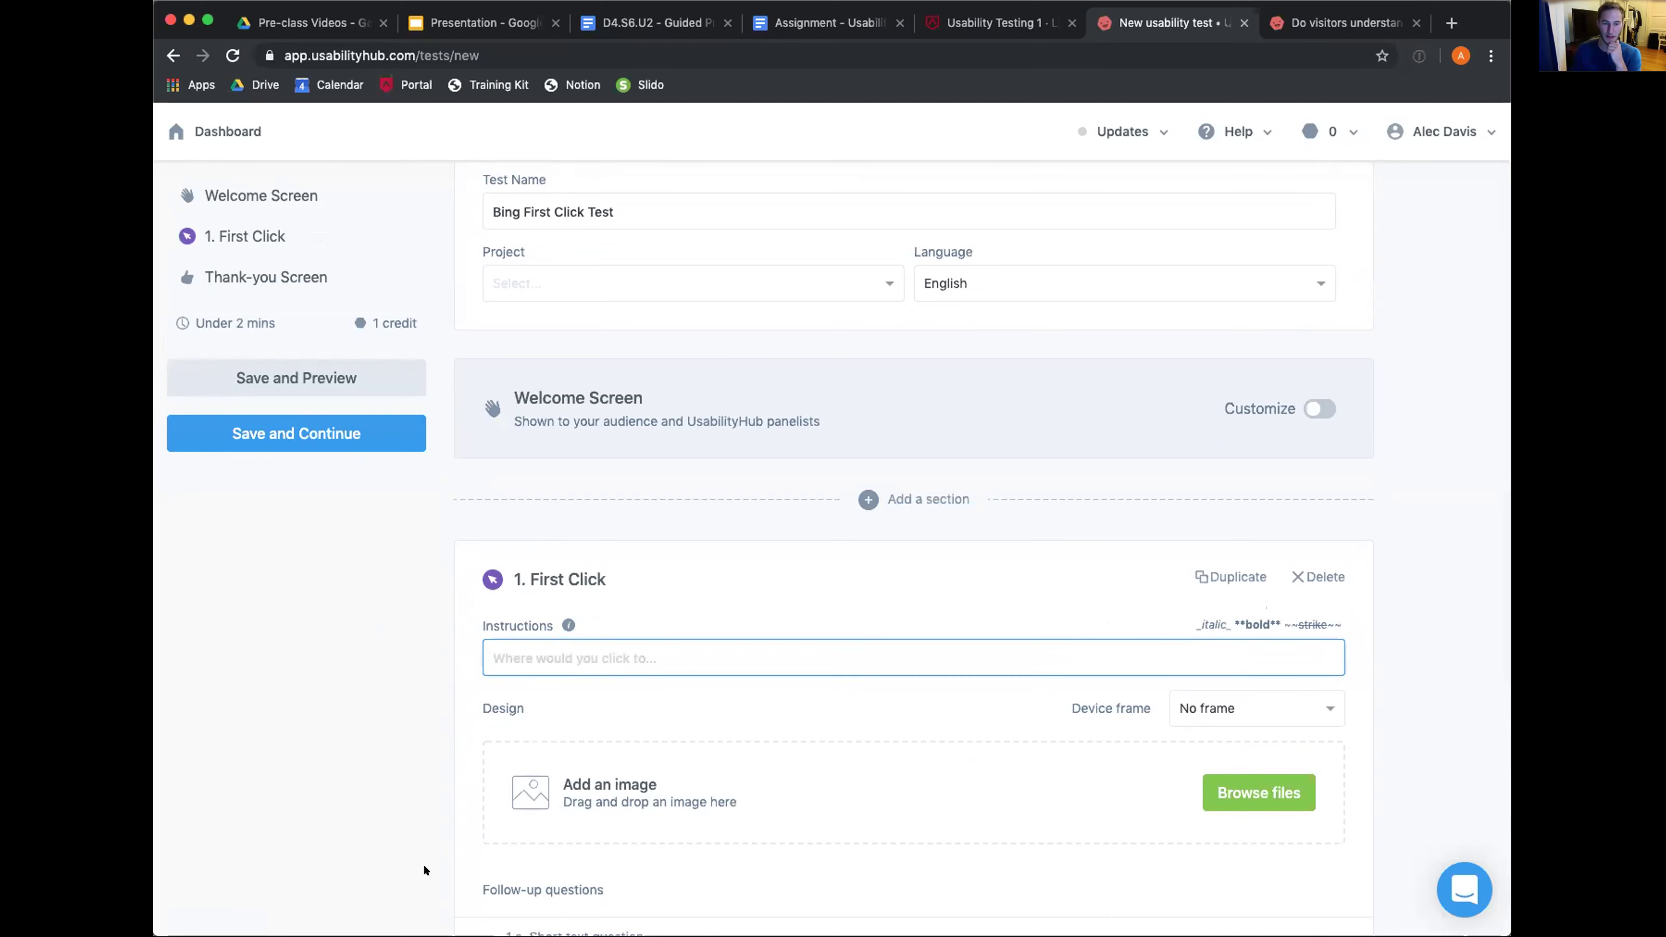
scroll(353, 819, down, 10)
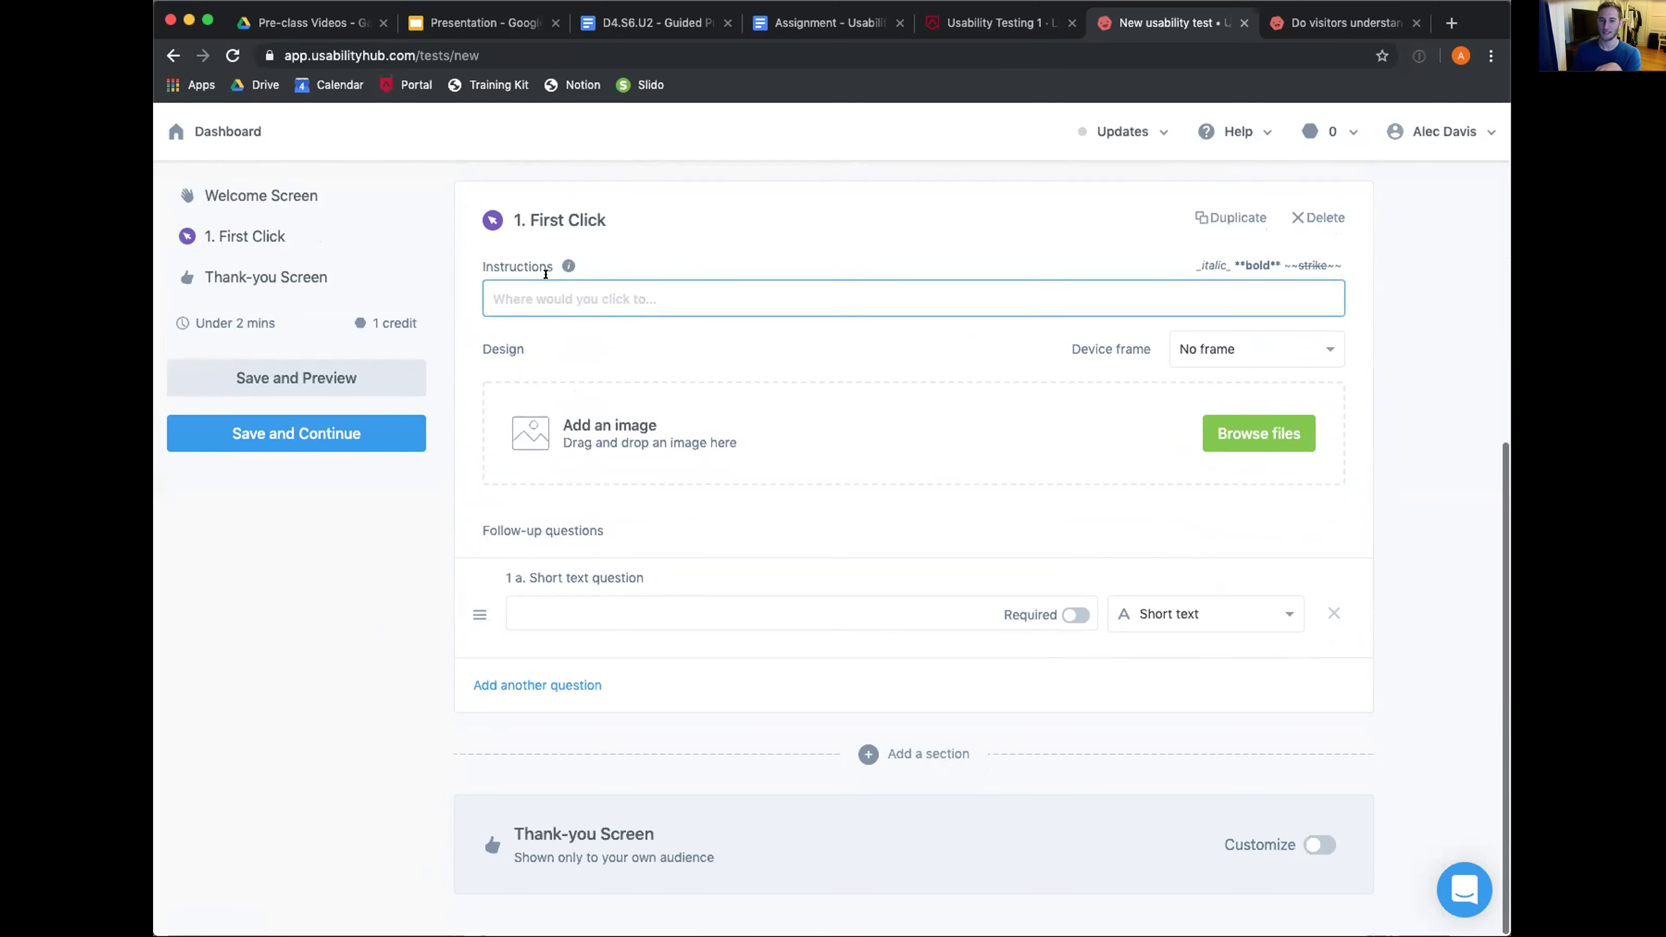
scroll(589, 453, up, 1)
scroll(614, 612, up, 12)
scroll(614, 613, down, 8)
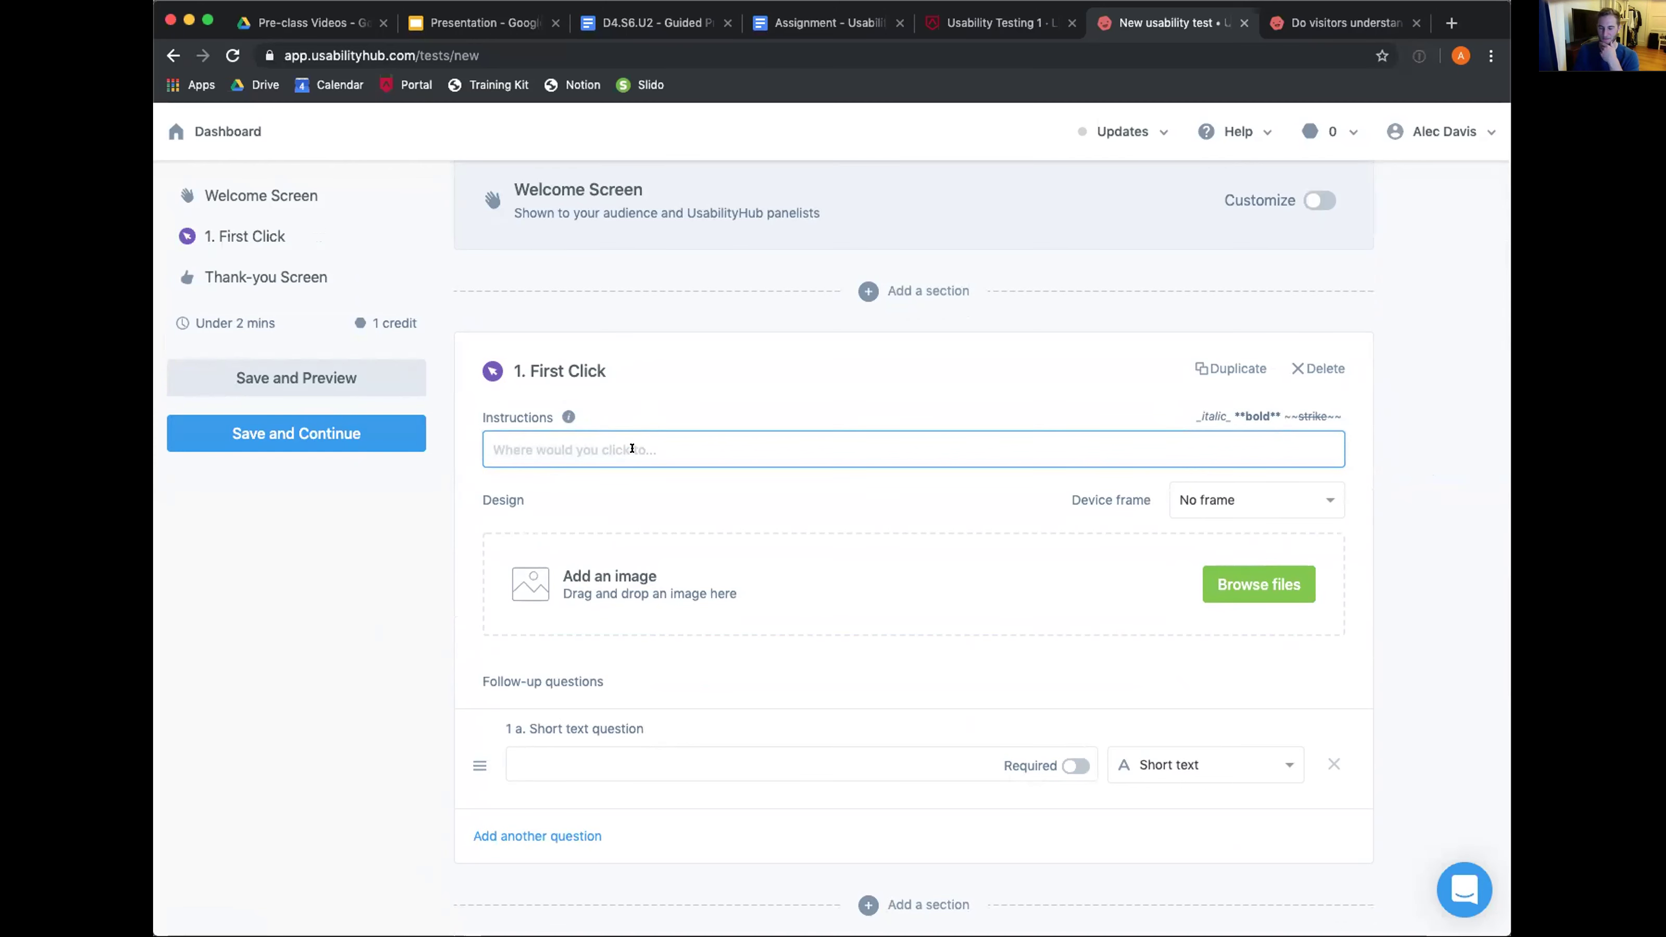
scroll(631, 448, down, 2)
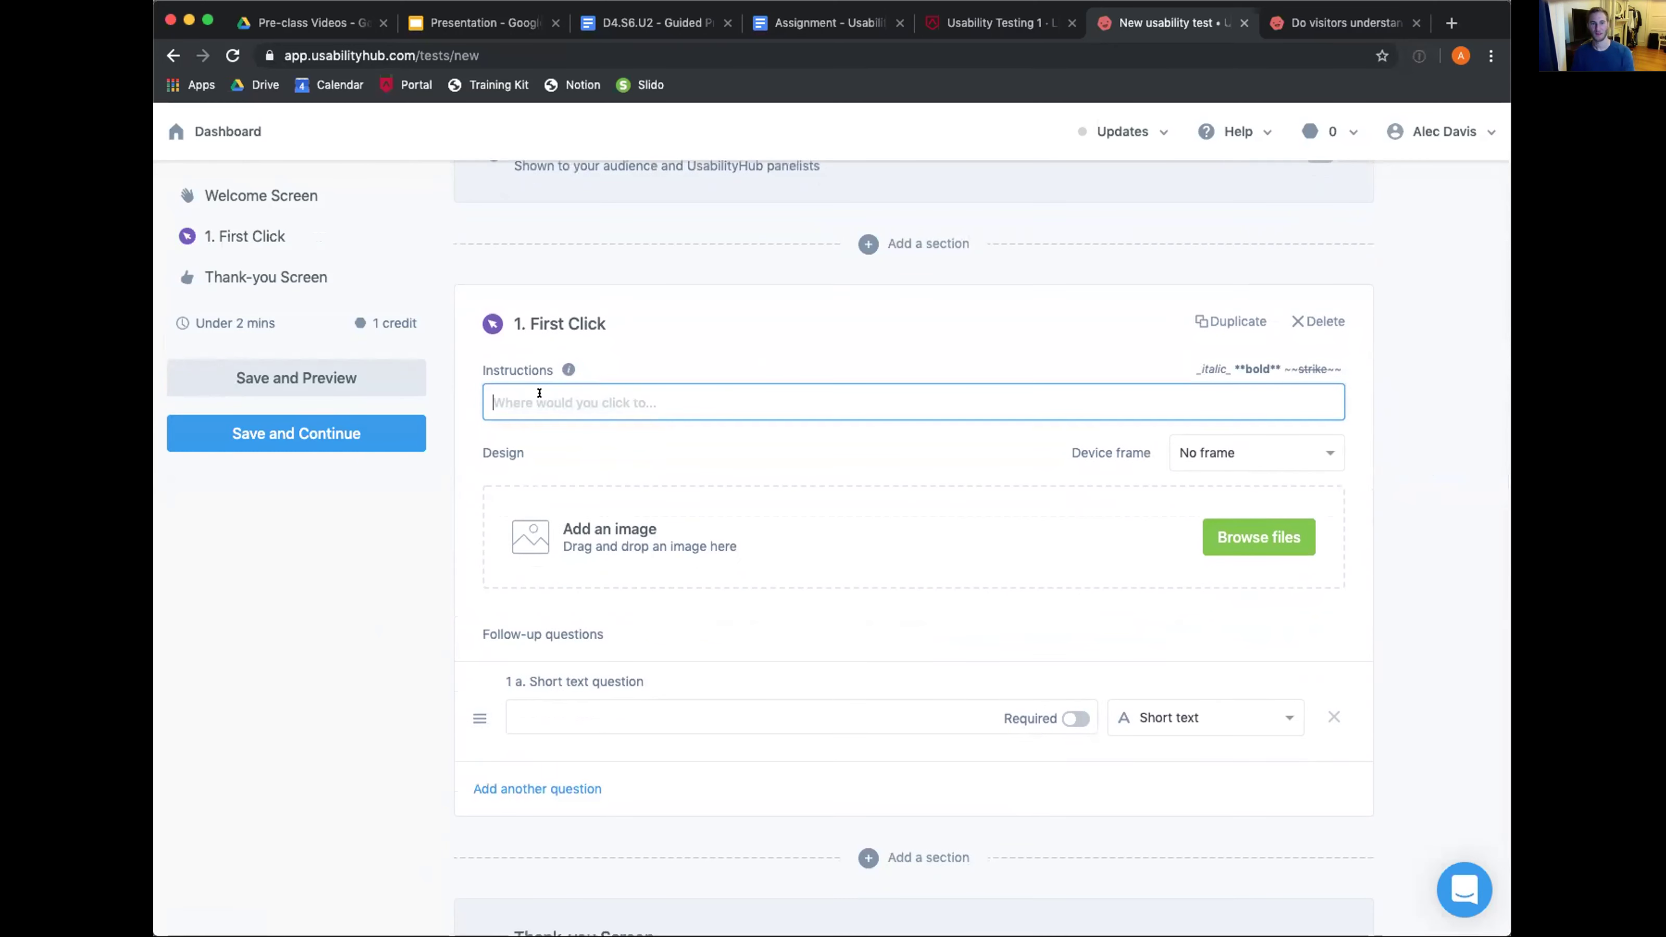
Move the D4.S6.U2 guided project document out of this browser window and return to the new usability test page
click(808, 21)
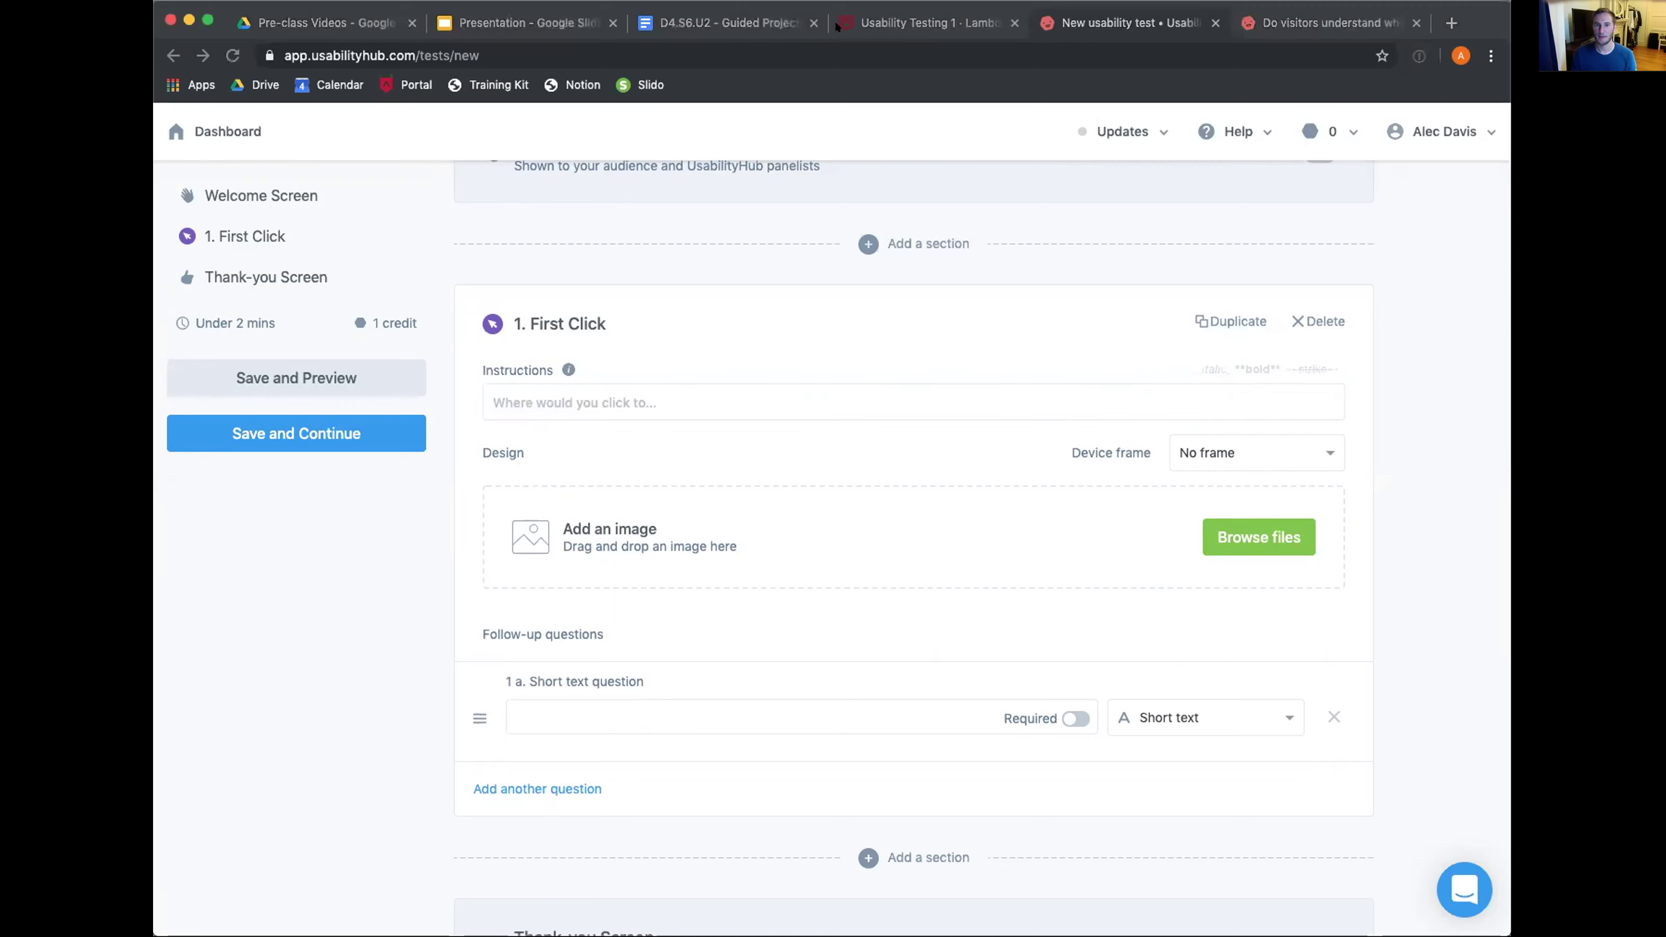
drag(840, 25, 820, 24)
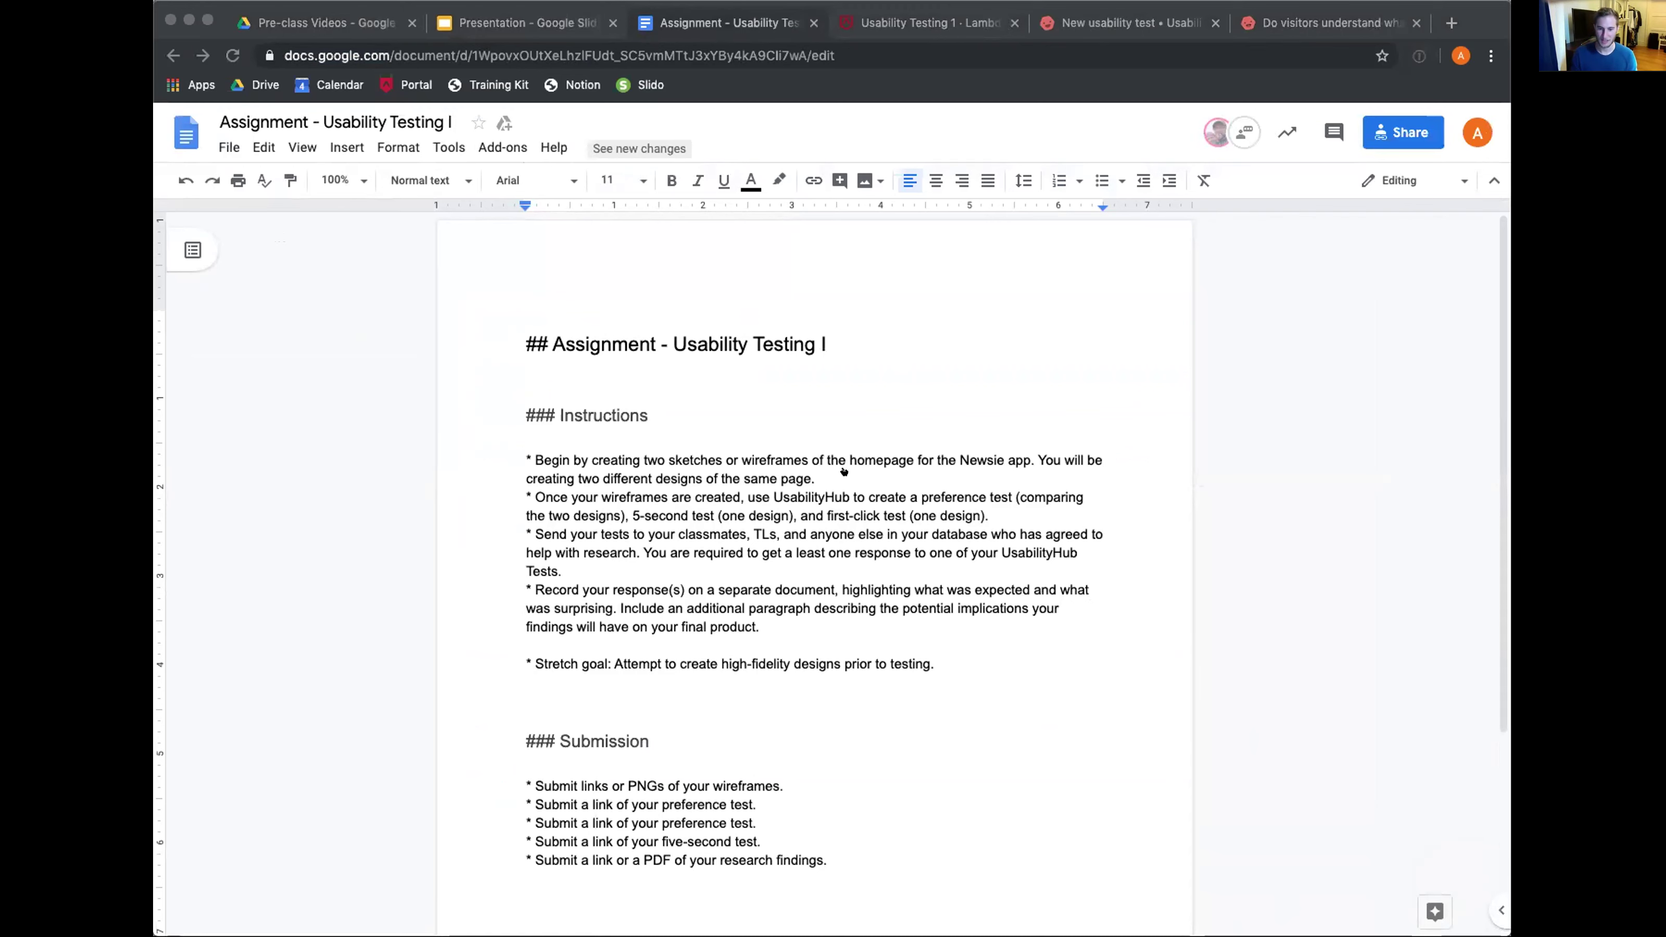
click(1489, 7)
click(512, 20)
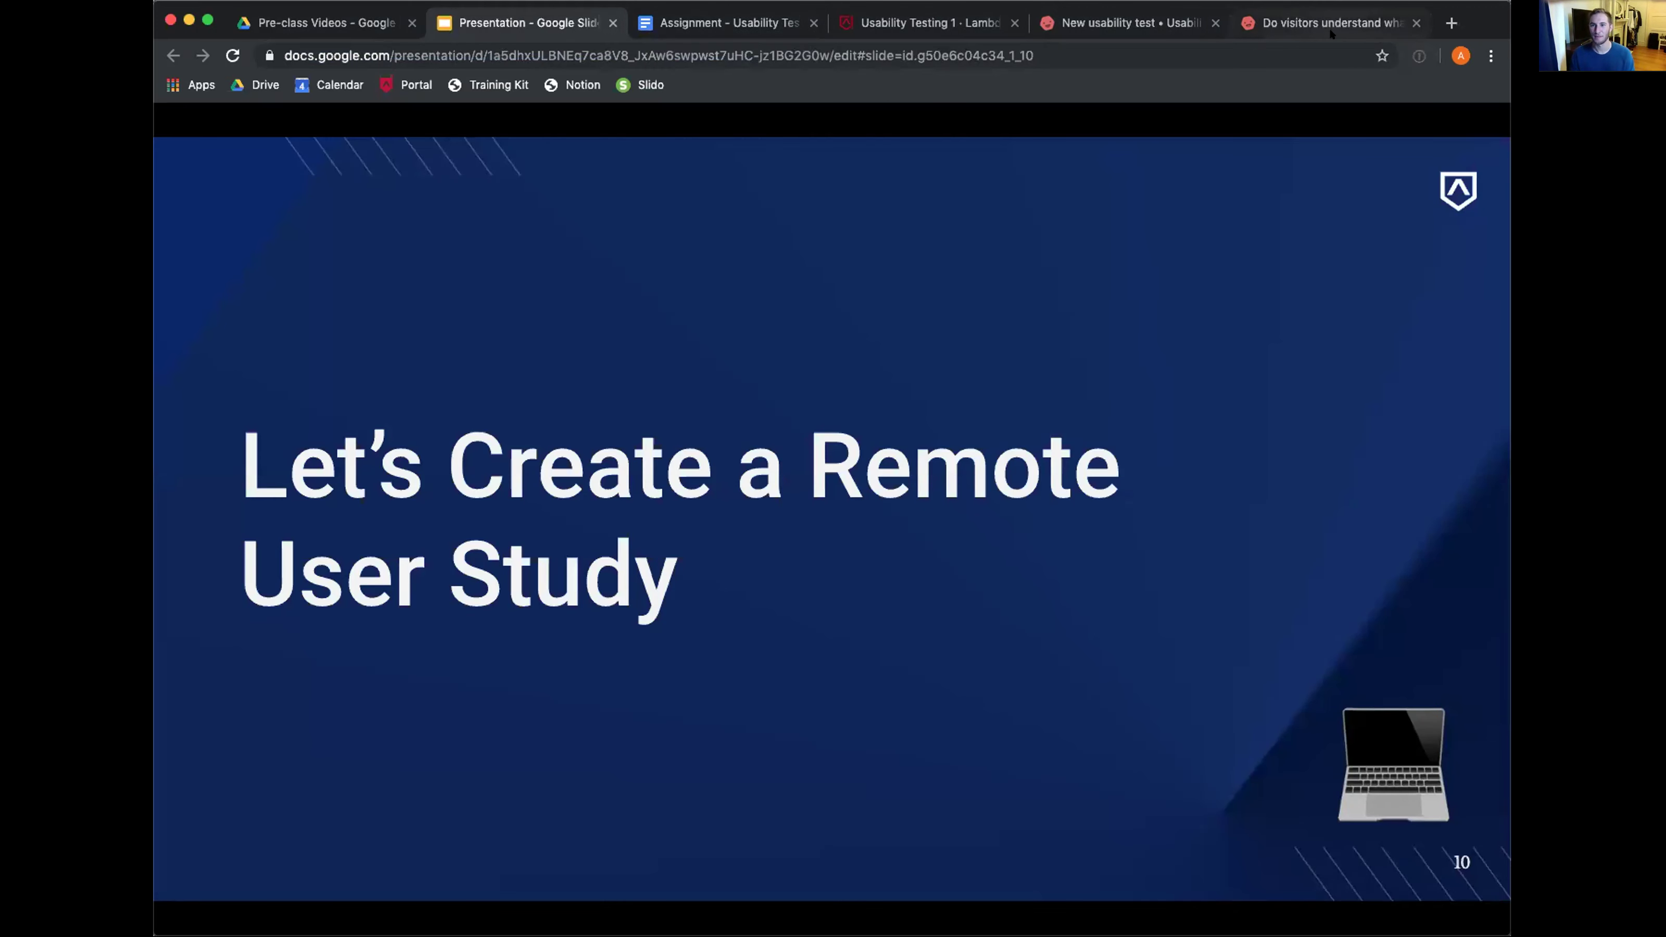
click(1331, 26)
click(1129, 23)
Set the First Click instructions to "Imagine that you just landed on this page and you wanted to search for a video. Where would you click first?"
click(528, 397)
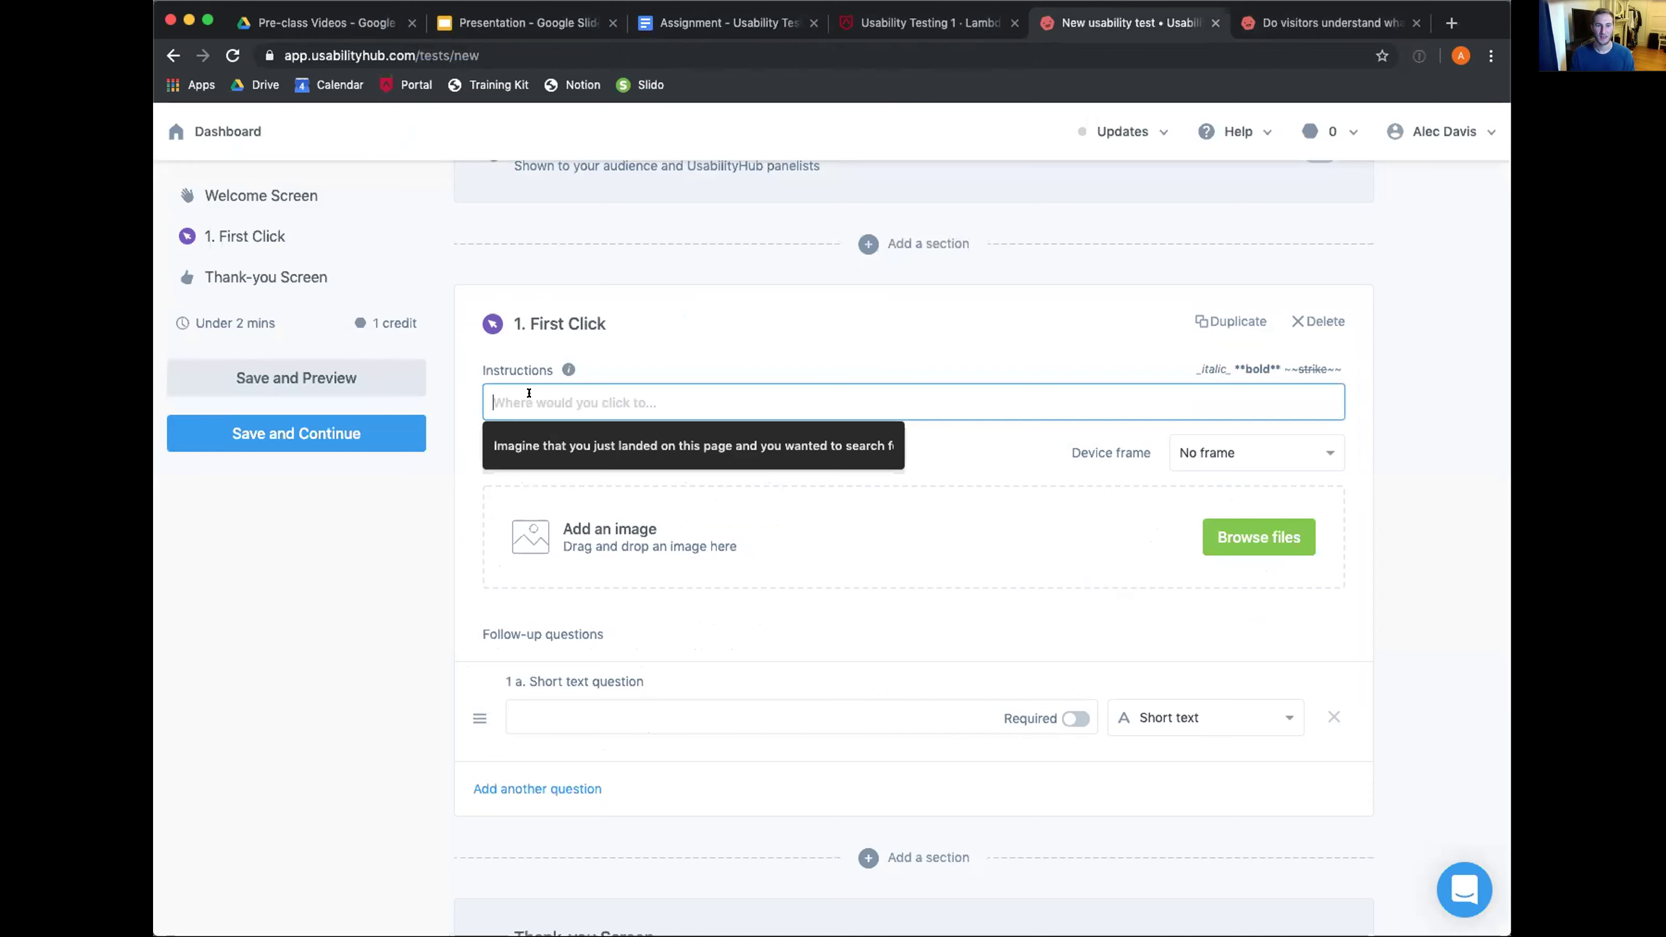
key(Down)
key(Return)
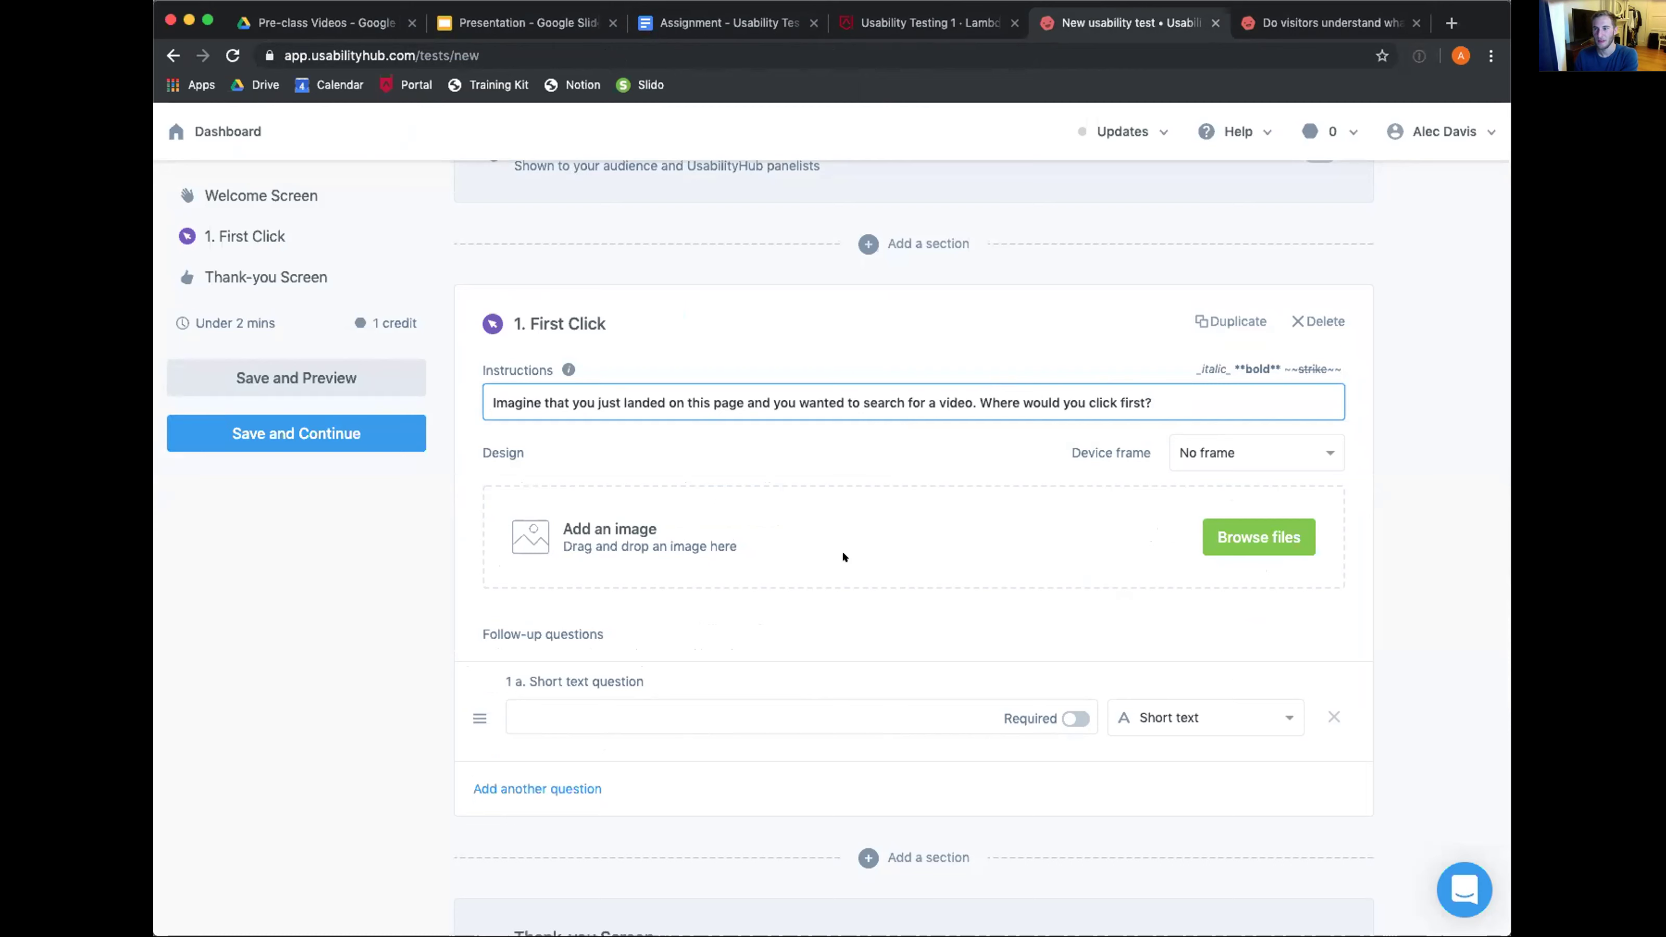
Upload the image file Bing.png as the First Click section's design
click(1233, 532)
double_click(501, 153)
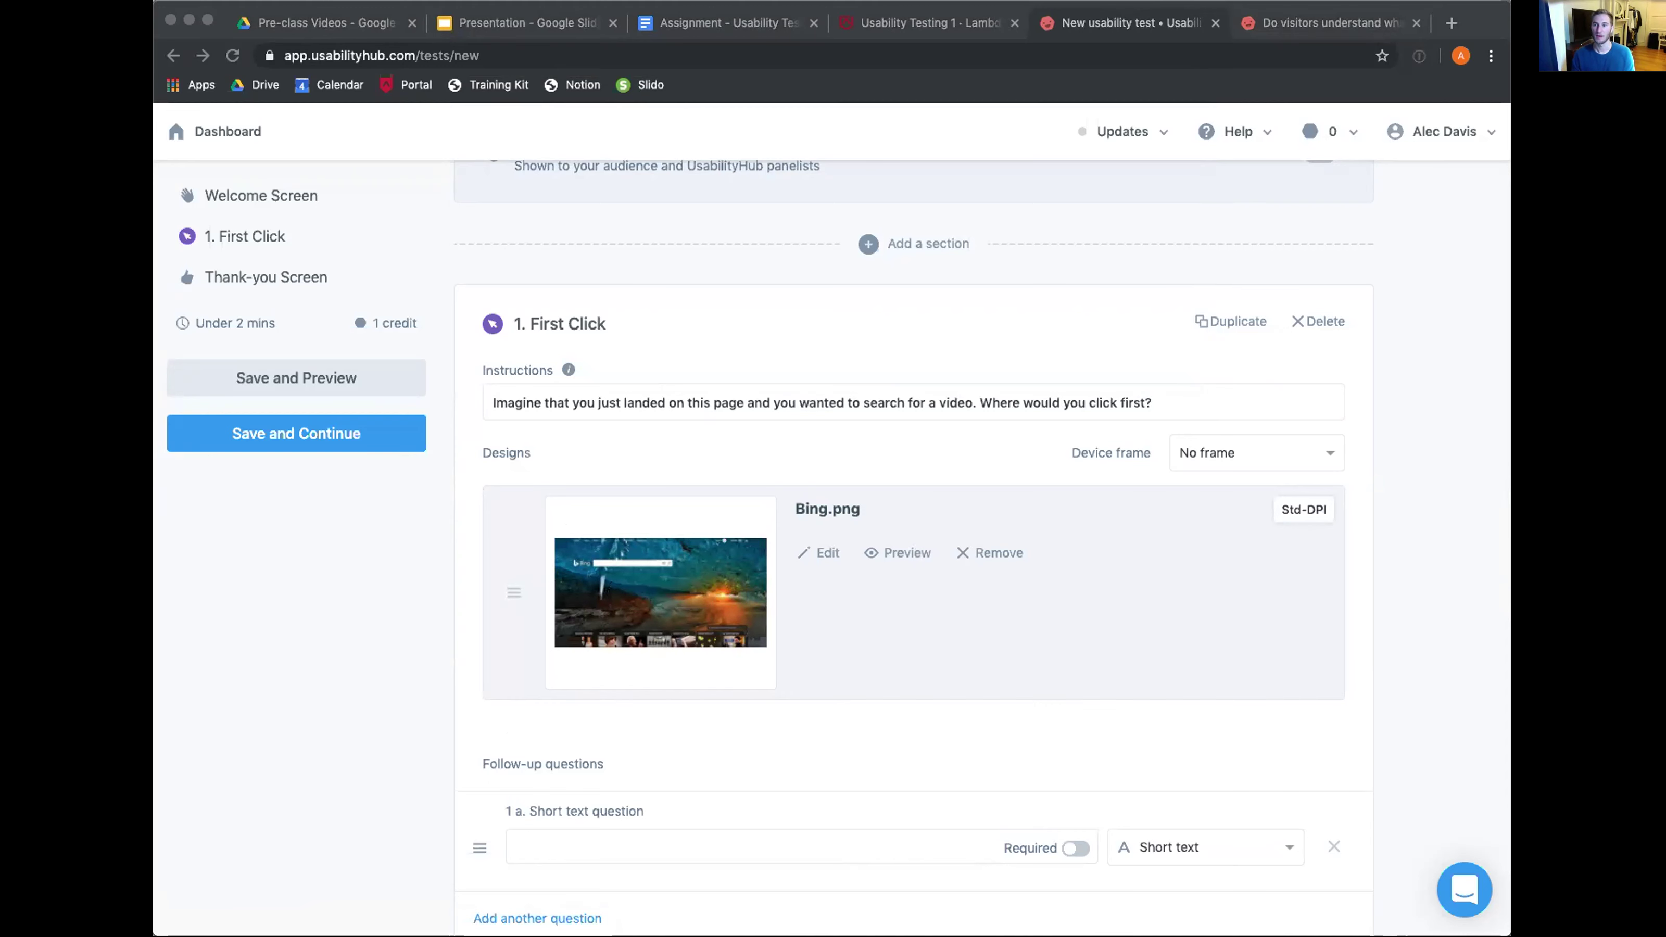
click(1474, 16)
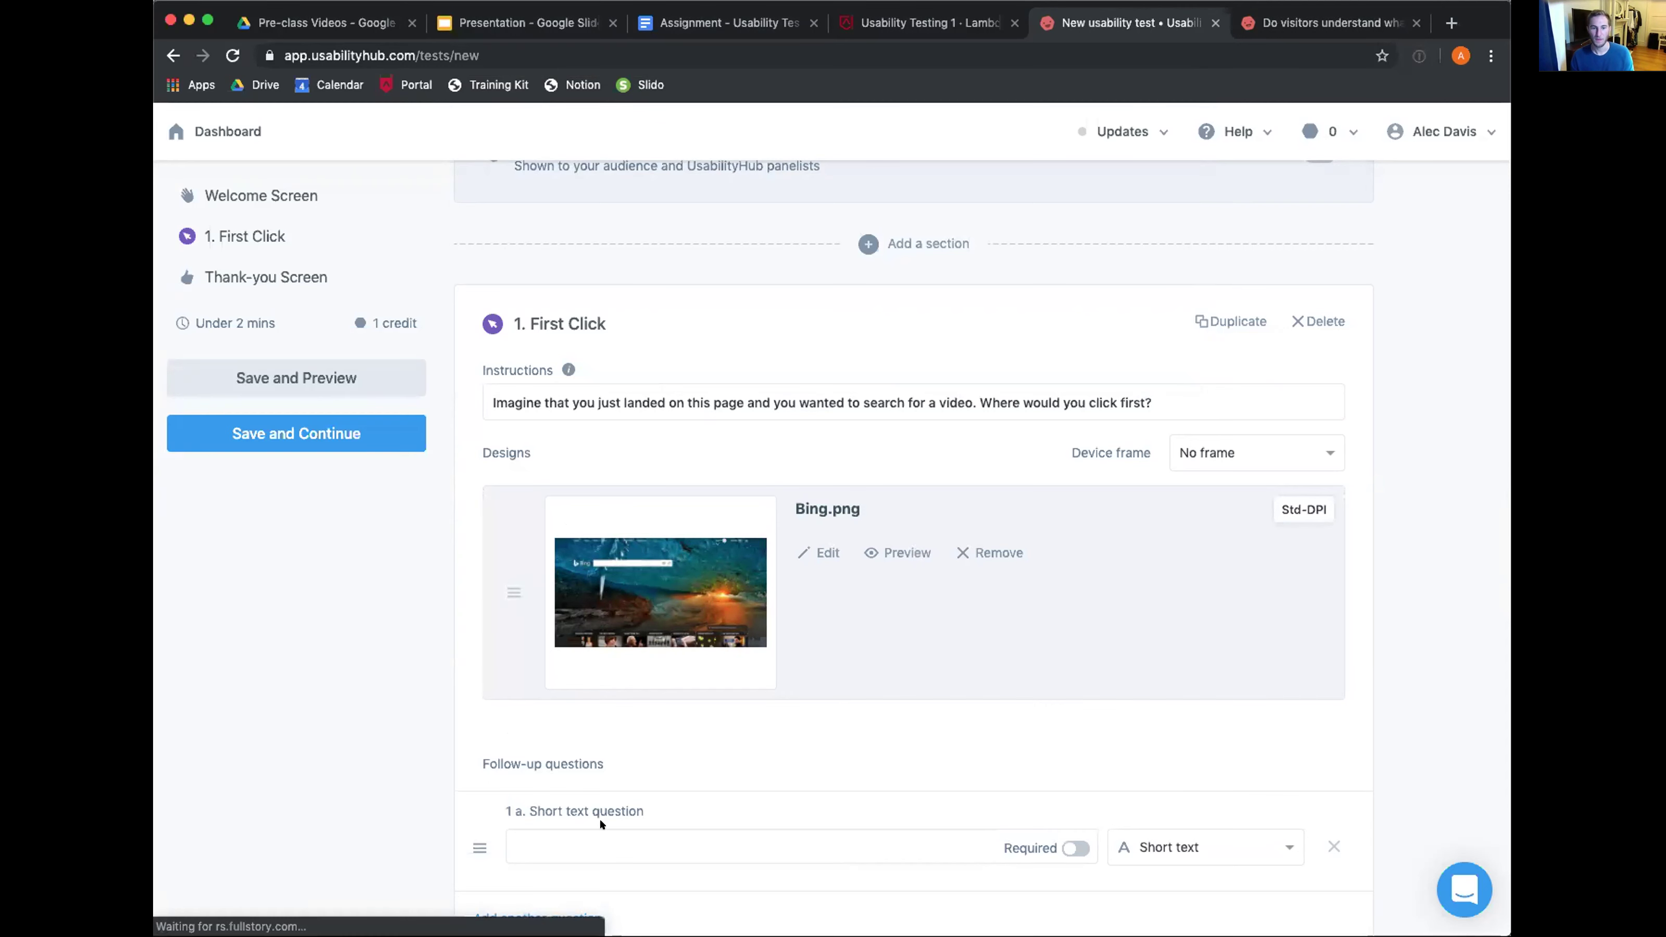
Enter the first follow-up question as "Why did you choose to click there? Be specific."
scroll(599, 818, down, 2)
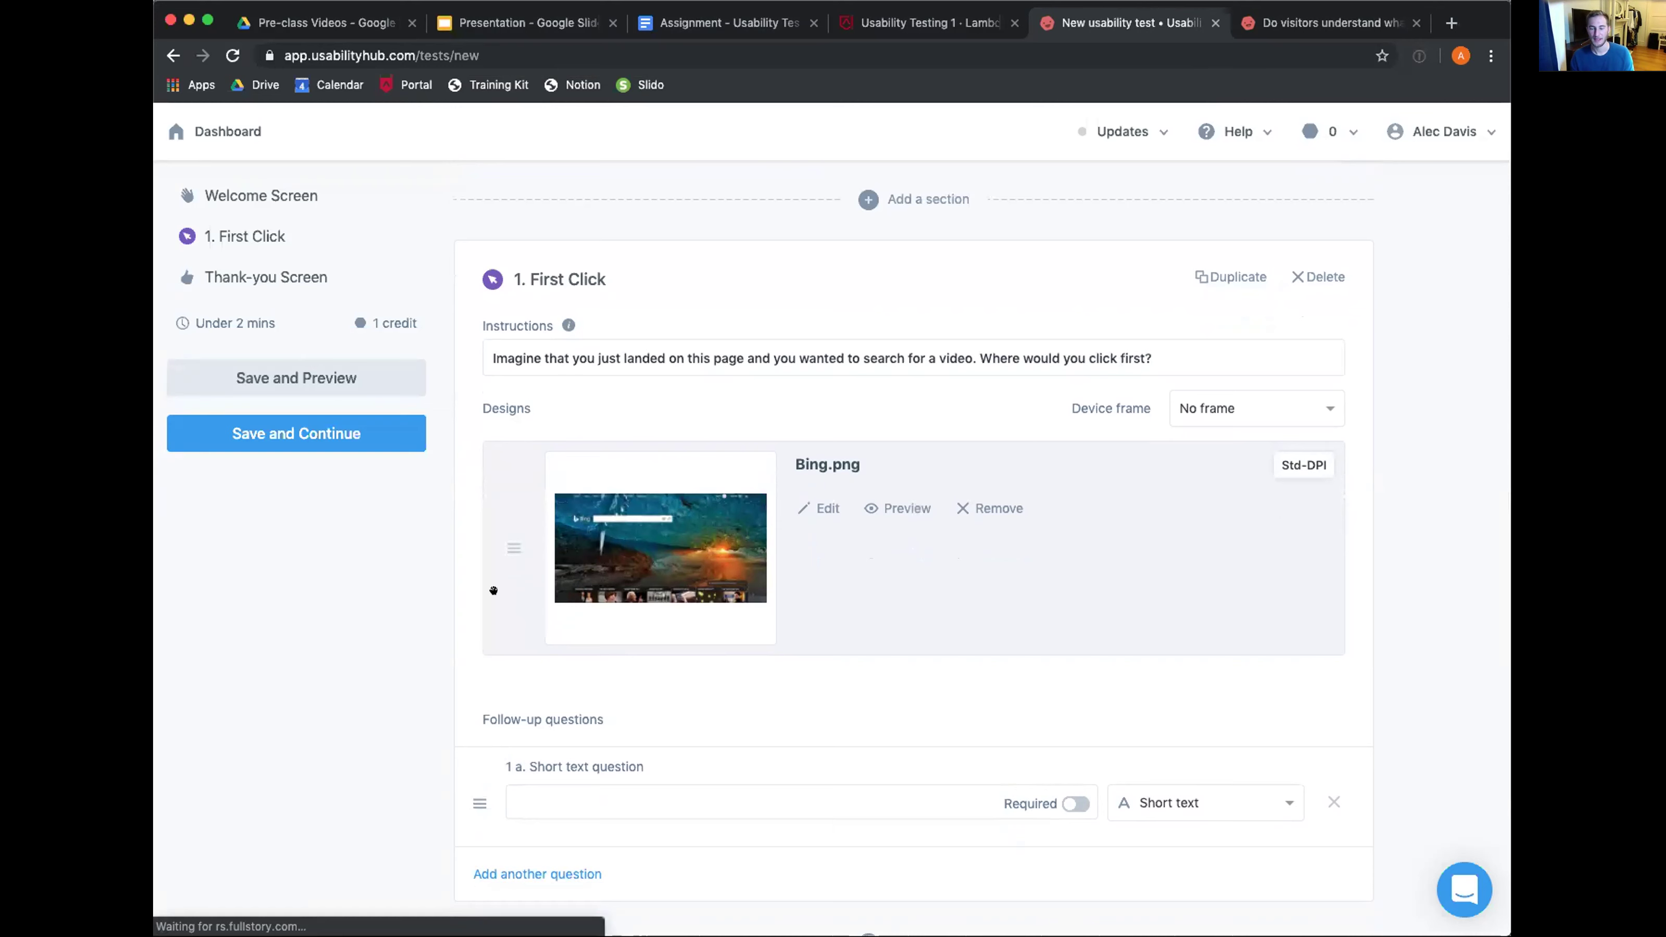
scroll(590, 728, down, 1)
click(526, 751)
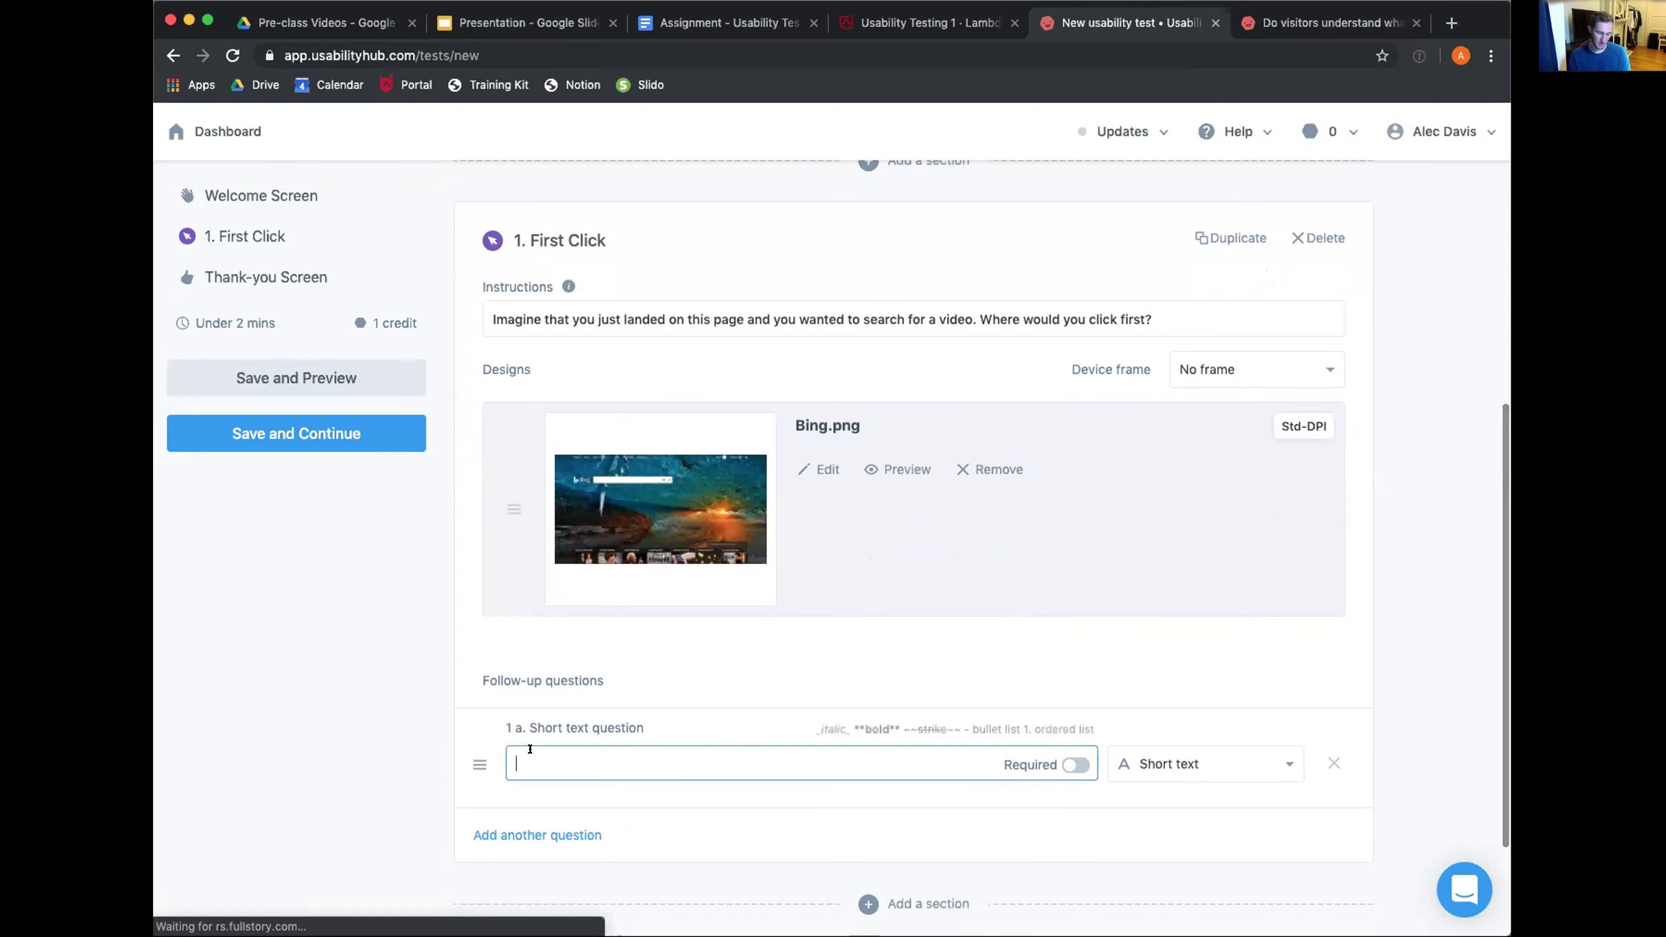
text(Why did you choose to click there? Be specific.)
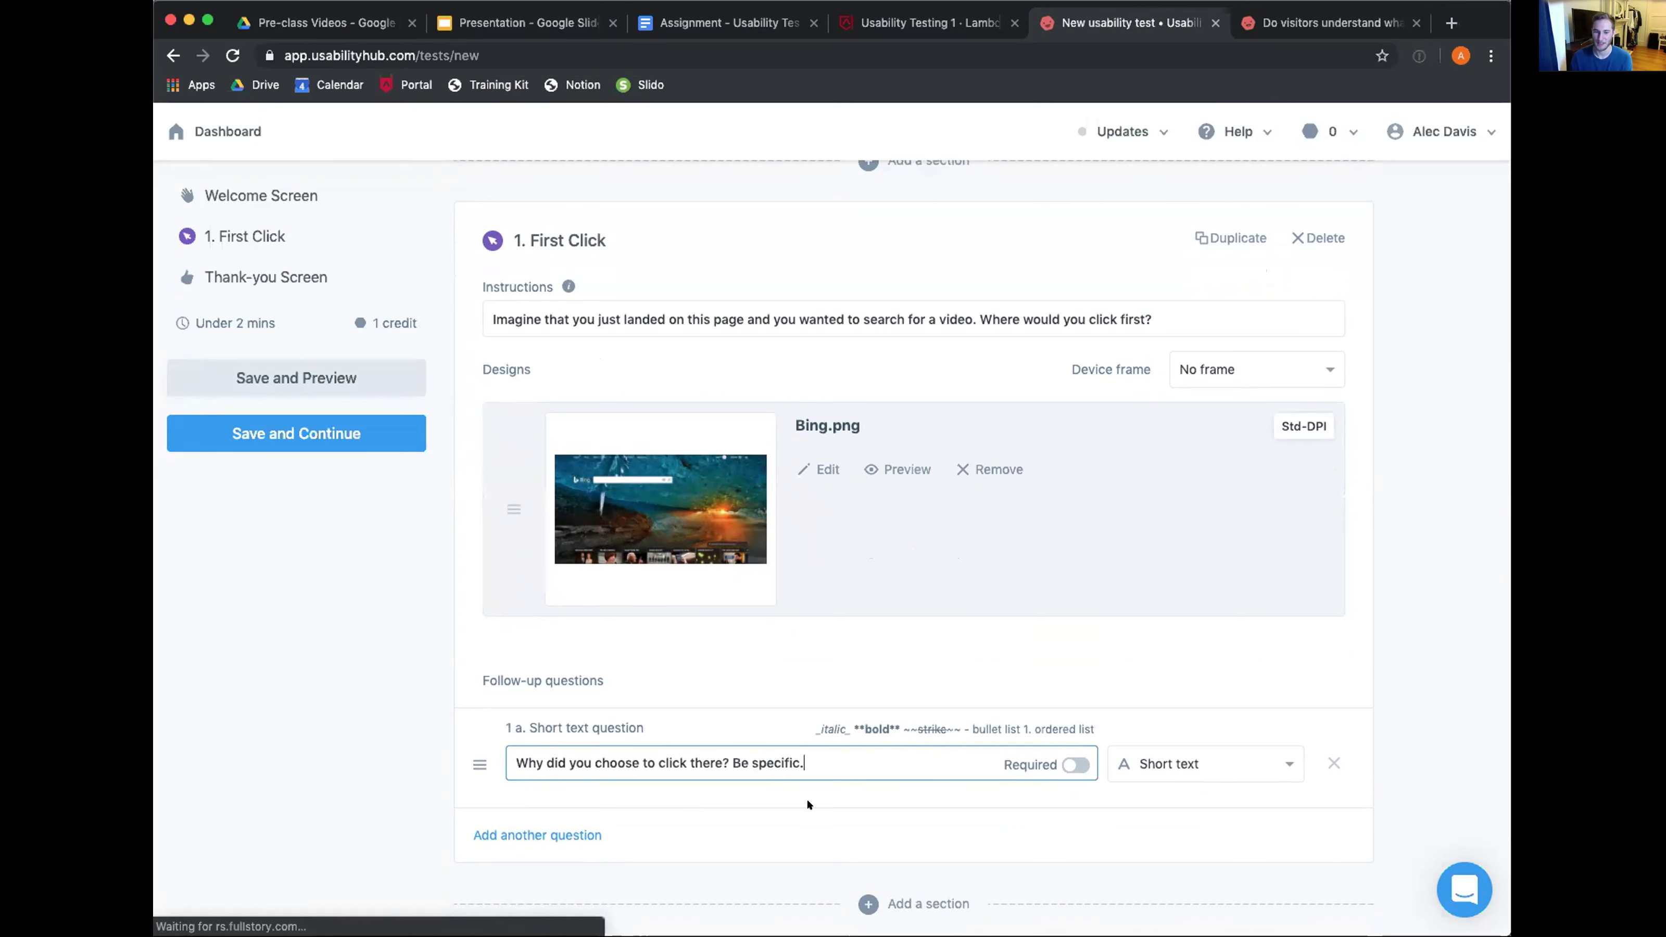
Add a second short text follow-up question reading "What did you expect to happen when you clicked?"
scroll(594, 707, down, 2)
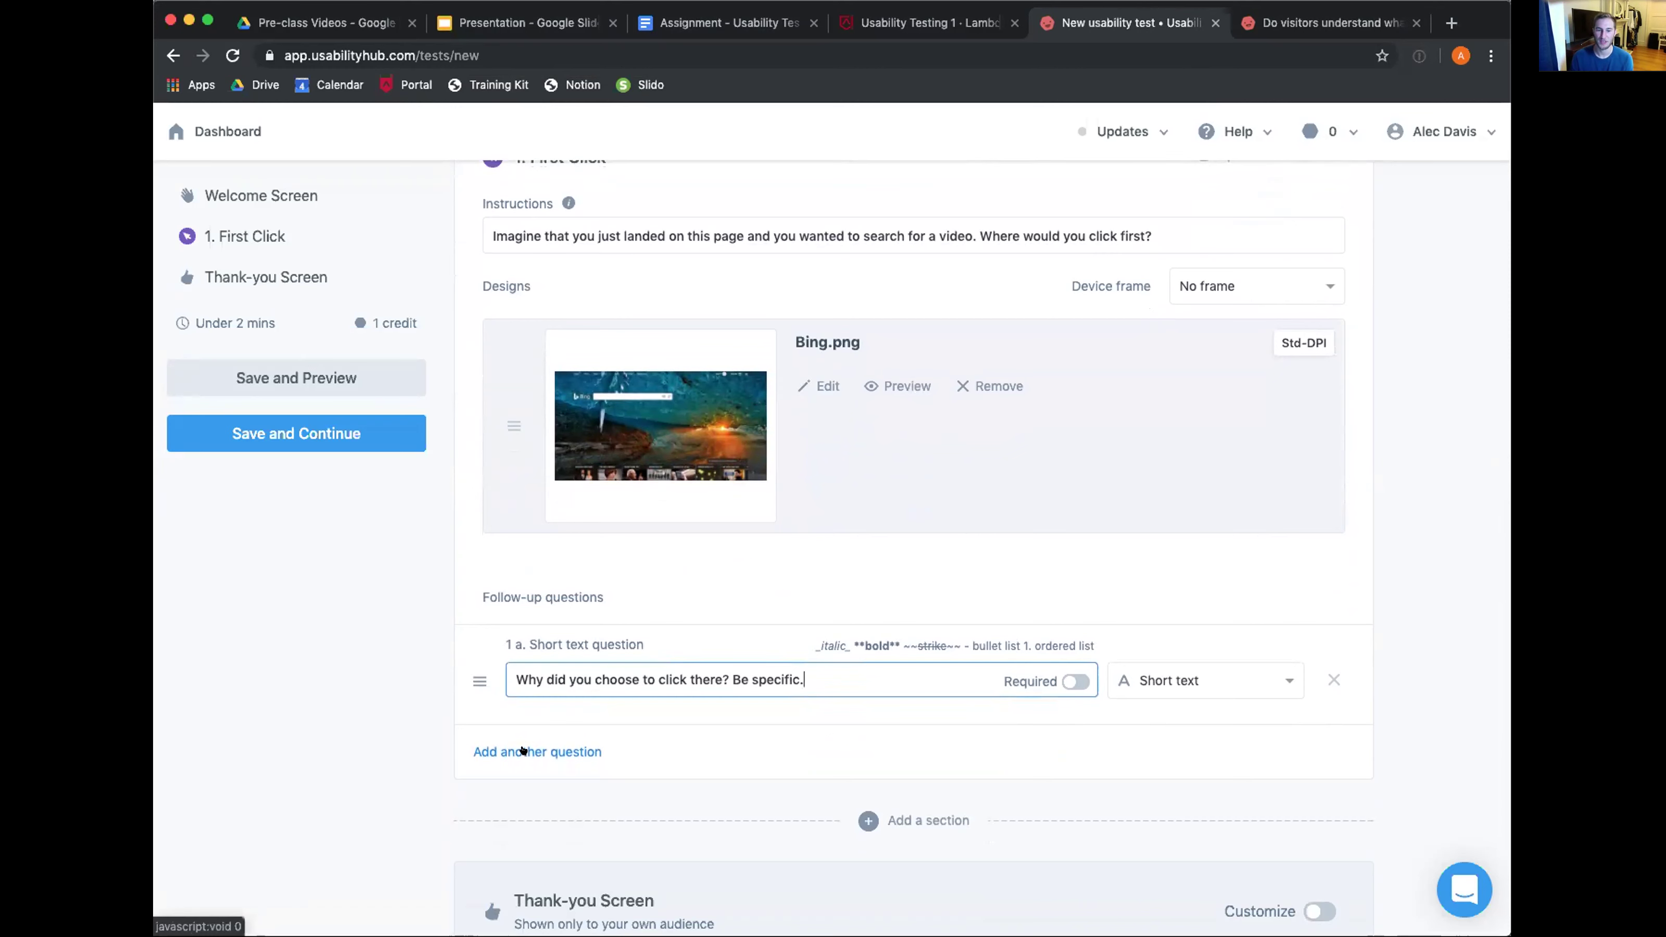
click(522, 750)
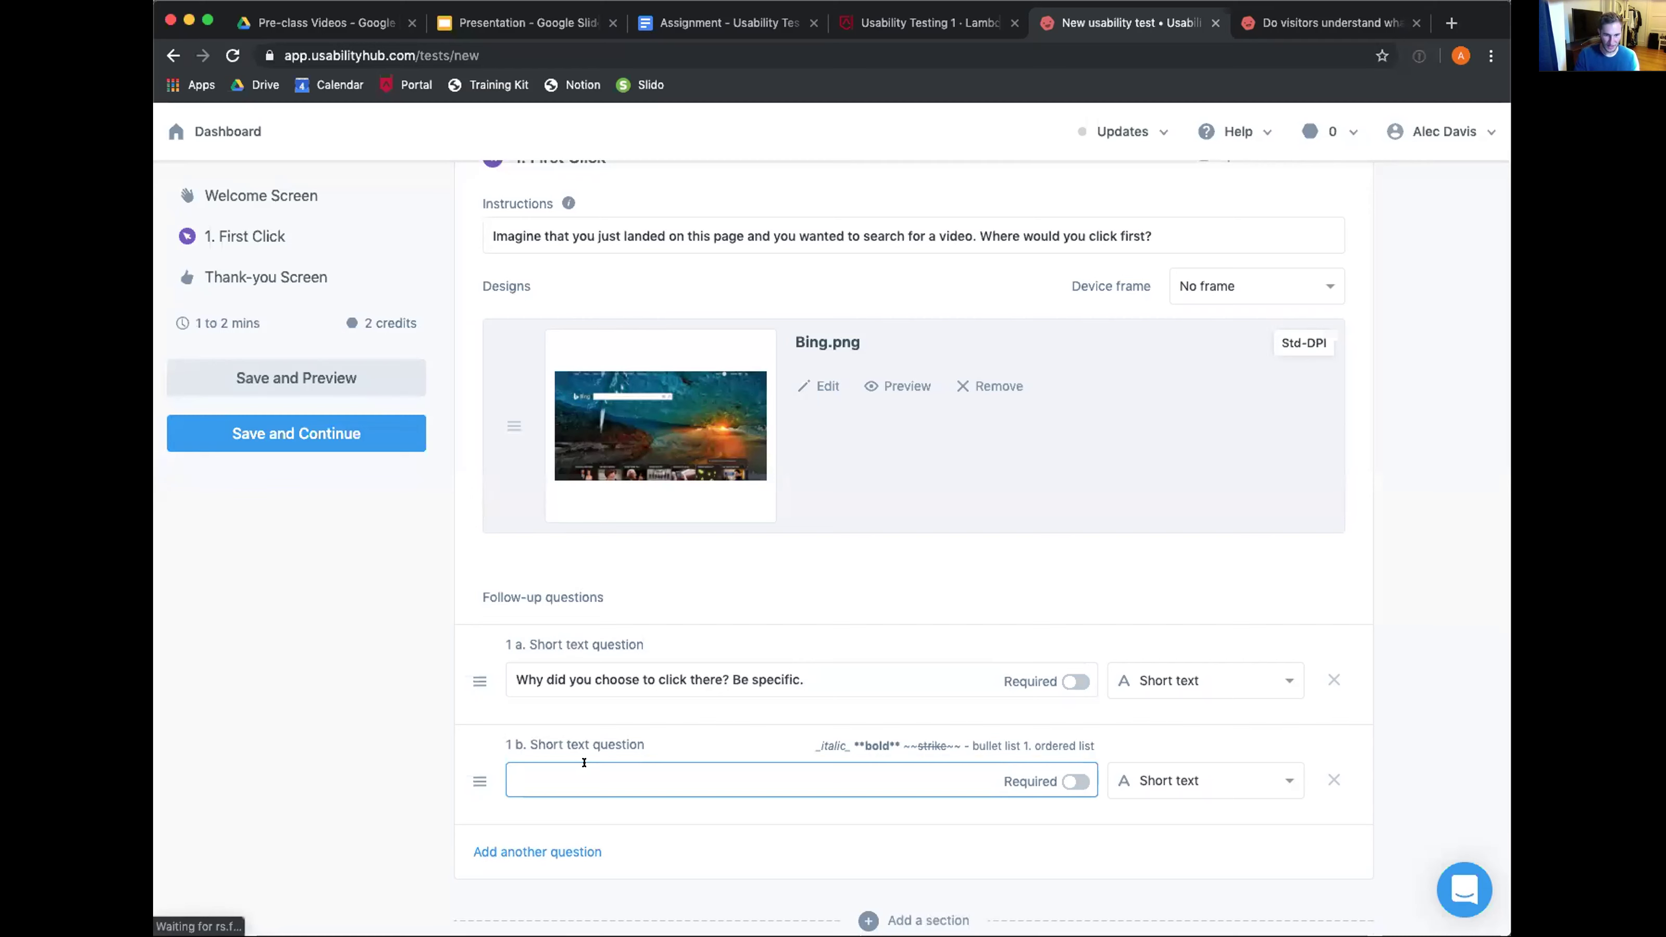
text(What did you expect t)
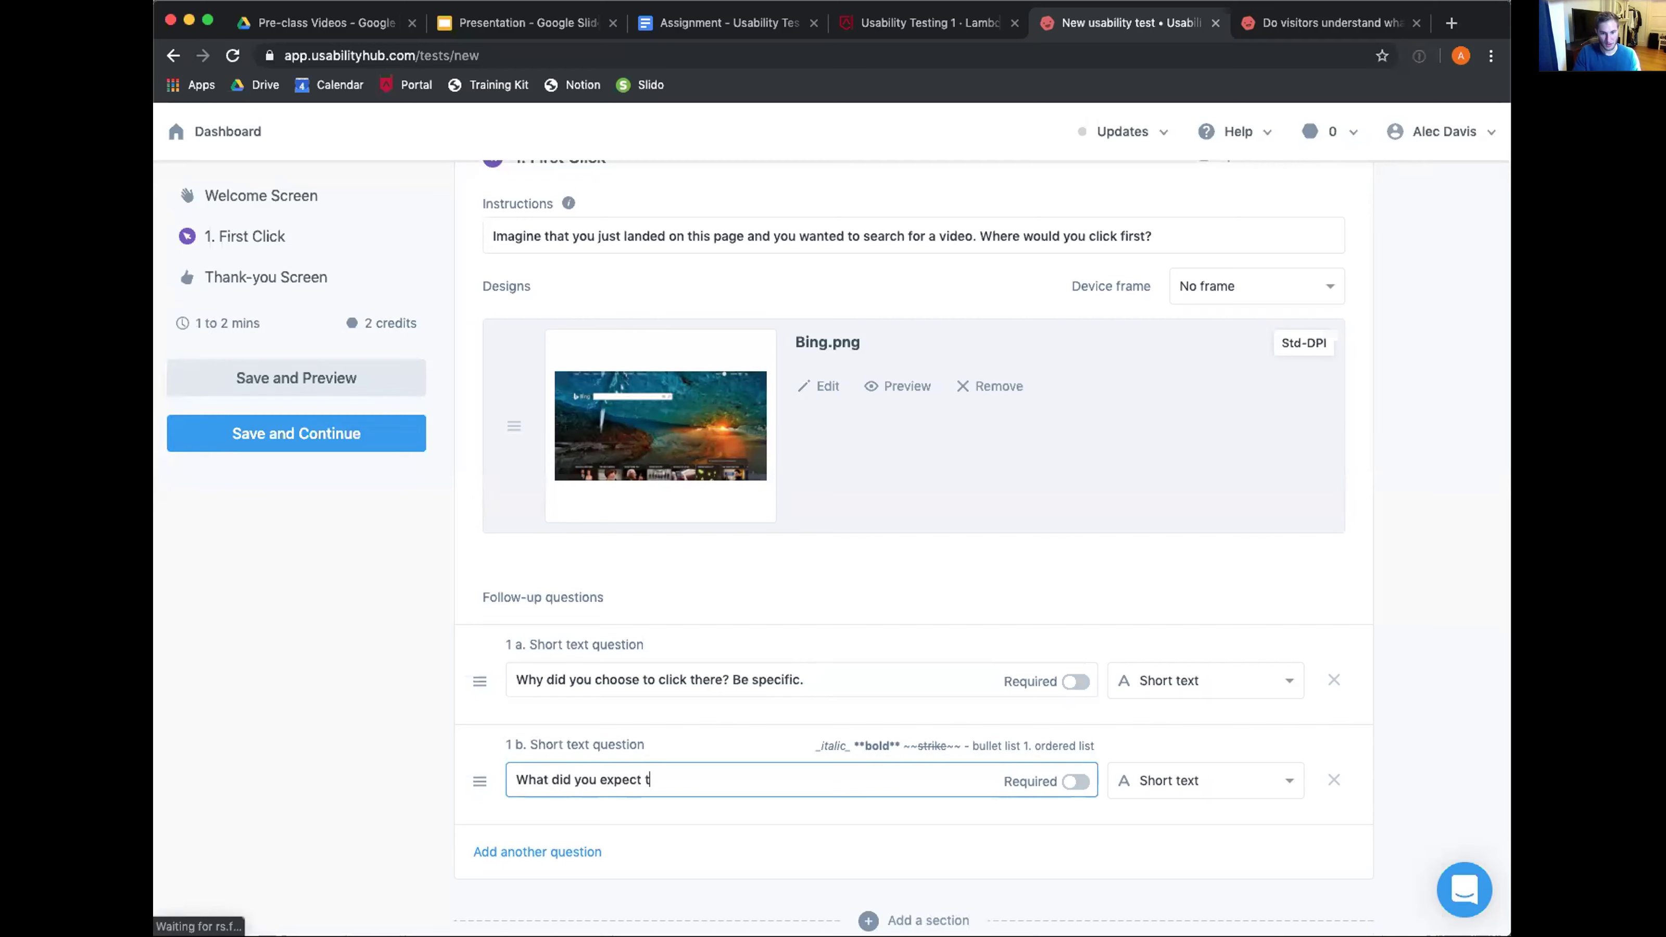
text(o happen when you clicked?)
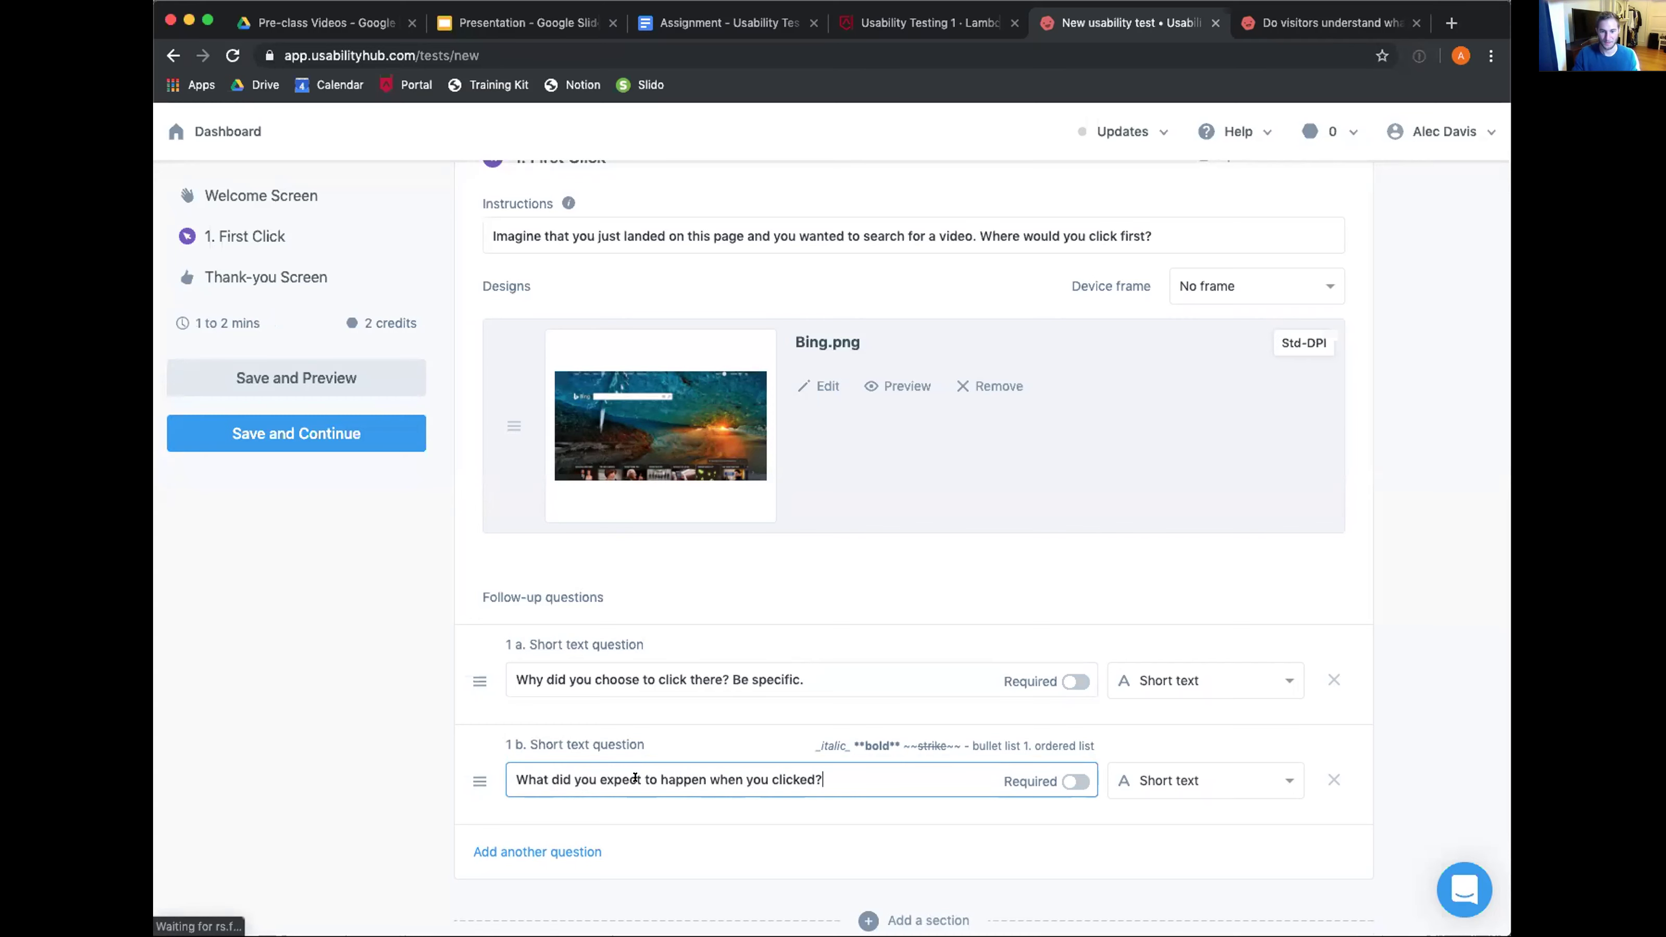
Make both follow-up questions required
scroll(1031, 847, down, 1)
click(1069, 650)
click(1066, 749)
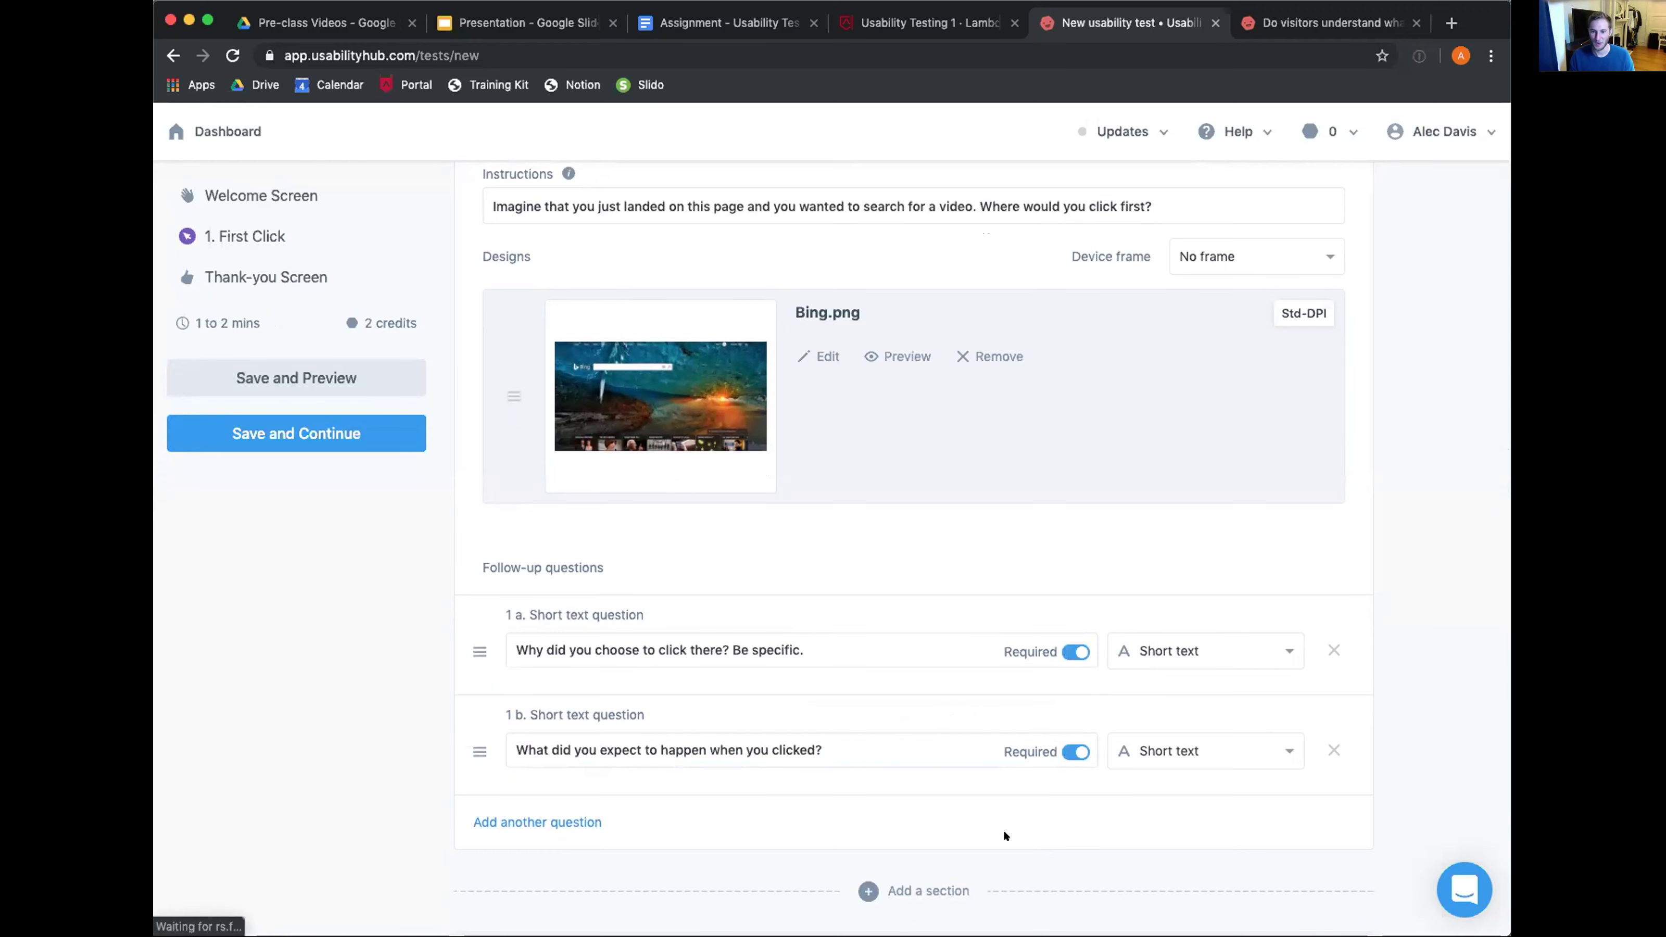
Preview the Bing.png design, close the preview and review the completed First Click section
scroll(1004, 829, down, 5)
scroll(951, 722, up, 8)
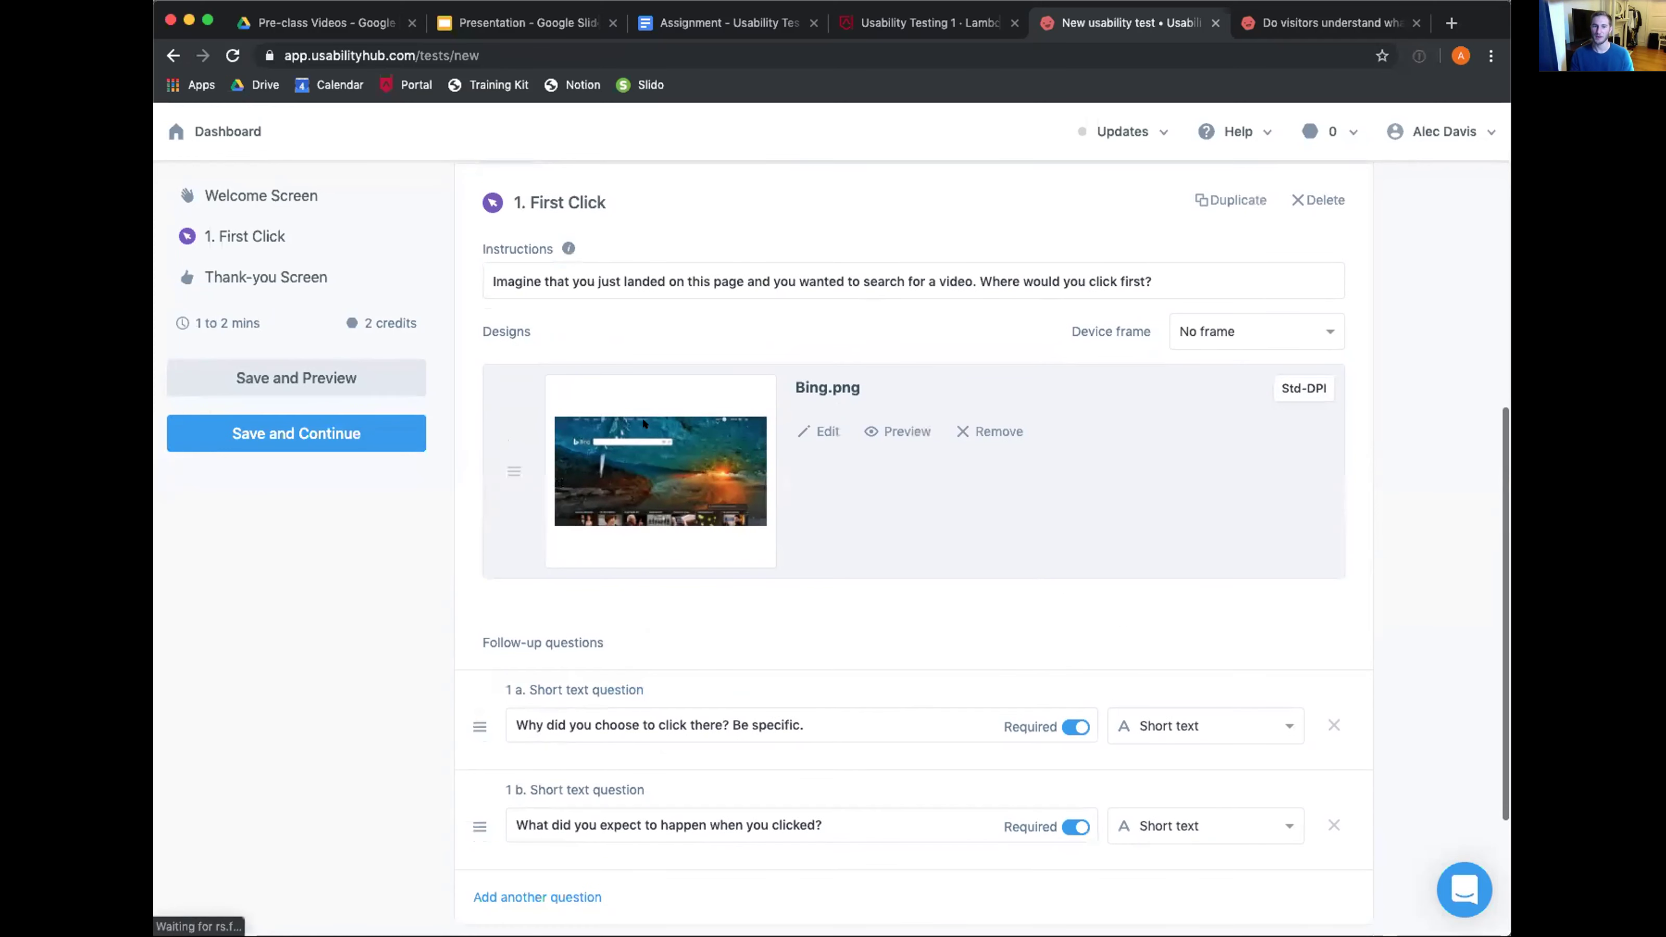
click(900, 427)
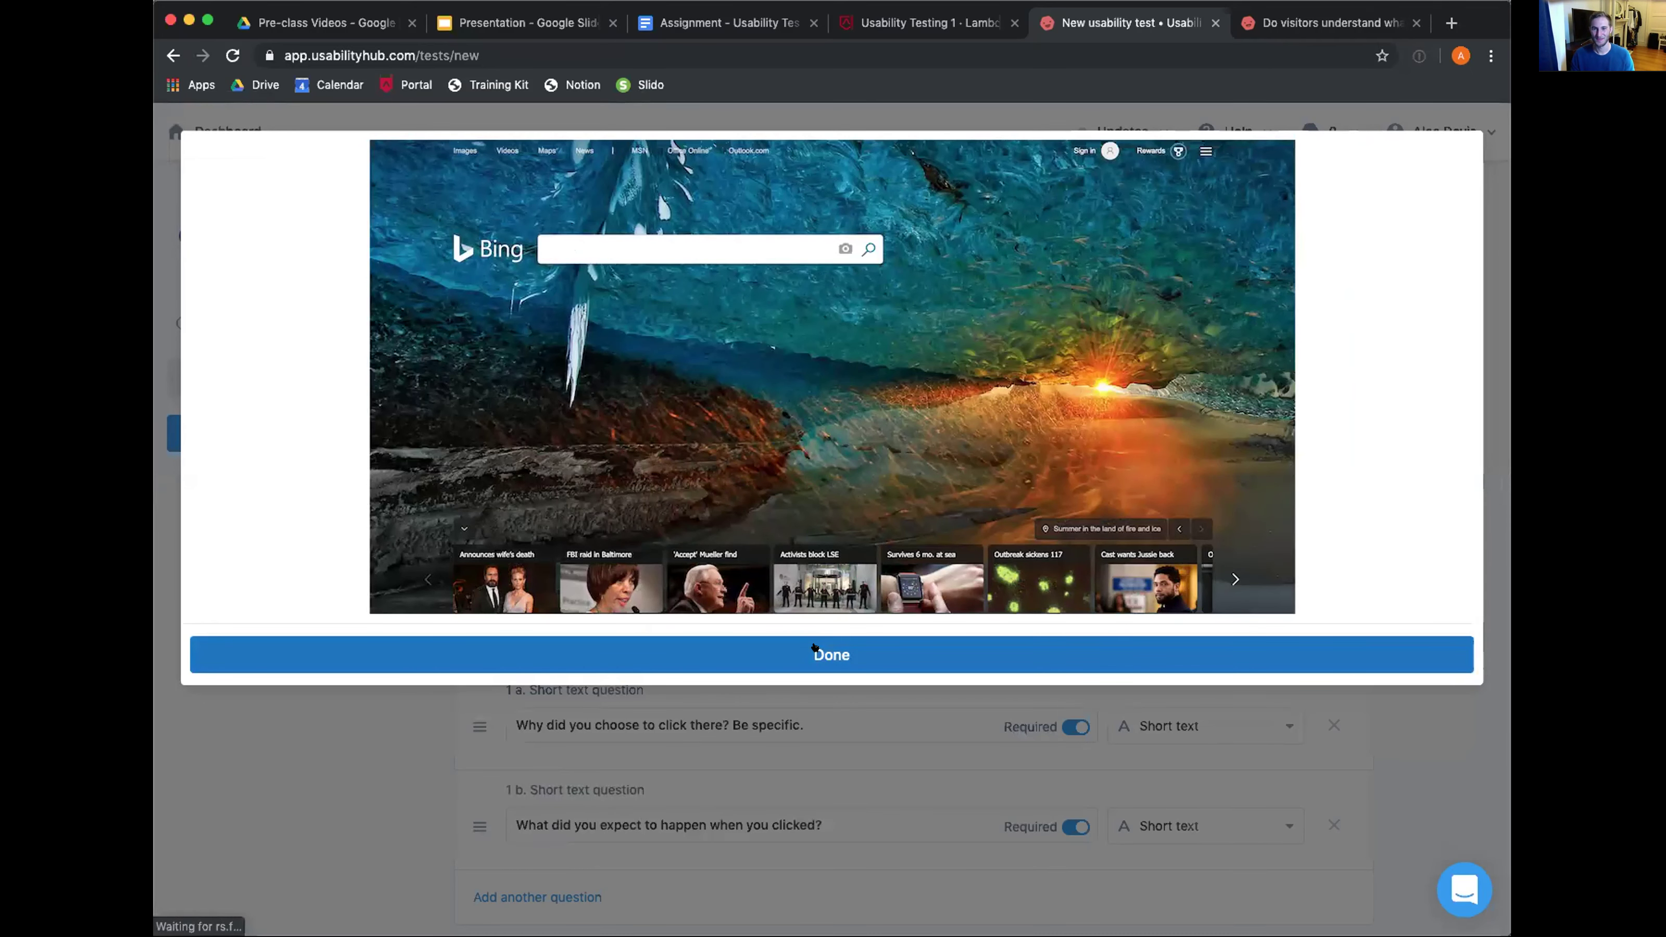
click(813, 647)
scroll(1005, 864, down, 5)
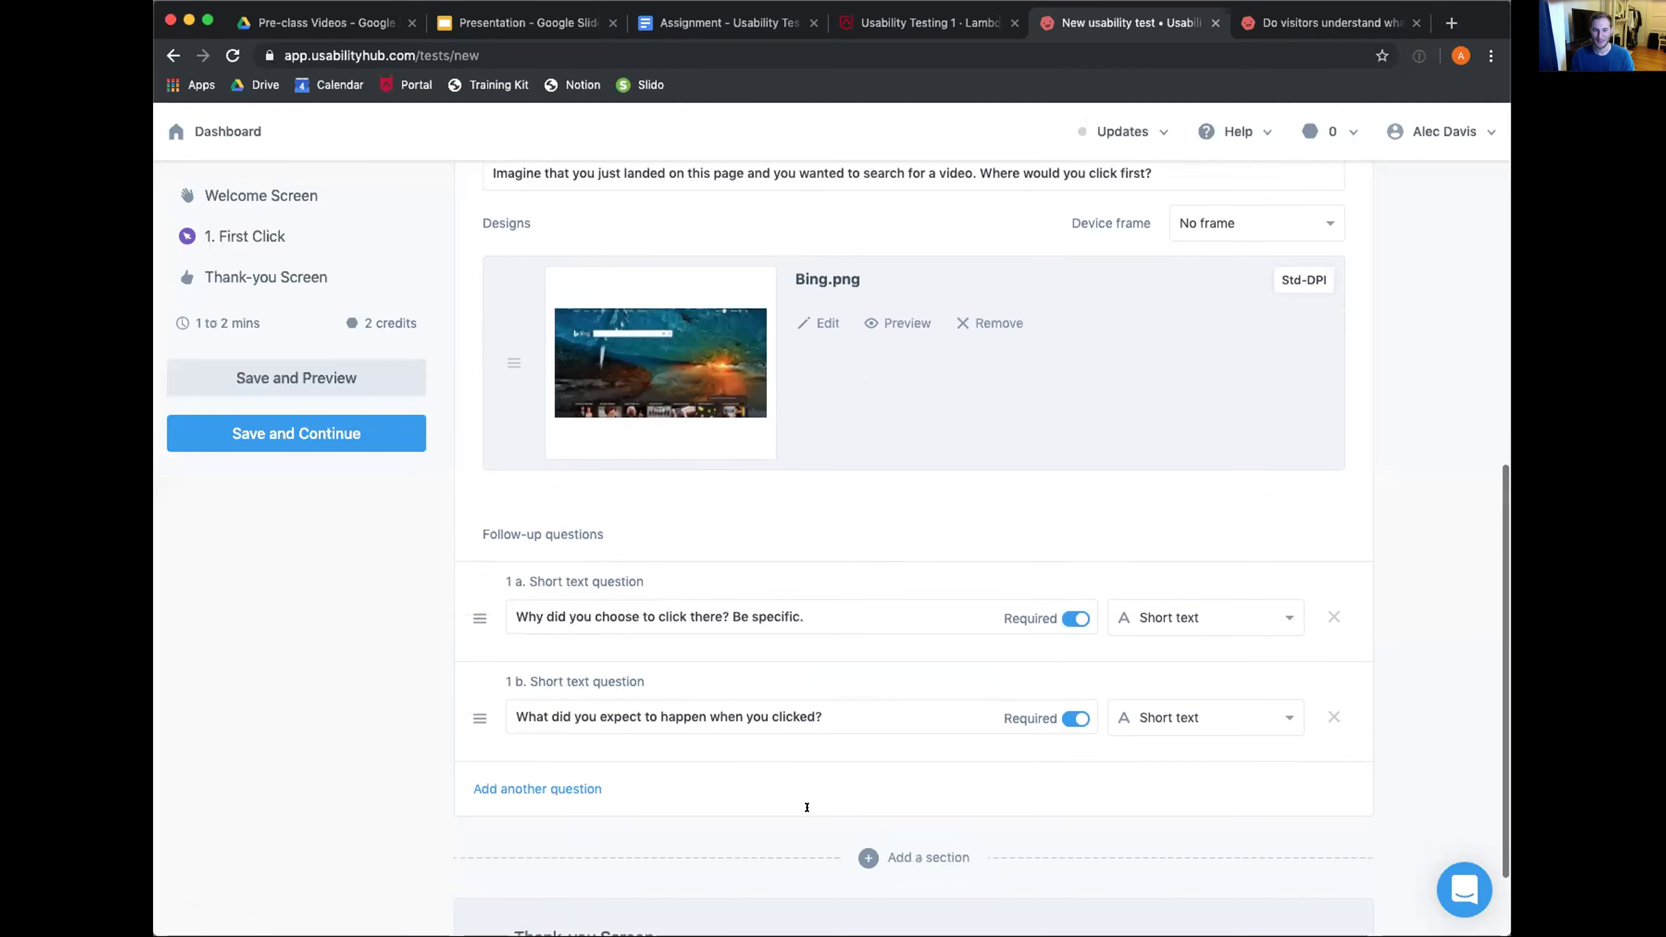
scroll(1413, 774, up, 6)
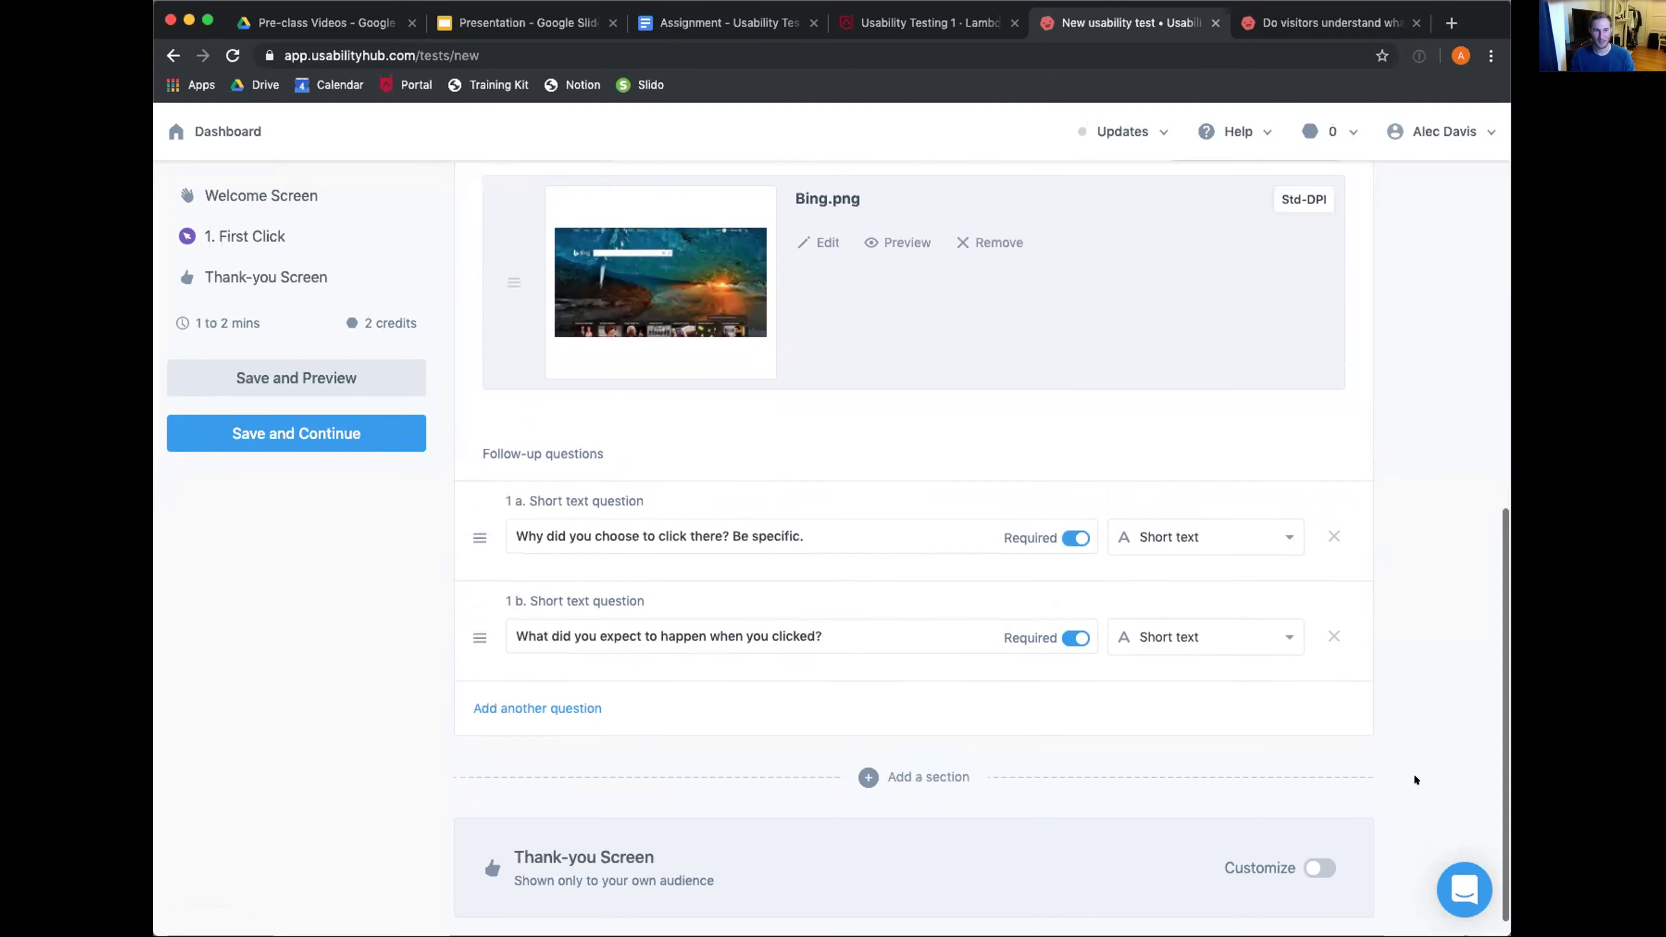
Save the Bing First Click Test and continue to its participant recruitment page, dismissing the first-test announcement
scroll(1414, 774, up, 4)
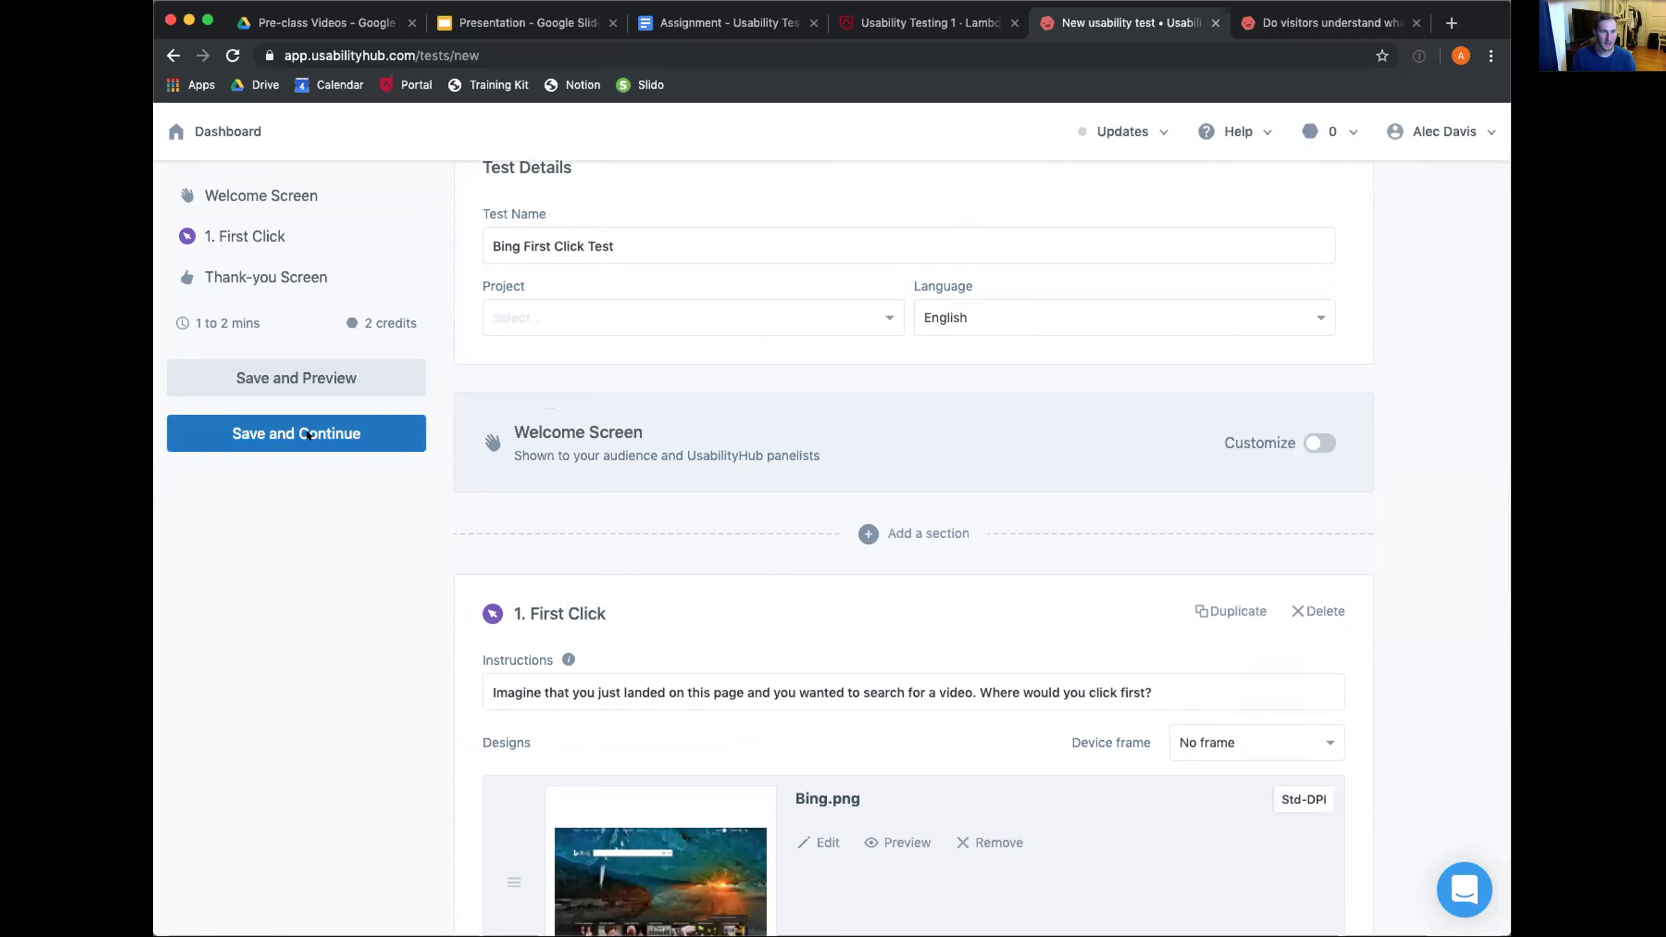
click(339, 436)
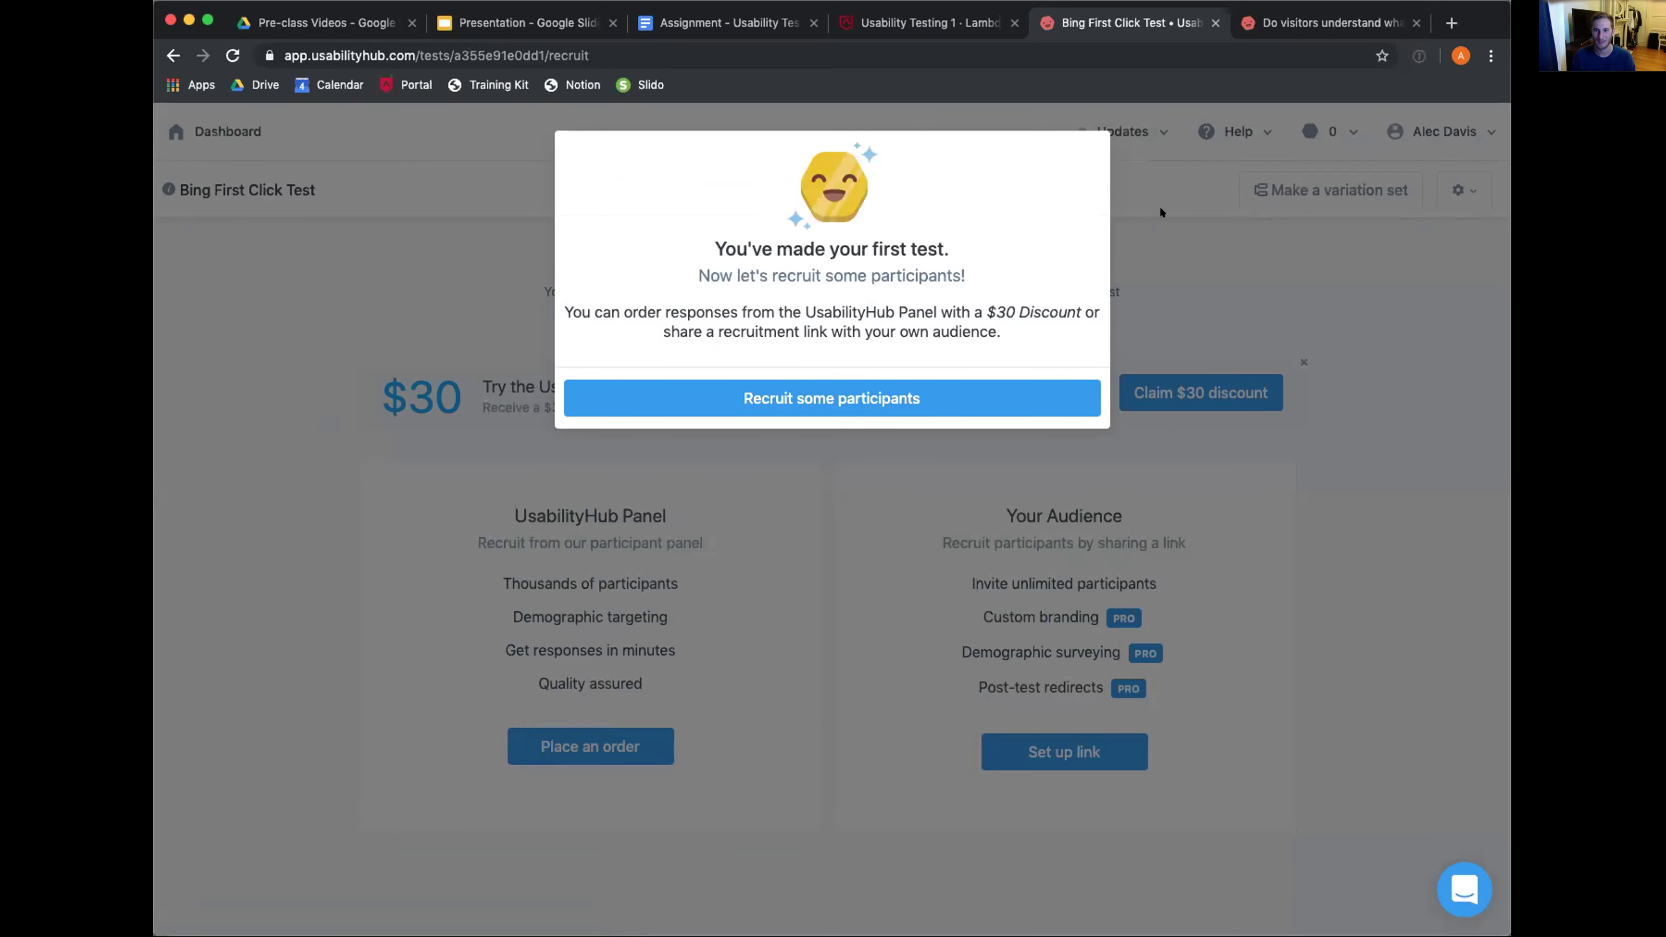
click(856, 394)
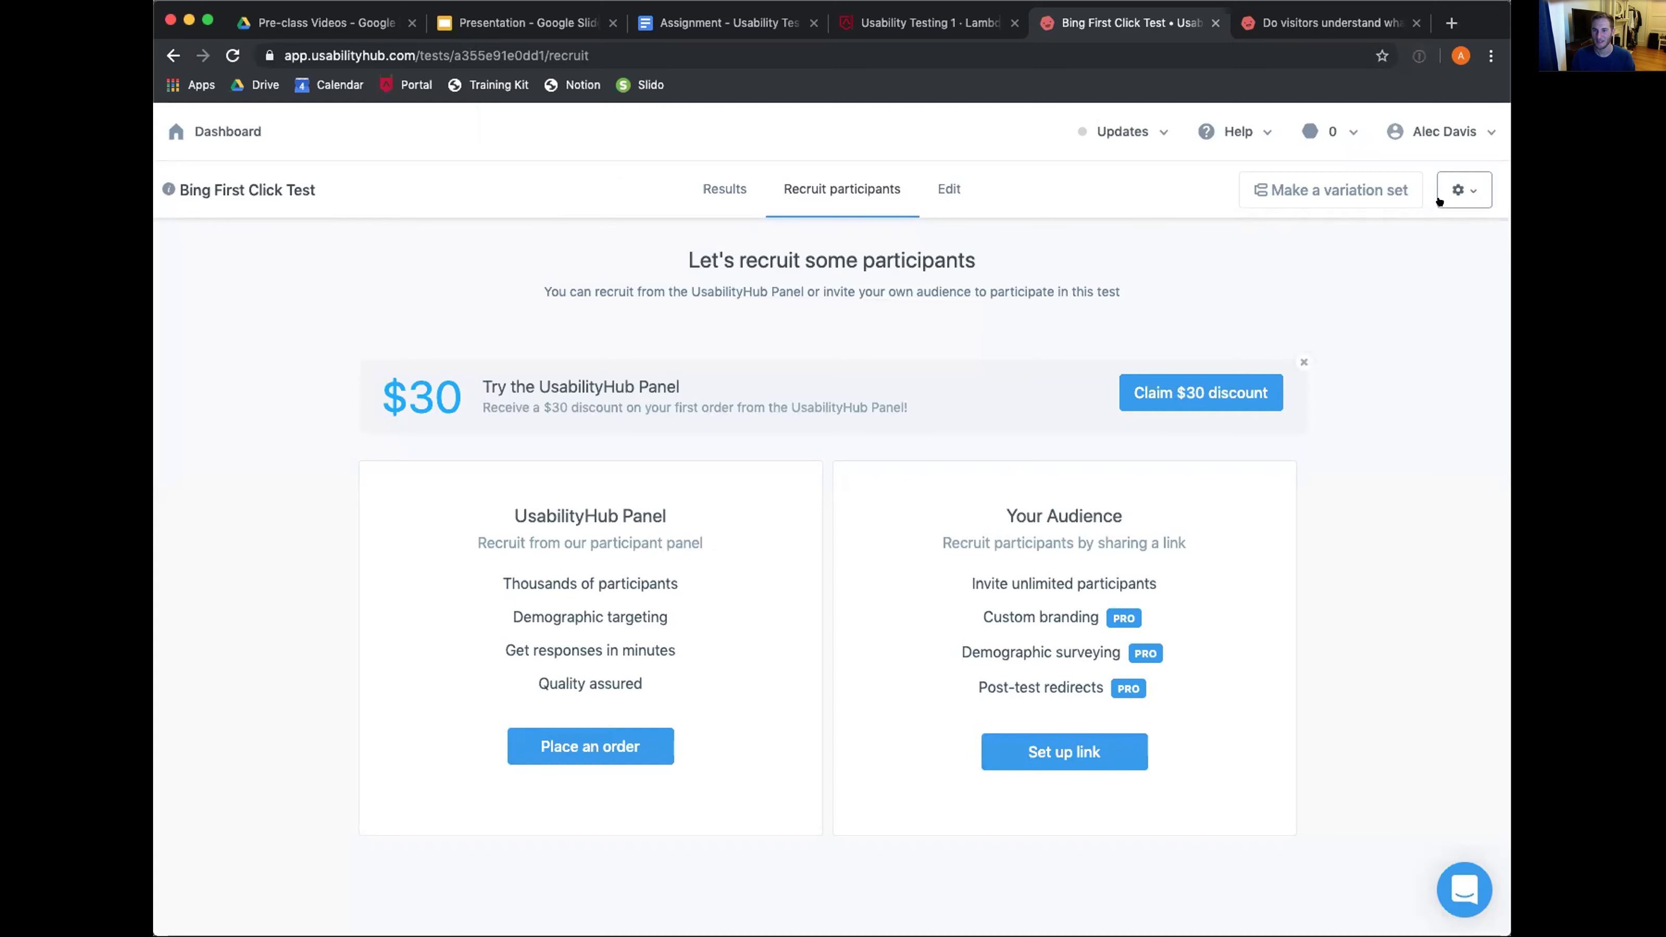
Open the test's results, activate the link for sharing them and copy that link
click(722, 188)
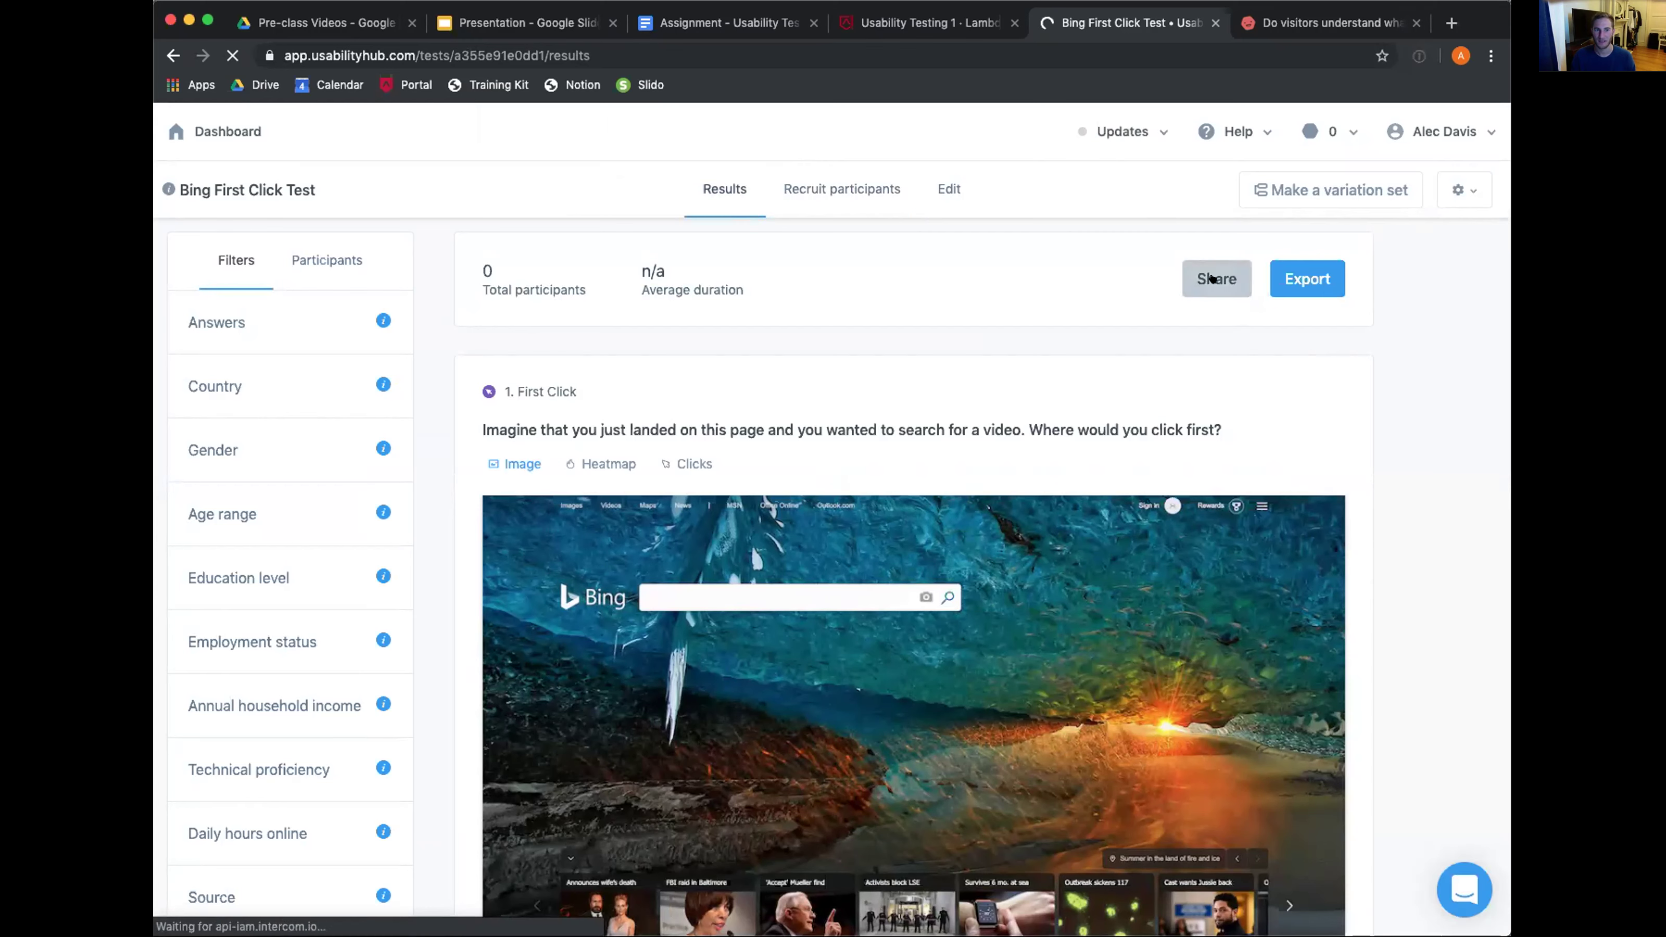
click(1227, 277)
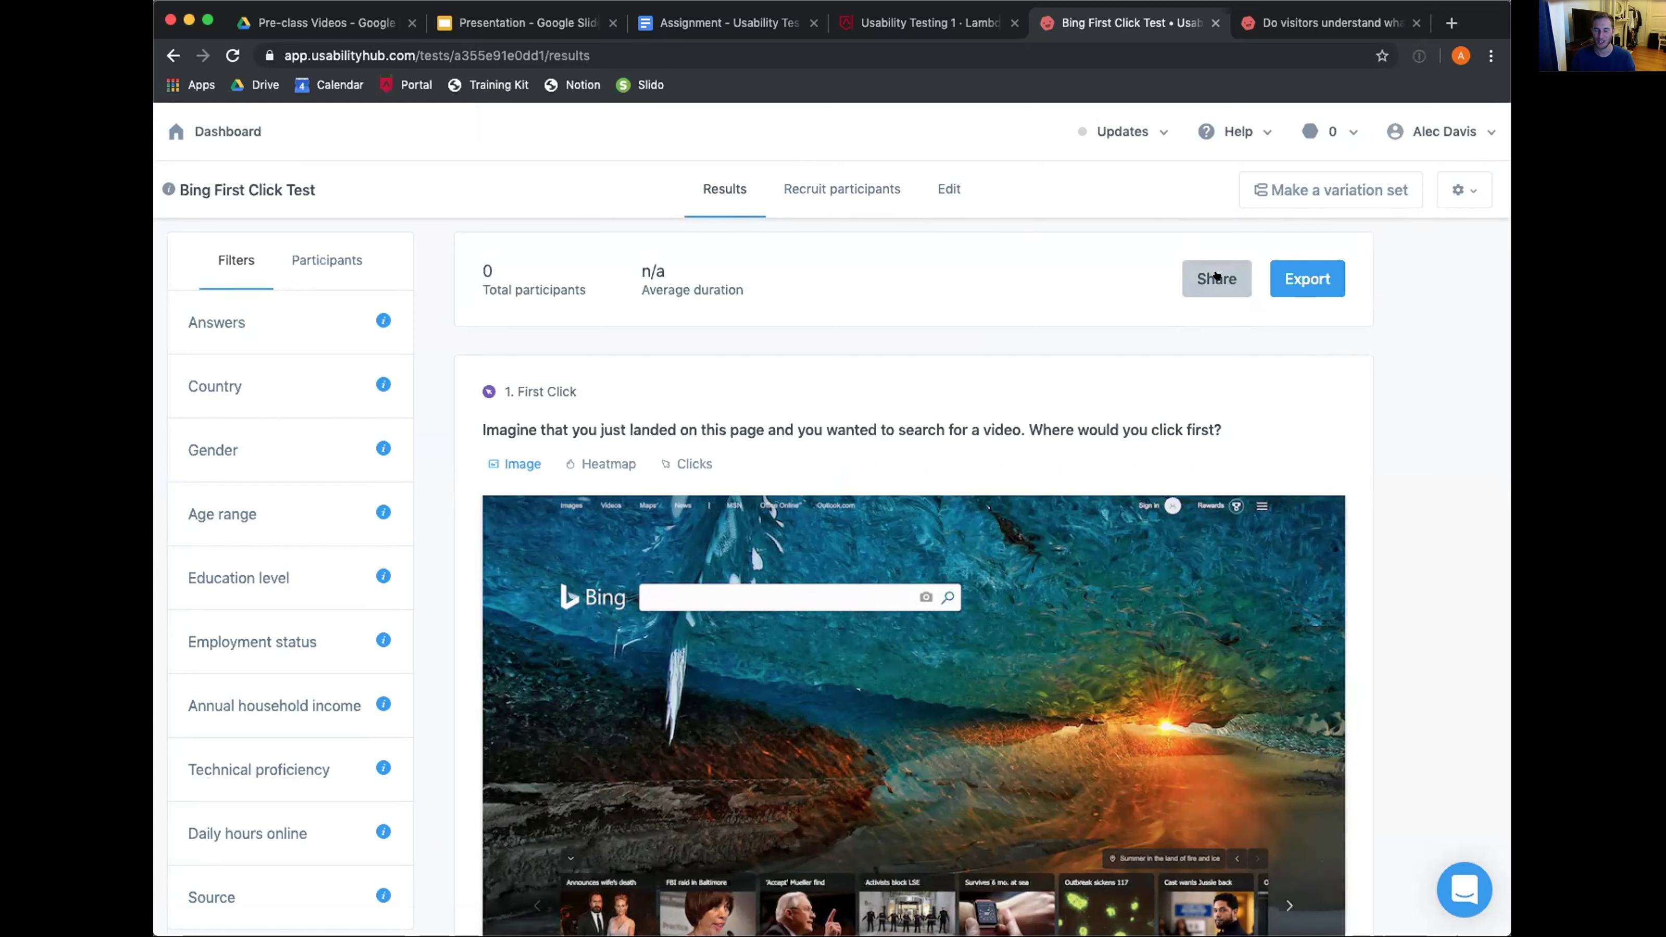
scroll(1150, 476, down, 10)
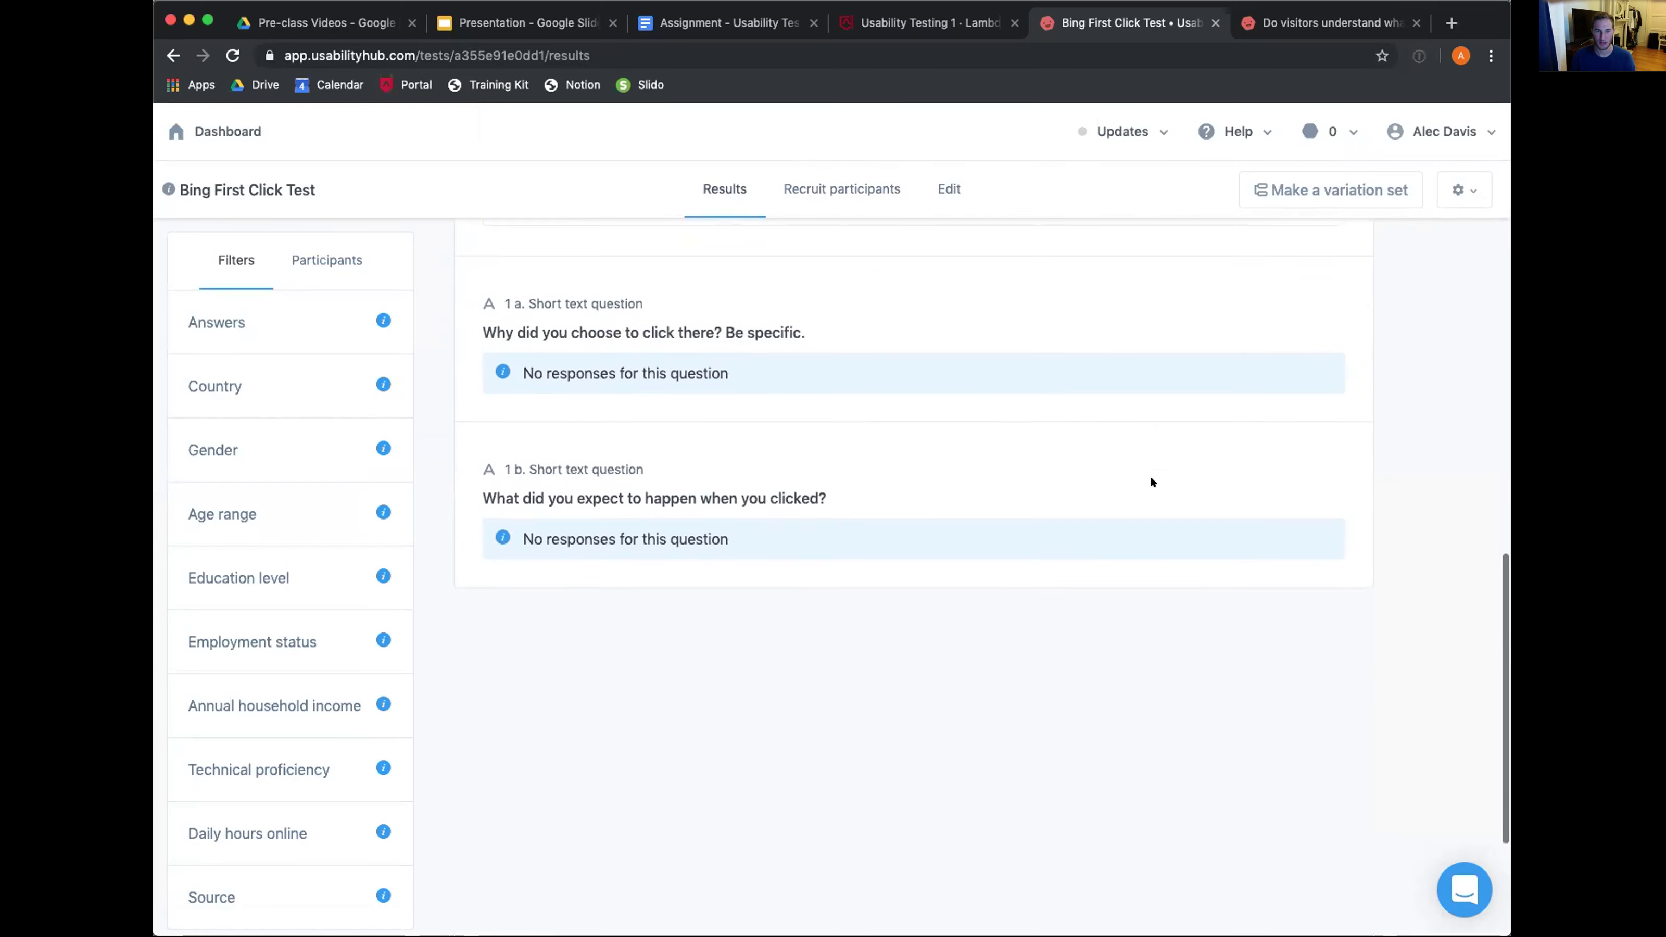
scroll(1414, 266, up, 10)
click(1204, 289)
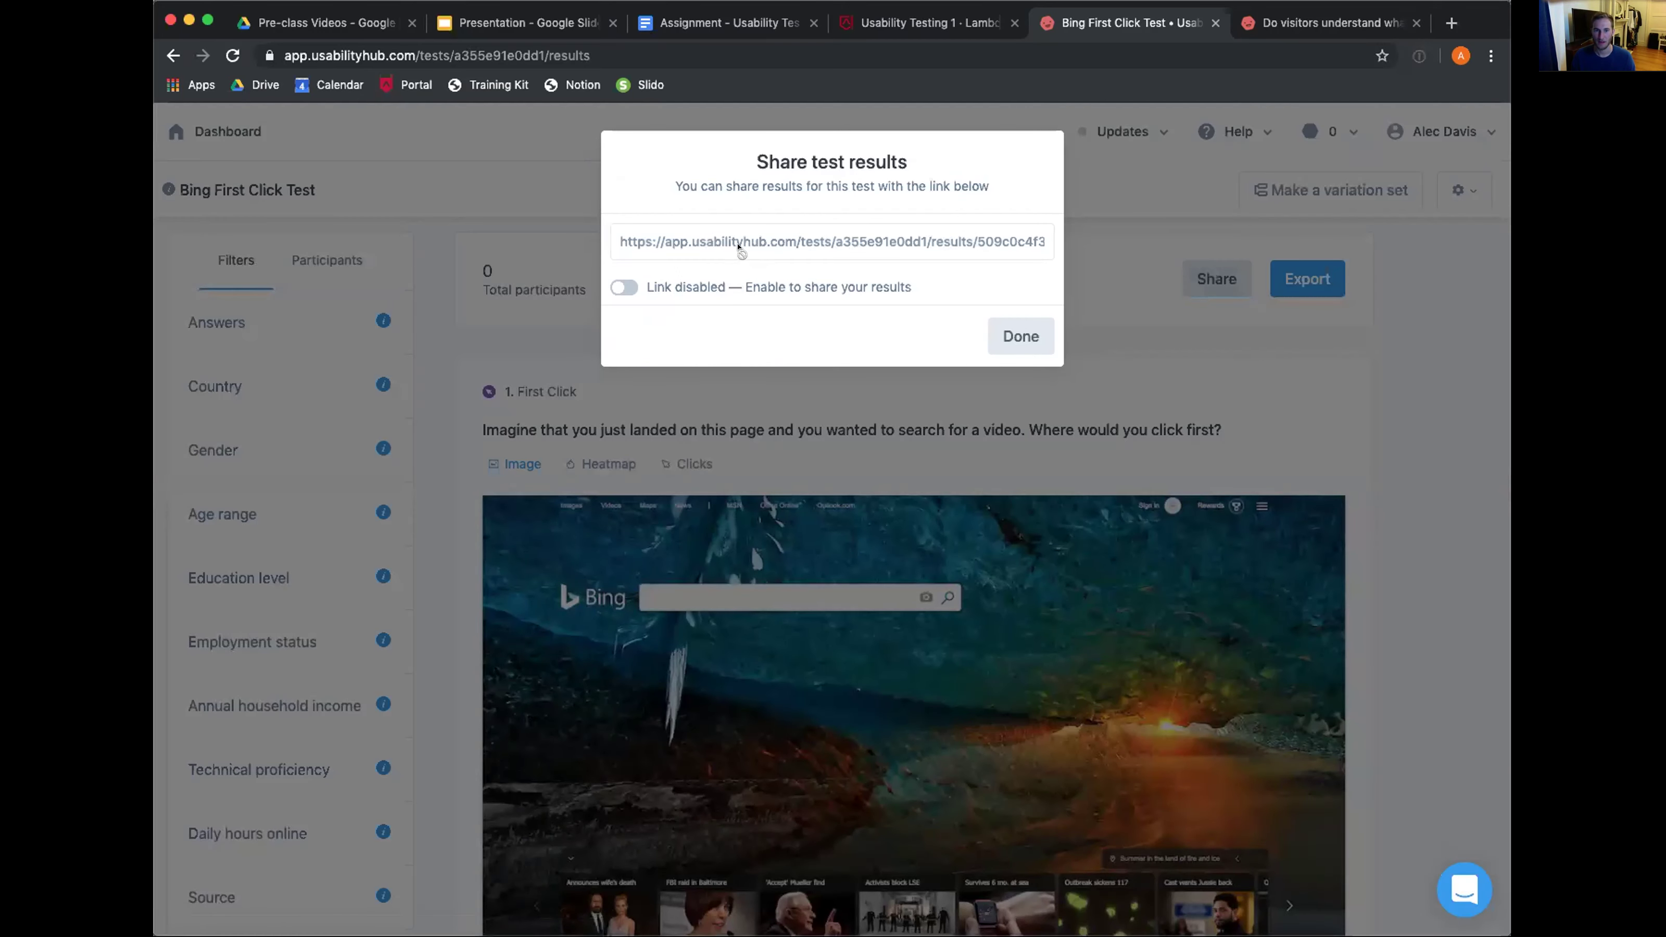
click(620, 287)
click(1015, 231)
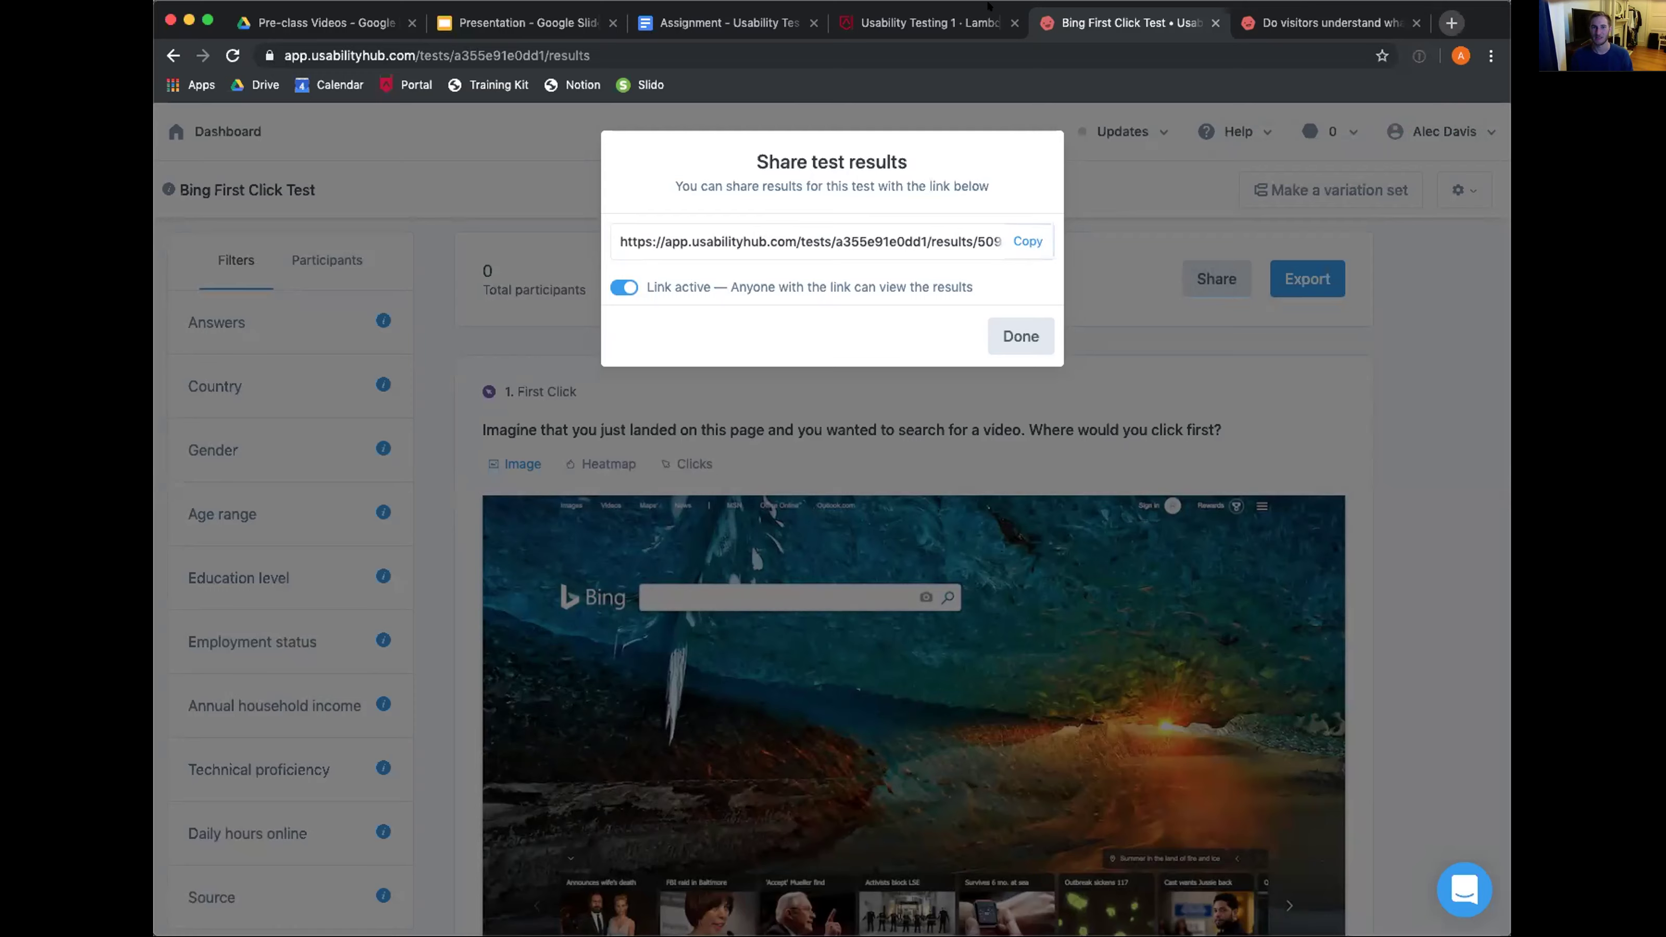
Open the copied results link in a new tab, look through the shared results page and go back to the blank page
click(1451, 23)
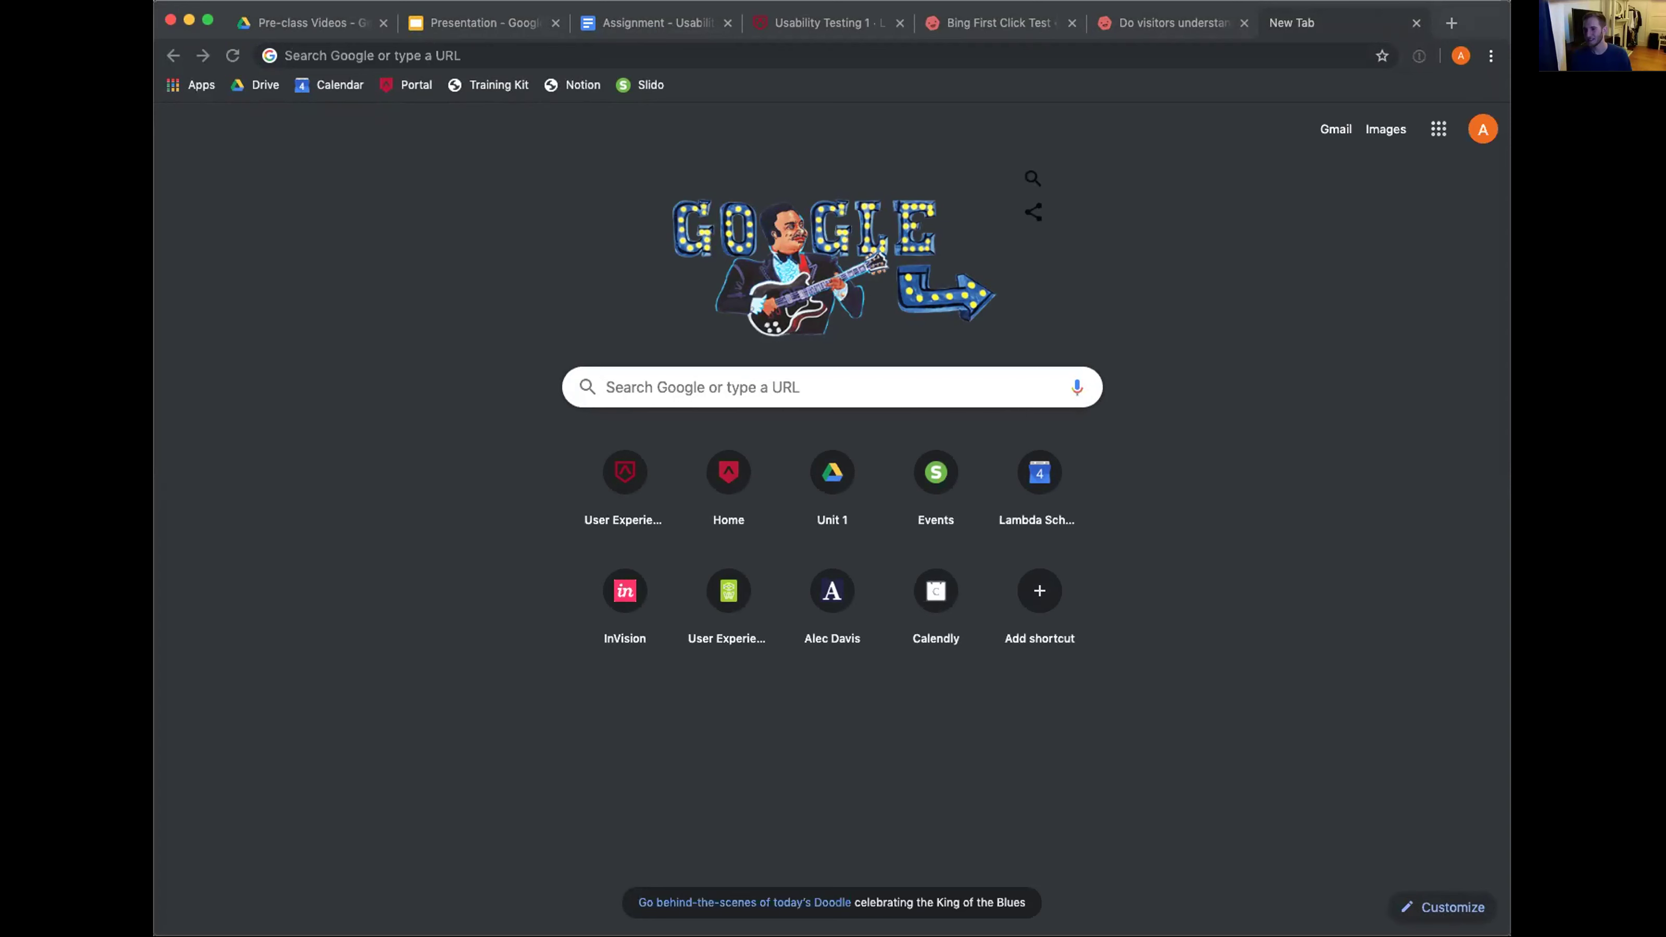
click(492, 55)
key(super+v)
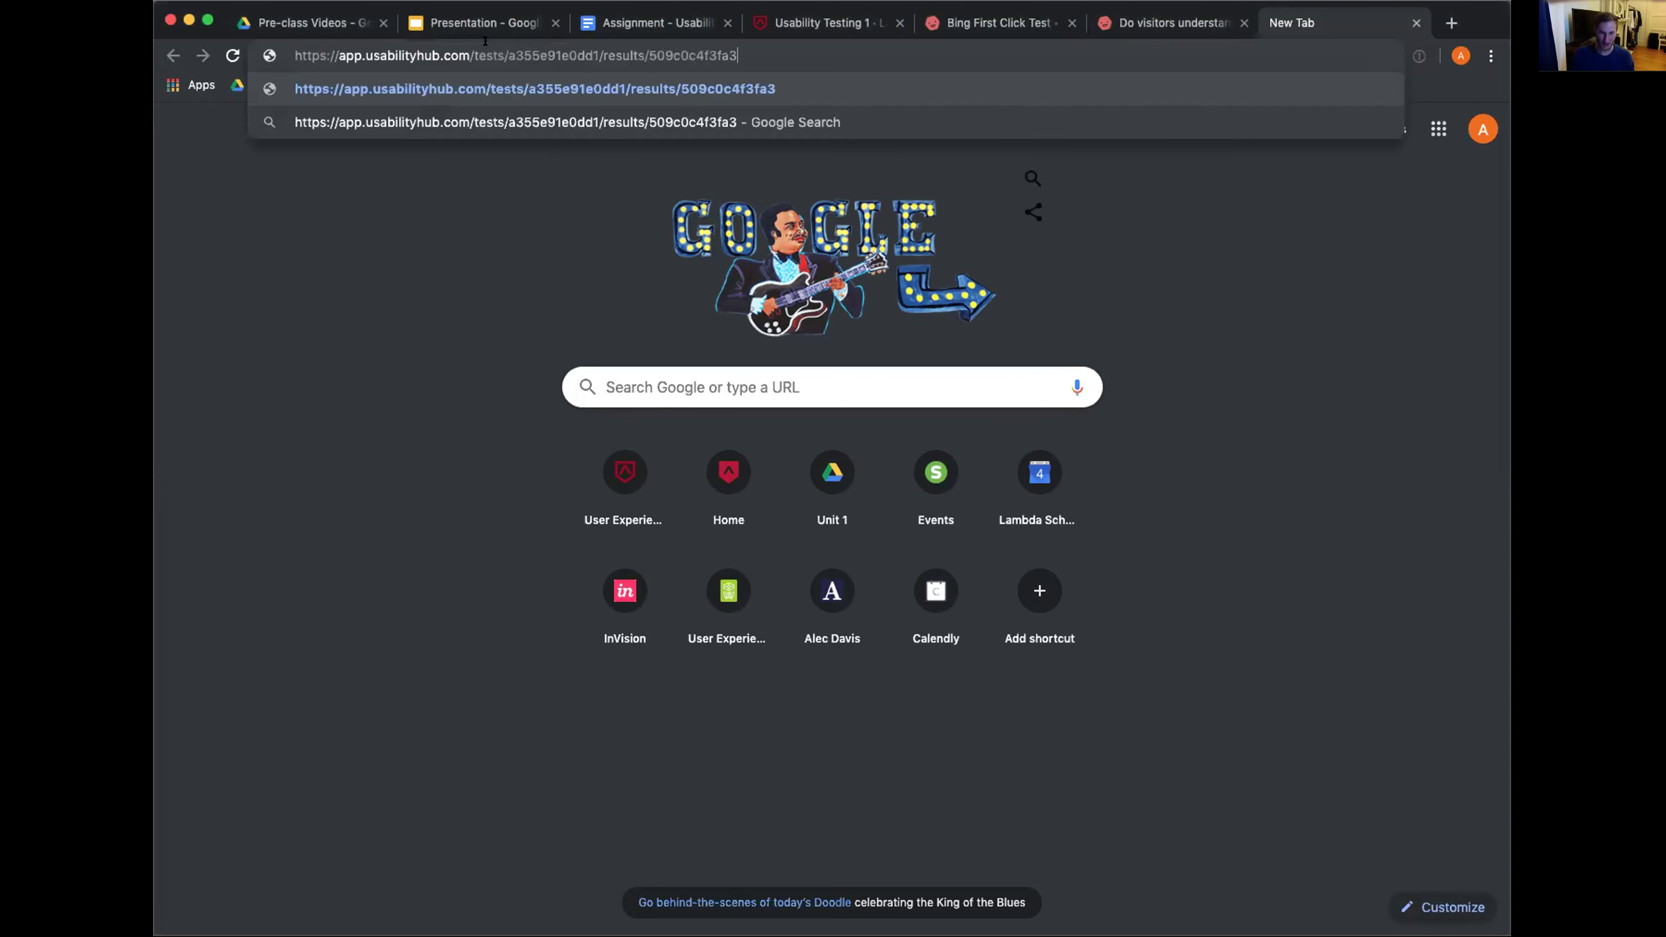
key(Return)
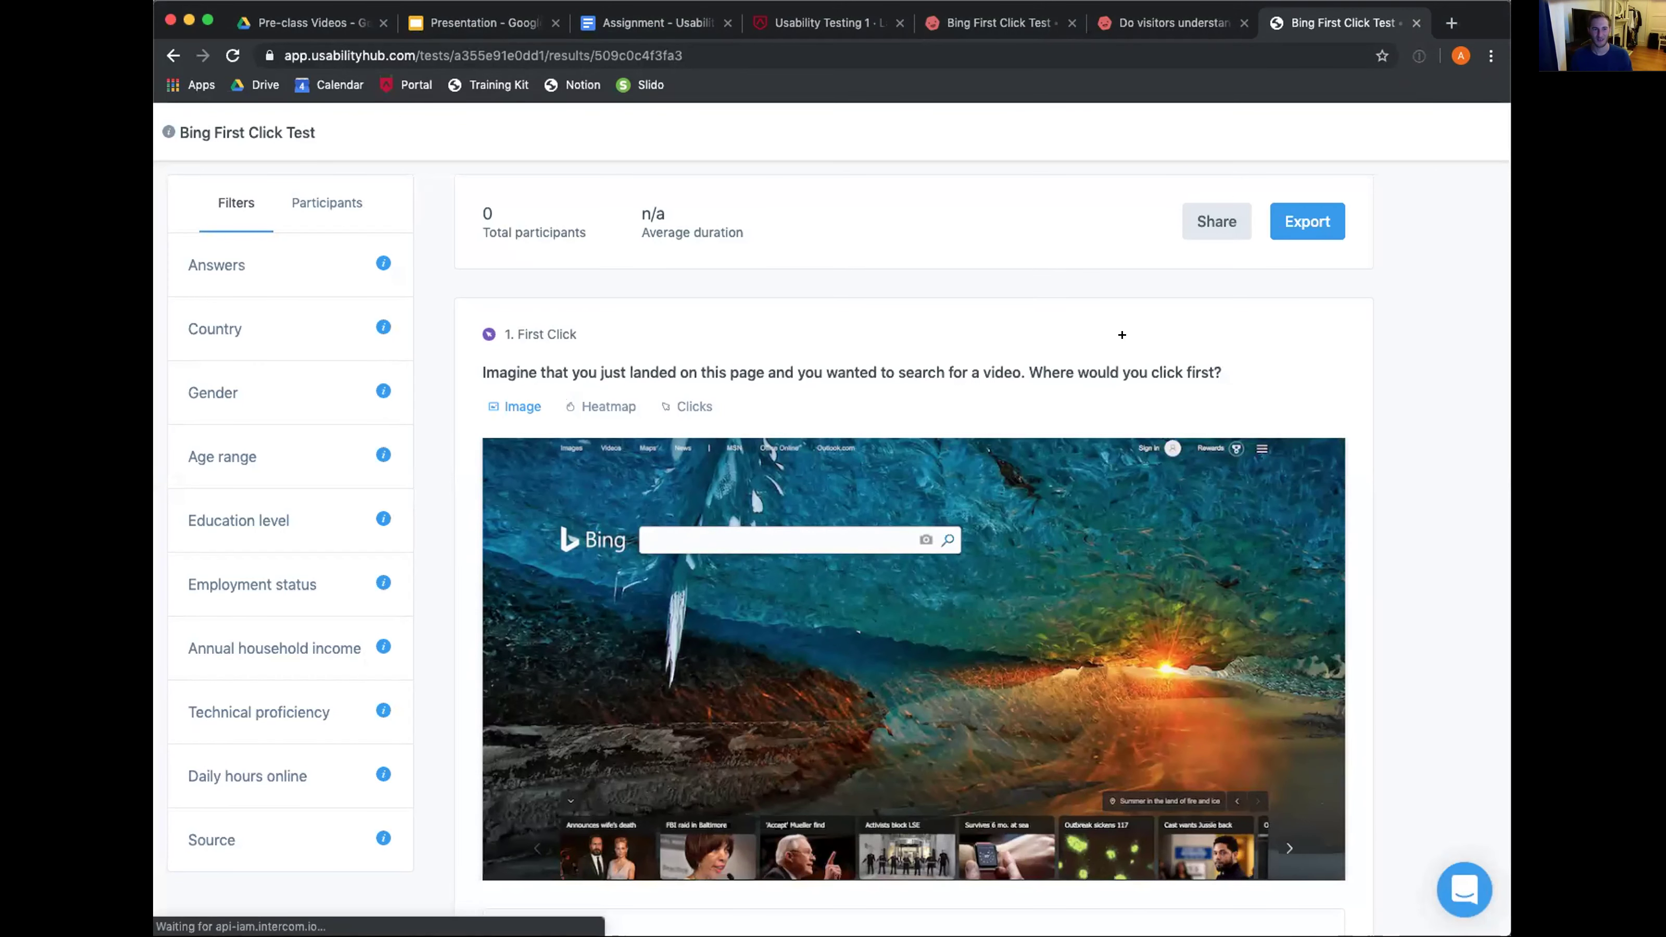
scroll(811, 554, down, 10)
scroll(810, 547, up, 10)
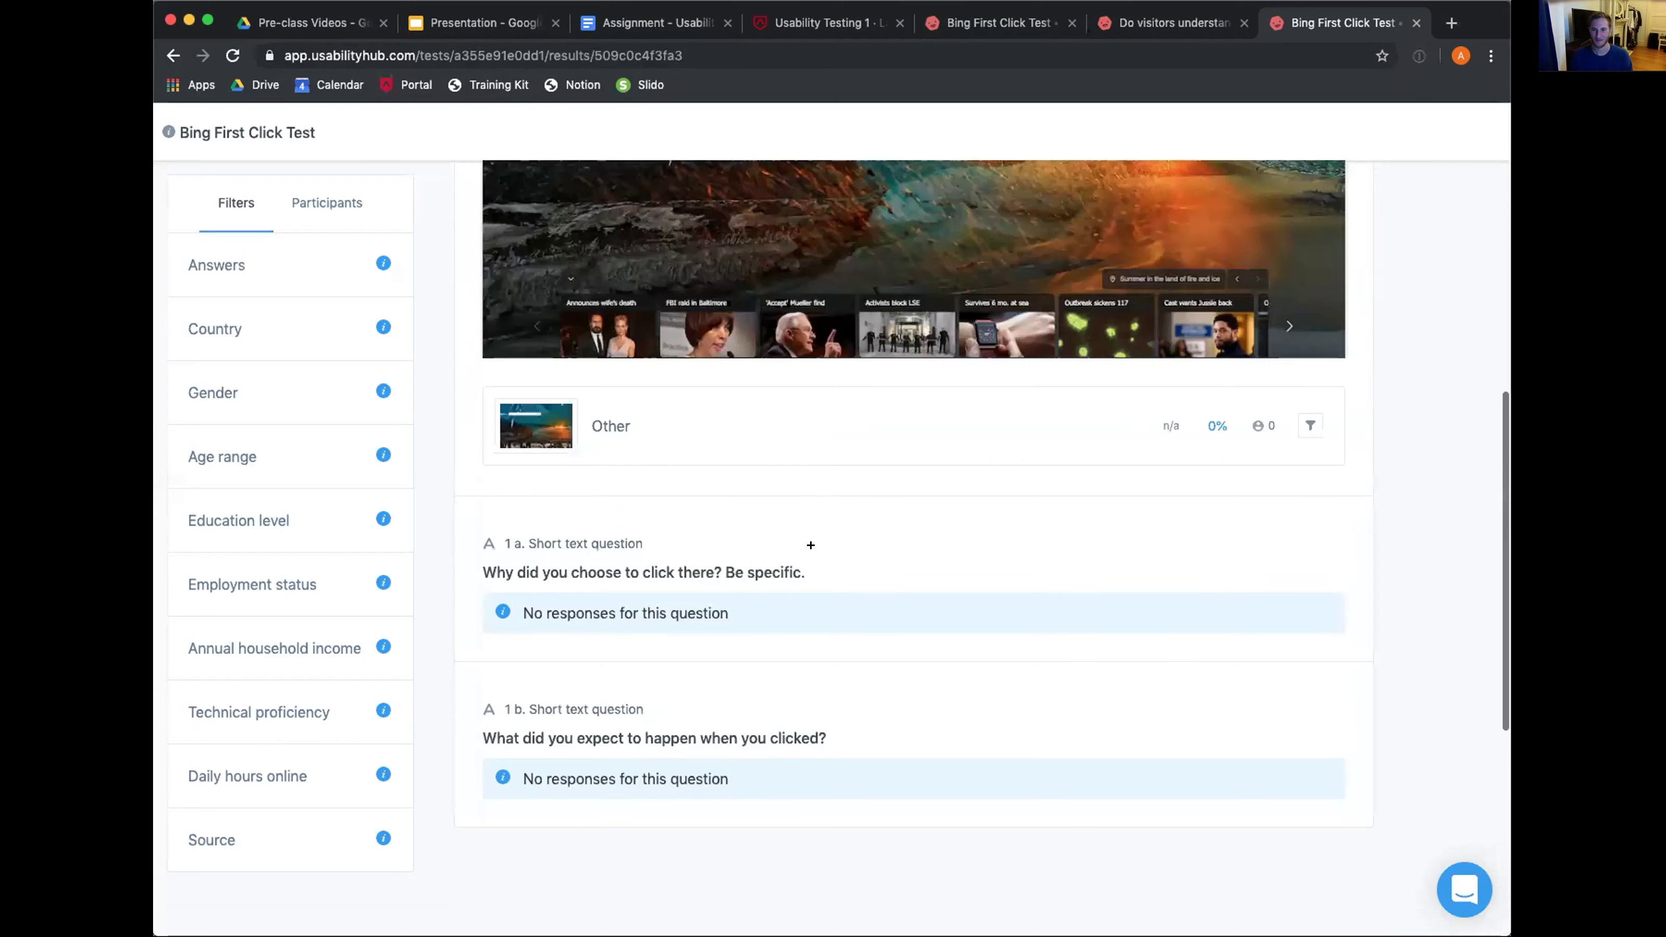
scroll(556, 302, left, 5)
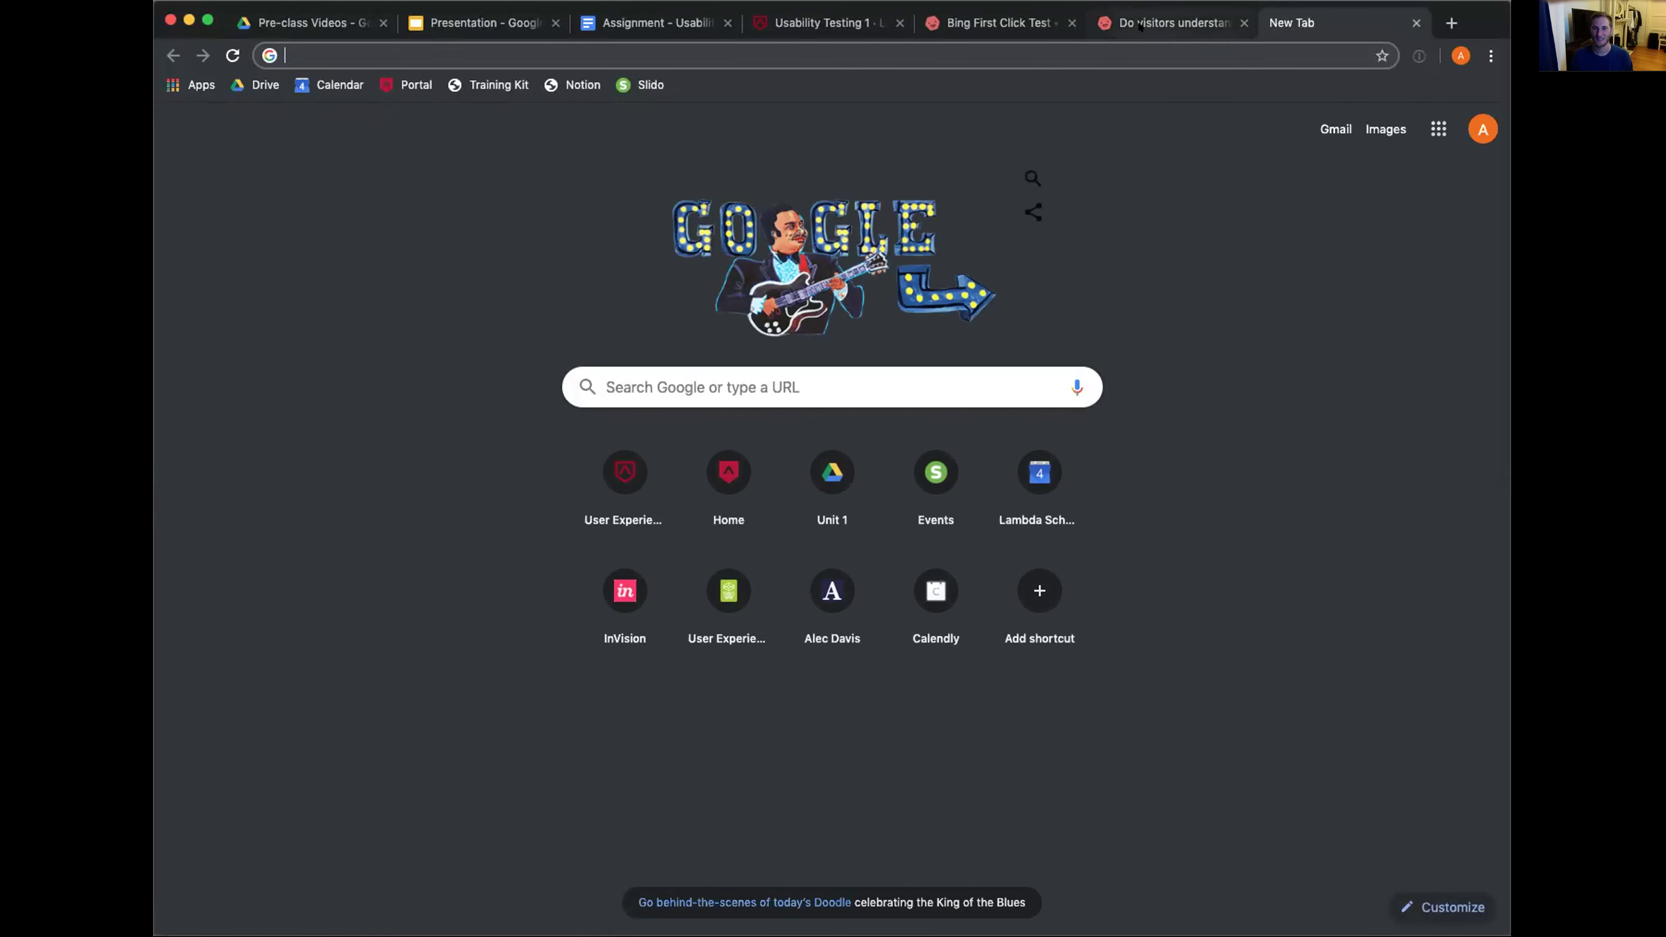
Search the web for UsabilityHub, open its website from the results and go to the dashboard
click(1049, 55)
text(usab)
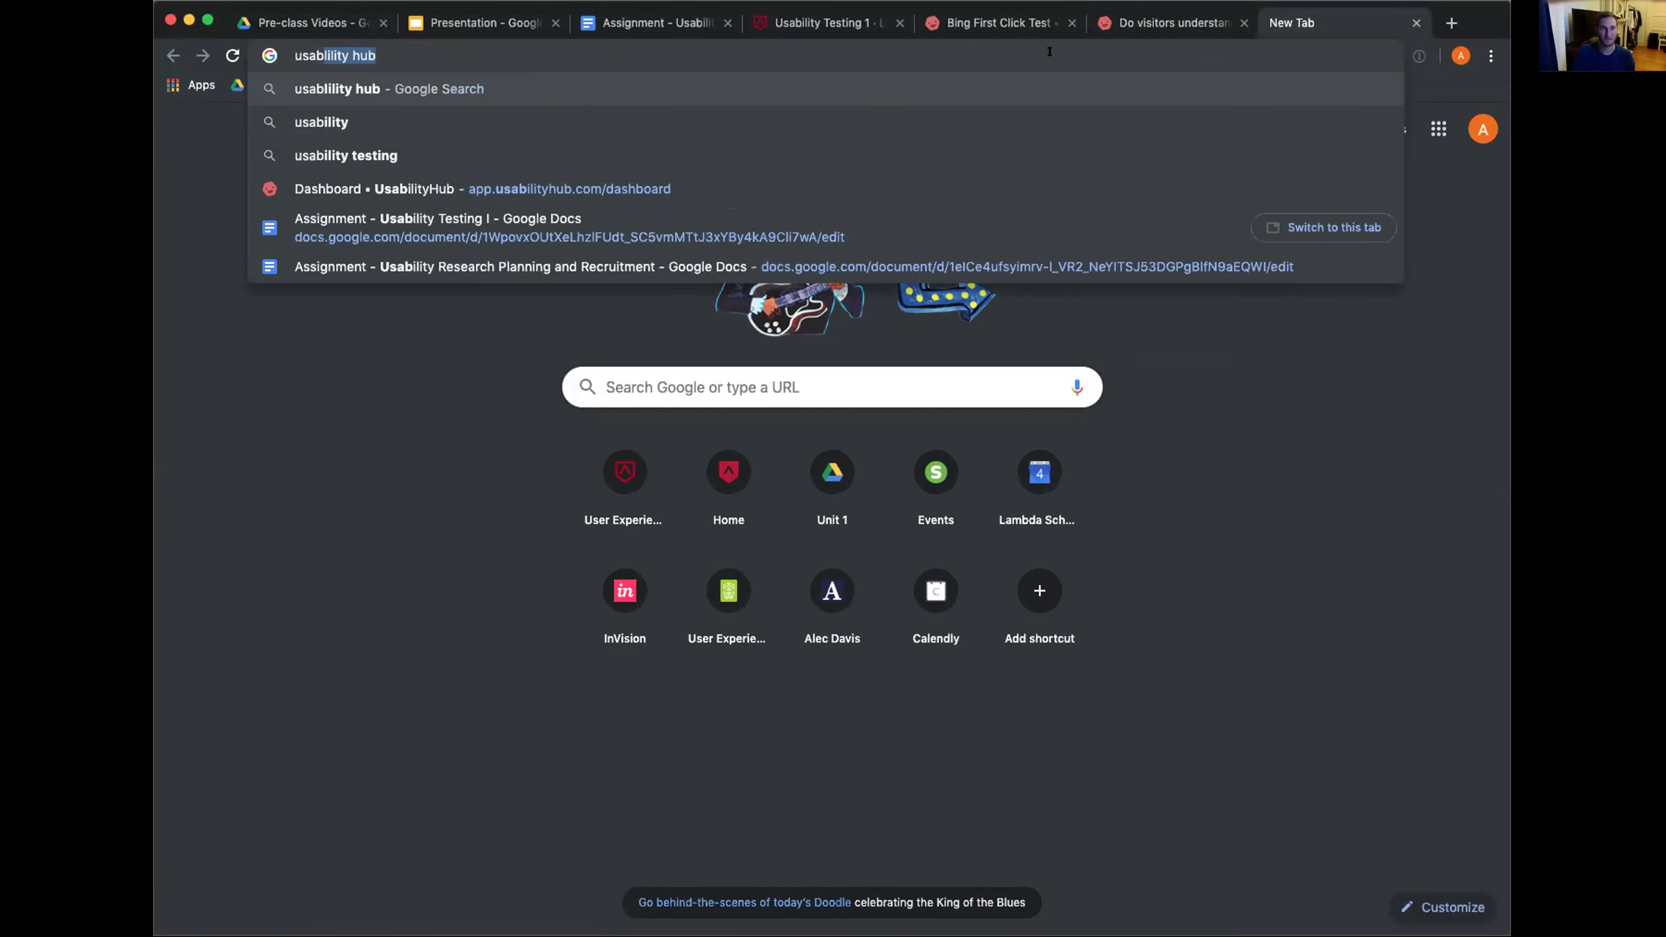
key(Return)
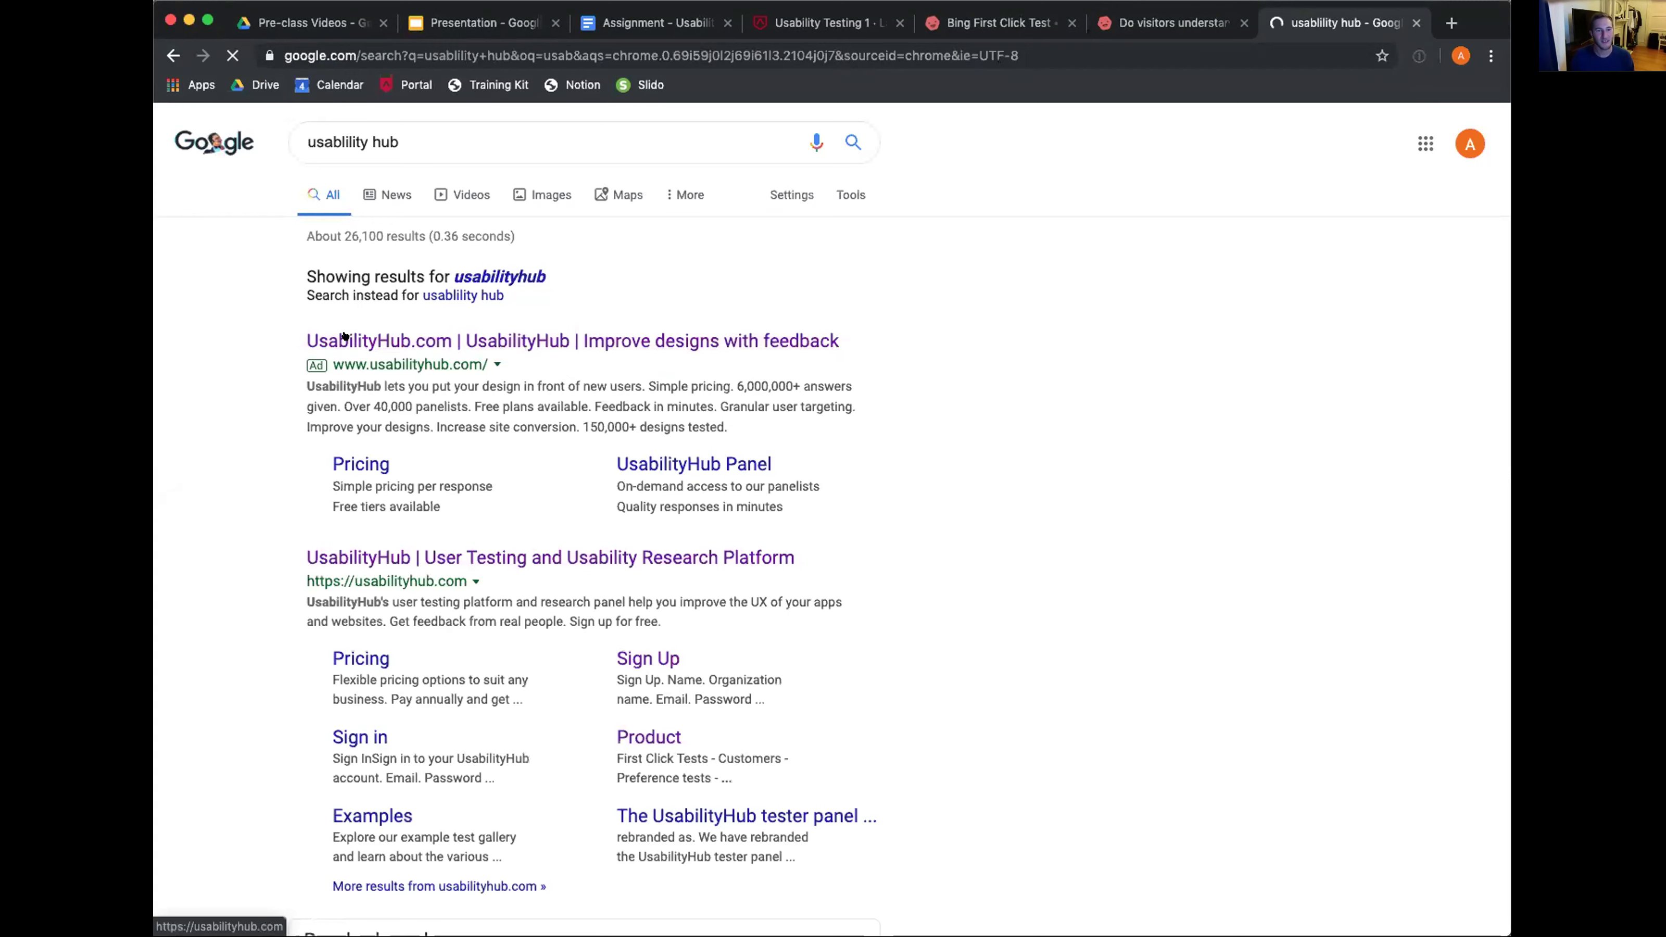
click(364, 557)
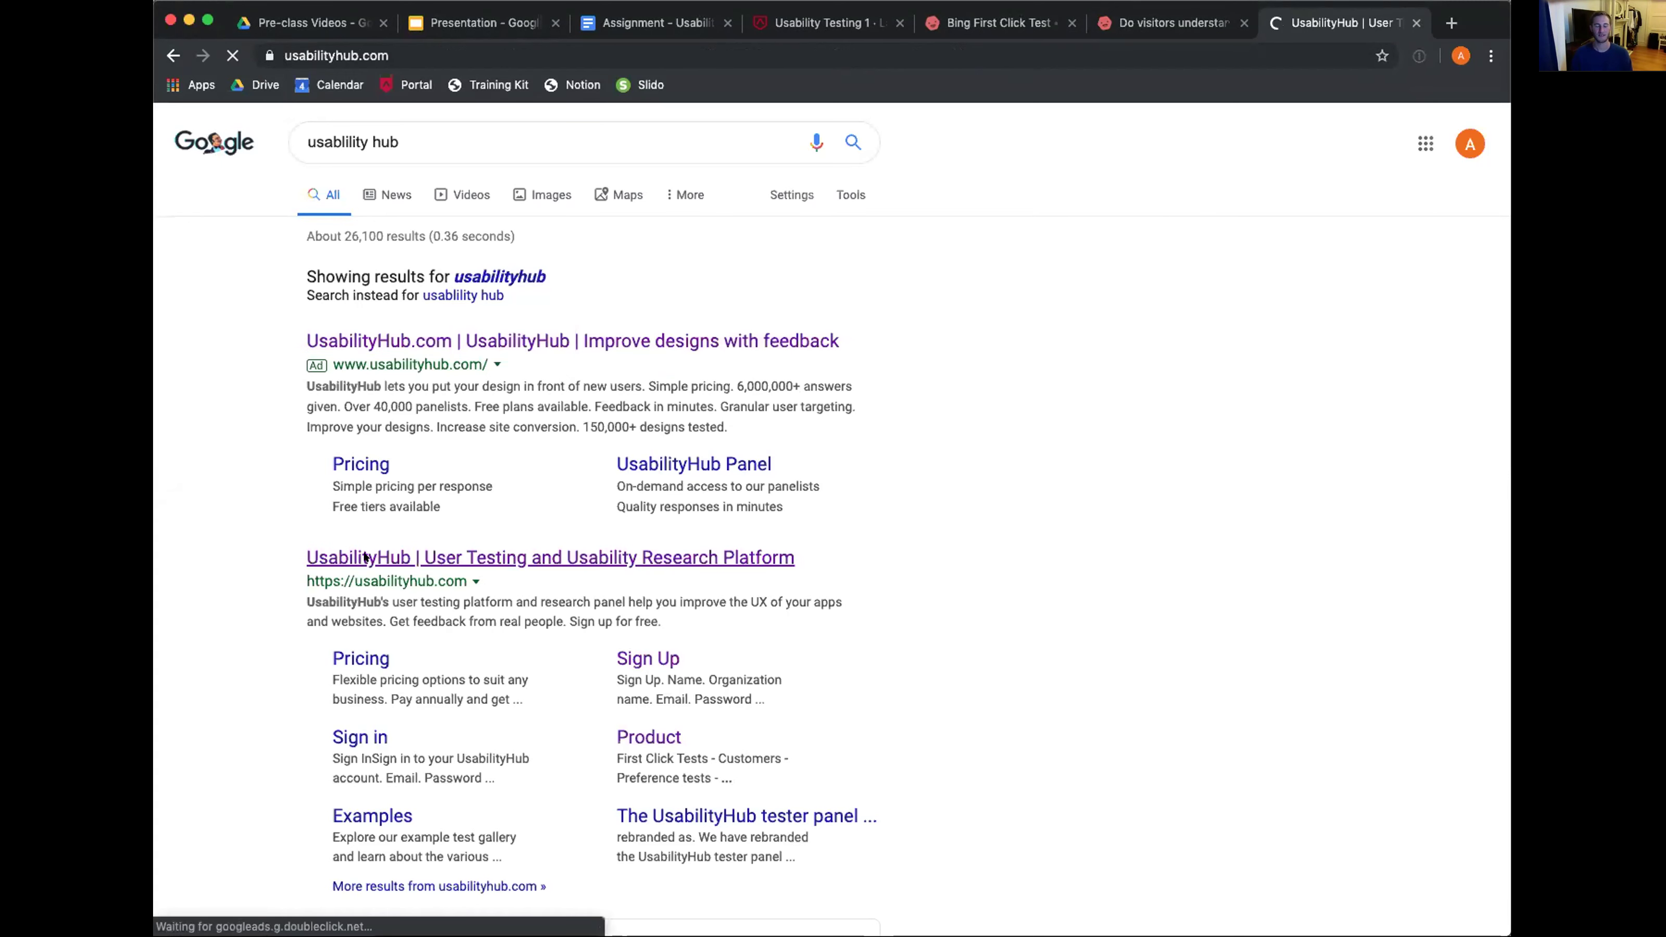
click(1211, 158)
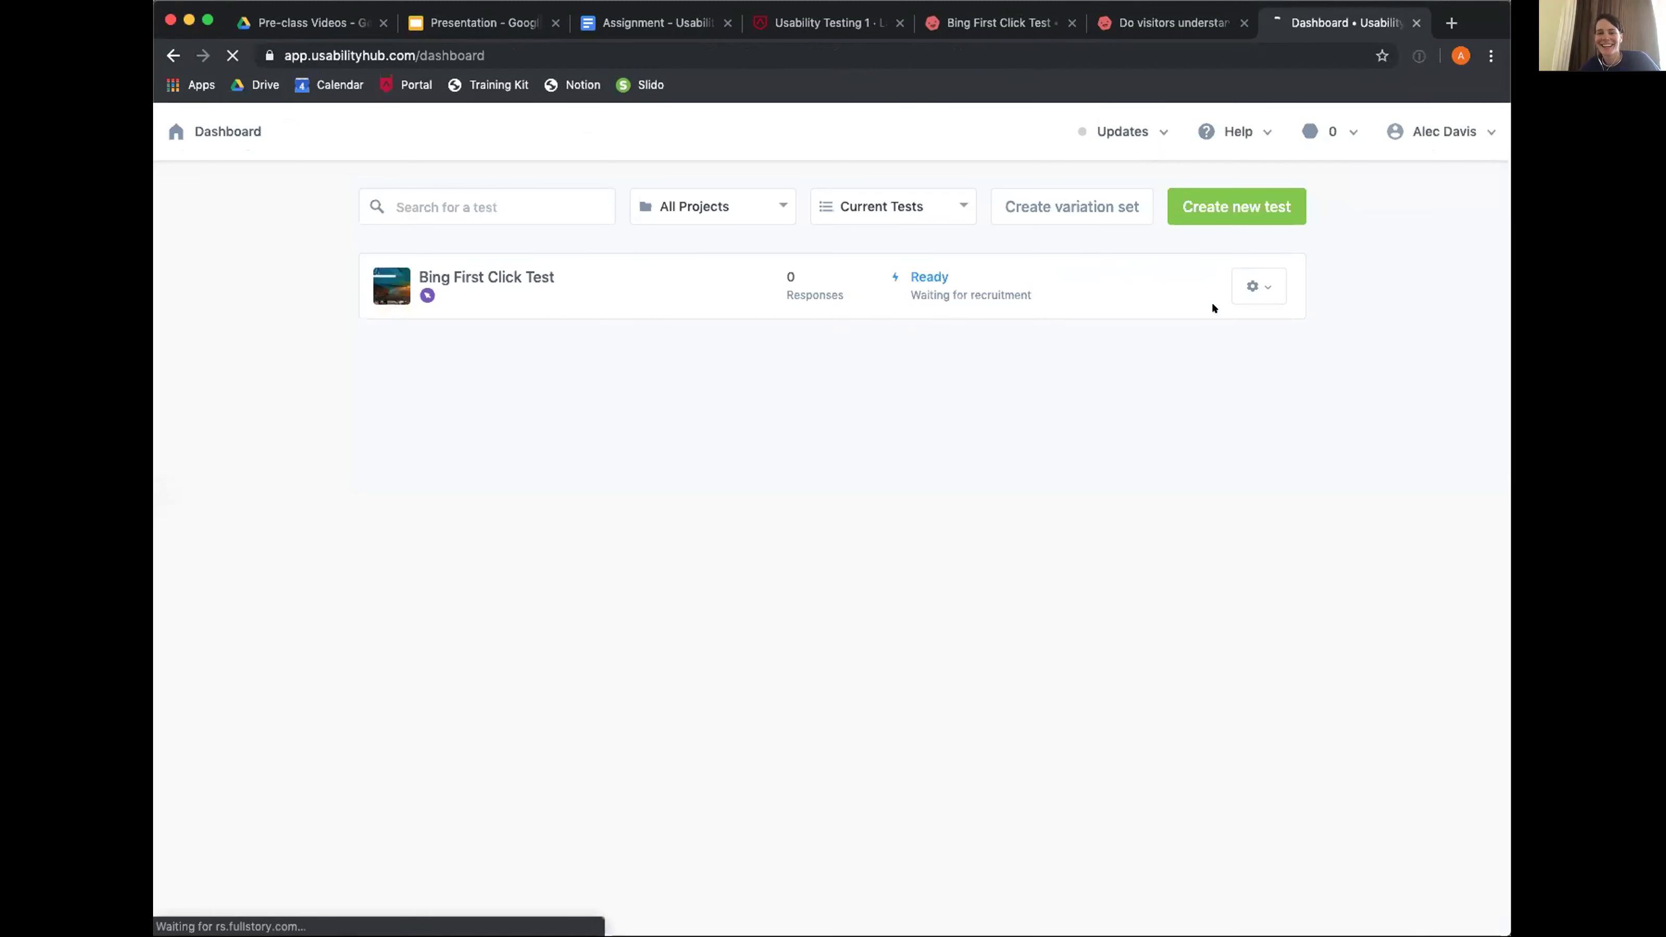
Enable a recruitment link for the Bing First Click Test with the default options and copy it
click(1270, 293)
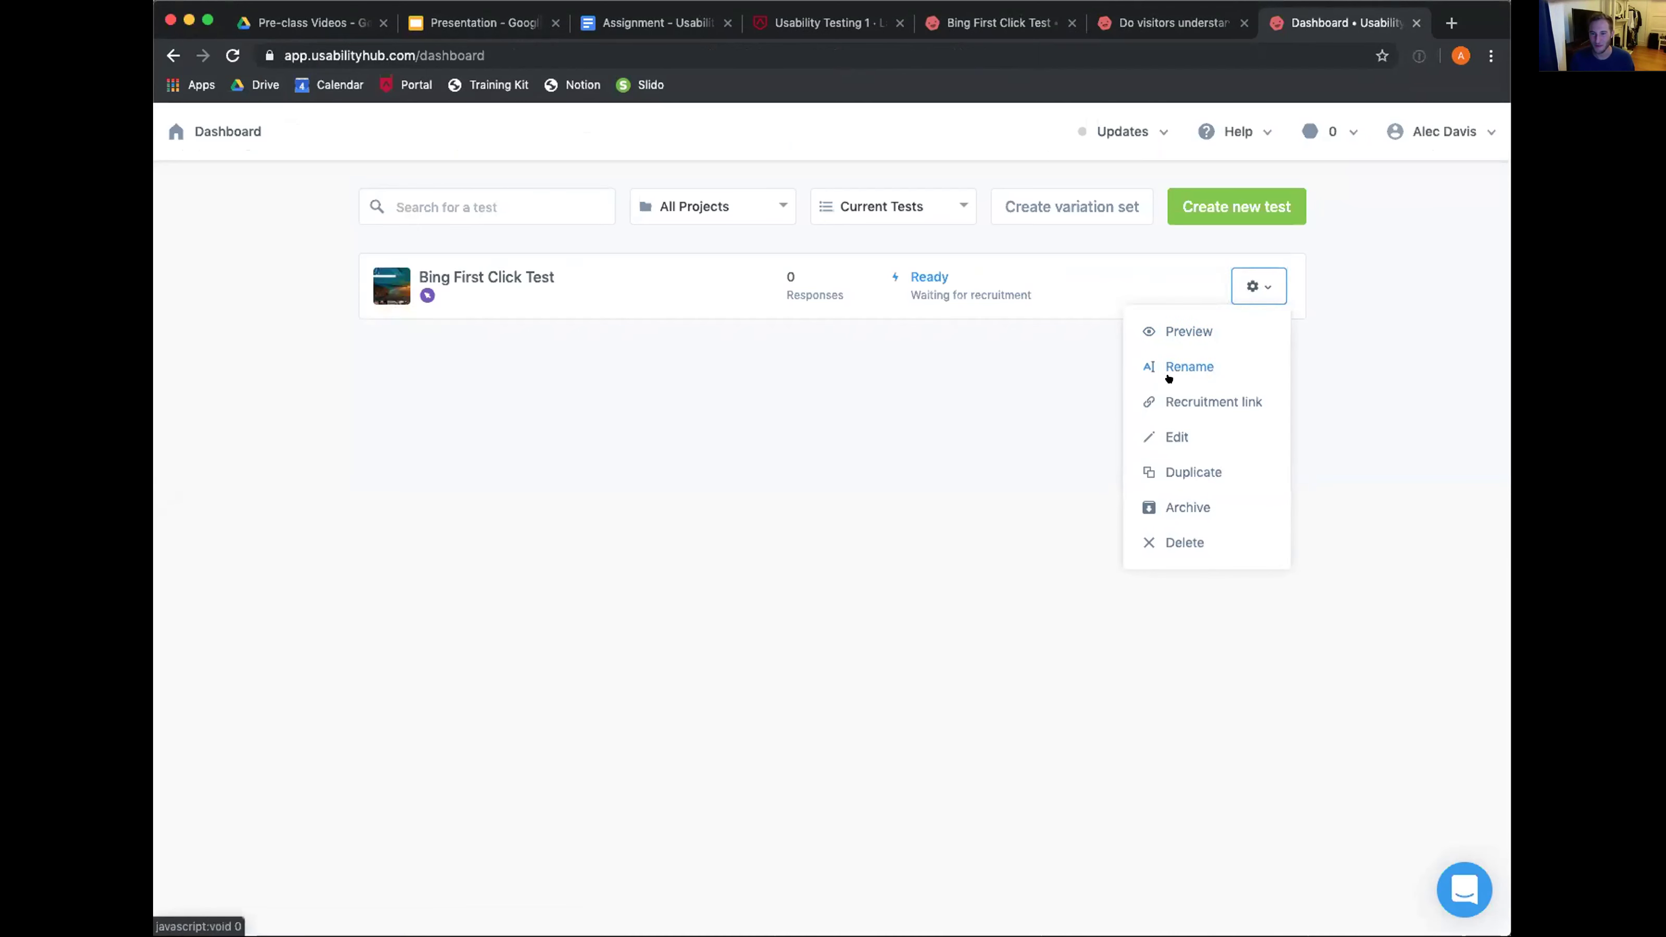
click(1161, 399)
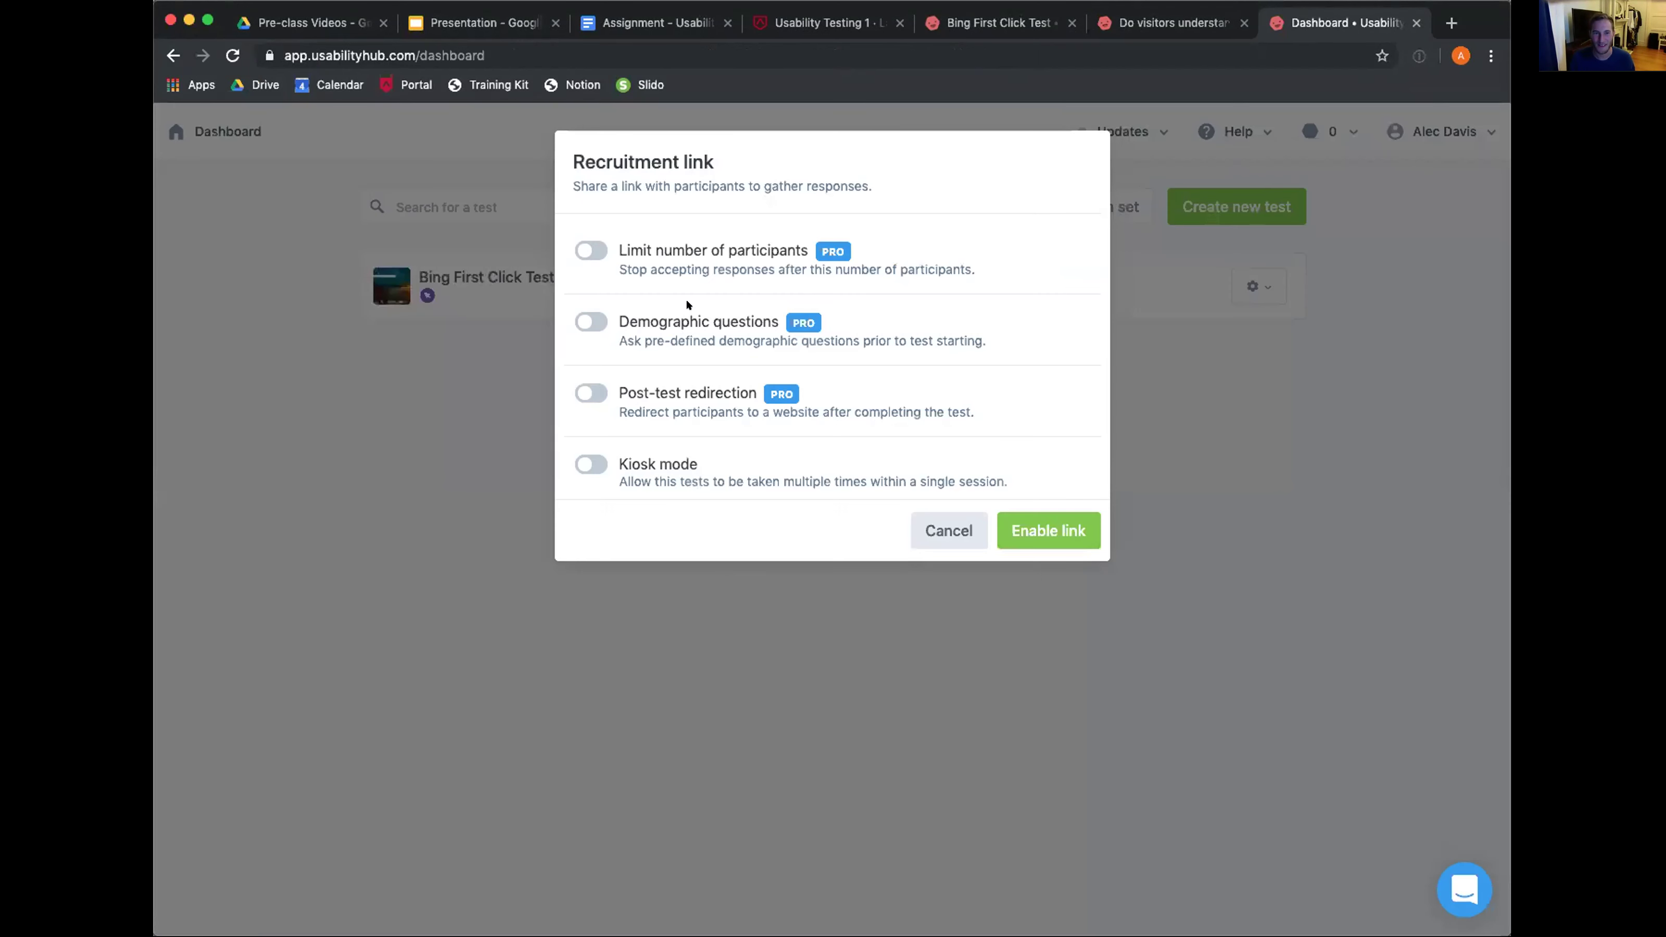
click(1041, 529)
click(963, 306)
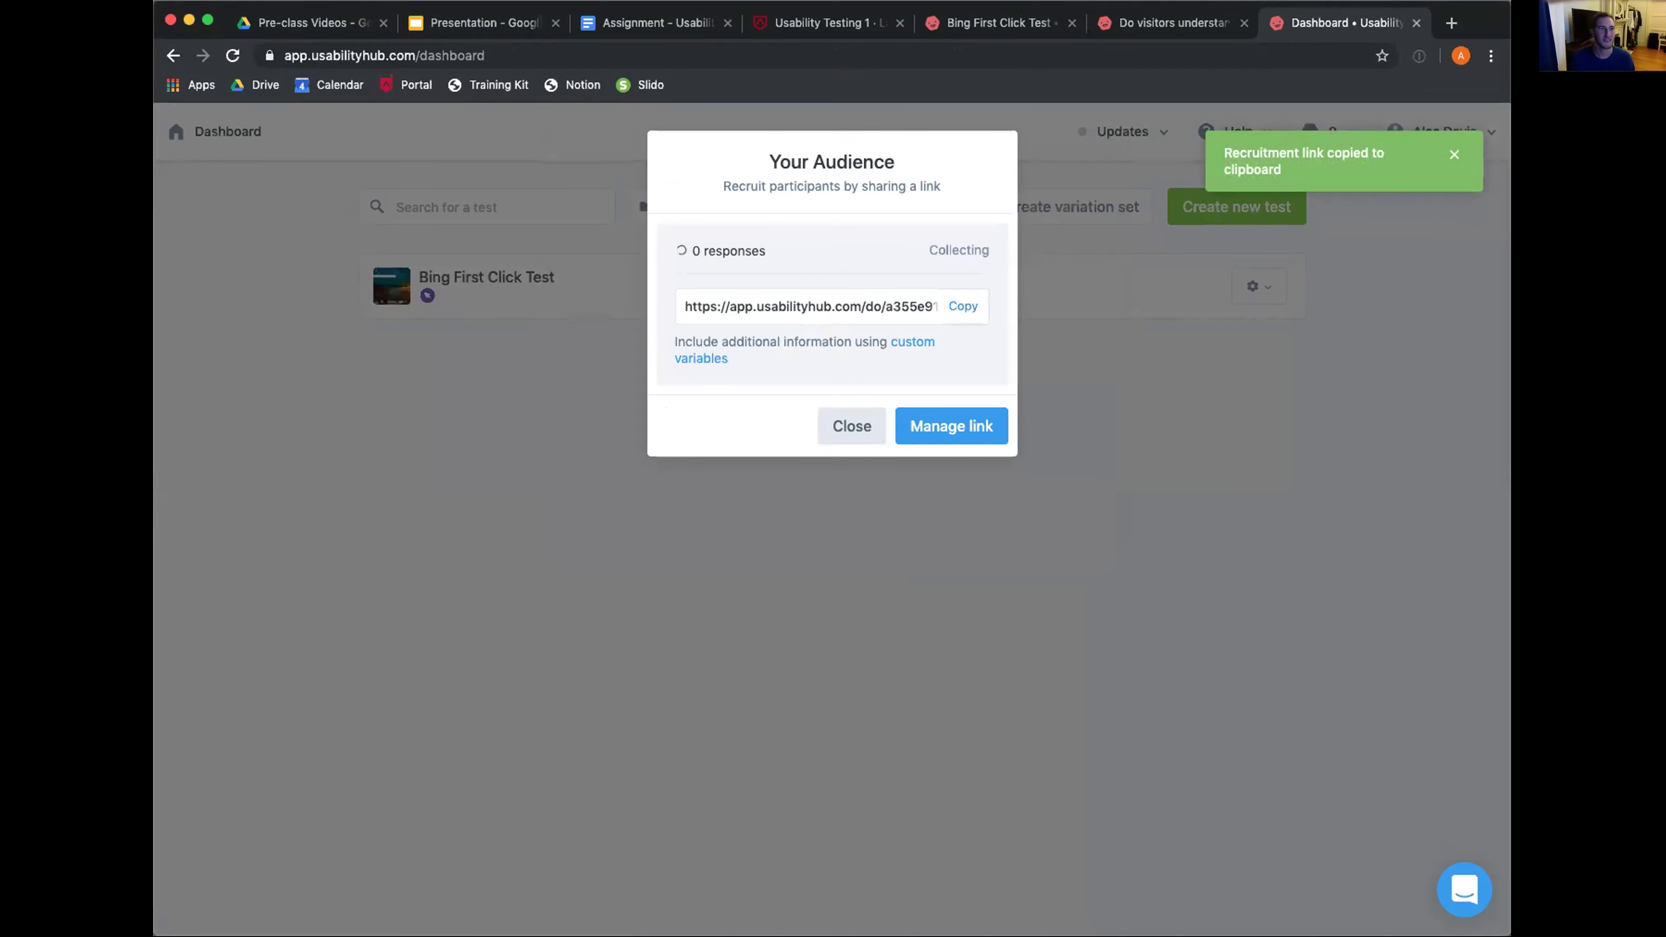
Open the copied recruitment link in a new tab to reach the participant welcome screen
click(1451, 24)
key(super+v)
key(Return)
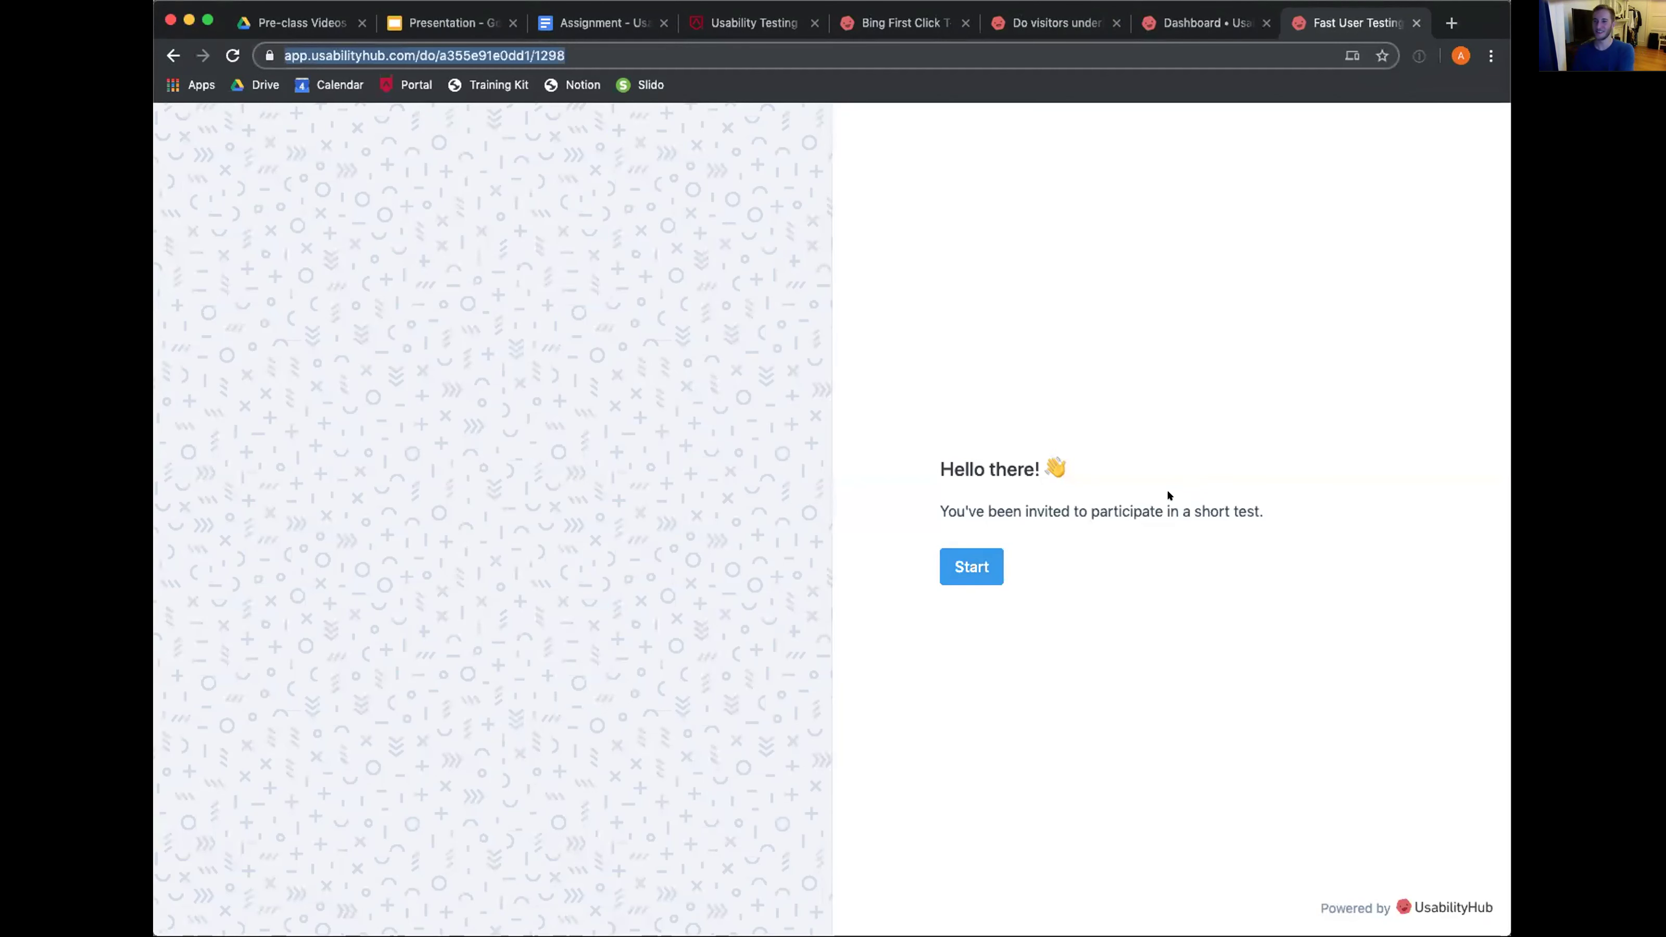
Start the test, view the image and confirm the Videos link on the Bing homepage as the first click
click(970, 566)
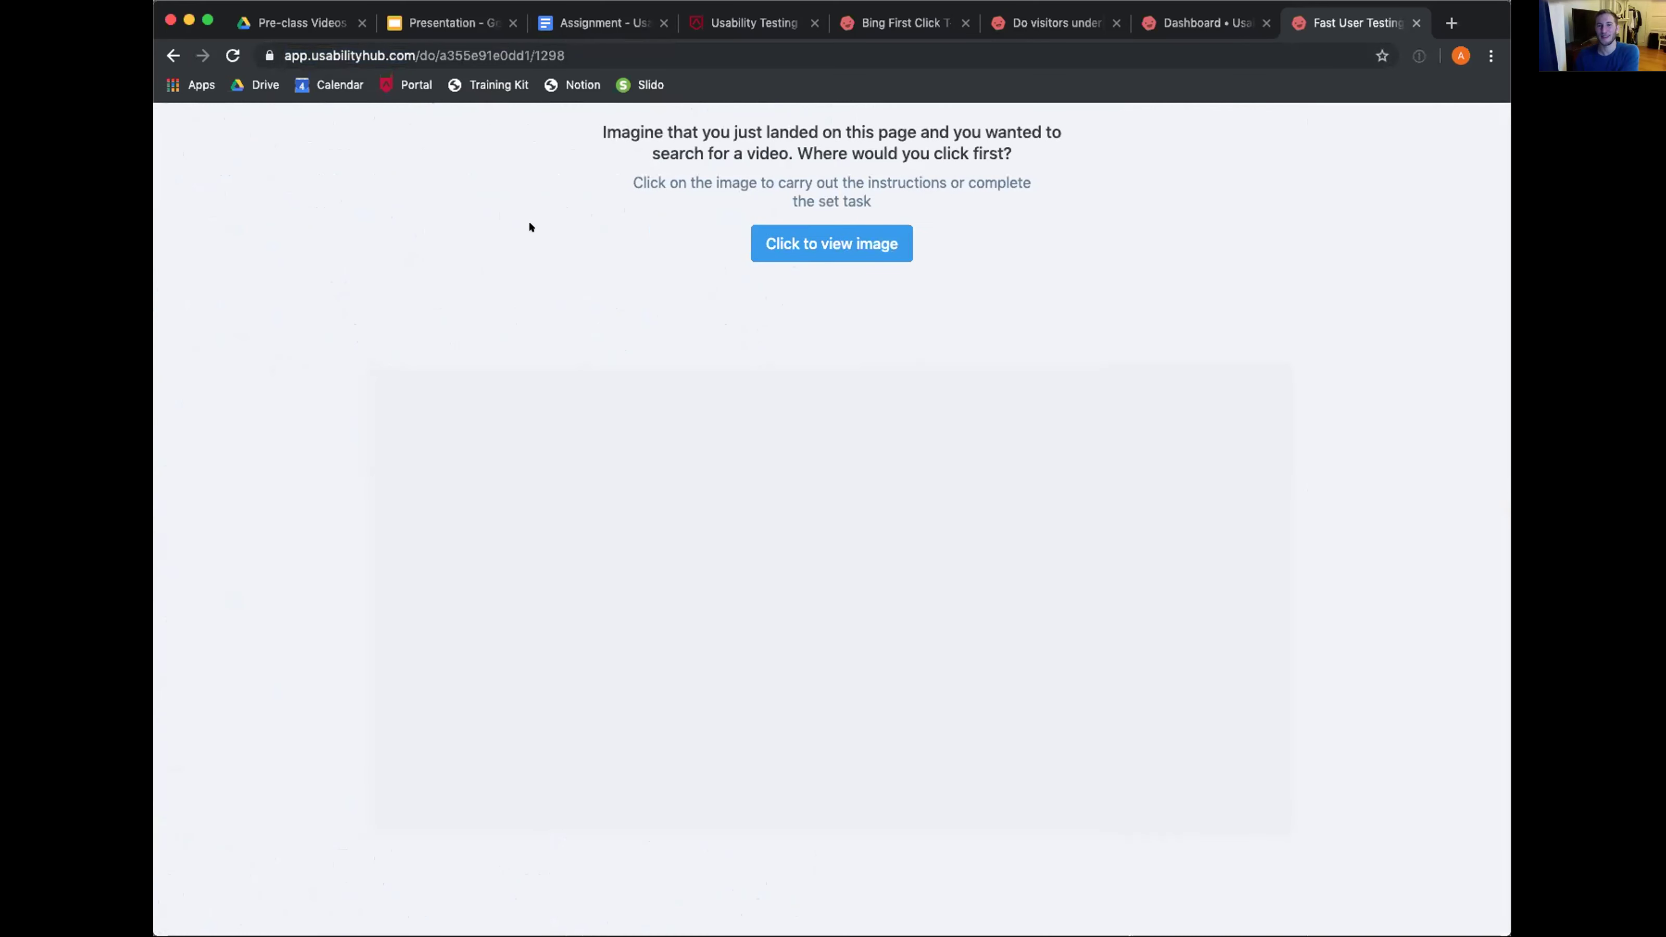
click(788, 244)
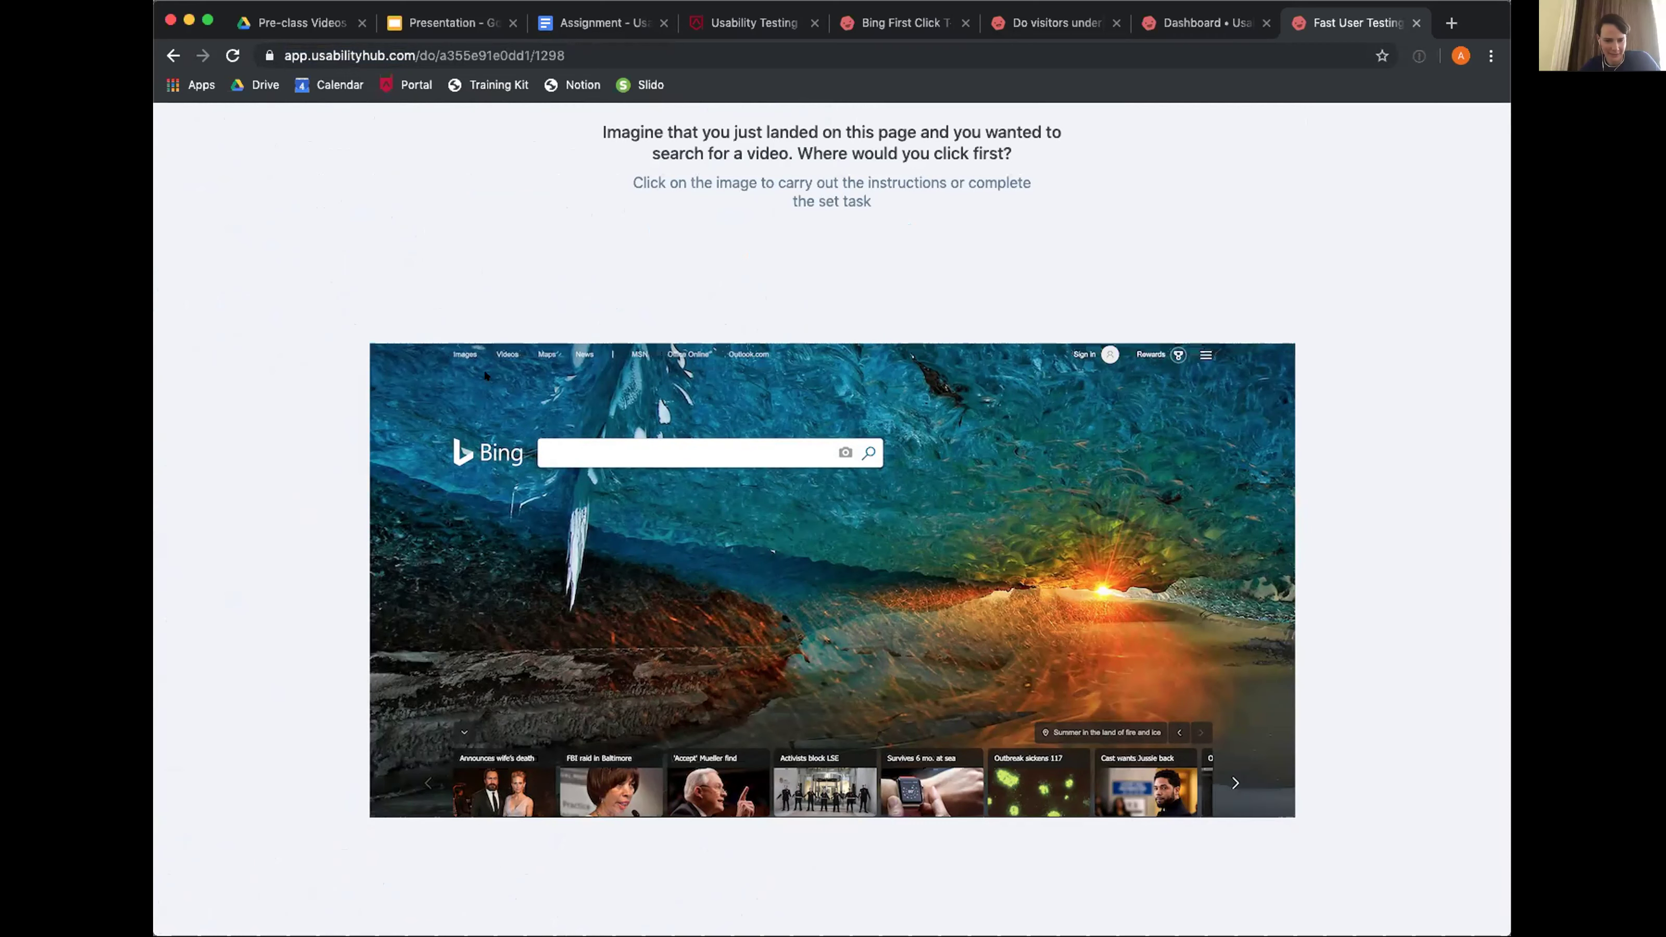
click(507, 354)
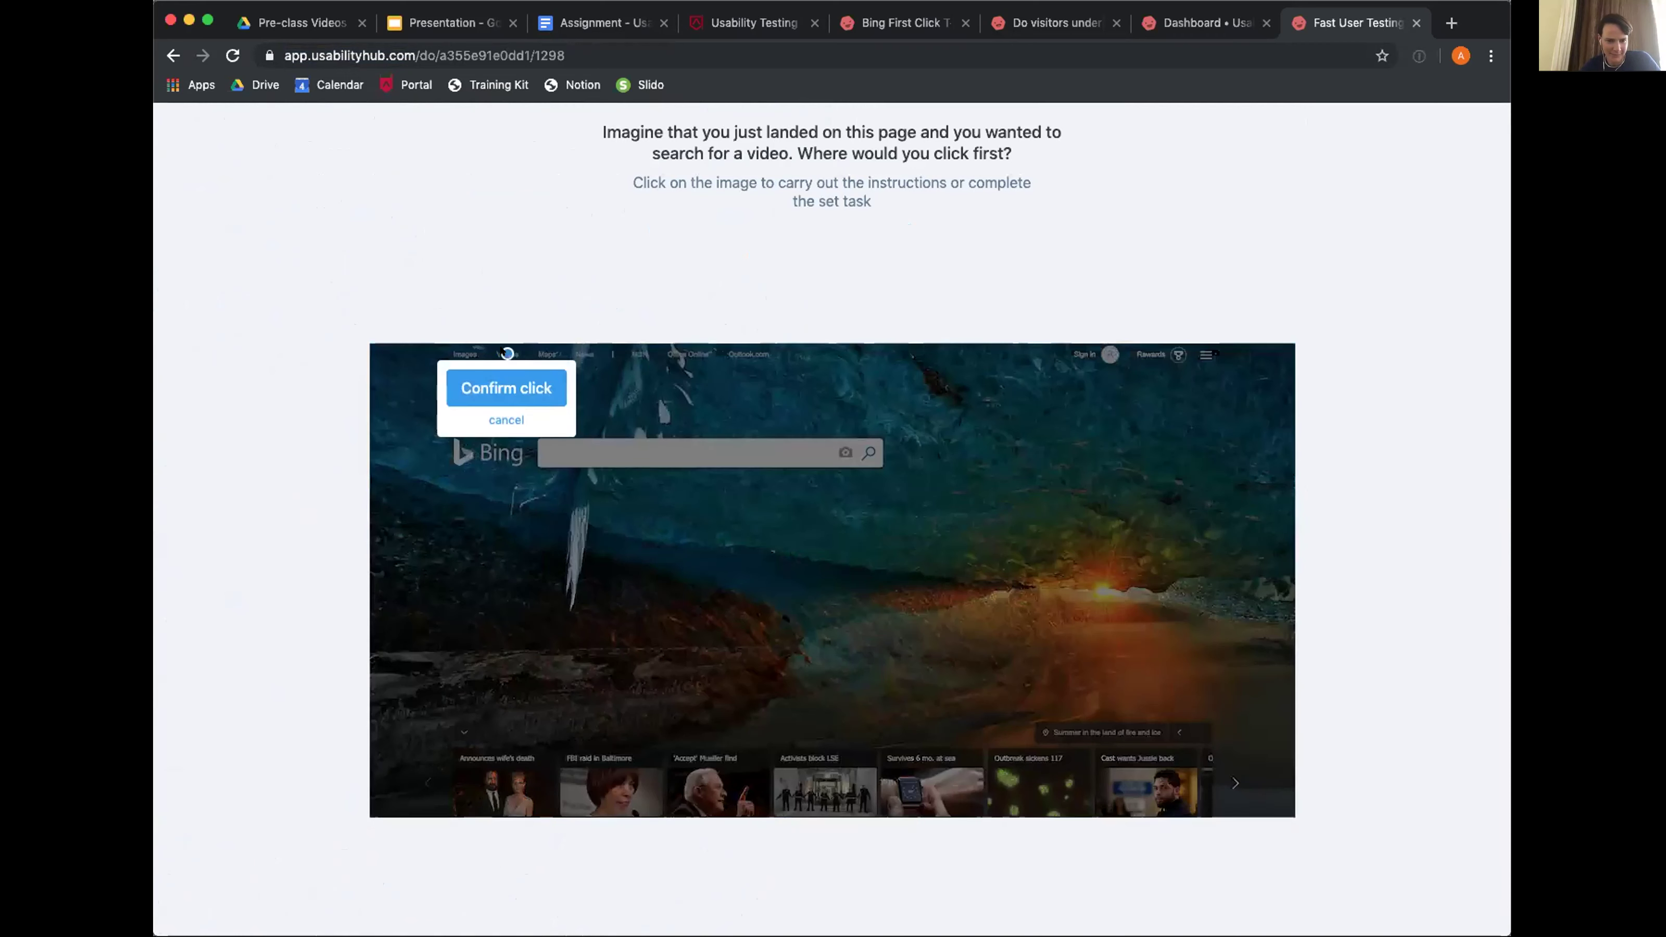
click(485, 381)
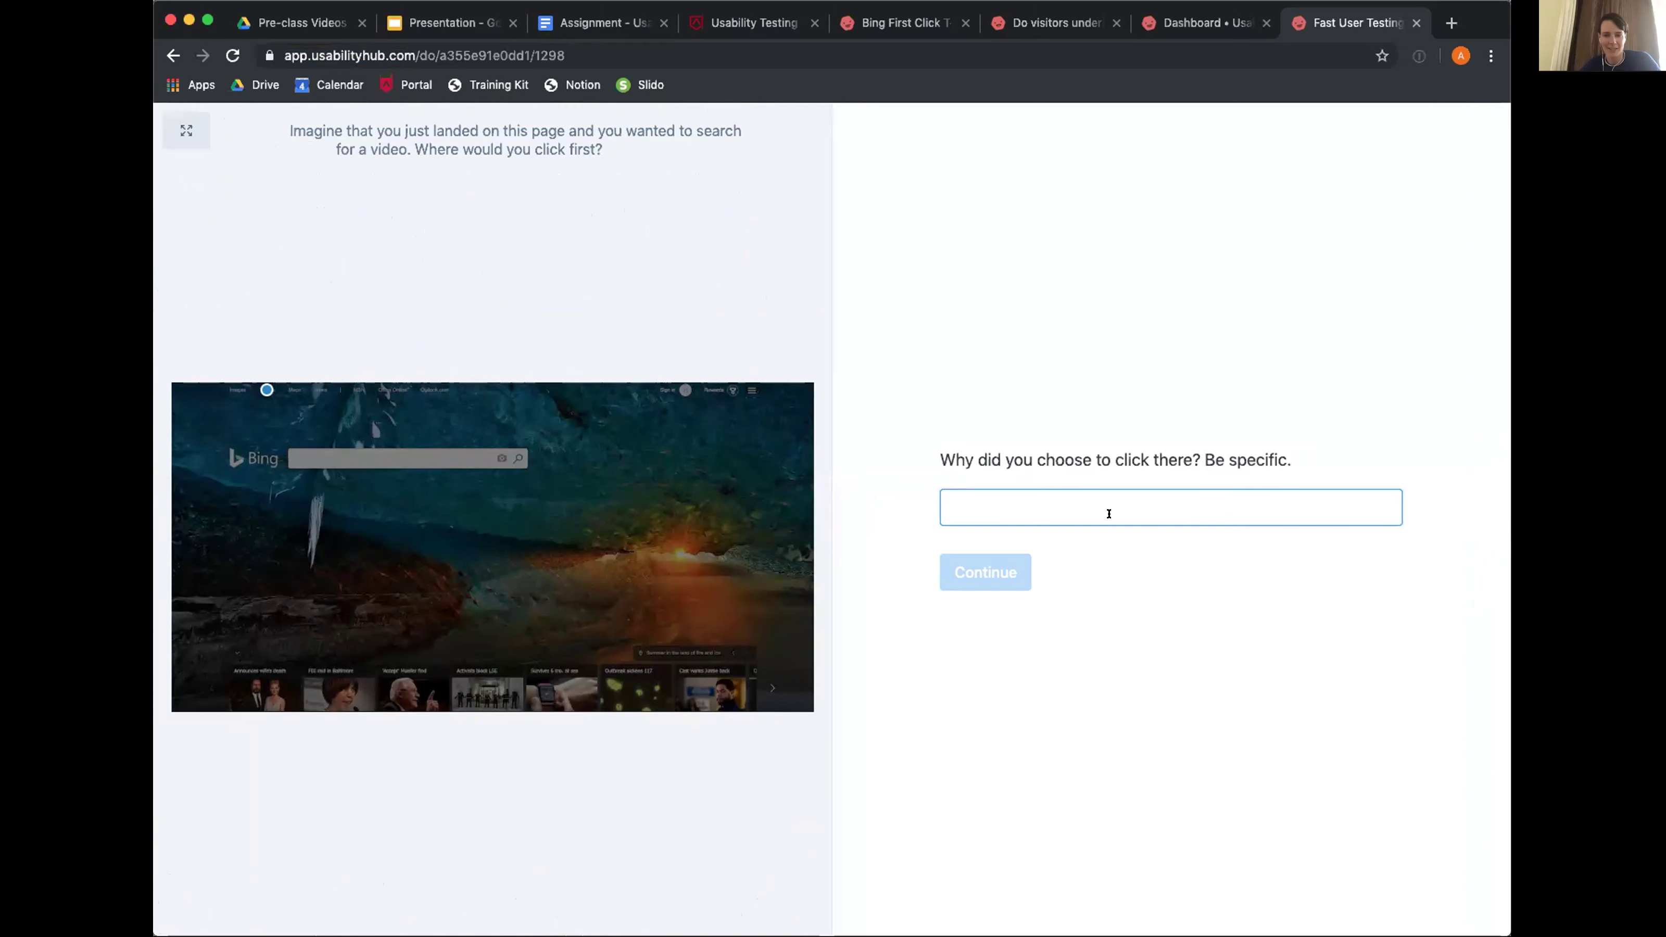
Answer why that spot was chosen with "Because it said "Videos"" and continue to the second question
text(Because i)
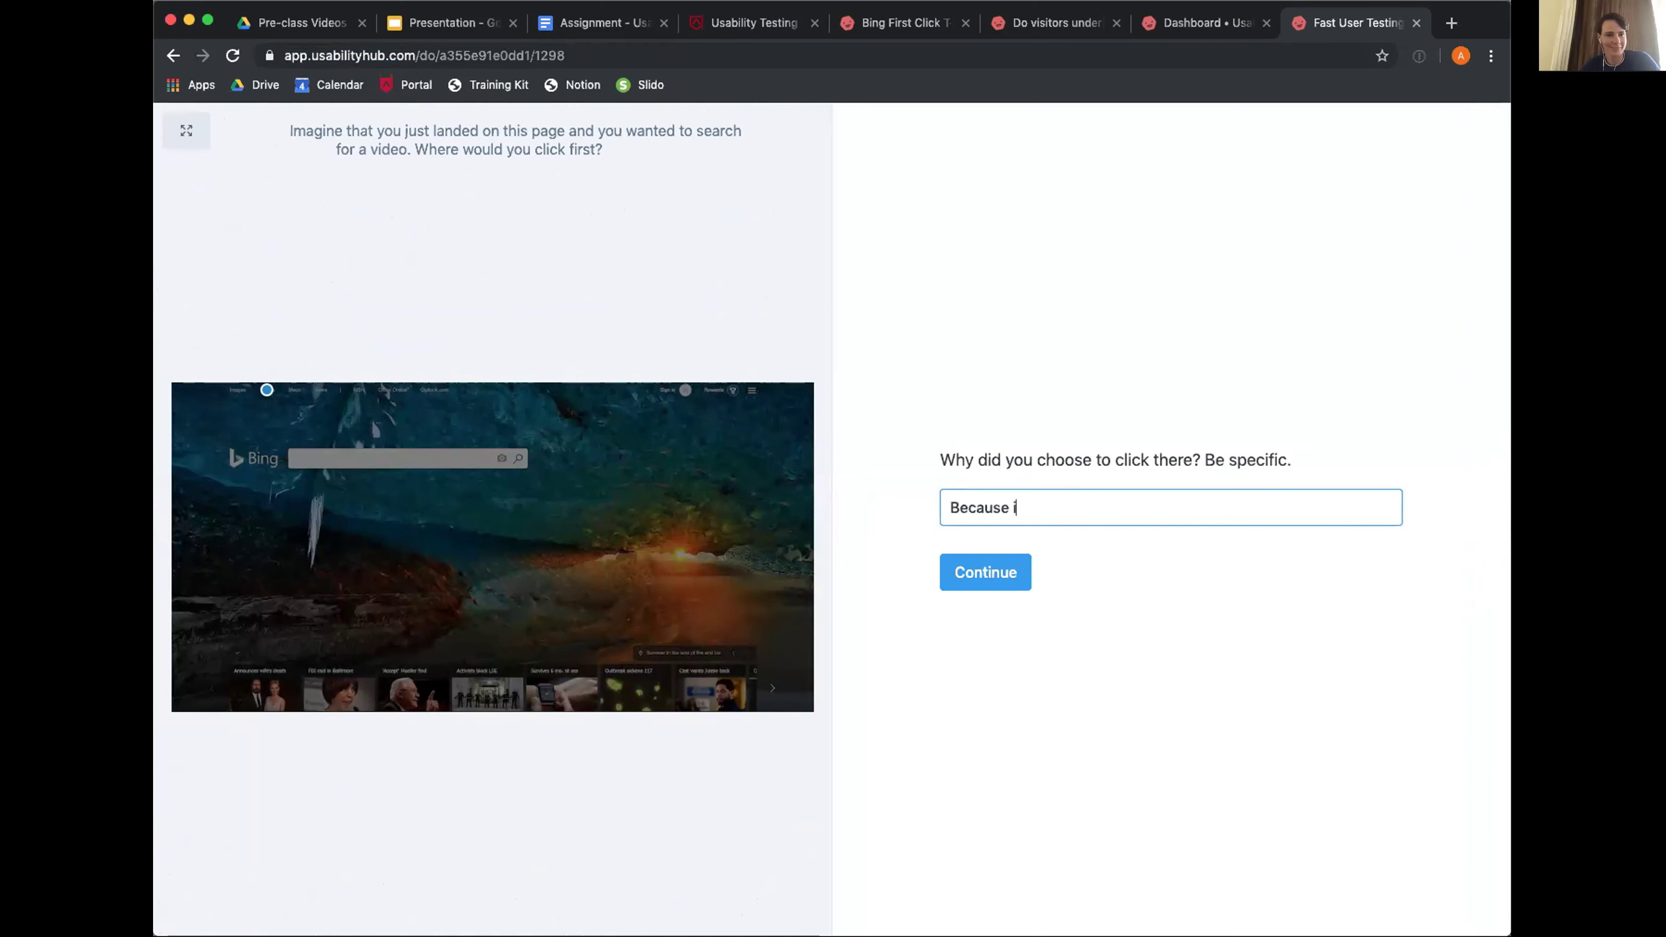
text(t said CVideos)
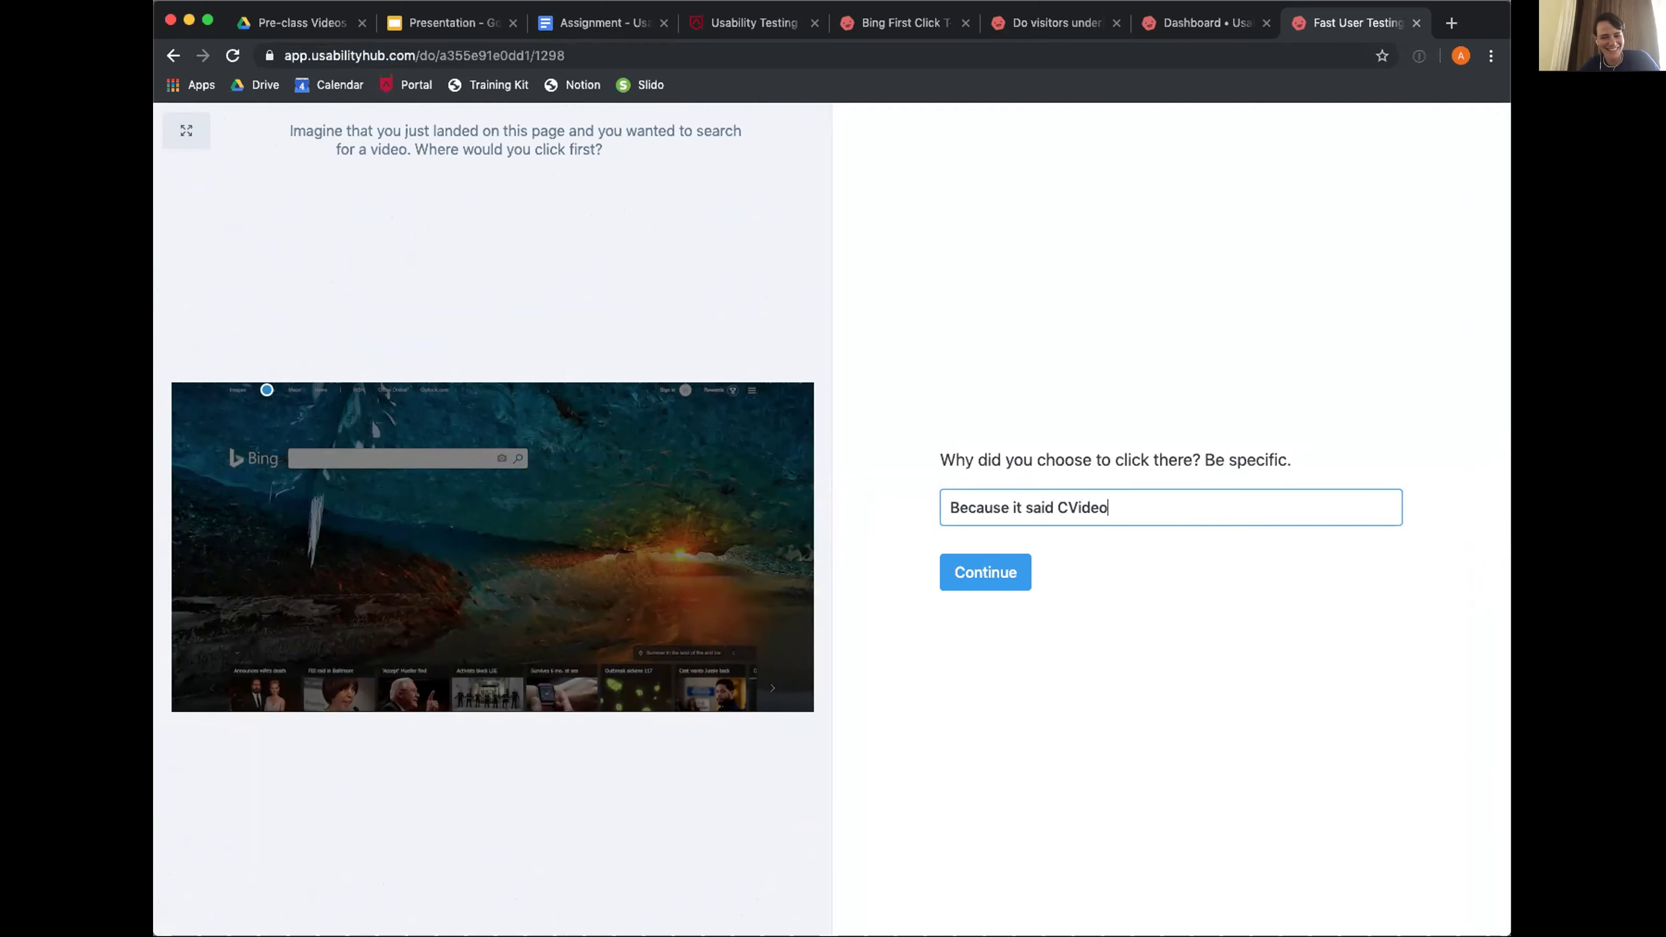
key(BackSpace)
key(BackSpace)
key(BackSpace)
key(BackSpace)
key(BackSpace)
key(BackSpace)
key(BackSpace)
text("Videos")
click(952, 561)
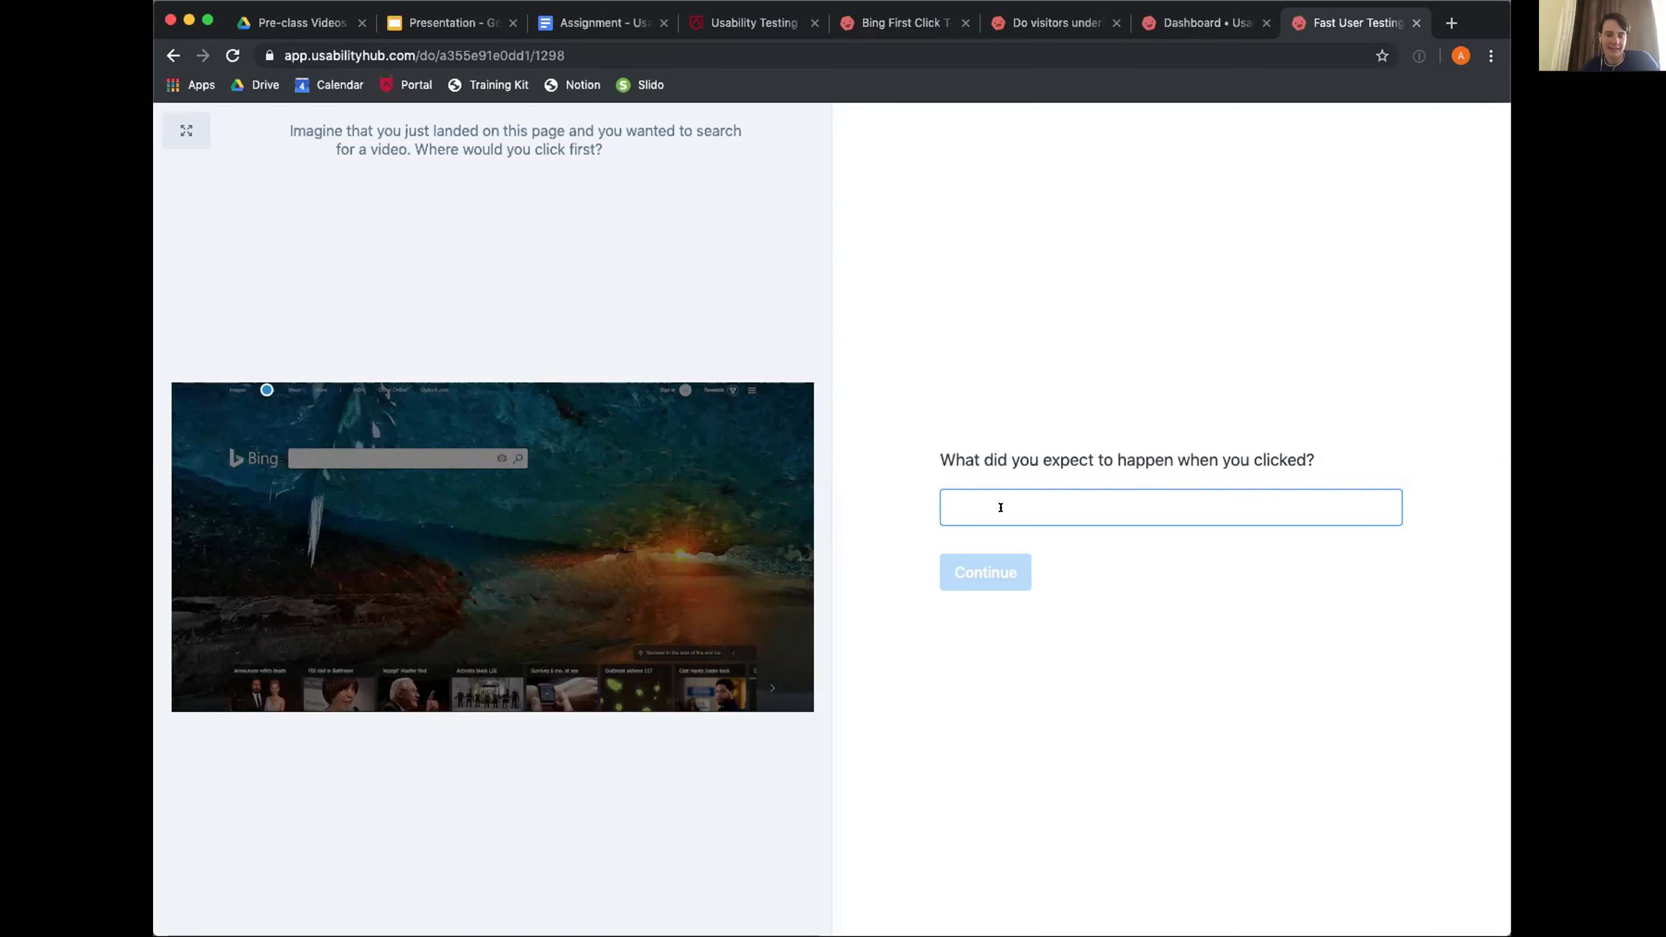
Answer the expectation question with "I expect to see the same layout with the Bing search, but this time for Videos." and submit it
text(I expect to see )
text(the same layout wit)
text(h the Bing sea)
text(rch, but this time for )
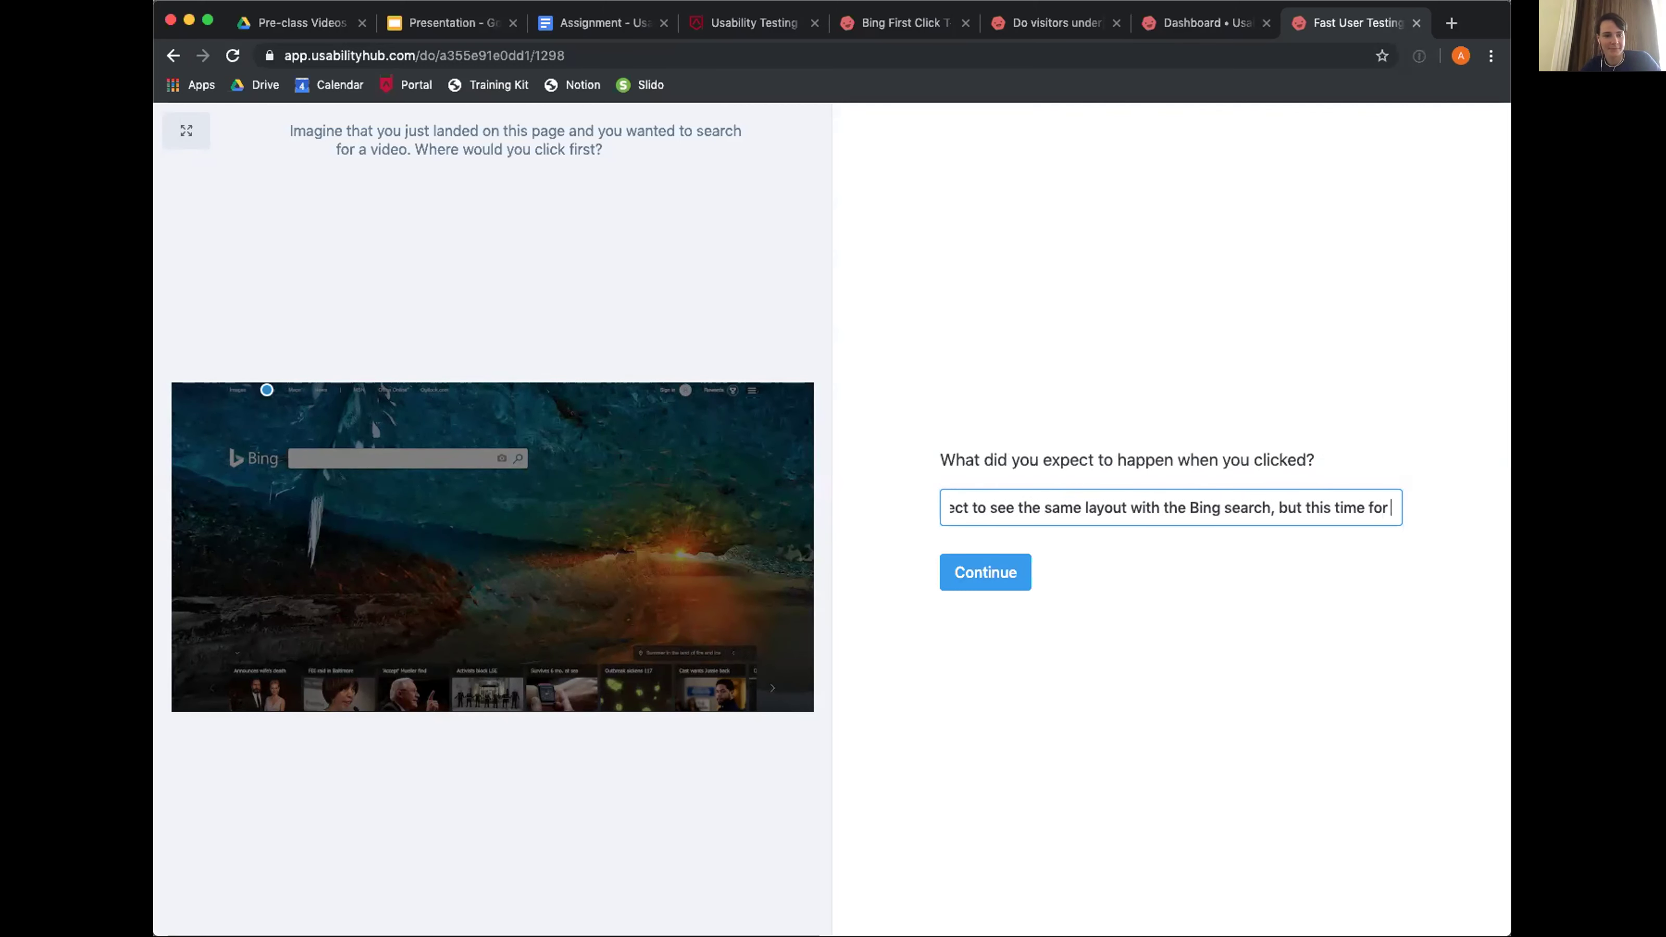
text(Videos.)
click(985, 572)
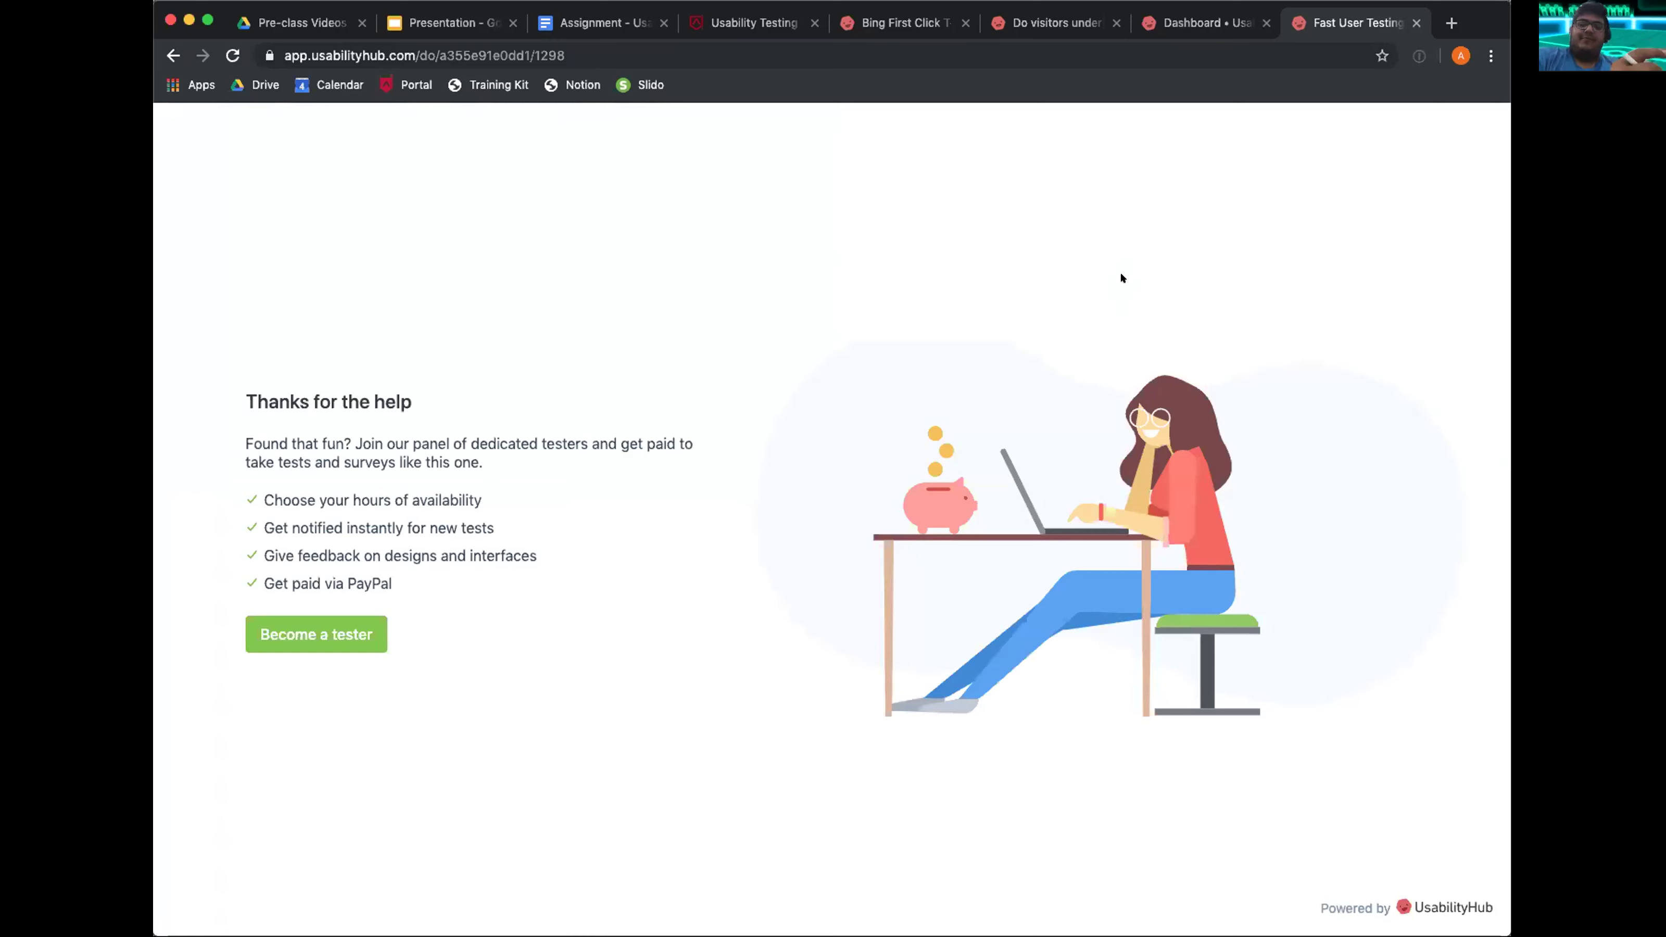
Go to bing.com, open its Videos section and examine the search box and the video feed
click(687, 55)
text(bing.c)
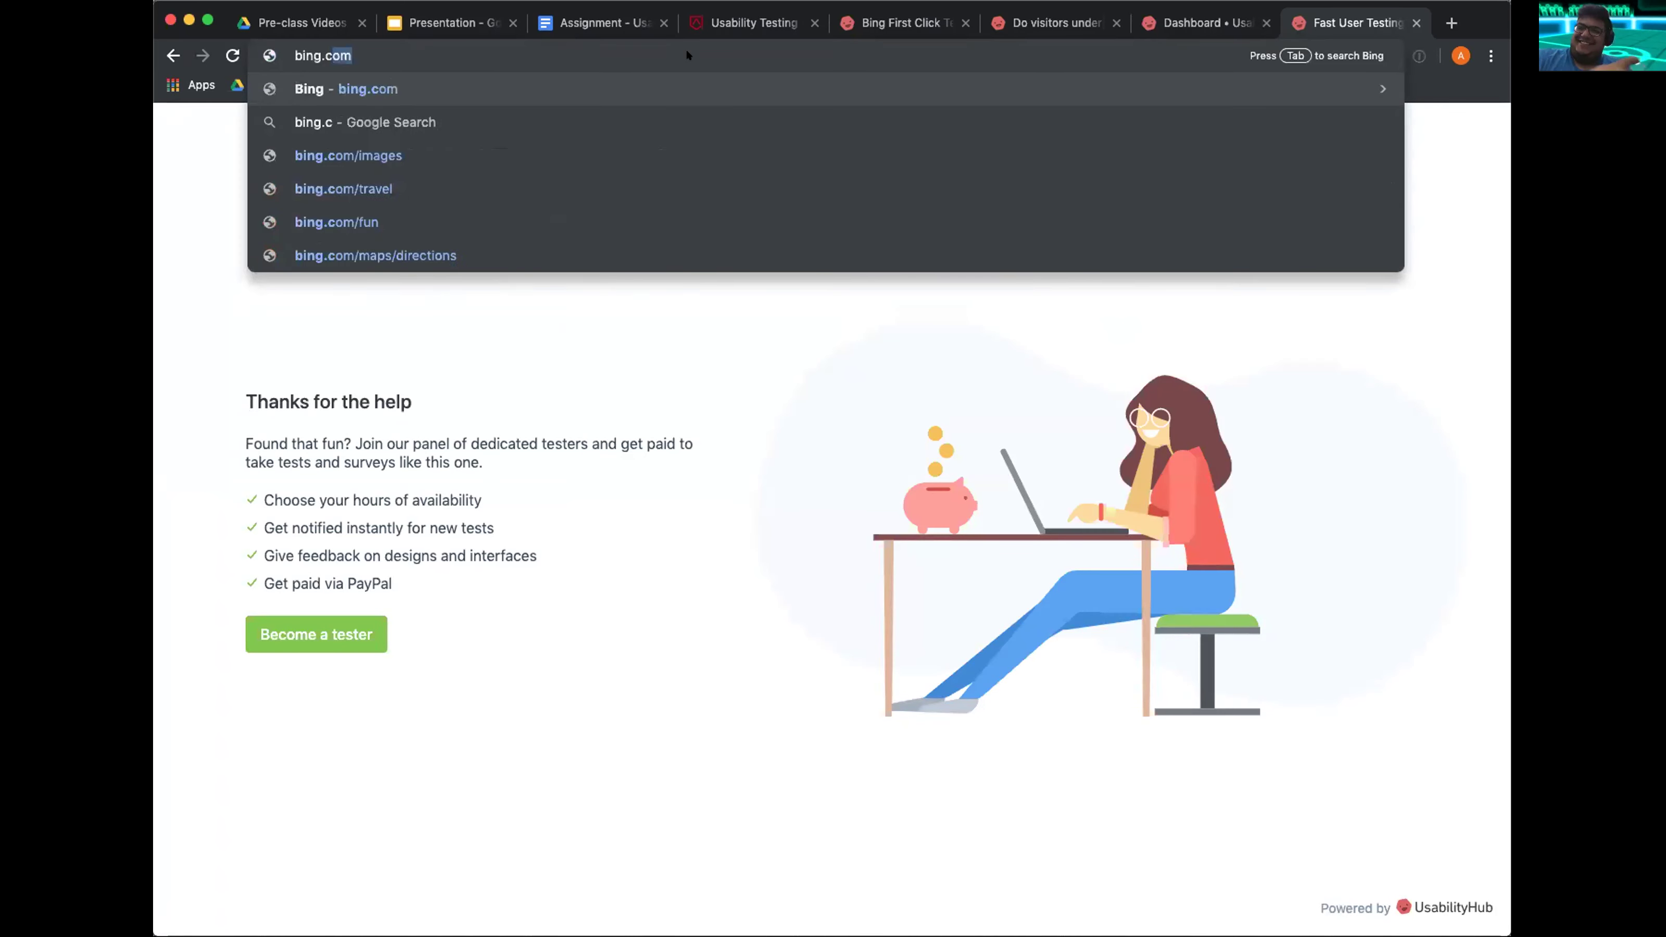
key(Return)
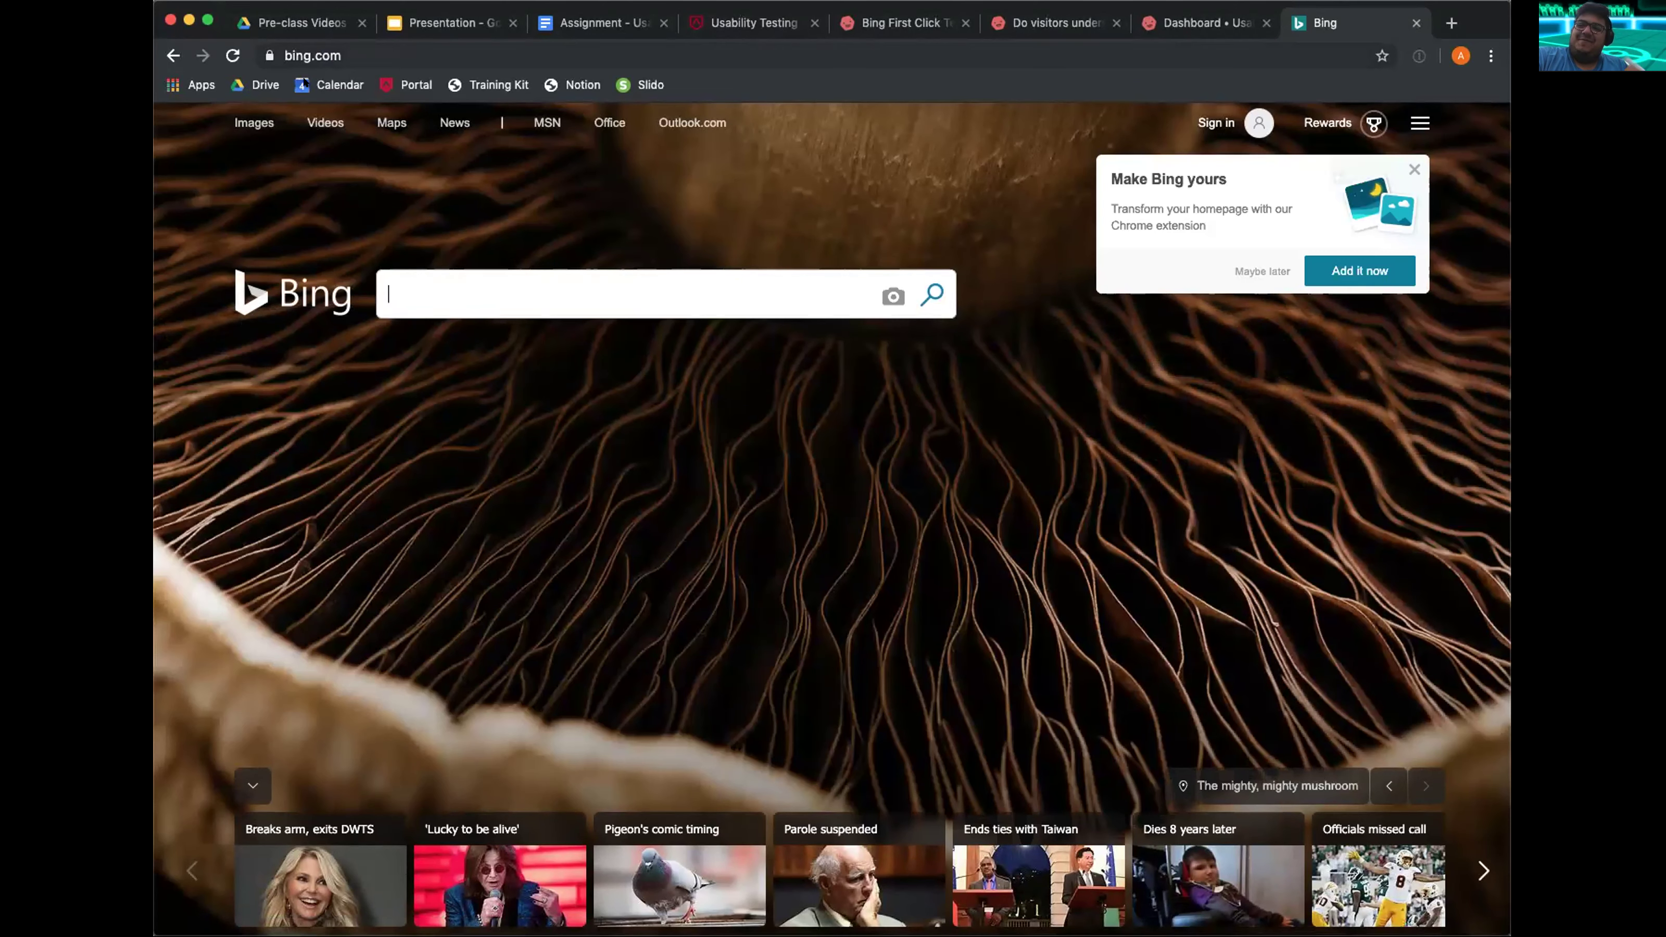
click(314, 117)
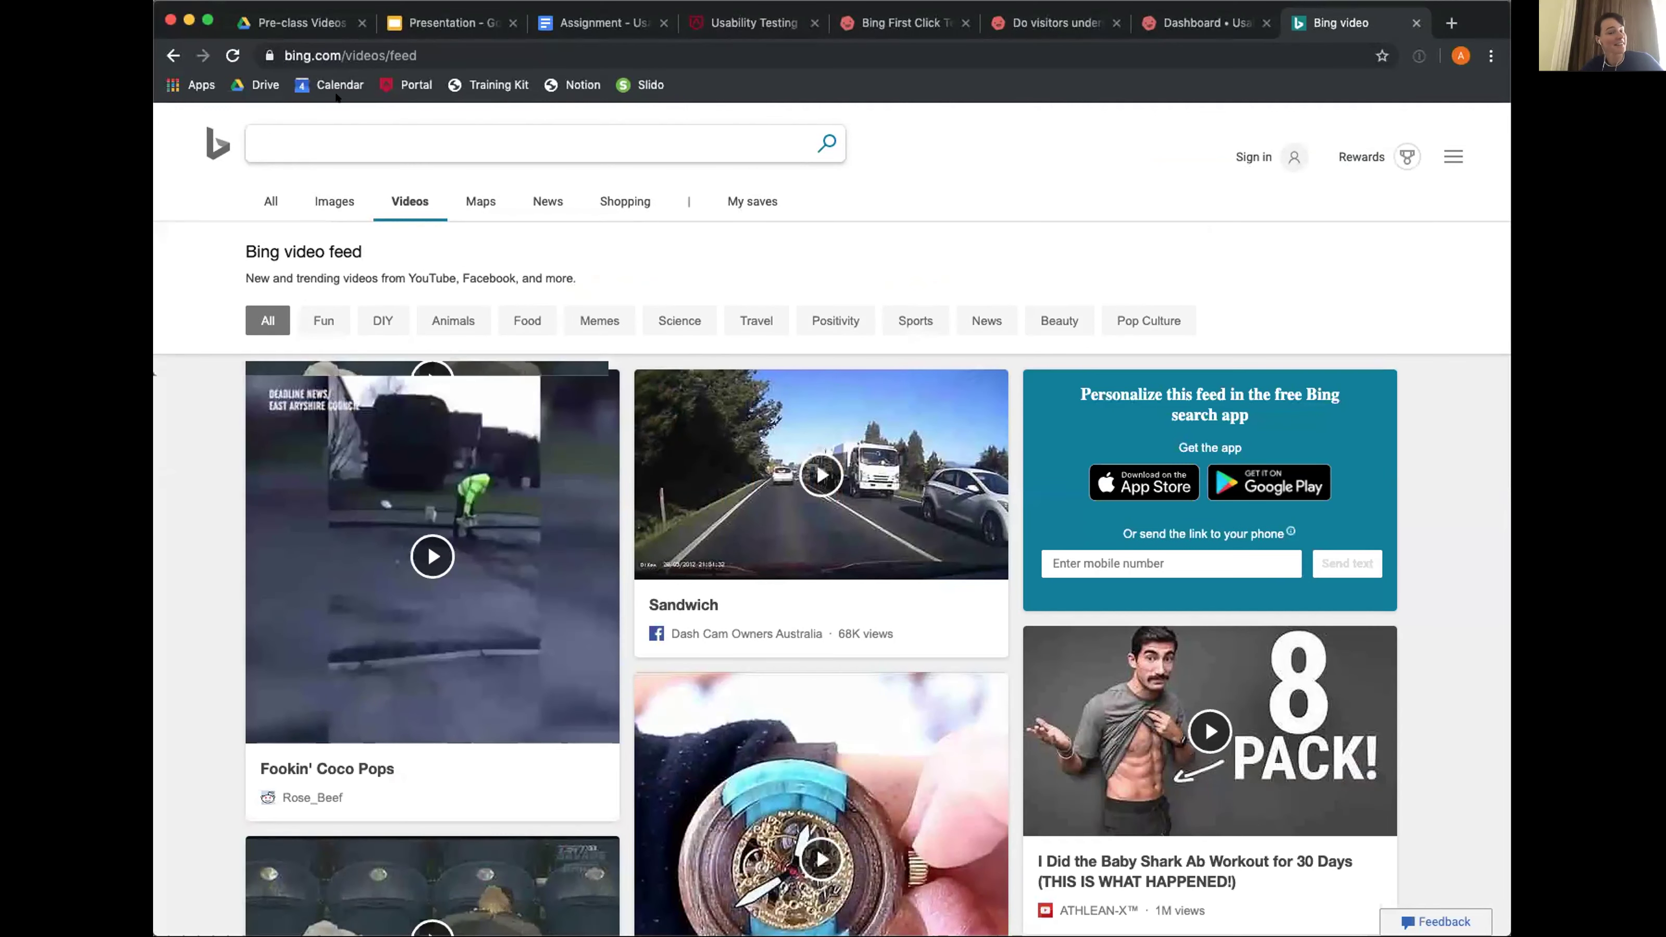
click(309, 152)
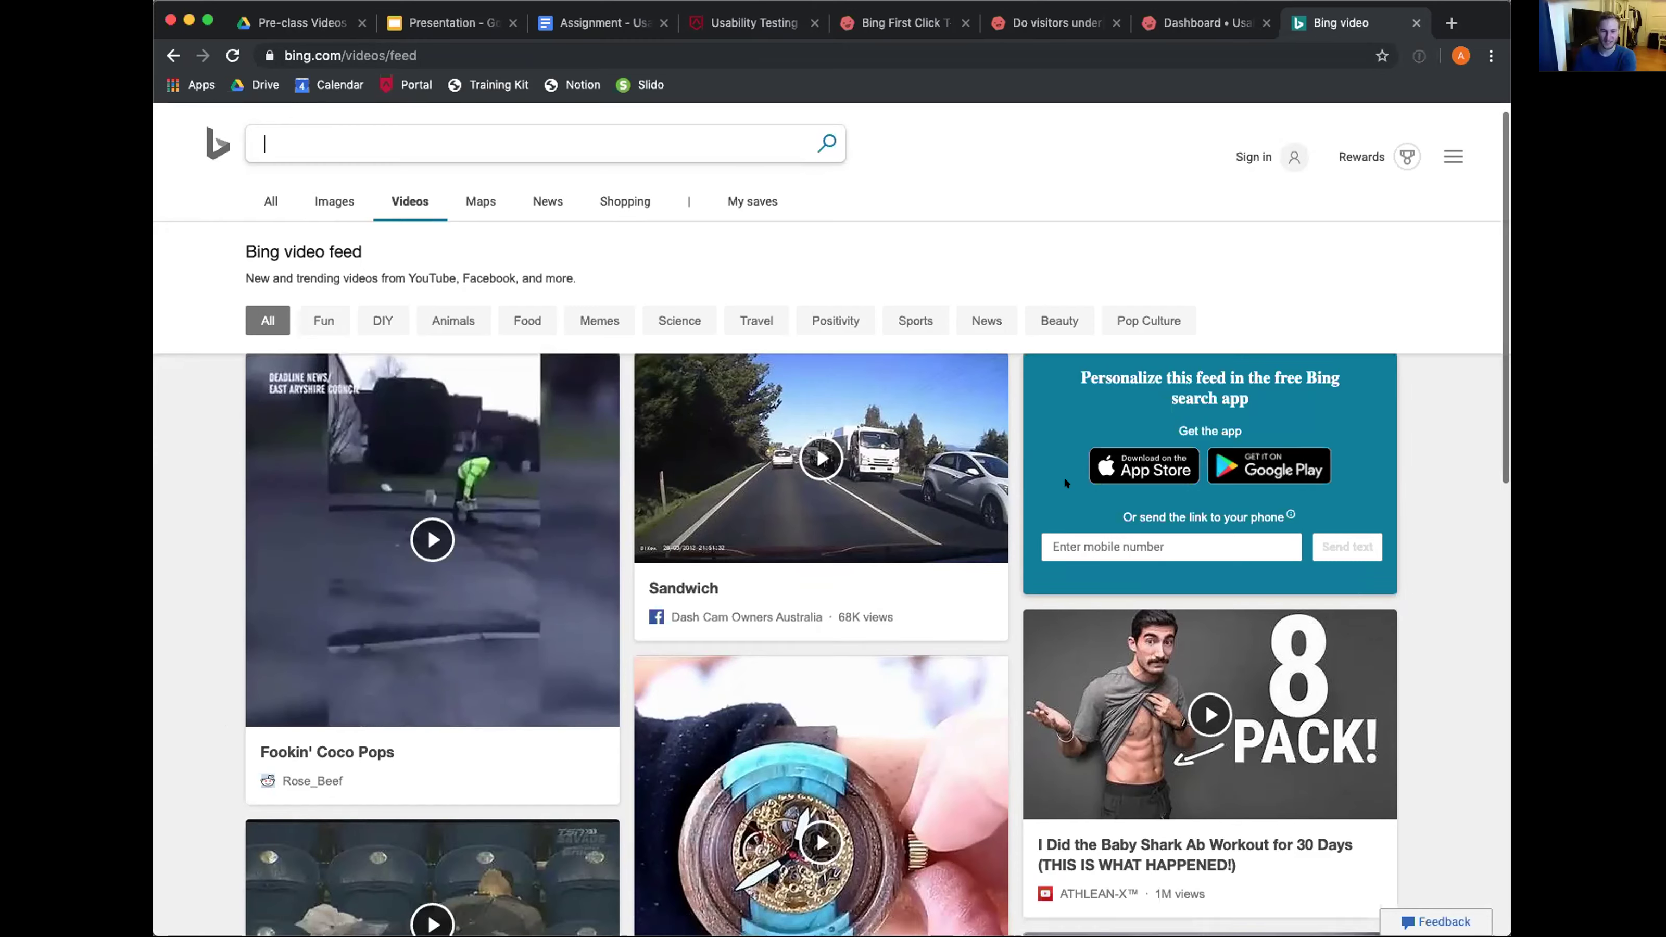
scroll(1063, 477, down, 5)
scroll(723, 723, down, 3)
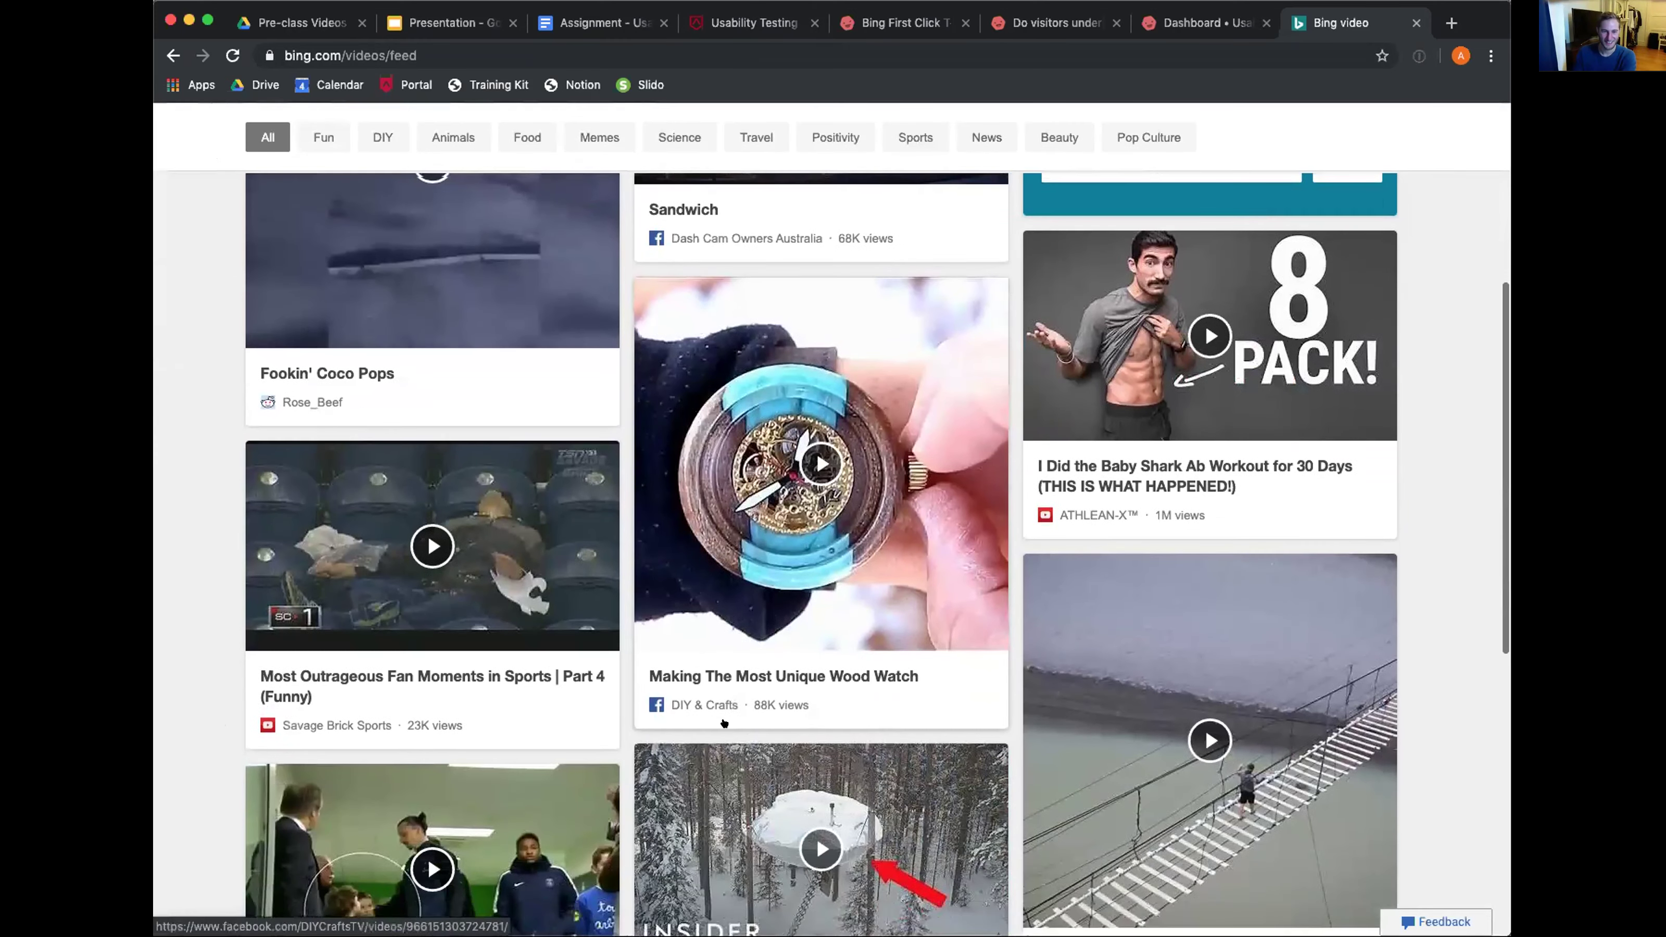
Close the Bing video page and check the recruitment link for the Bing First Click Test on the dashboard
click(1416, 23)
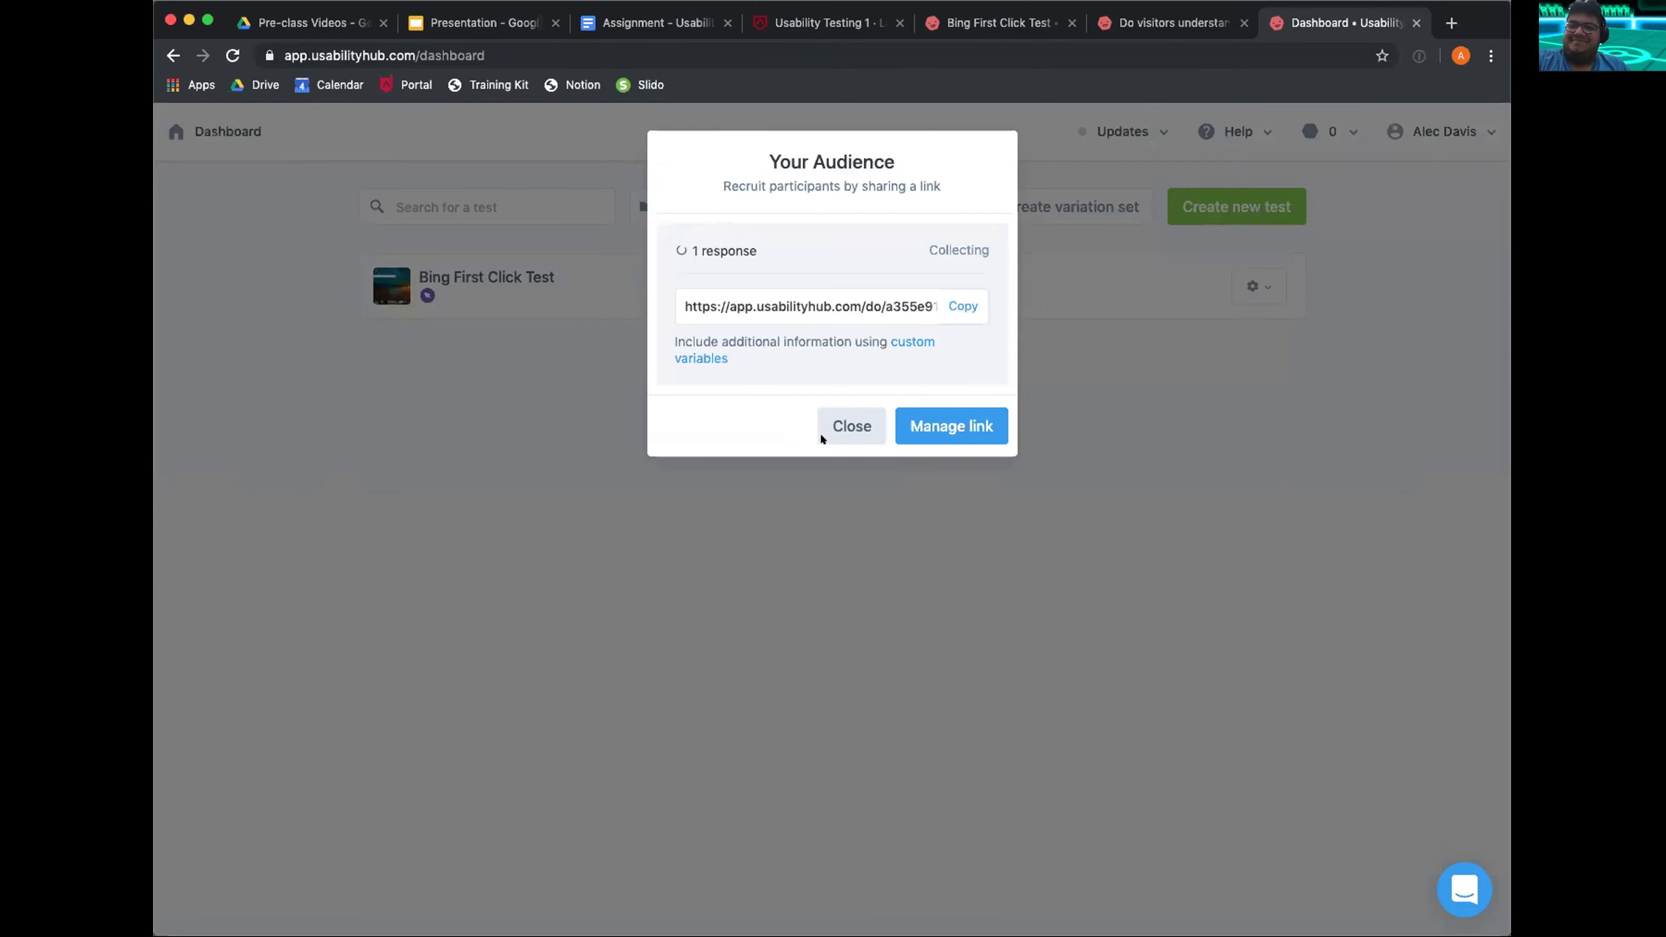
click(844, 423)
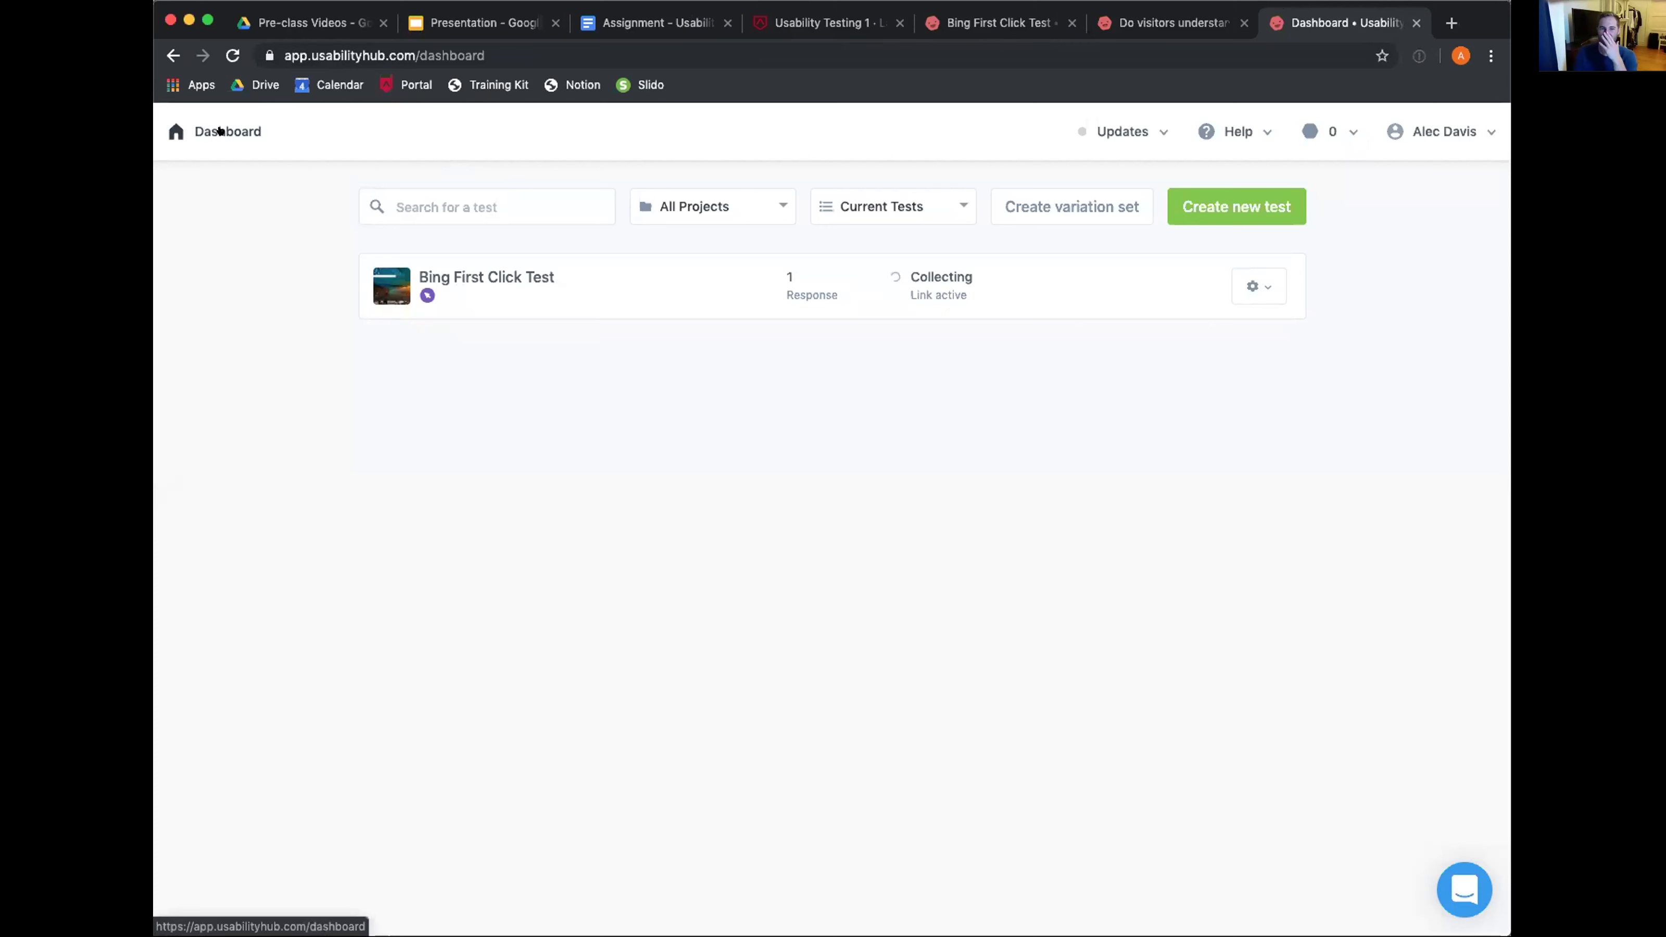
click(1264, 282)
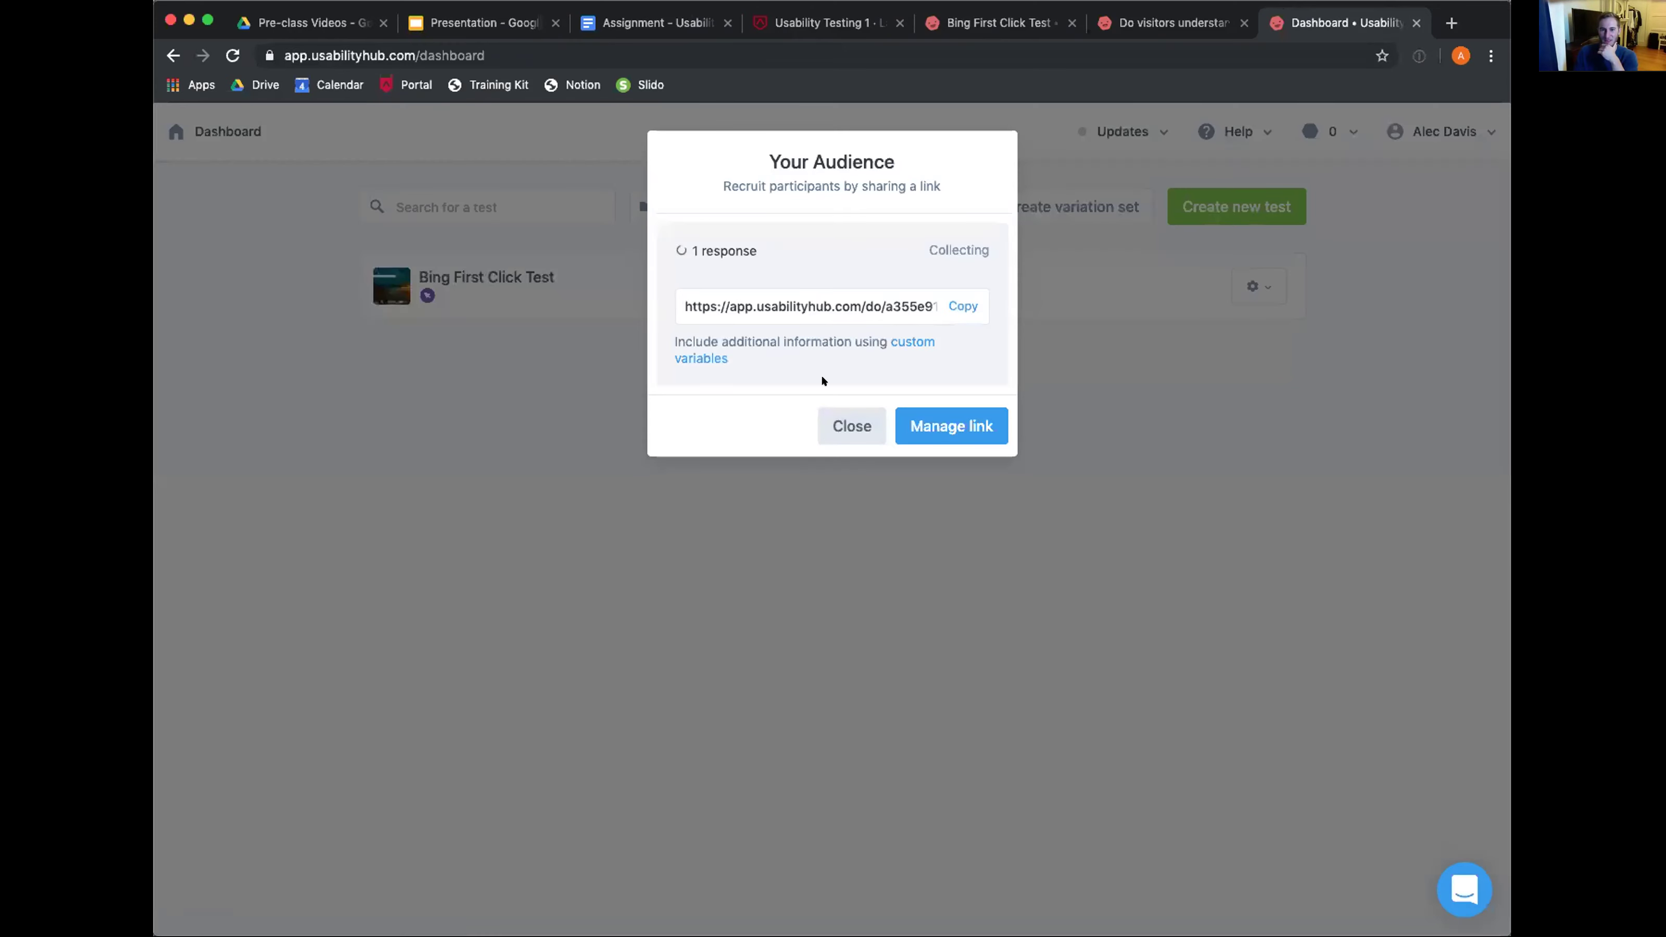
click(850, 425)
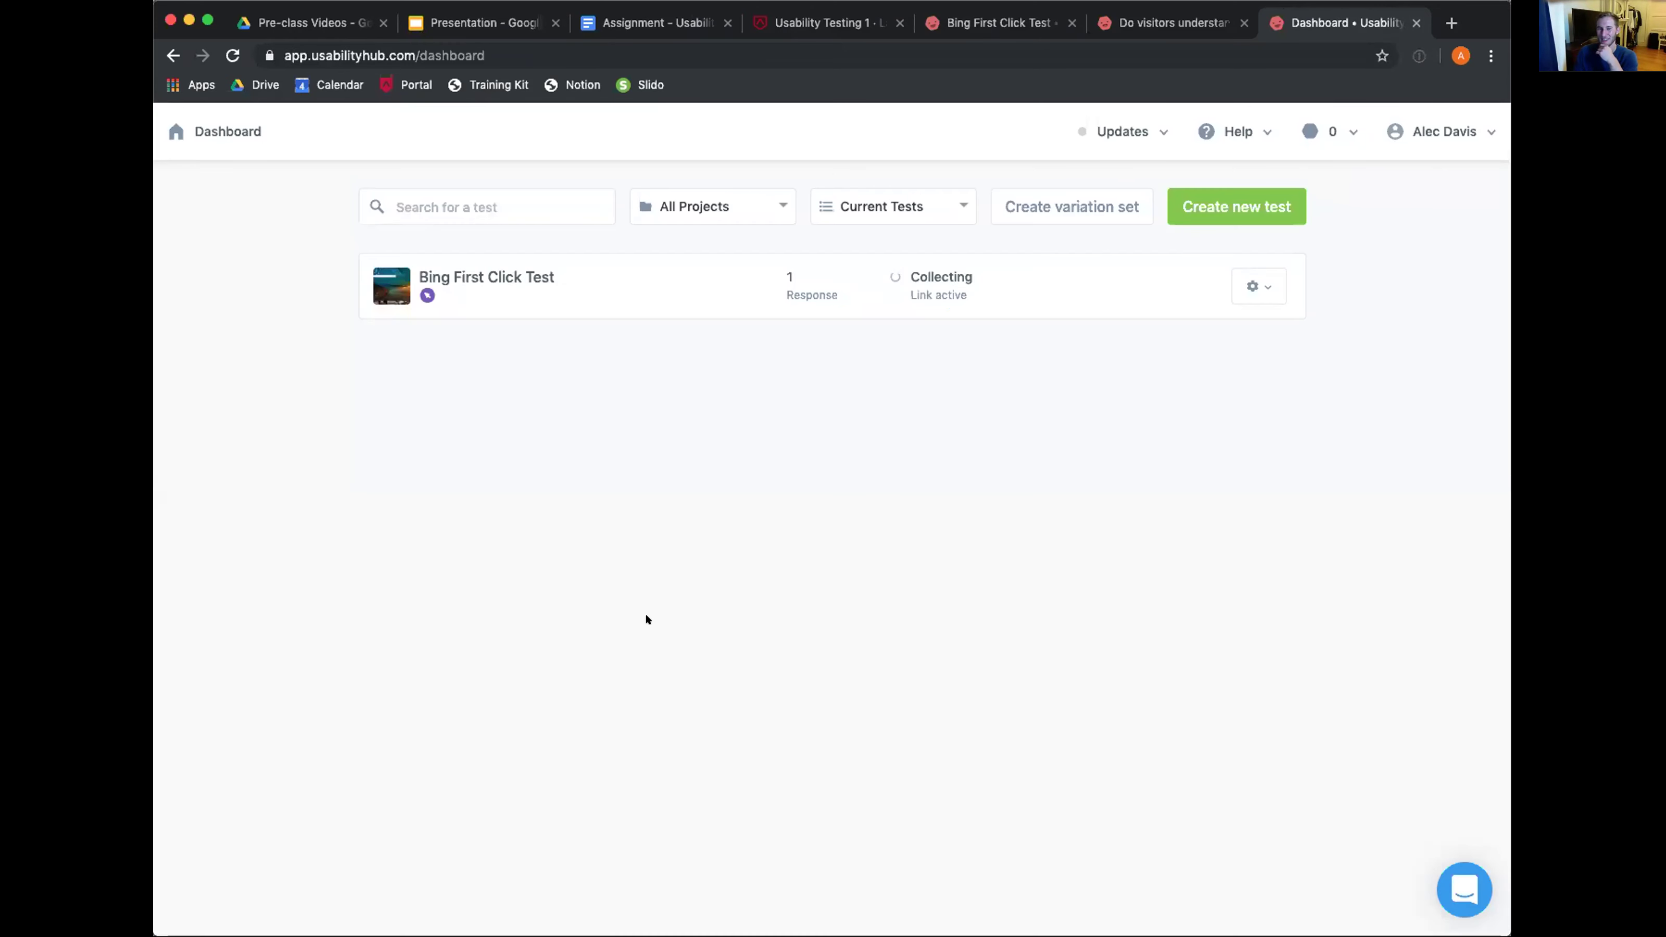
Switch to the Google Slides presentation and advance to the In-Class Challenge slide
click(439, 25)
key(Right)
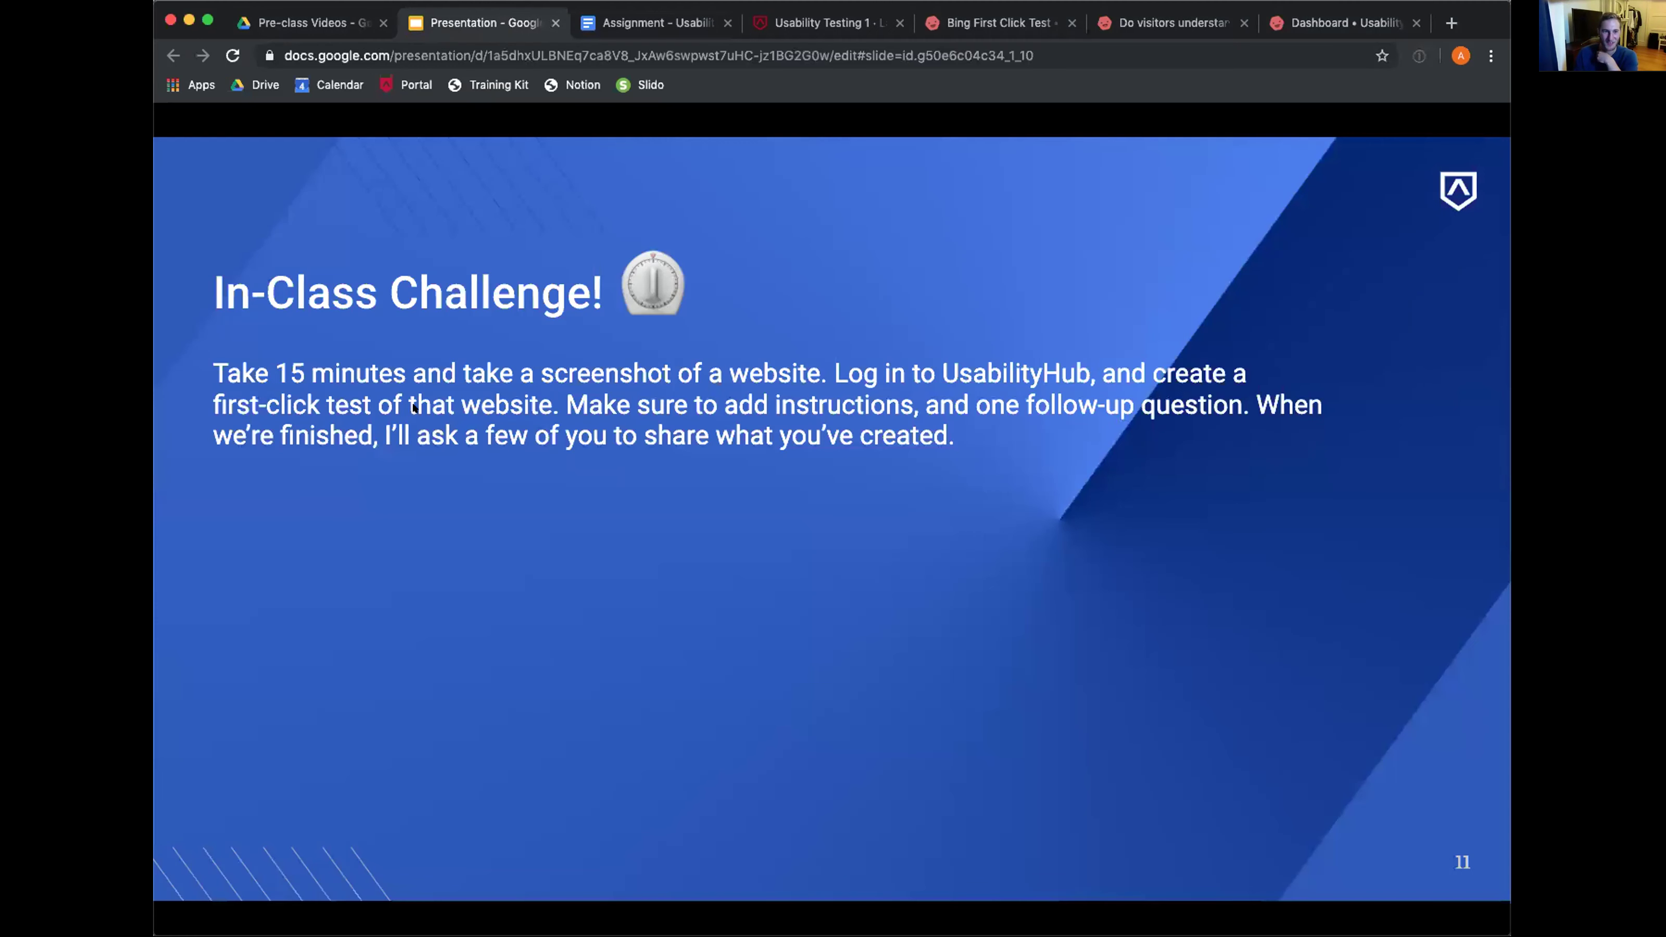
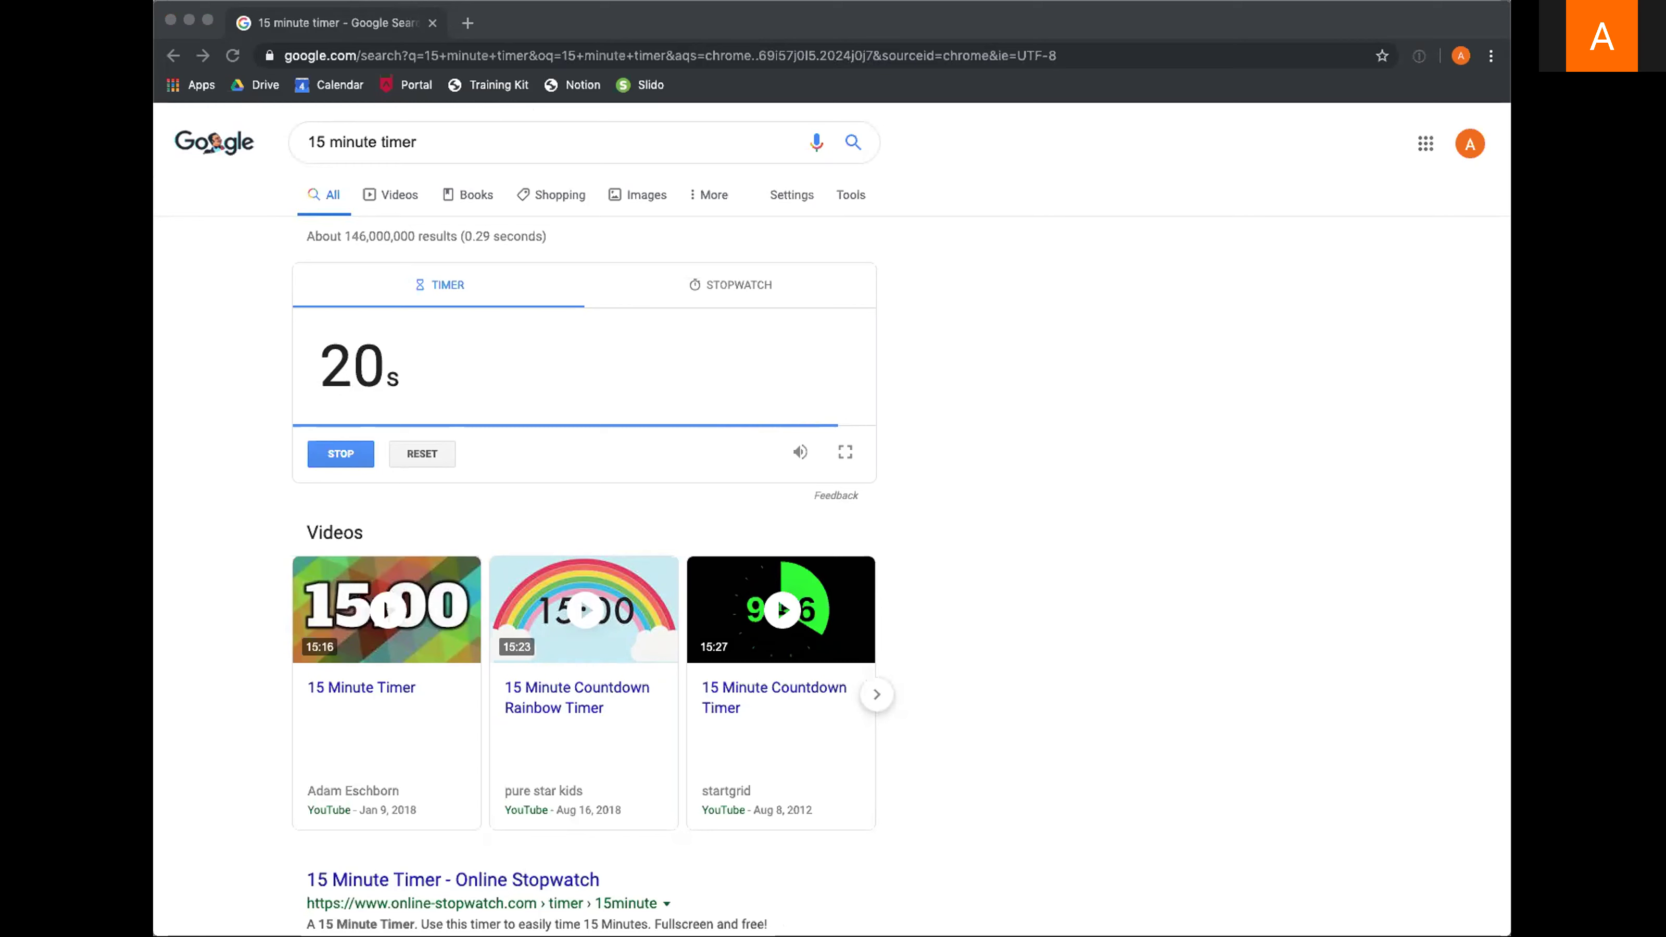
Close the finished 15 minute timer page and return to the UsabilityHub dashboard
click(972, 434)
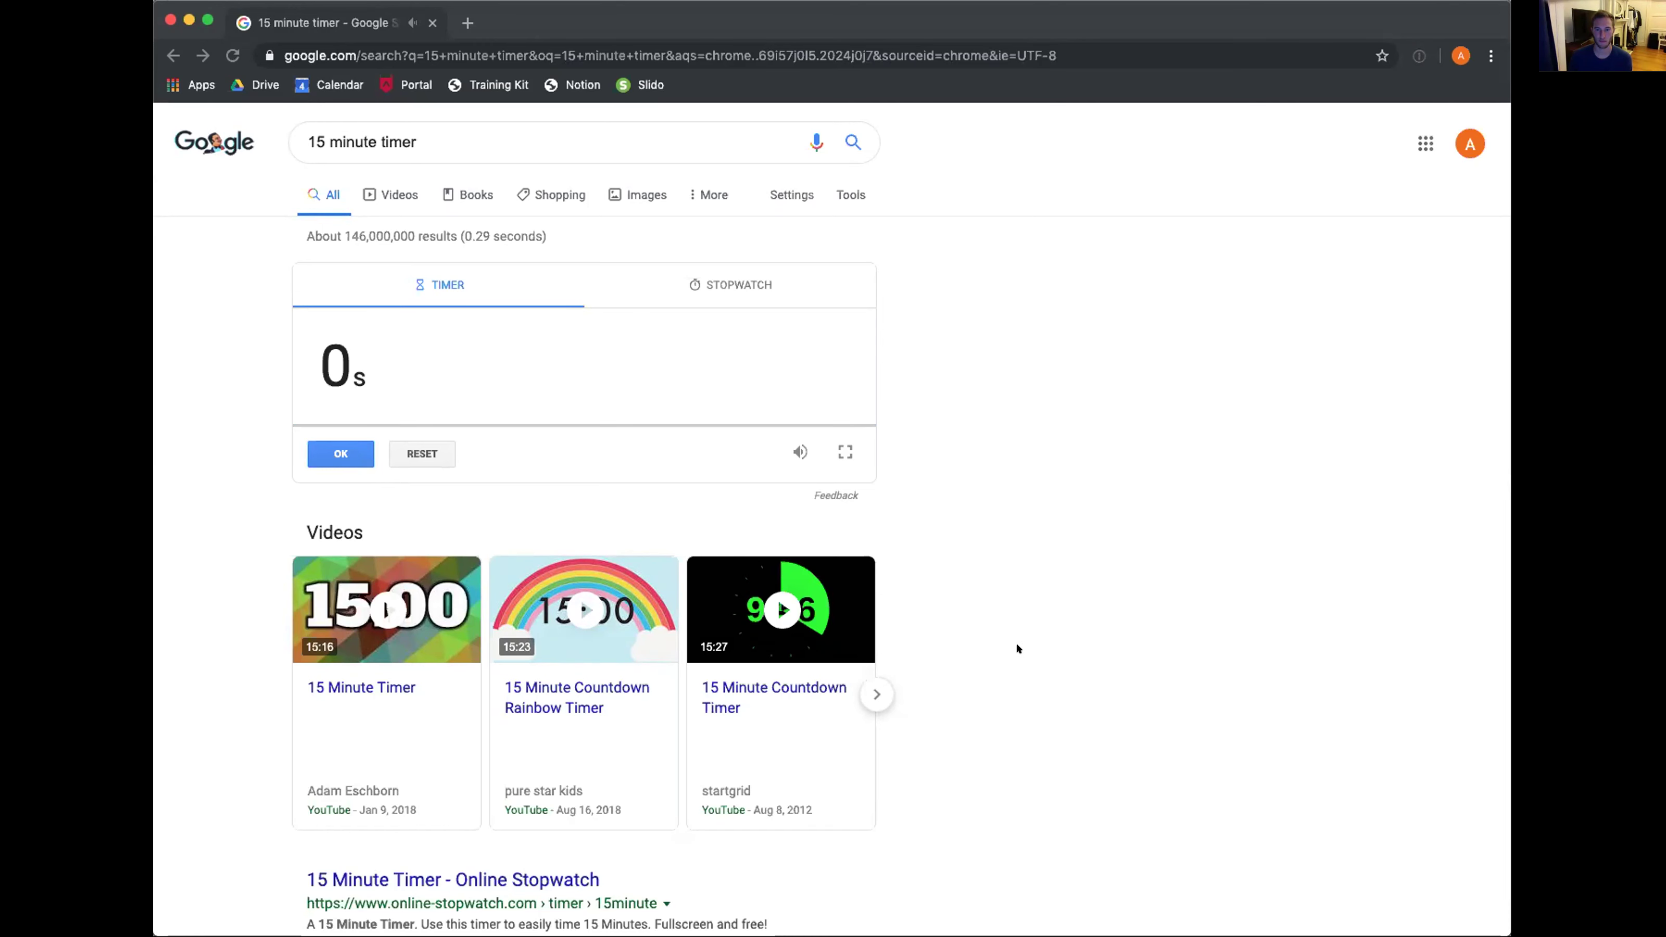
key(super+w)
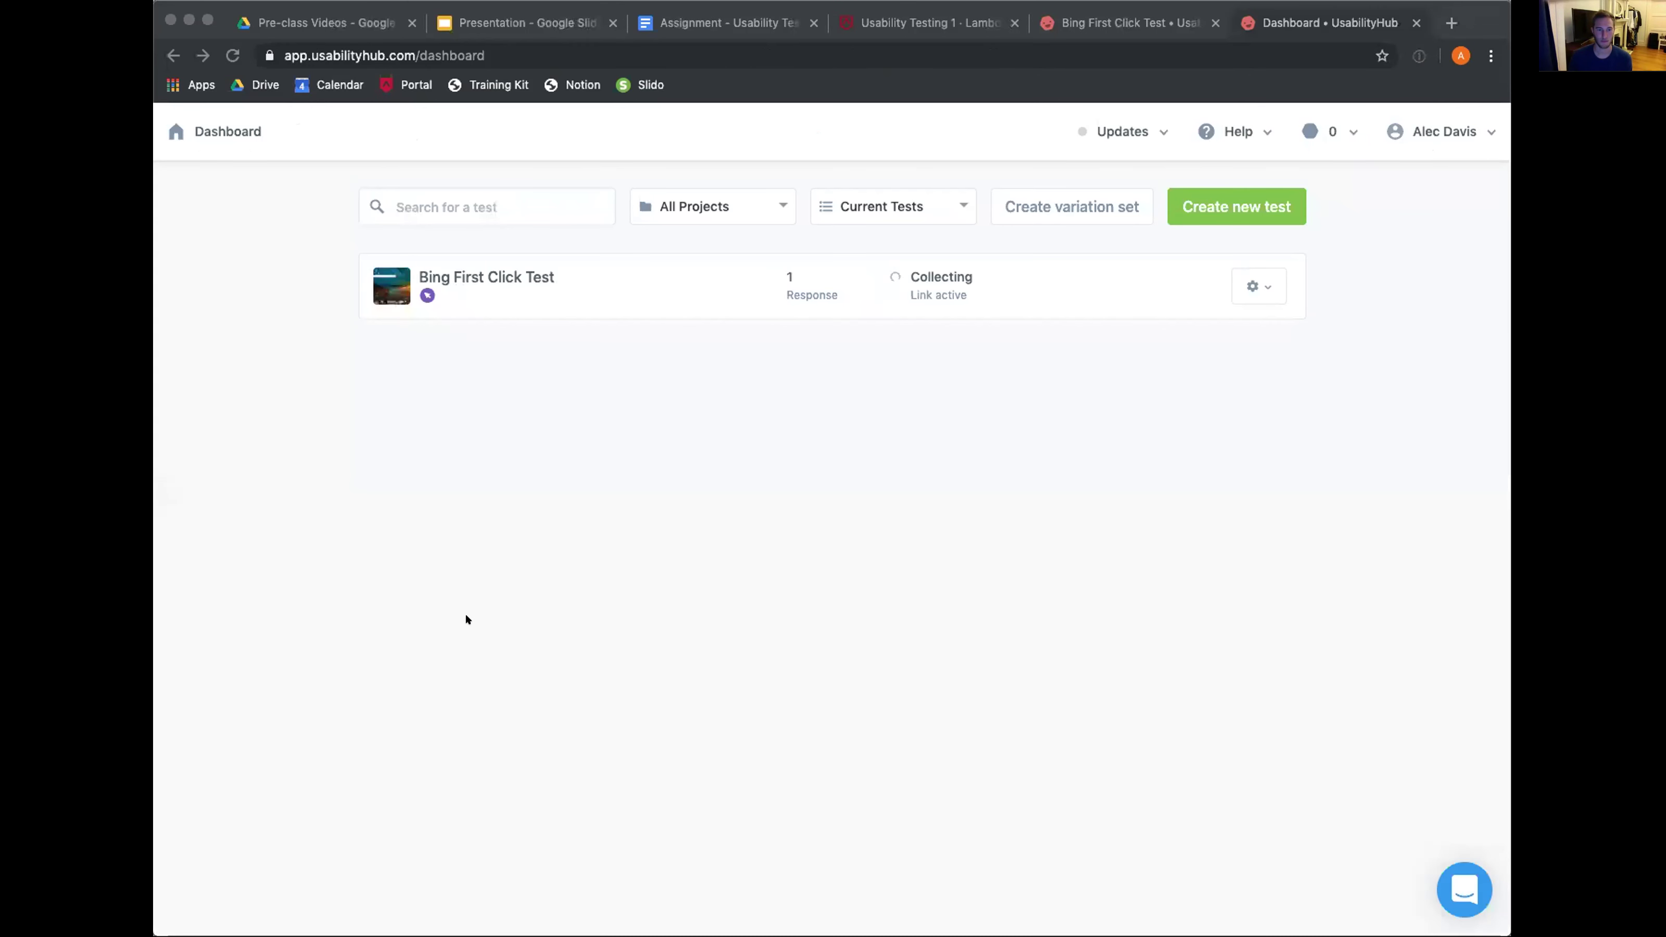
click(308, 196)
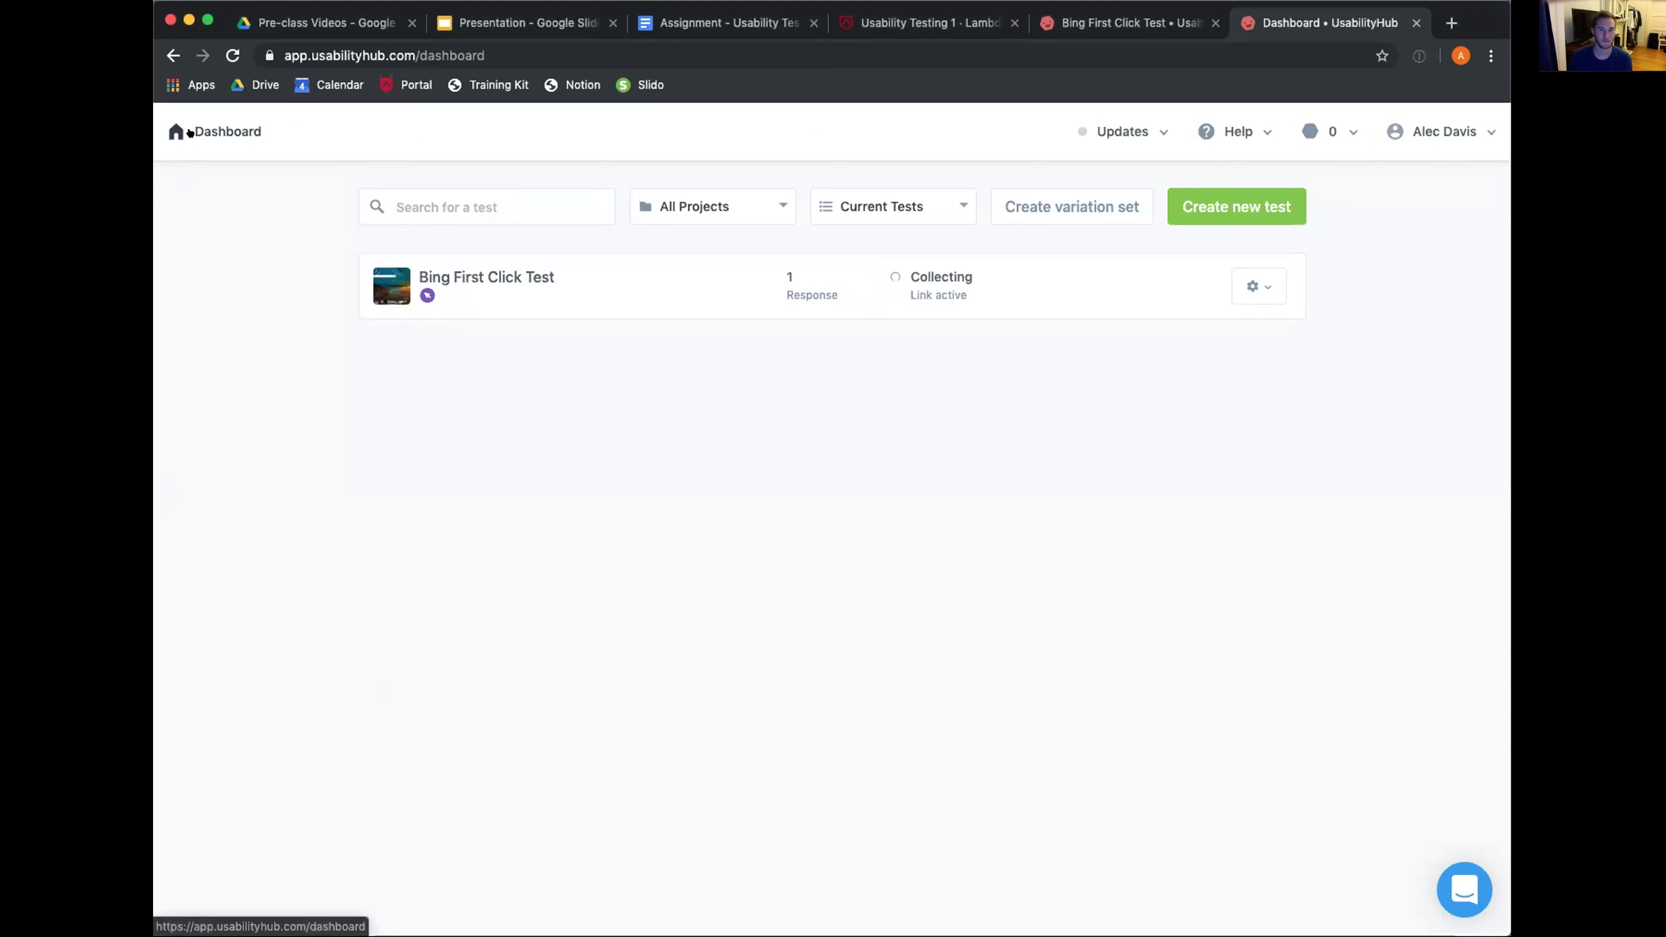
click(183, 132)
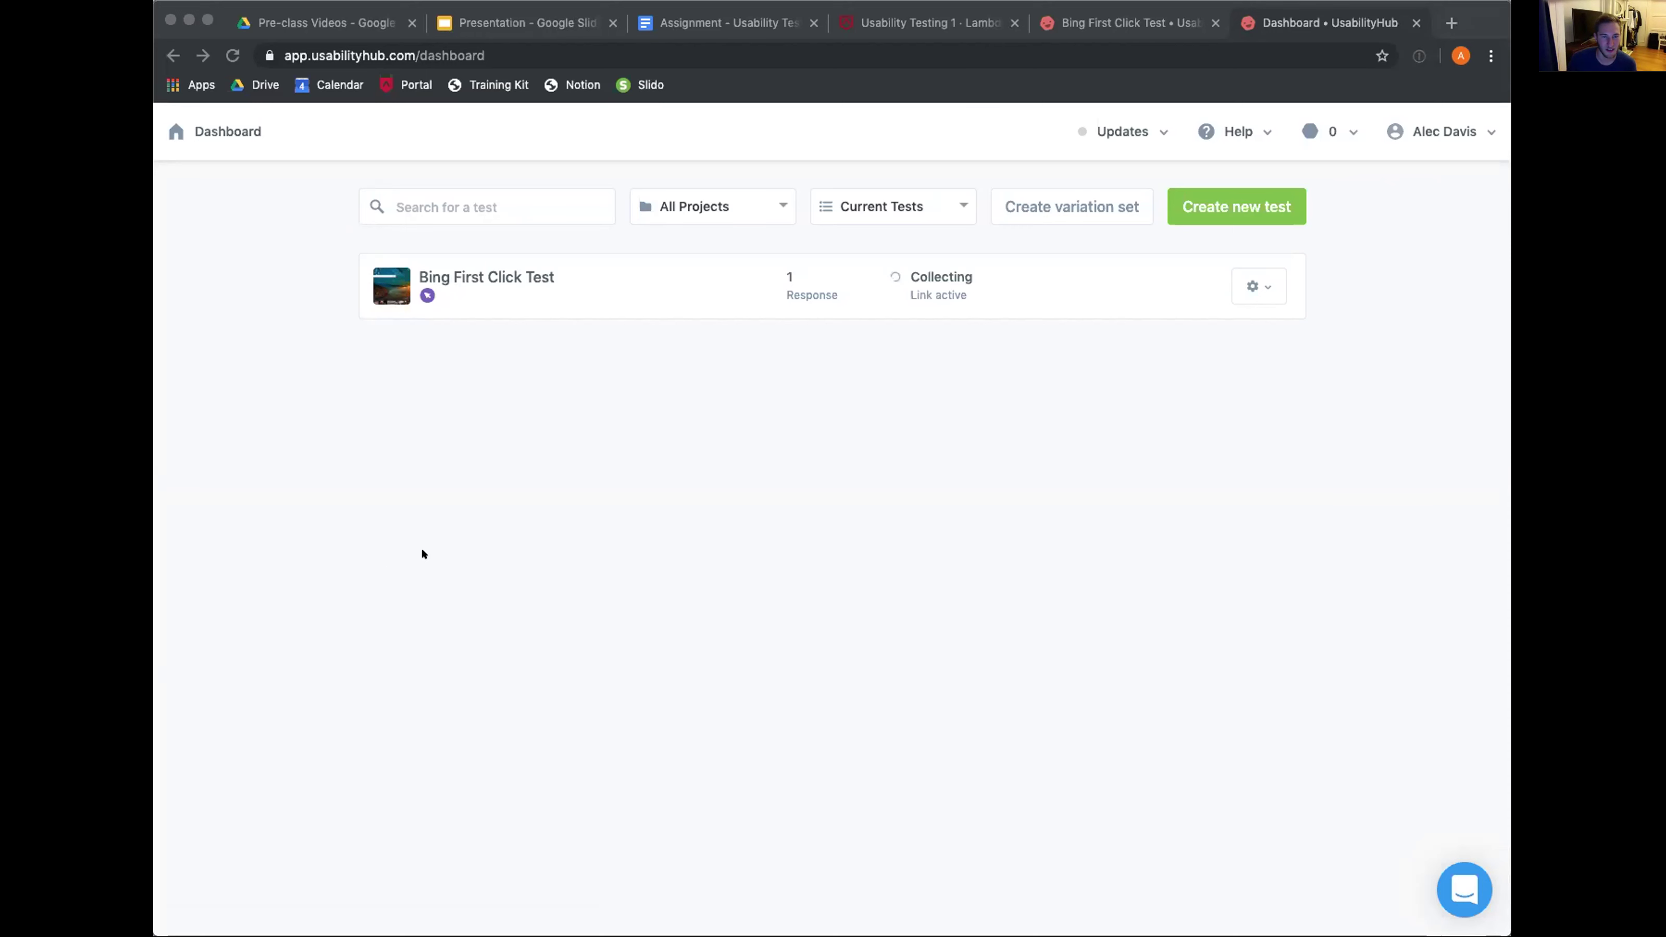
Open the shared test at app.usabilityhub.com/do/4c4601243e3/2fc7 and start it as a participant
click(436, 32)
text(app.usabilityhub.com/do/4c4601243e3/2fc7)
key(Return)
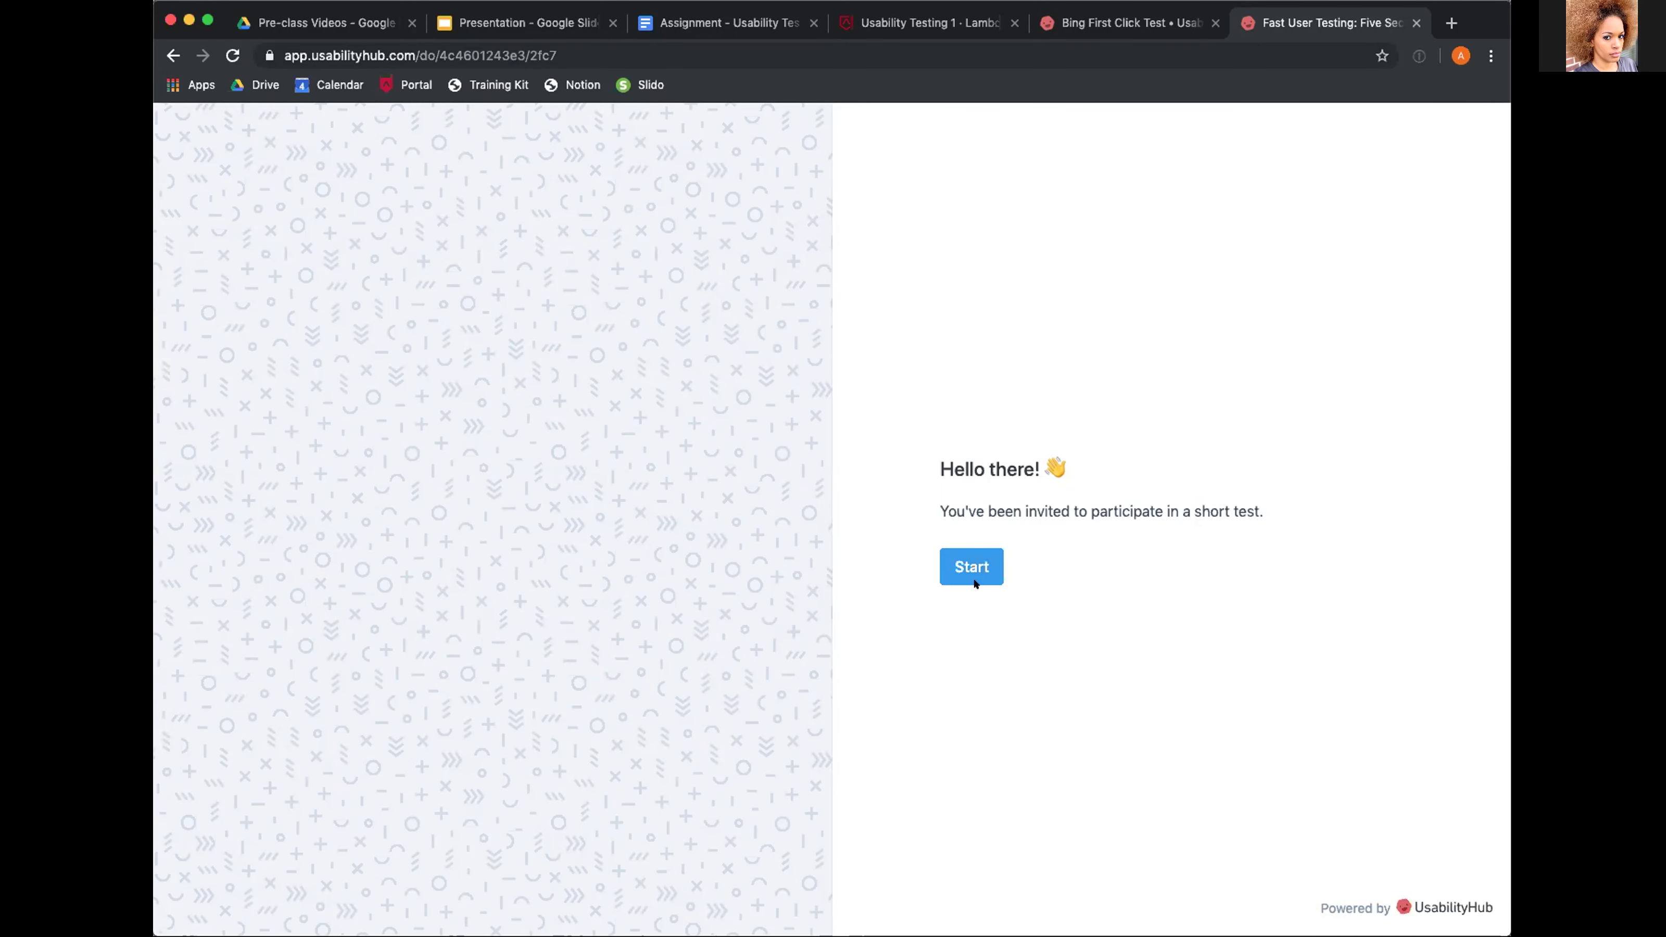
click(977, 570)
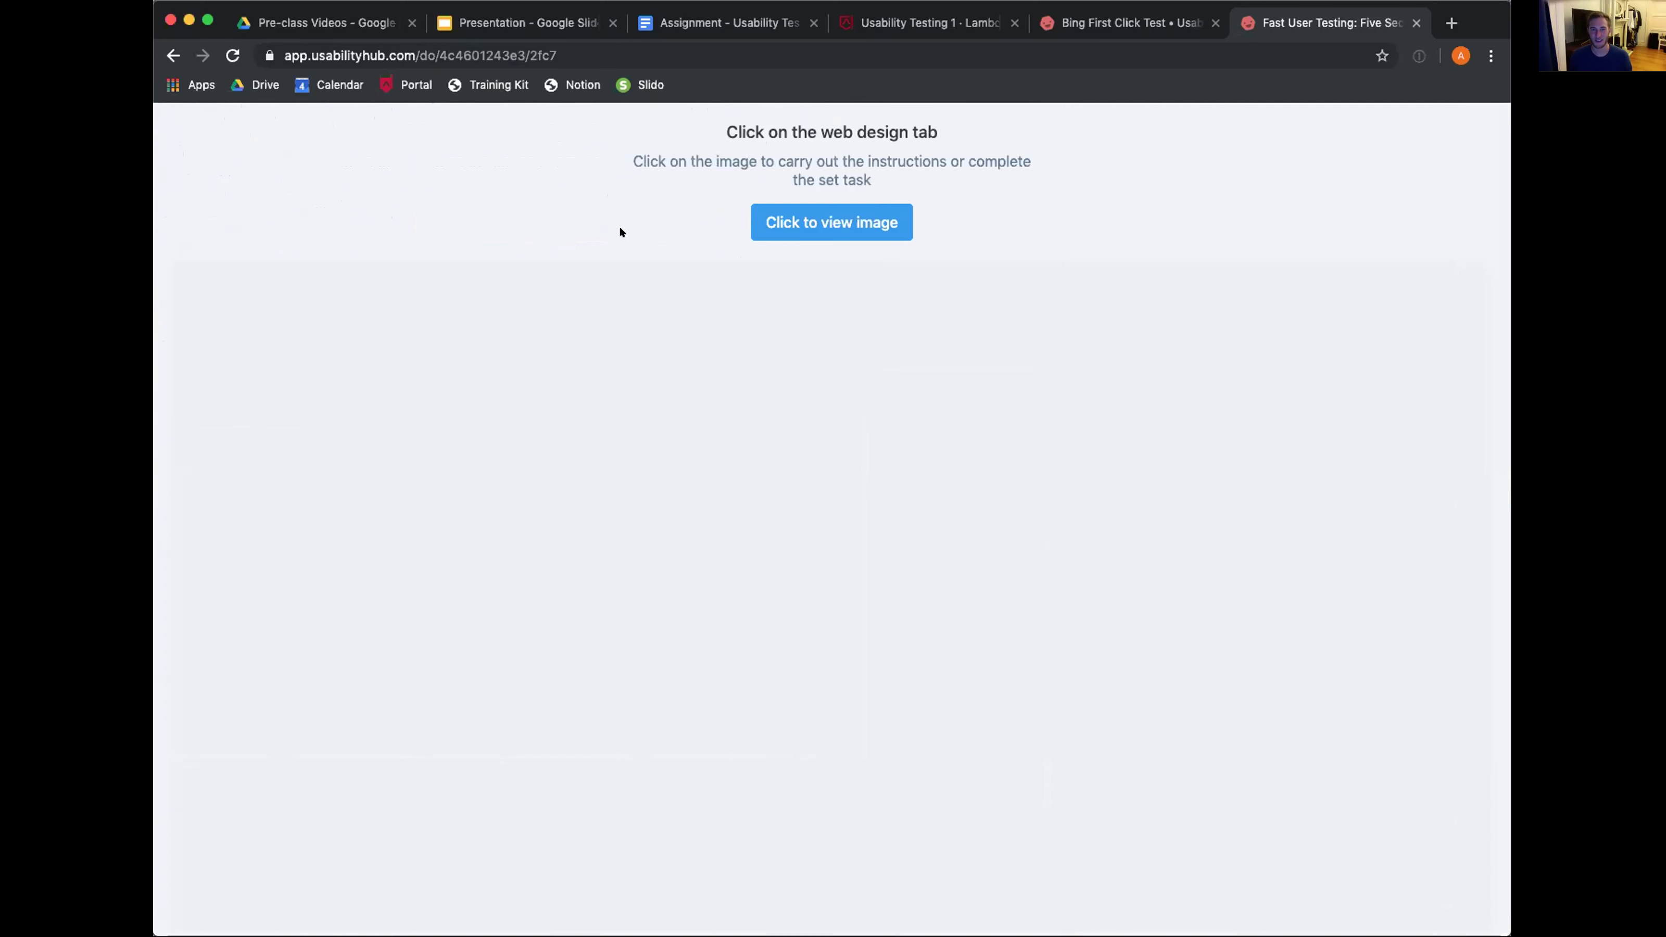
View the test image and choose the Web Design tab on the Dribbble page as the first click
click(843, 217)
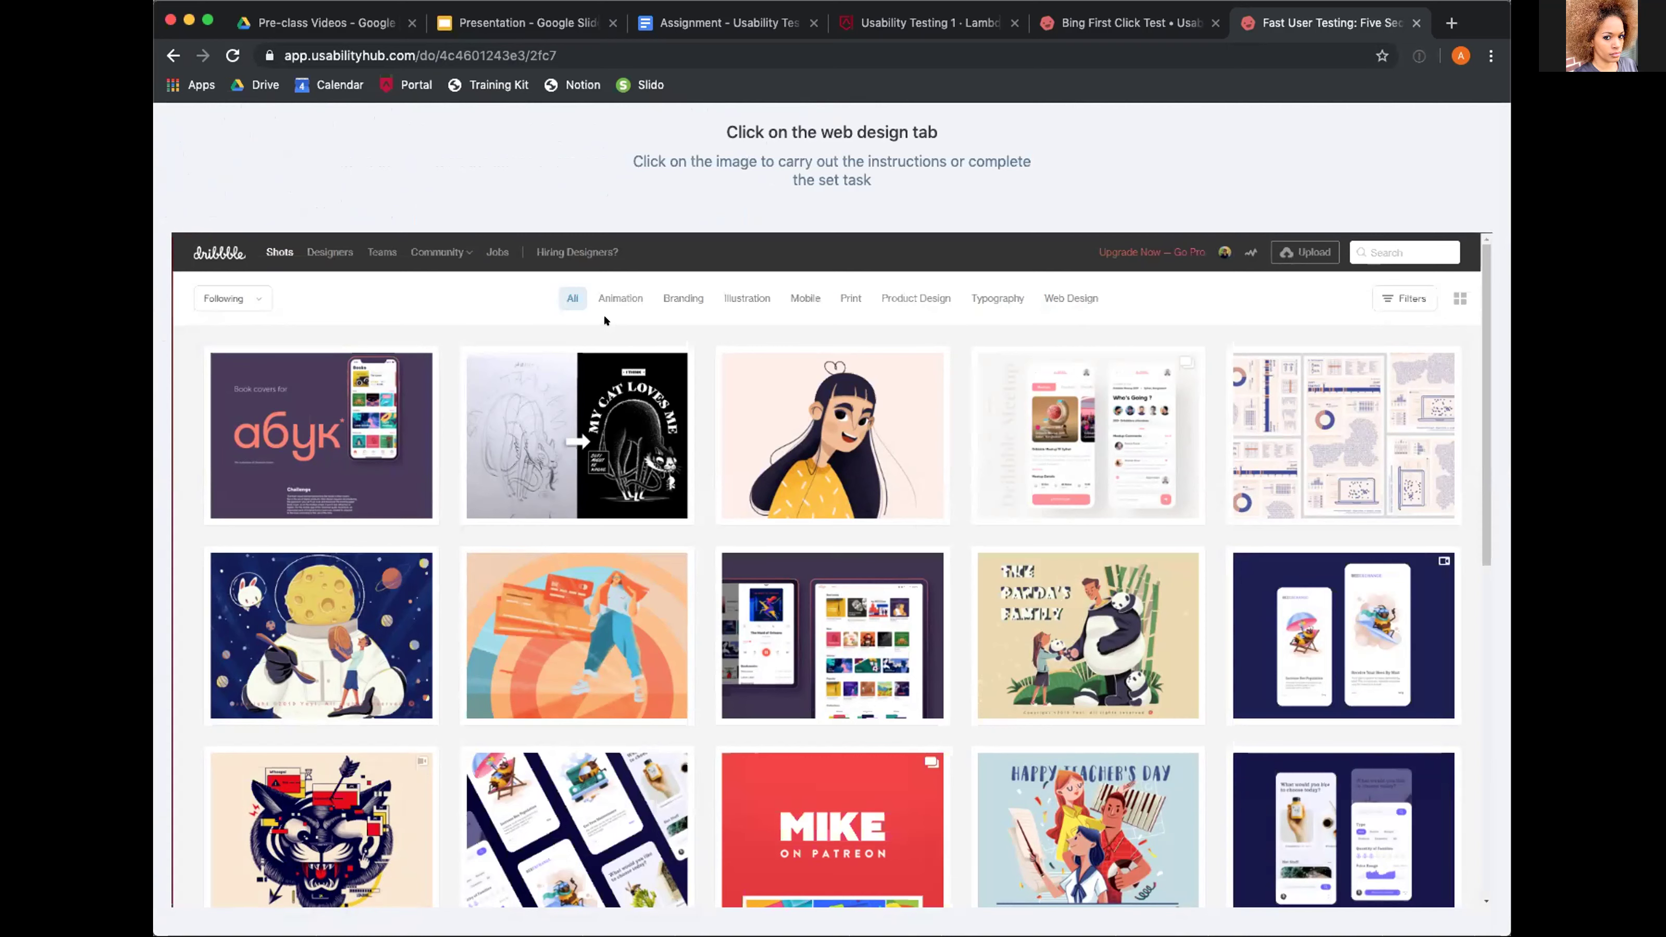
click(1073, 300)
click(1063, 321)
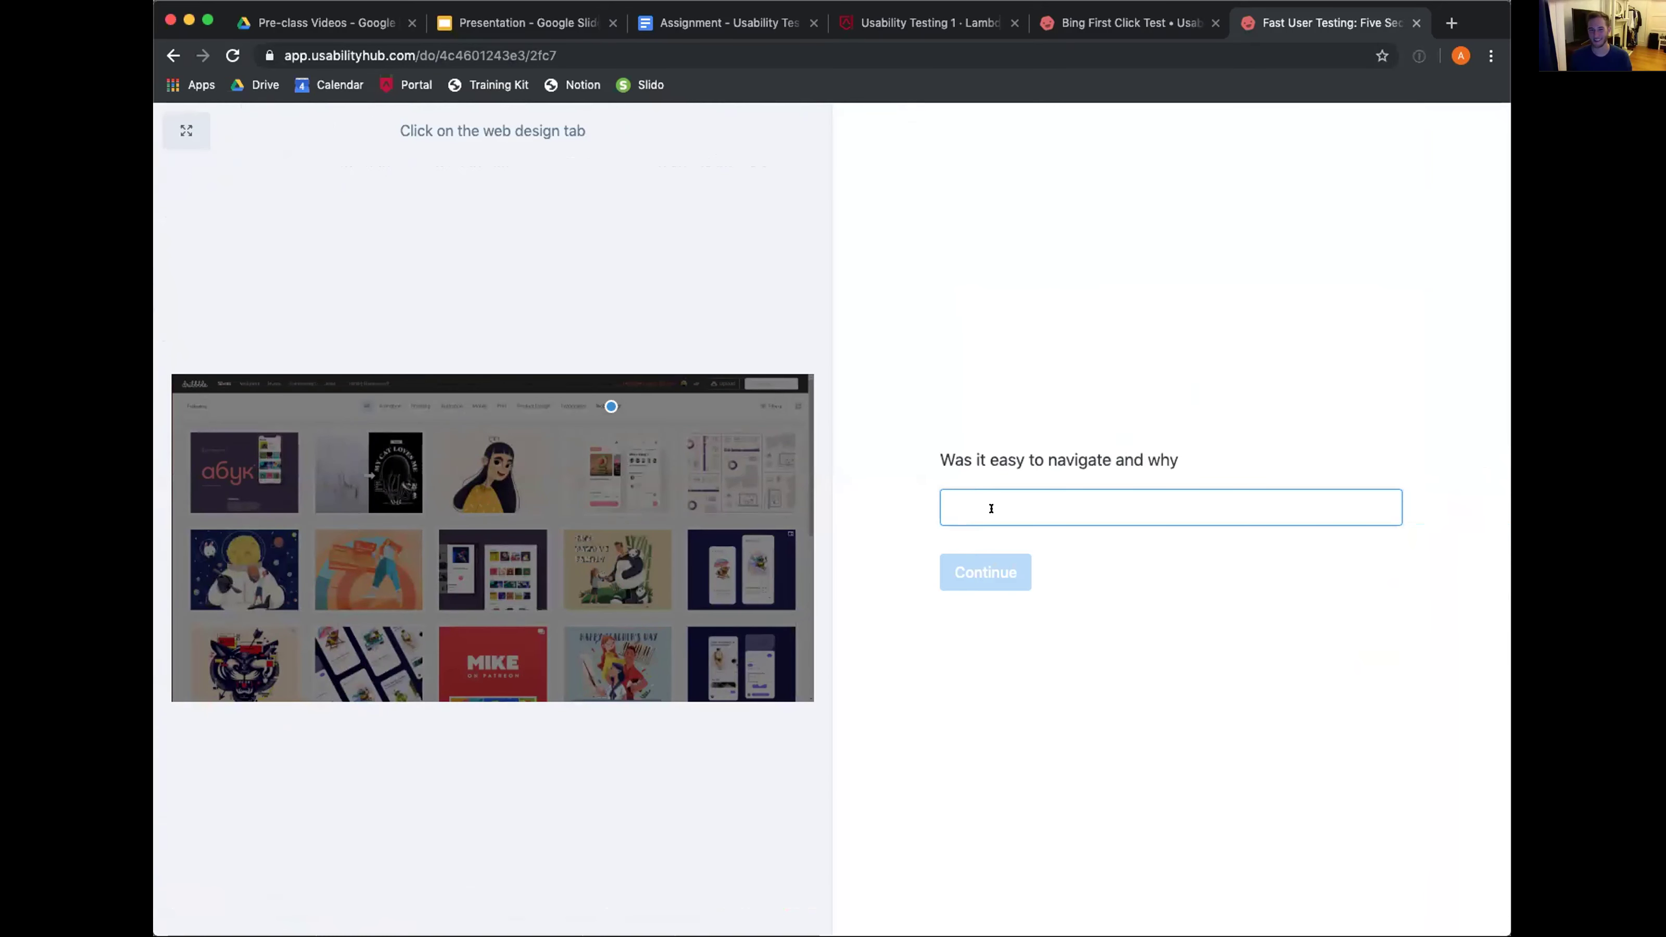
Answer the navigation question with "Yes, it was easy. Titles were pretty clear." and submit the response
text(Yes)
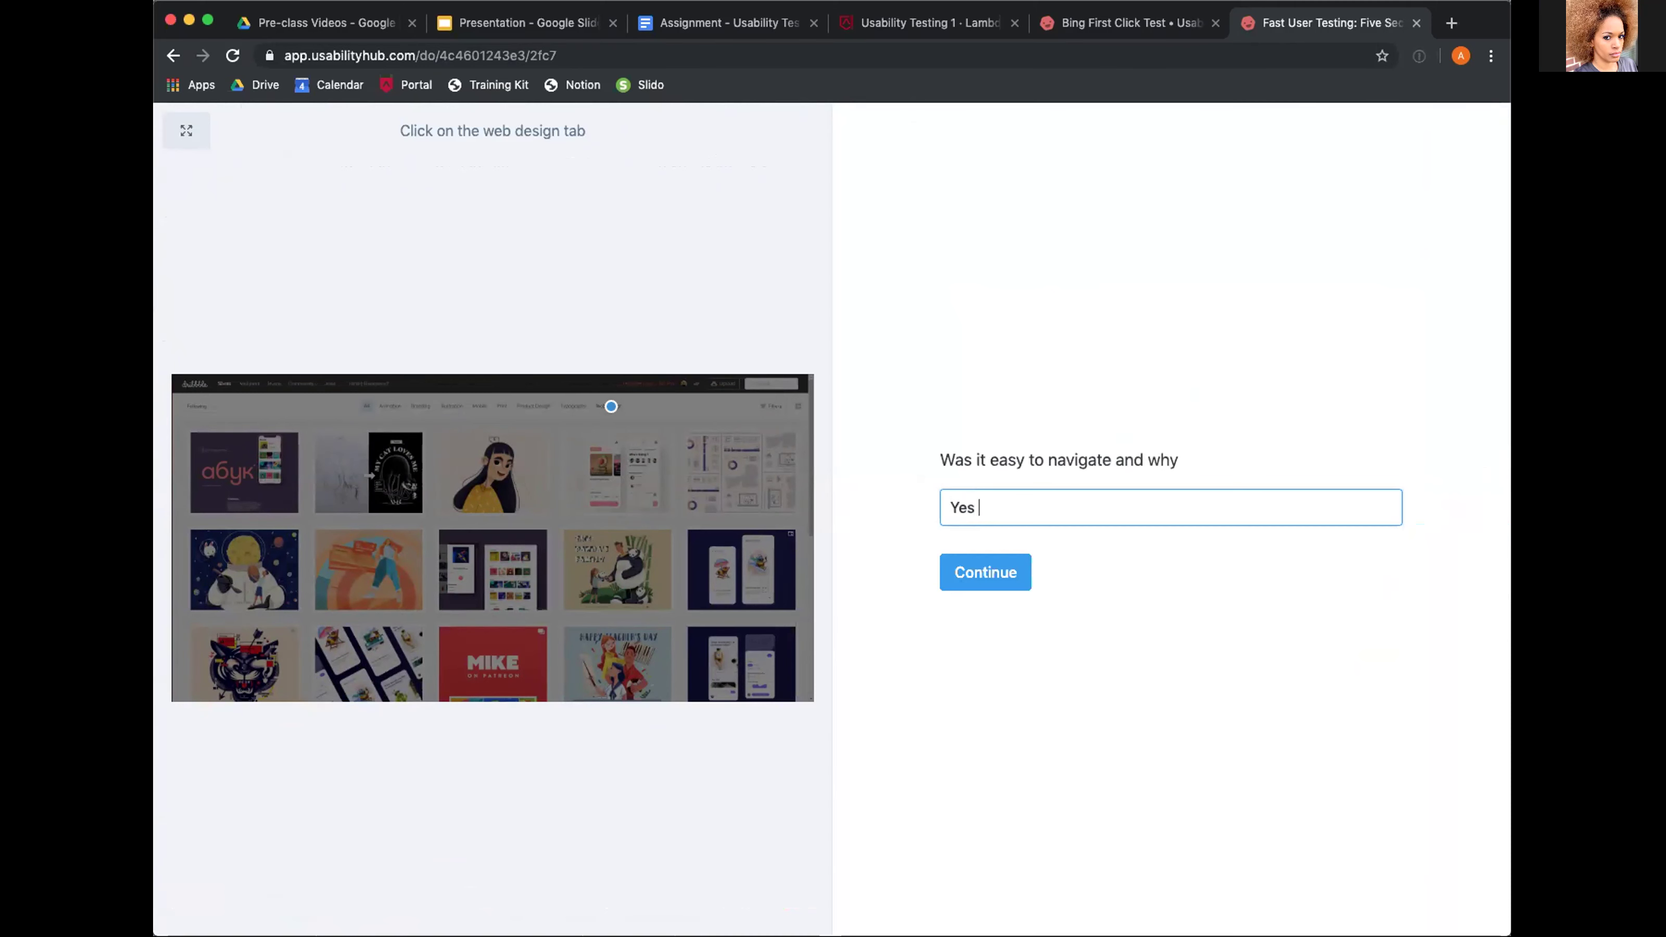
text(, it was eas)
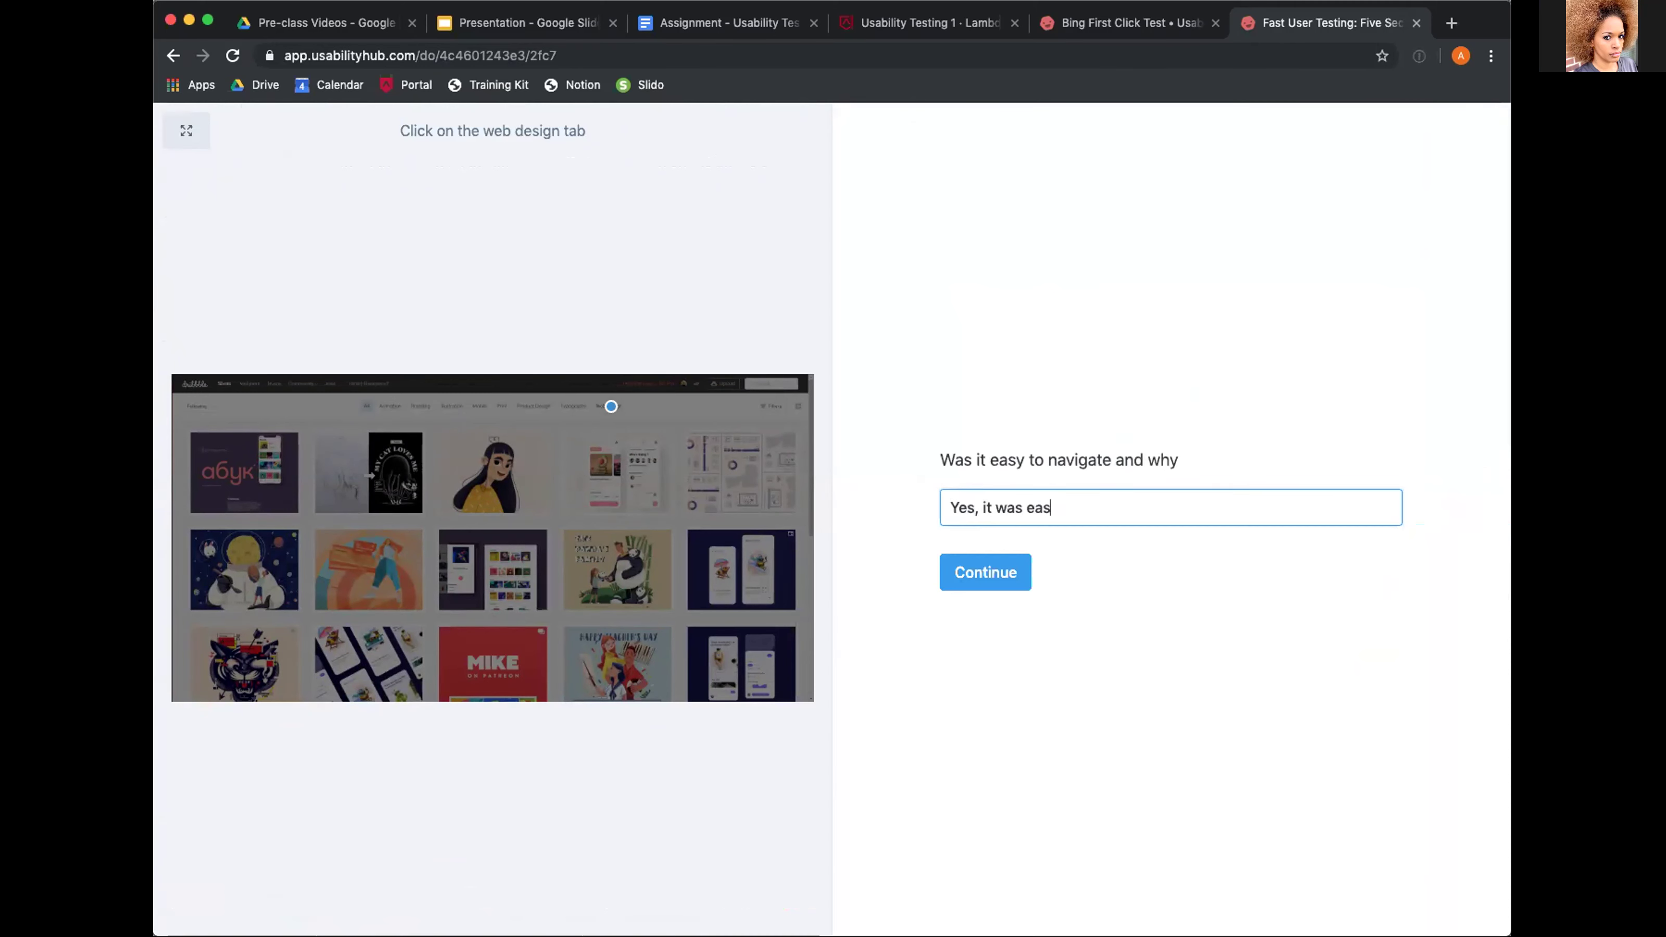
text(y. Titles were pretty clear.)
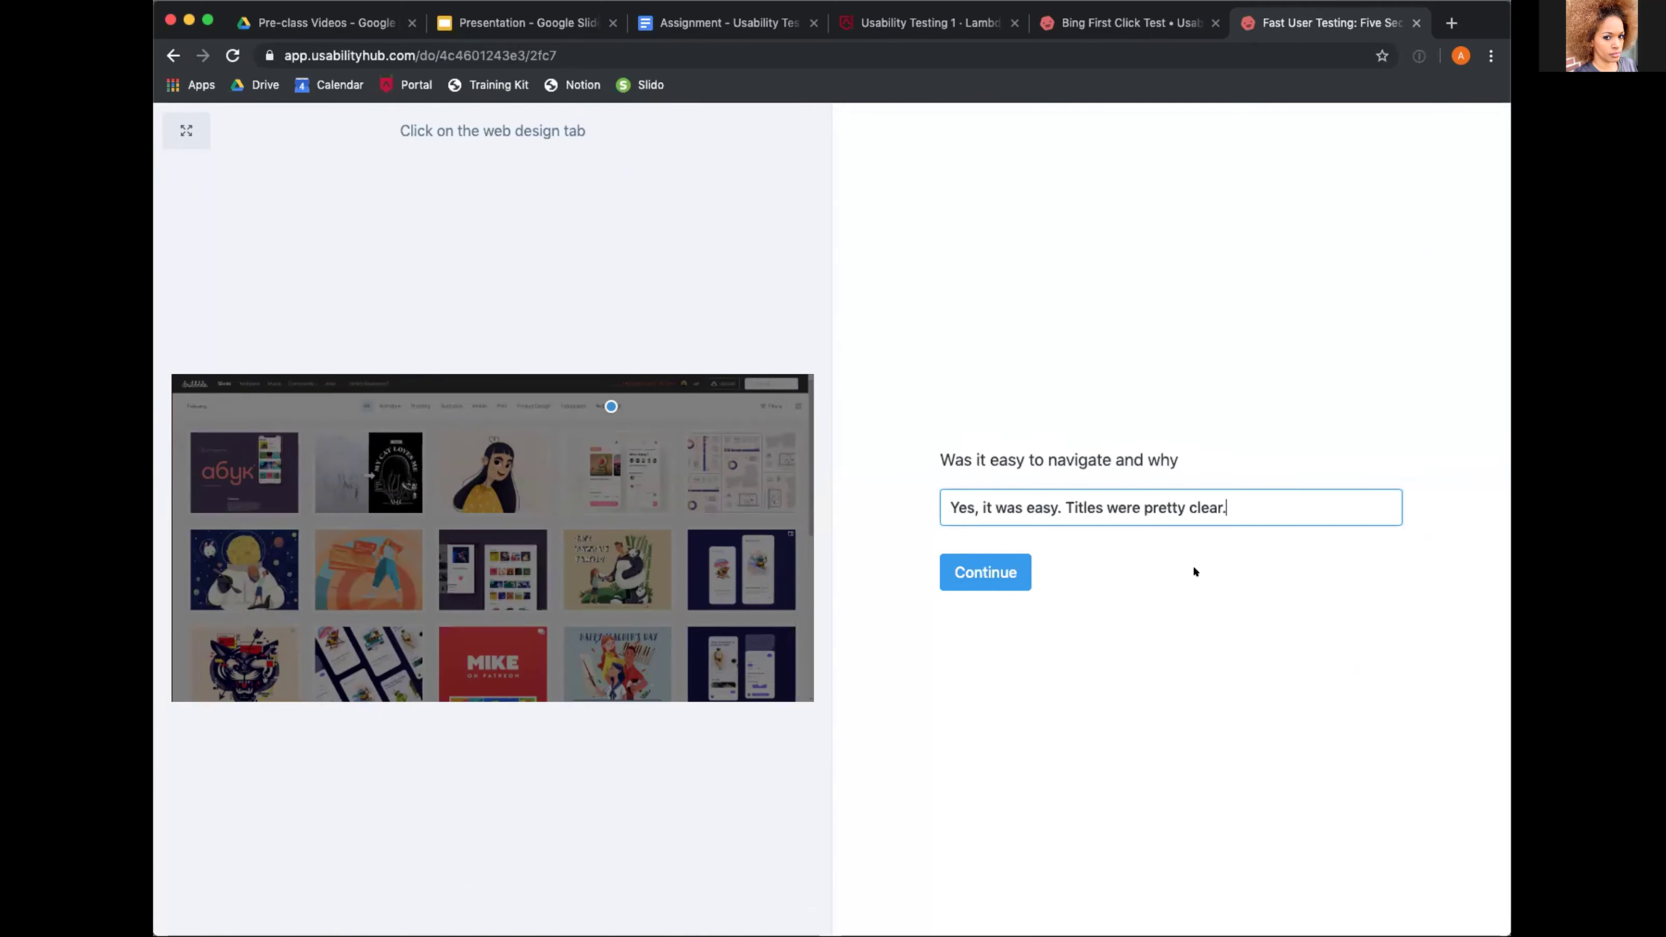
click(962, 571)
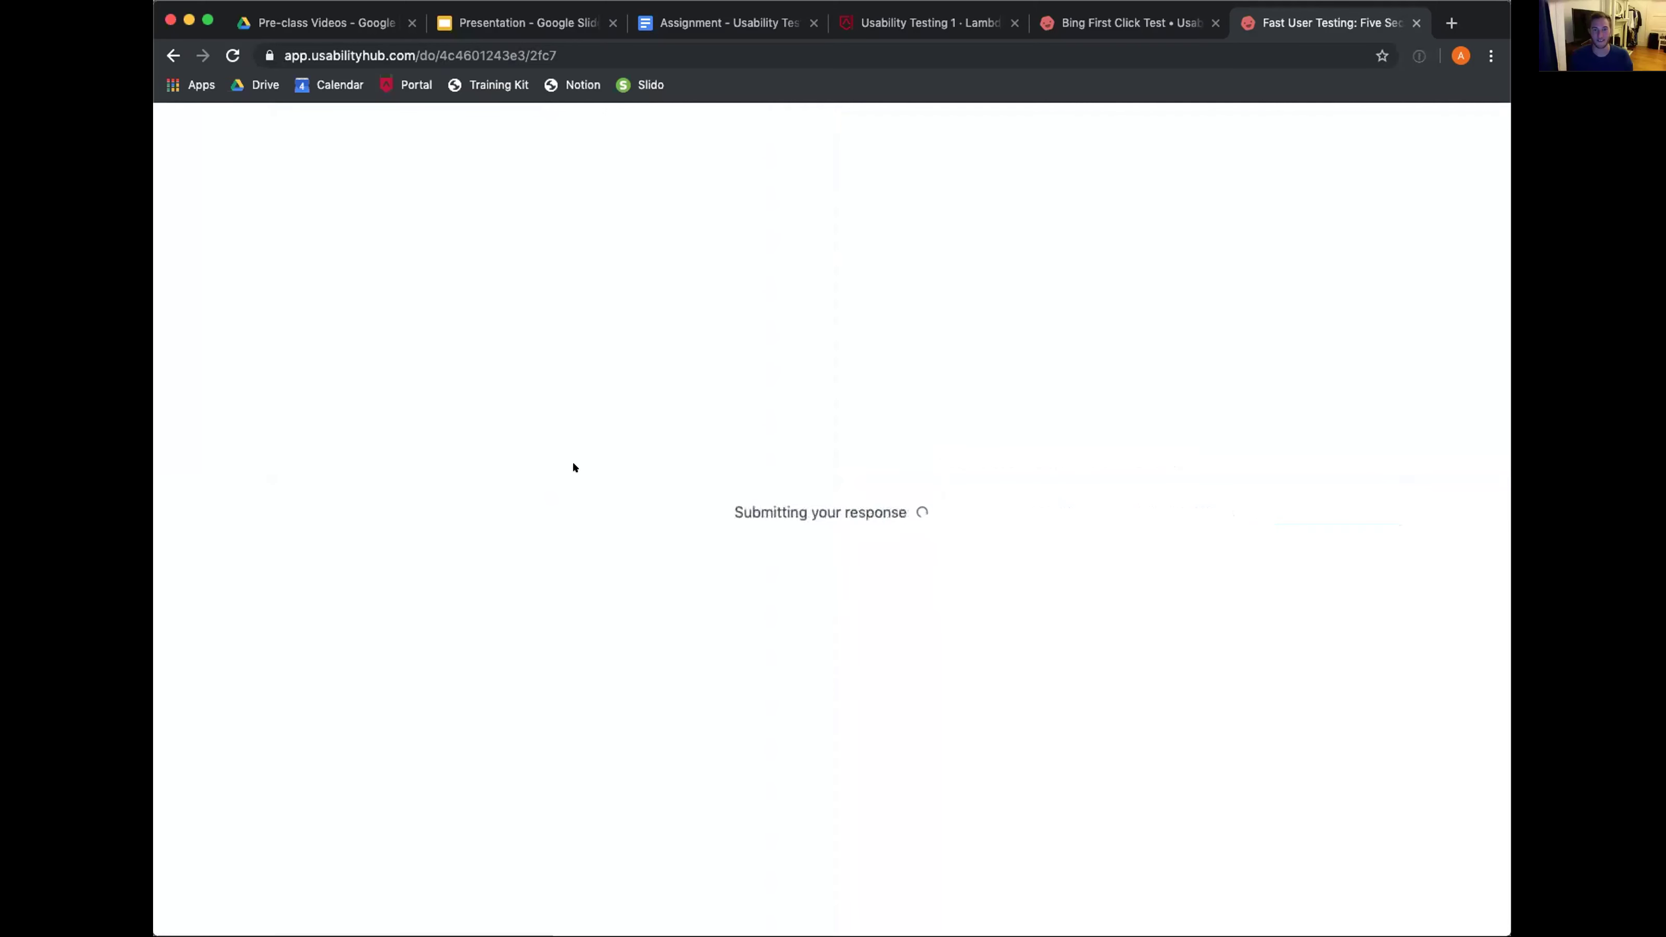
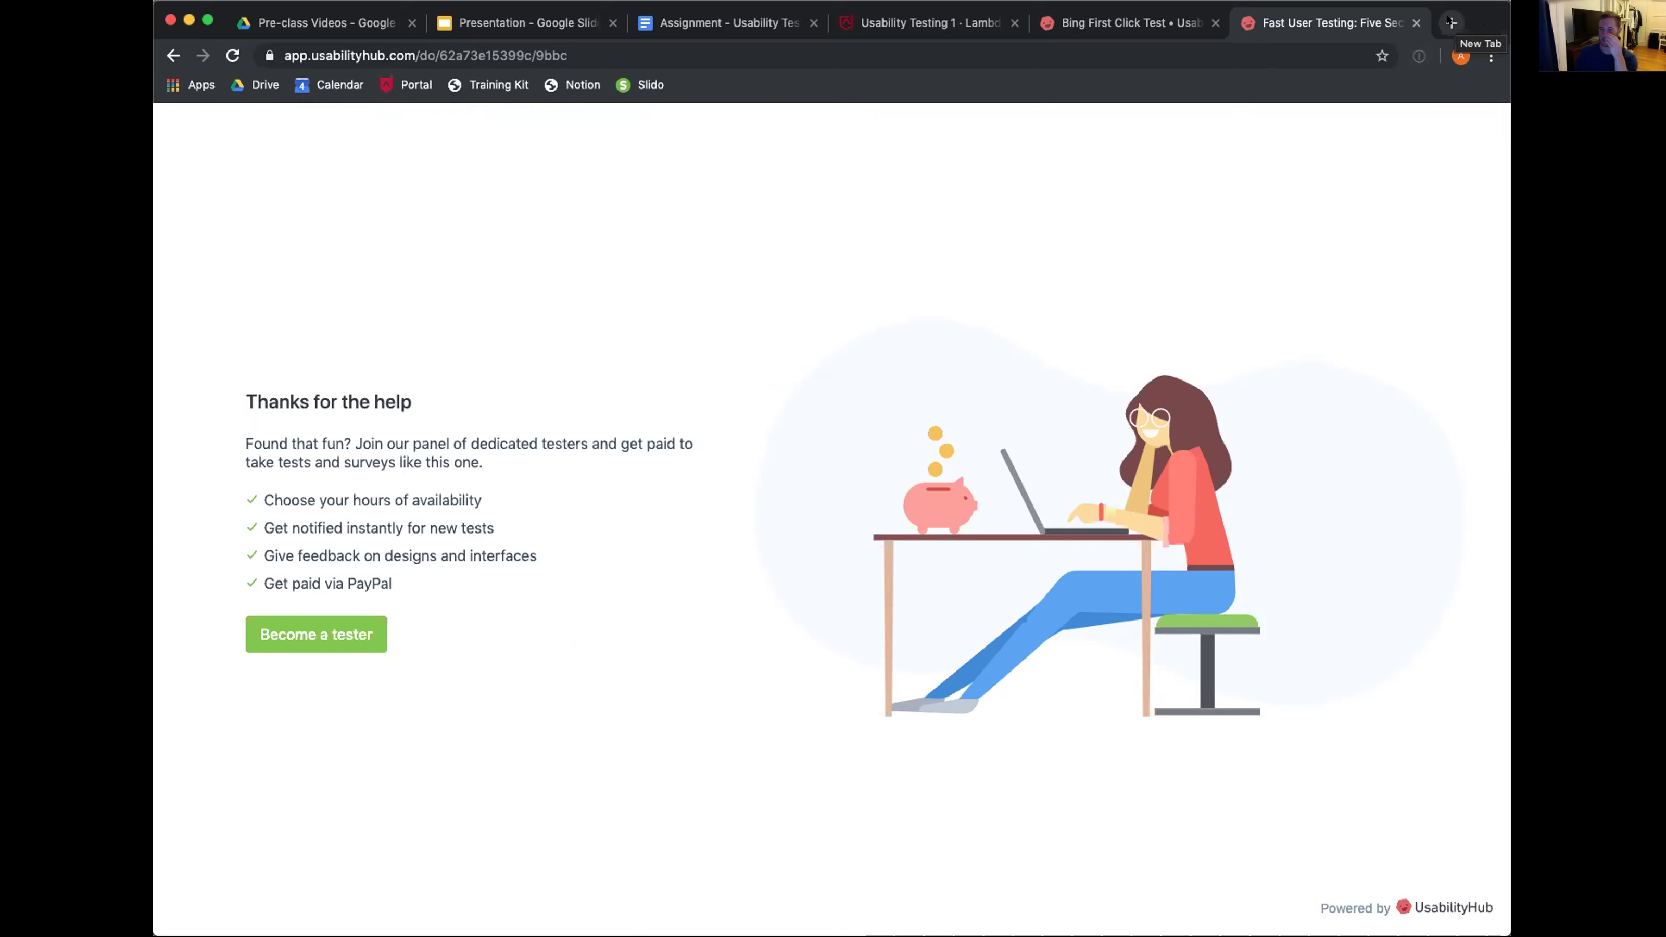
Search Google for "2 minute timer" in a new browser tab to start the countdown
click(1451, 23)
click(1451, 23)
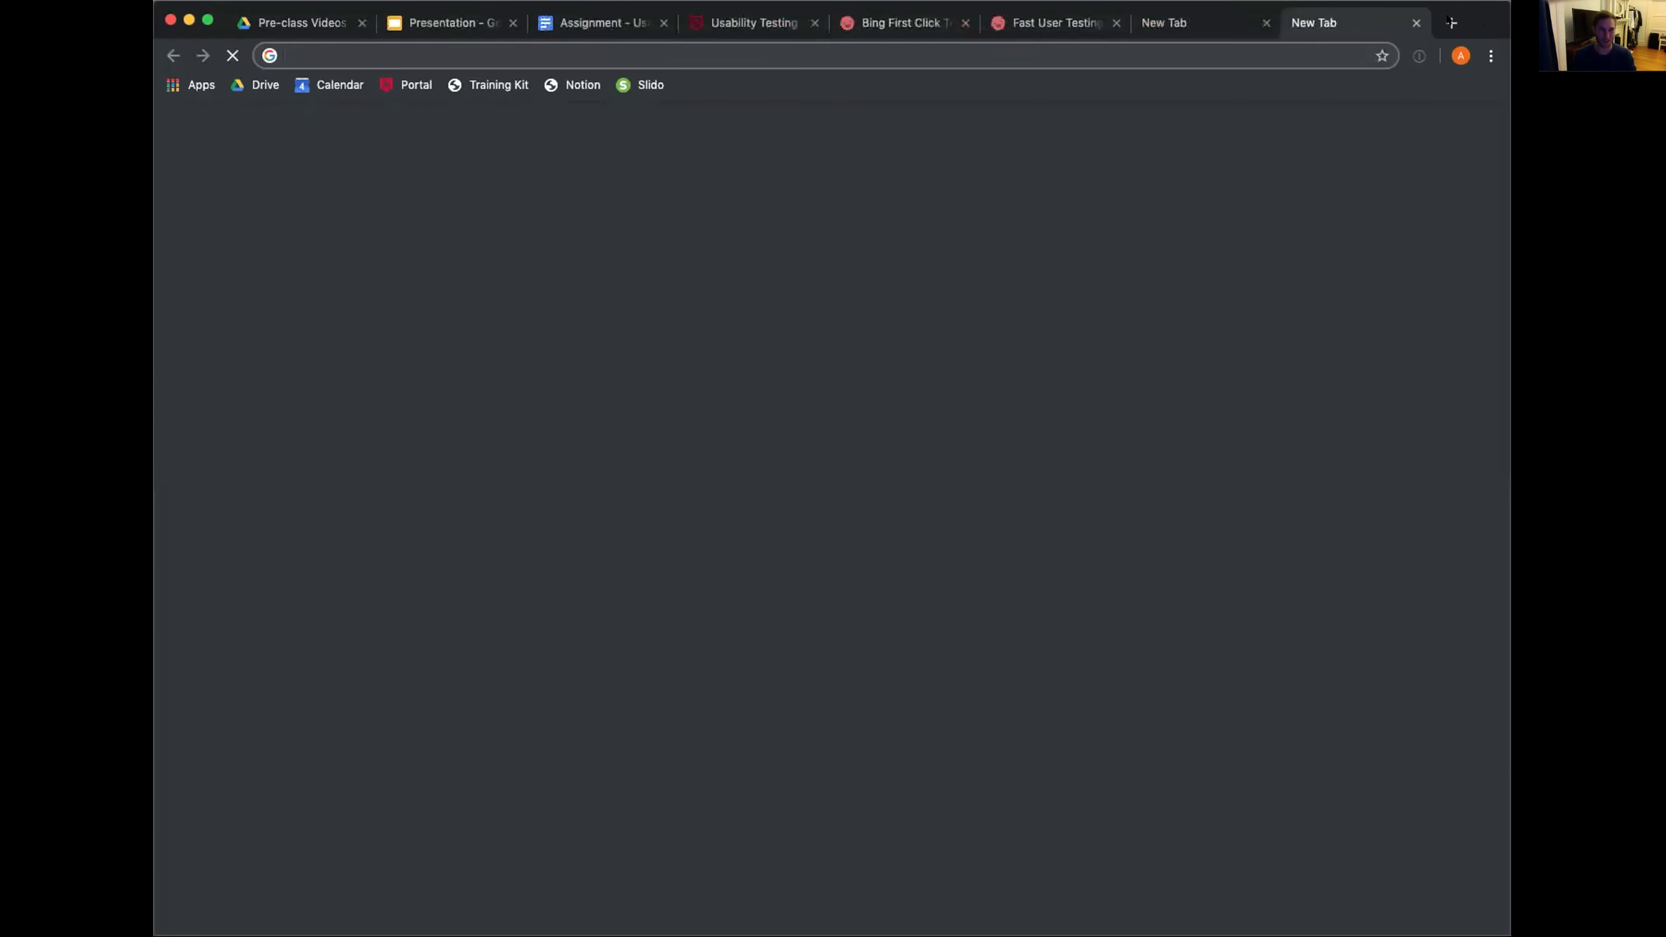
text(2 mu)
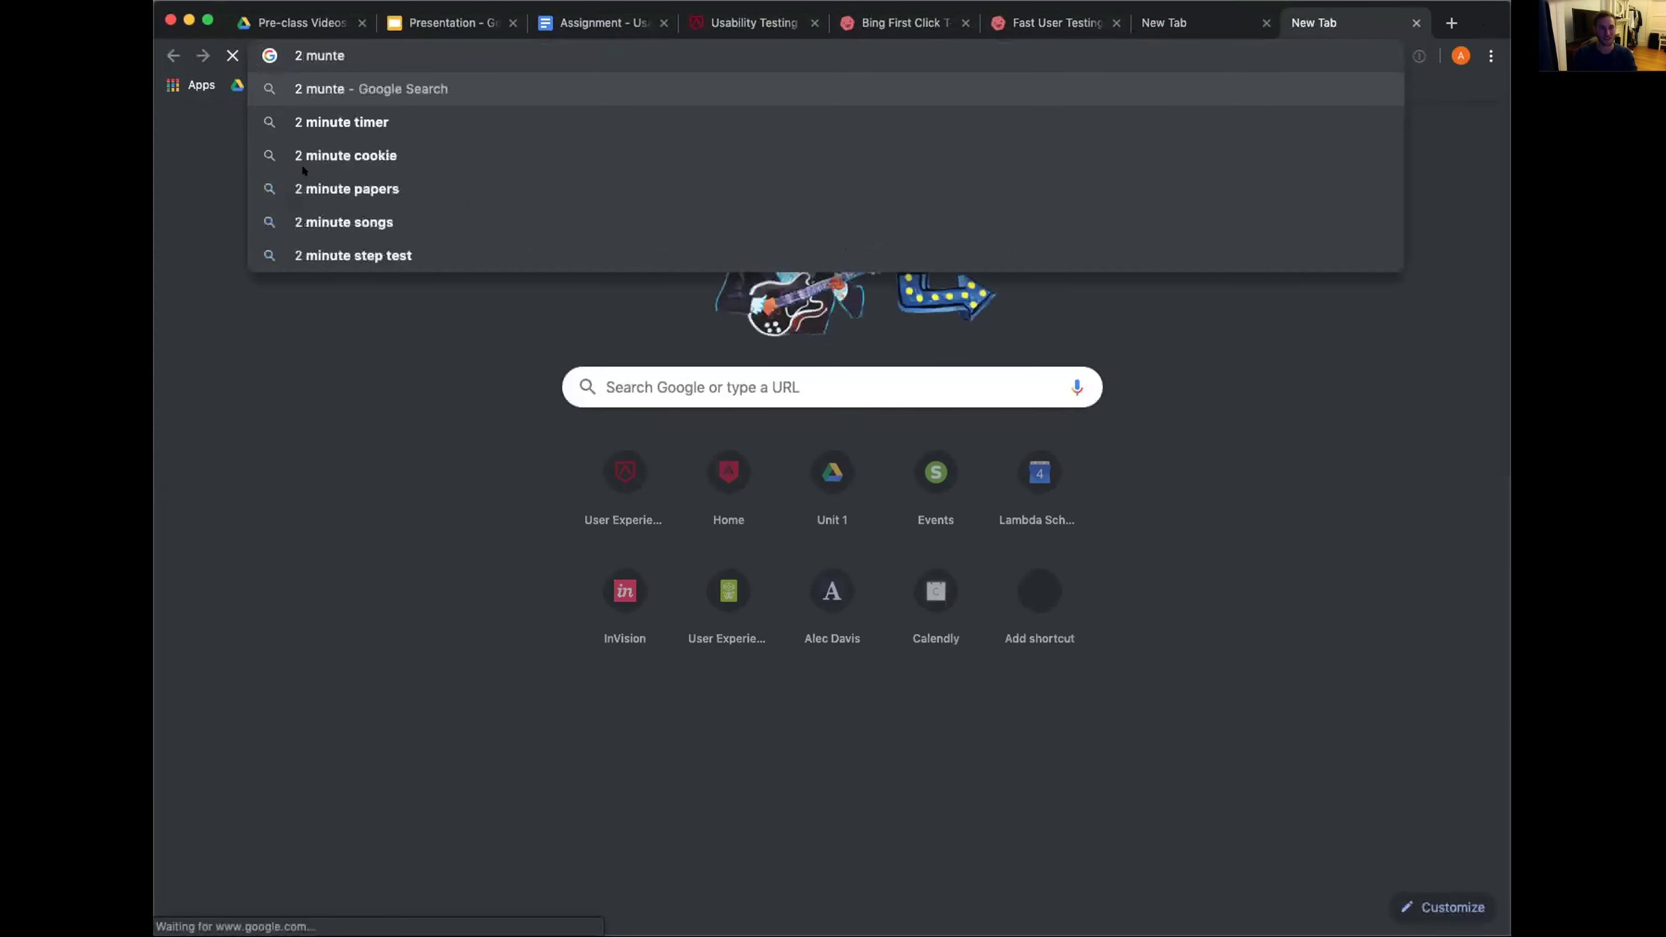
key(BackSpace)
text(inute)
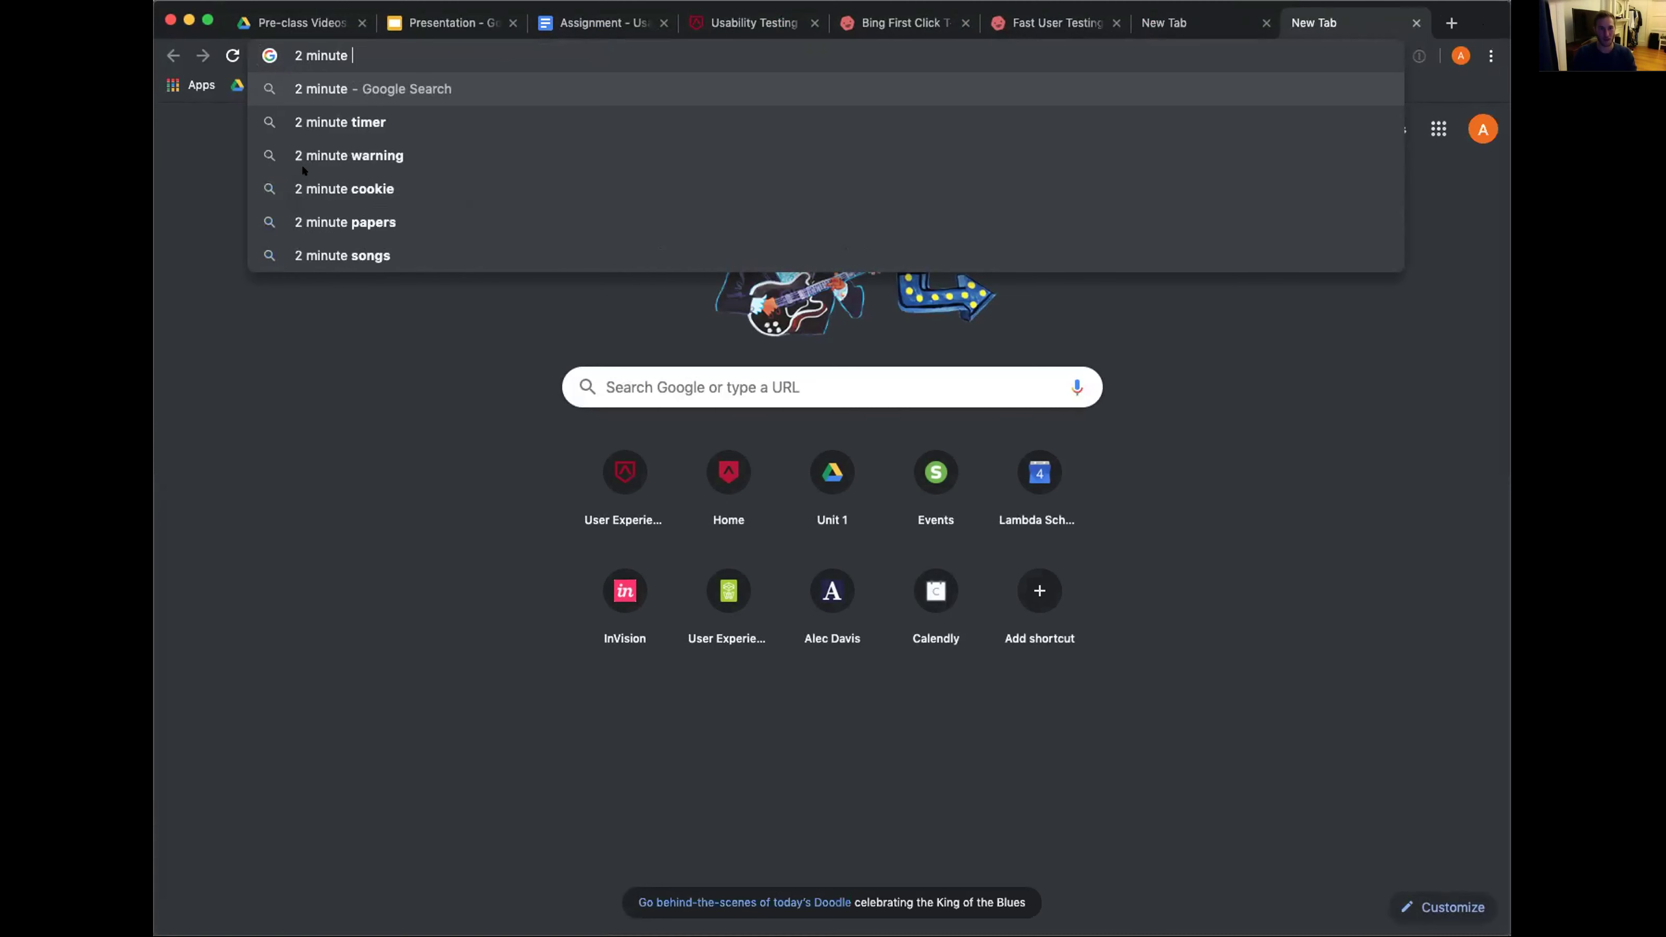
text( timer)
key(Return)
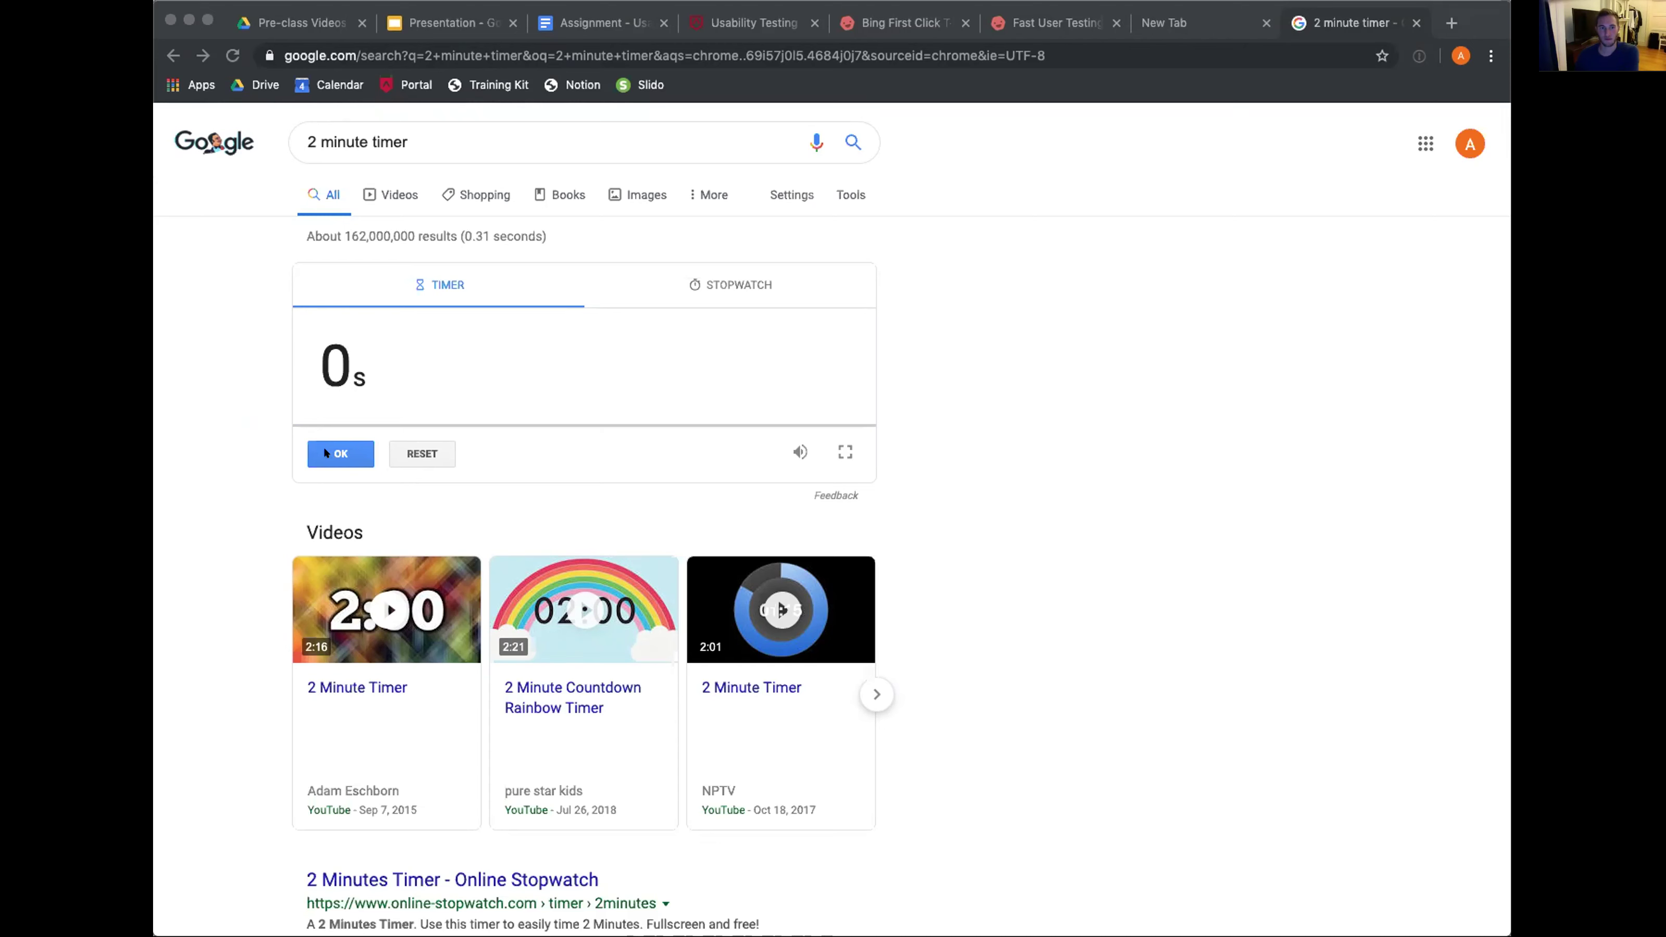
Dismiss the finished 2 minute timer and close both its tab and the spare empty tab
click(323, 453)
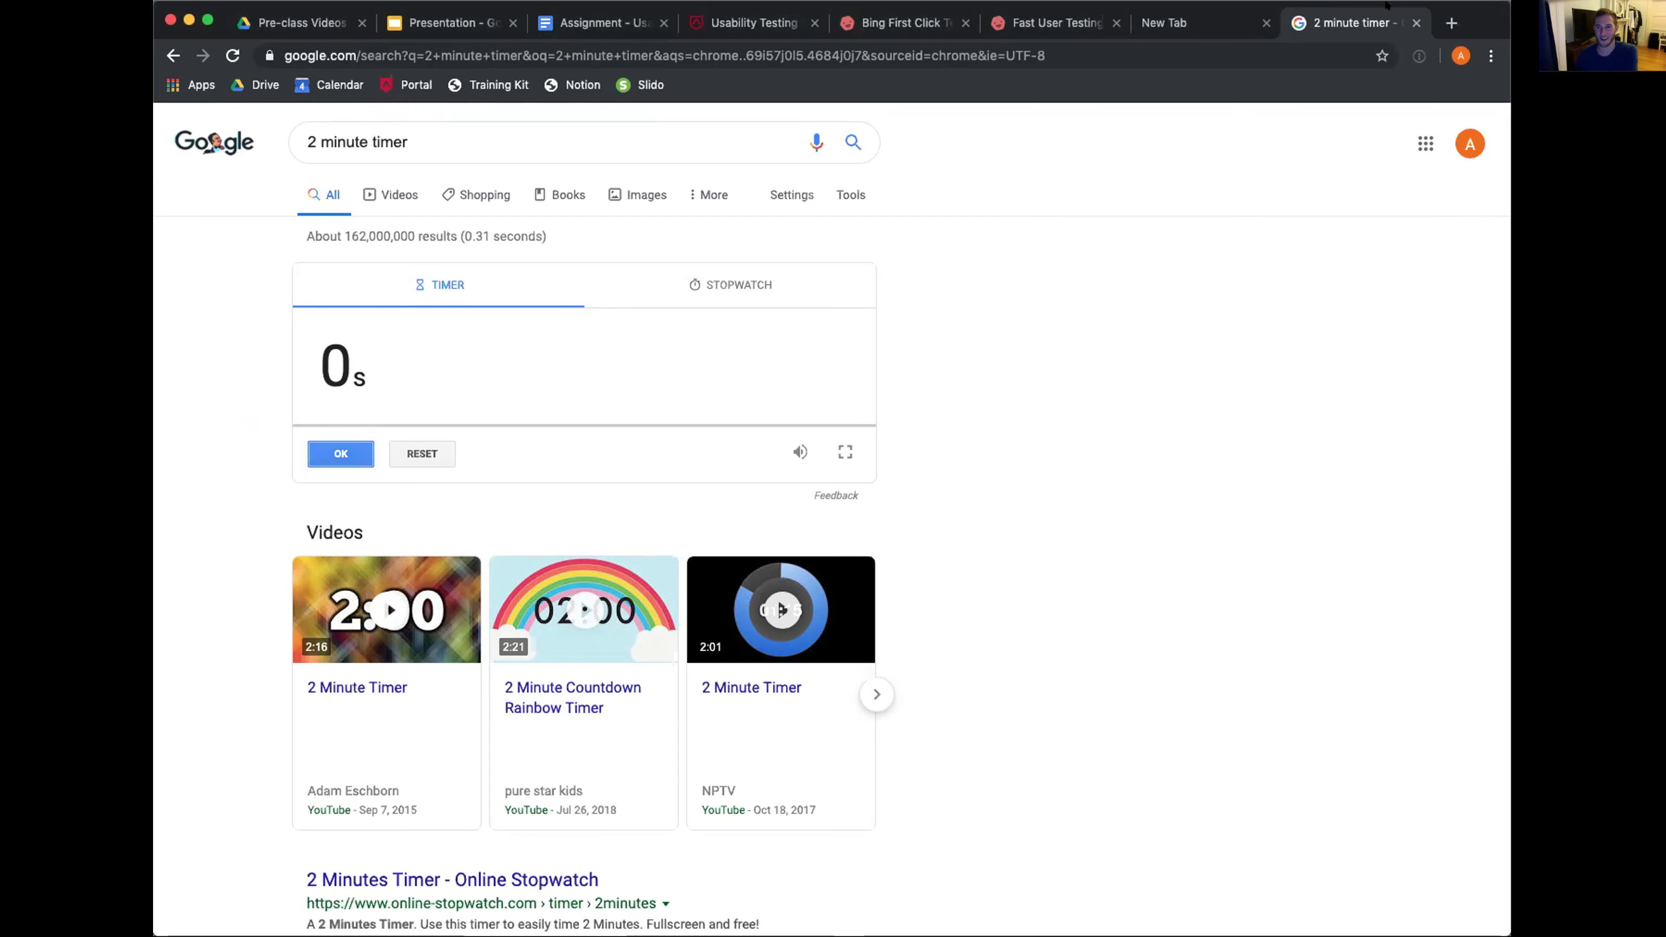
click(1414, 23)
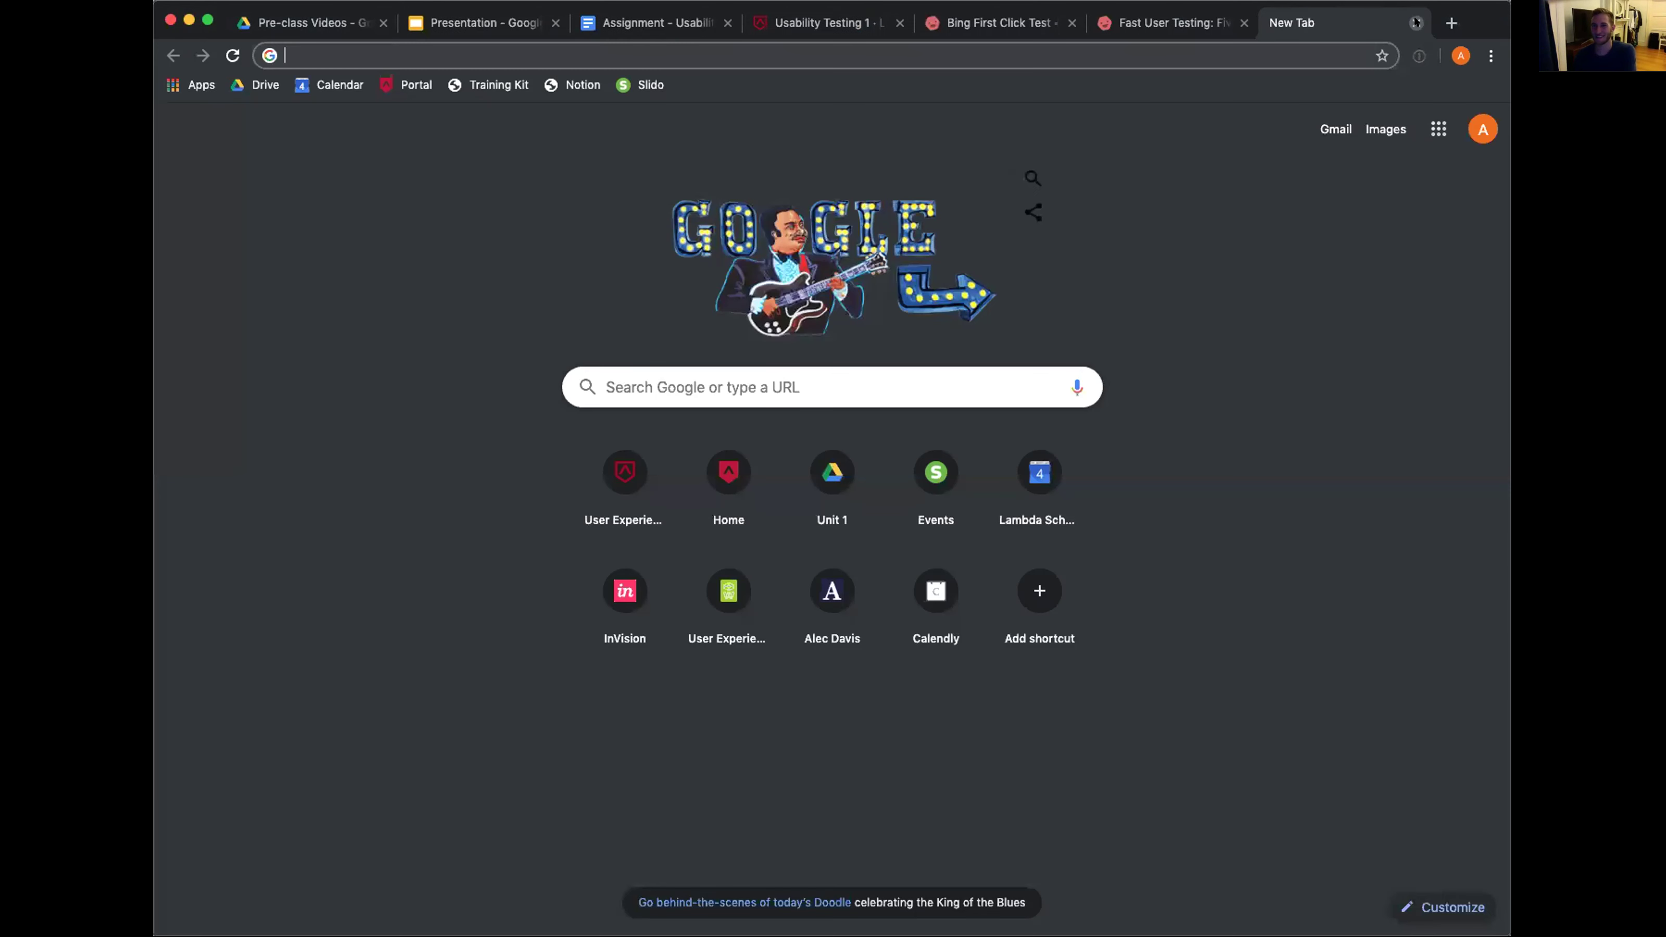
click(1414, 23)
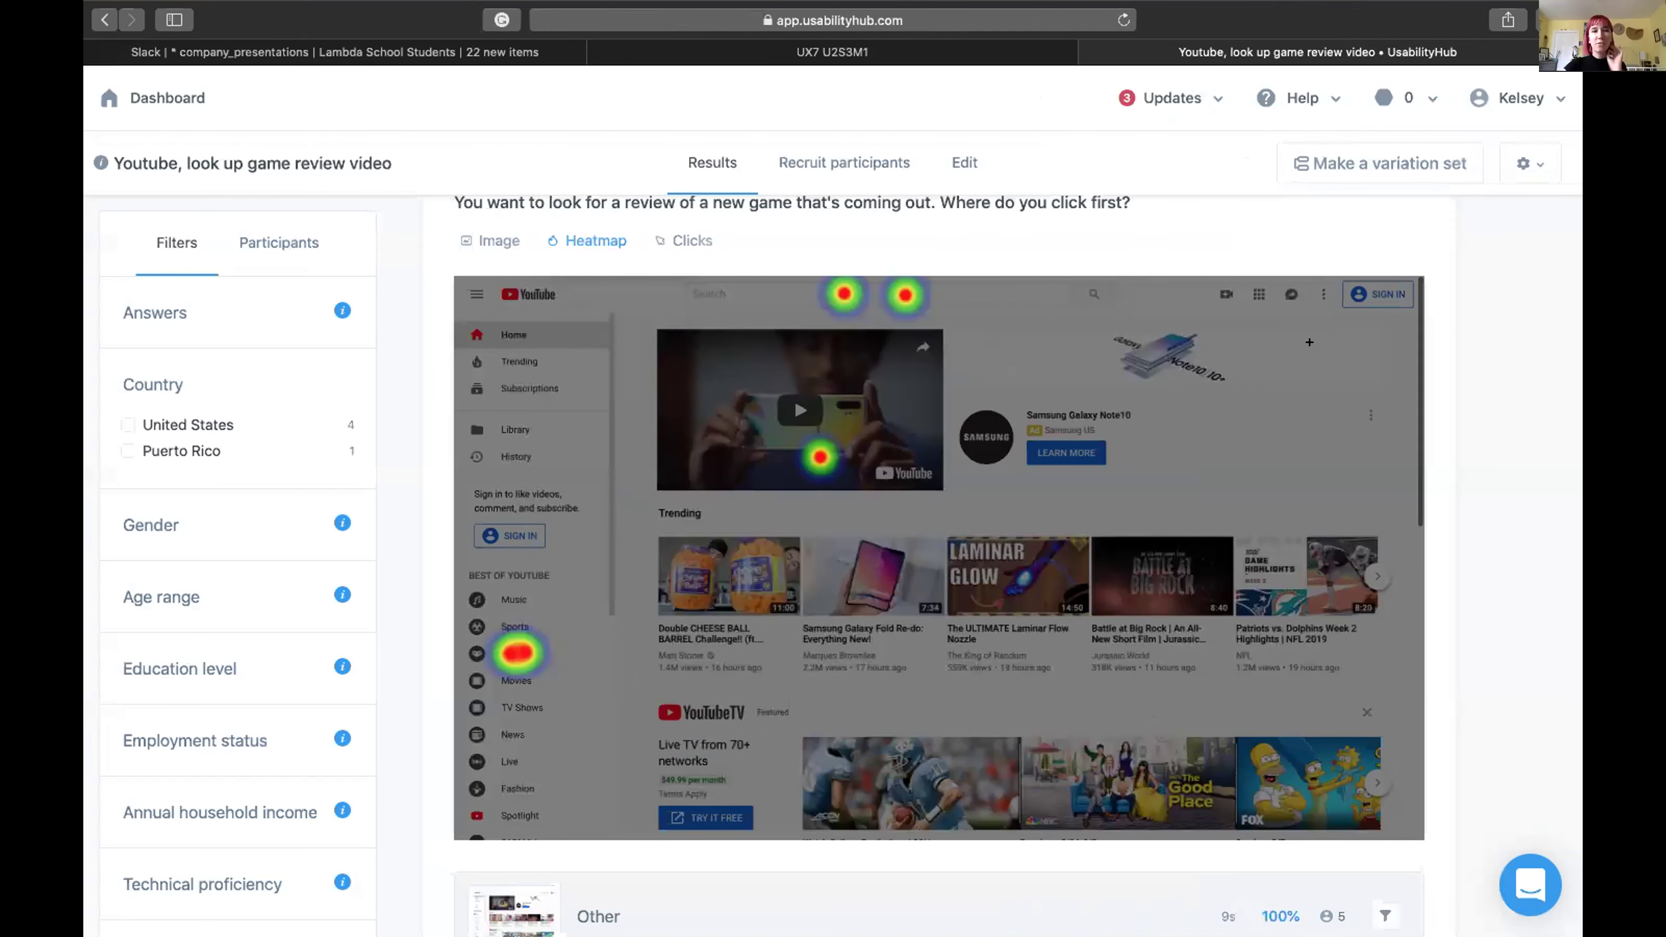
Examine the first click heatmap and participant summary in the "Youtube, look up game review video" results
scroll(1307, 412, up, 3)
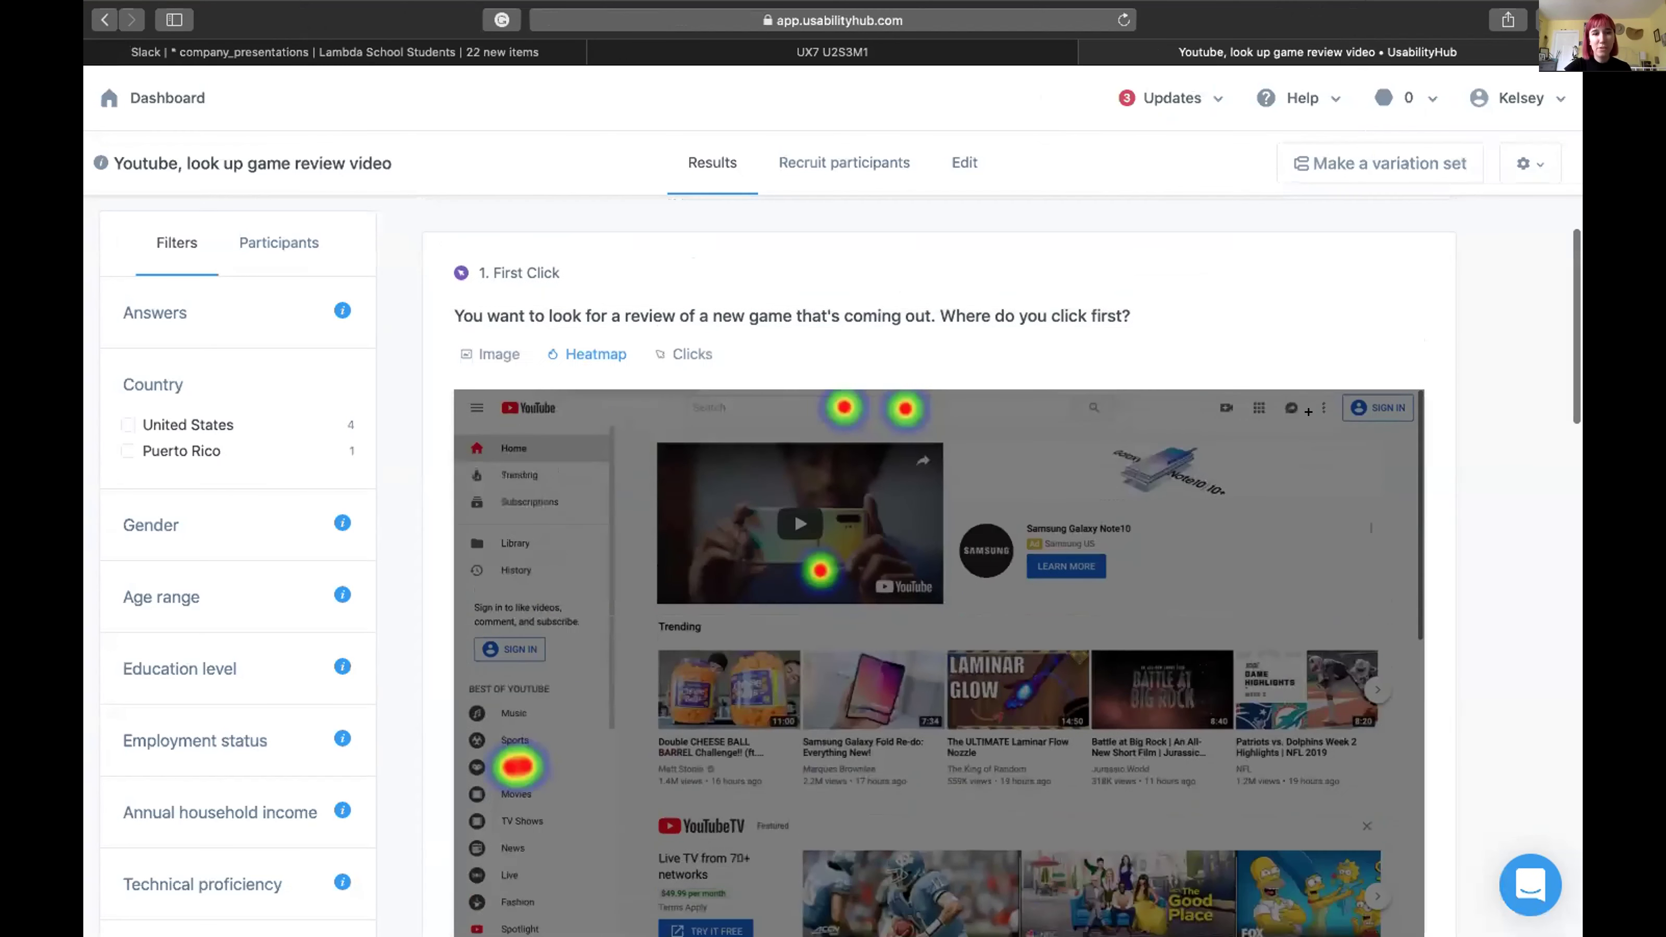
scroll(1308, 412, down, 2)
scroll(1308, 412, down, 1)
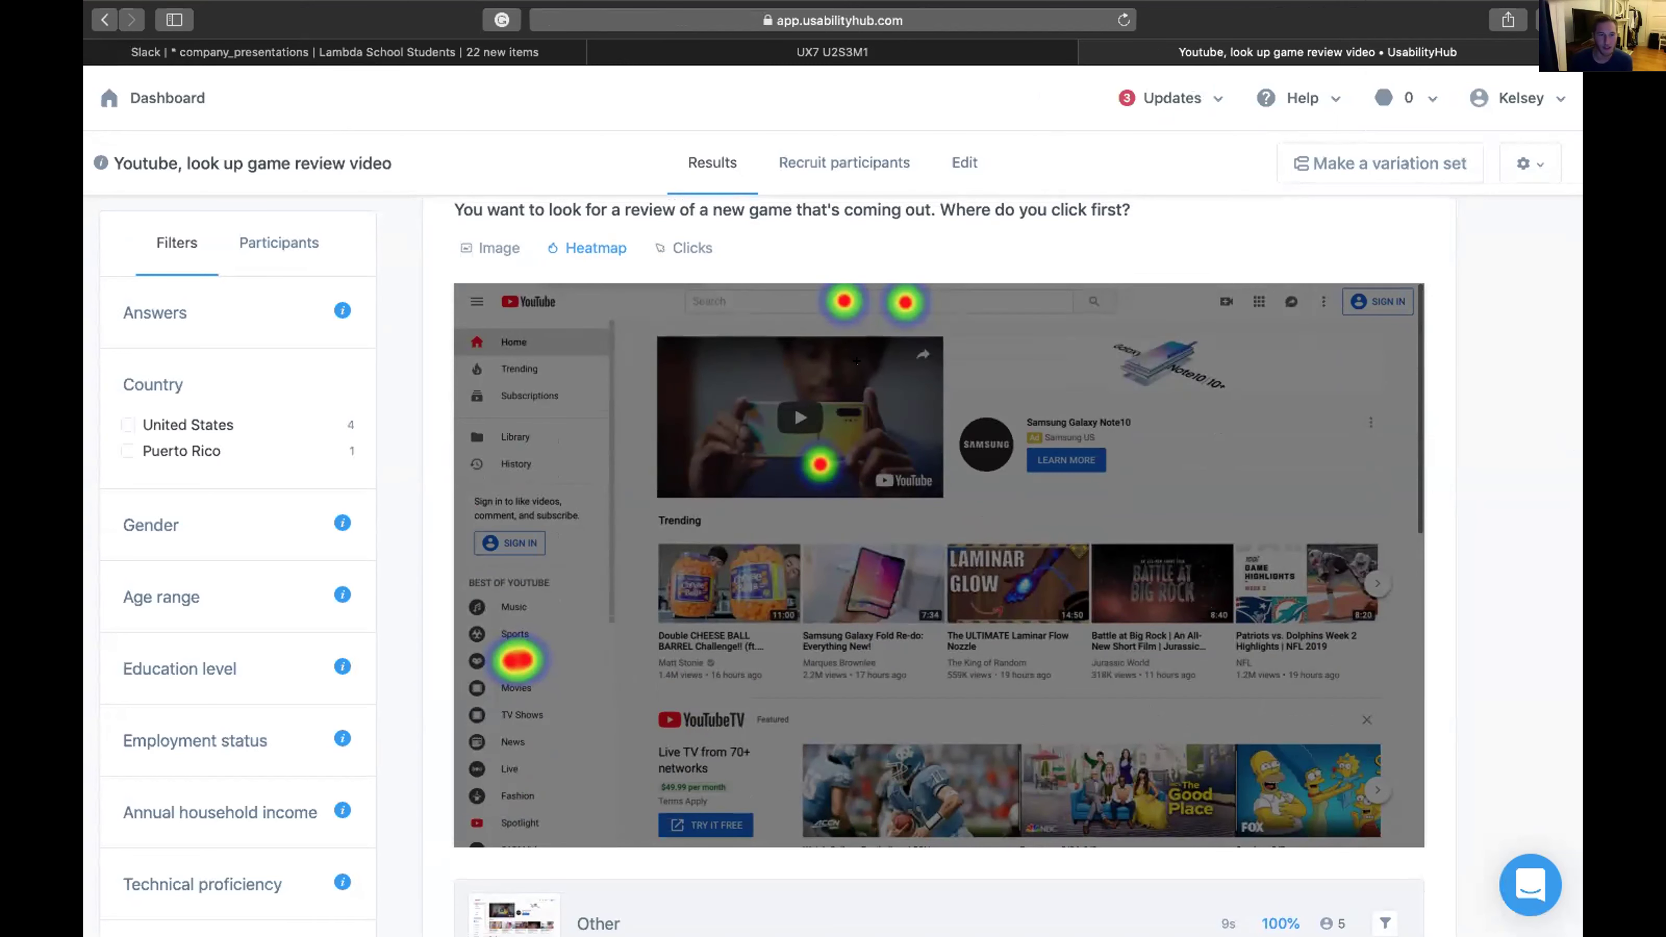
scroll(856, 360, up, 5)
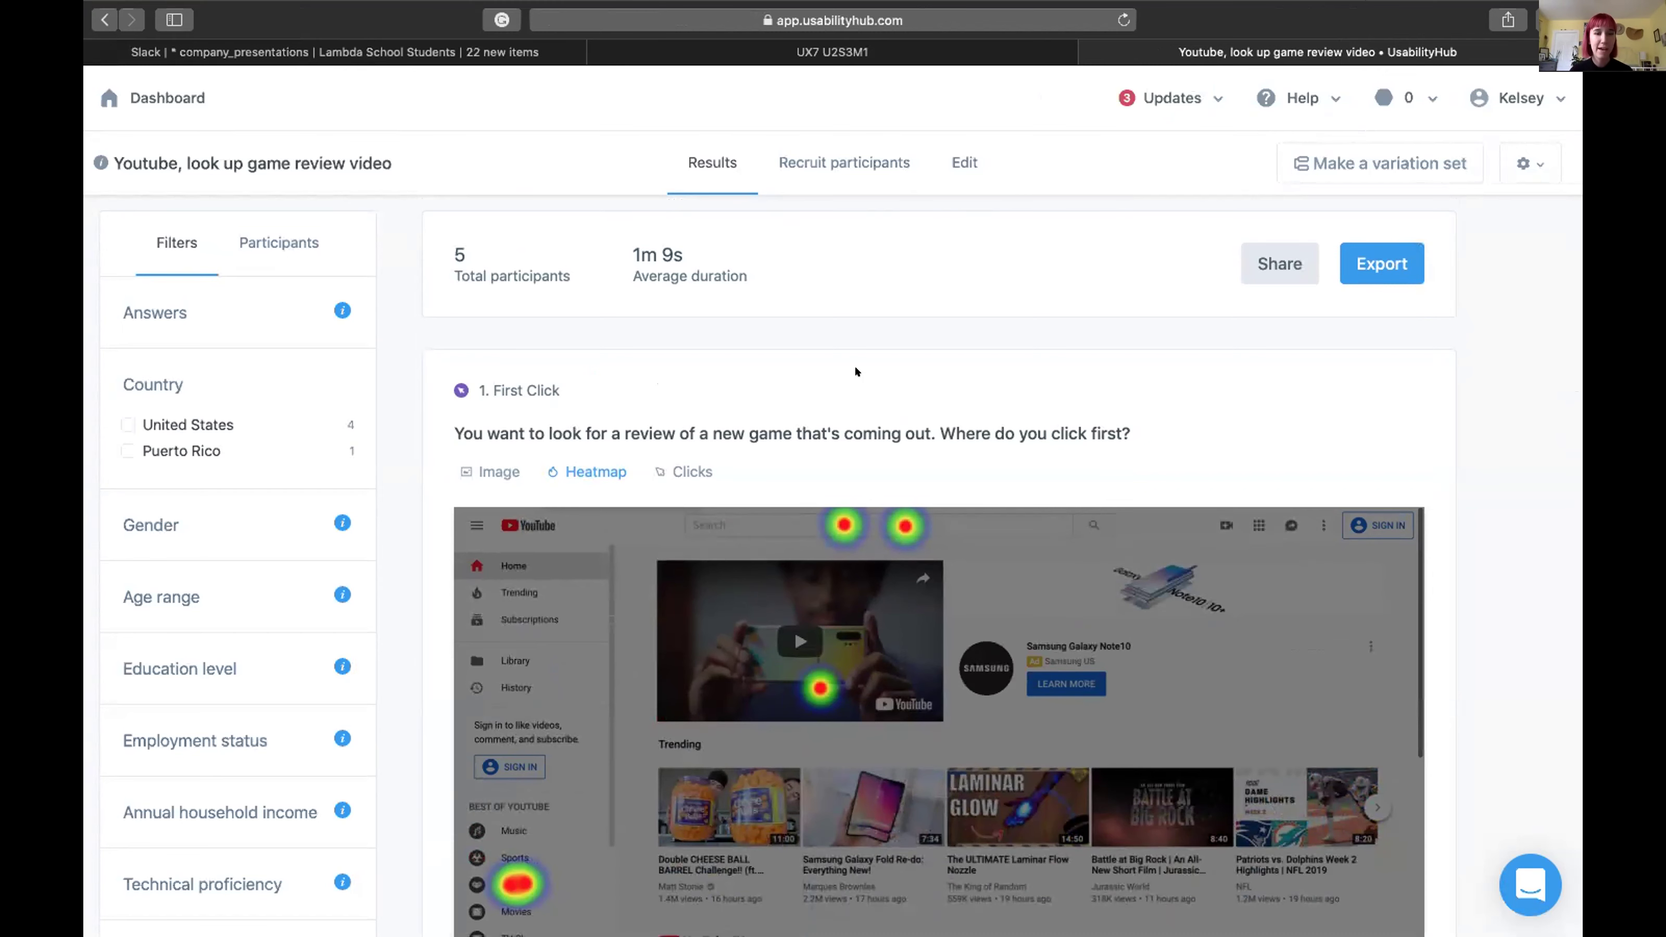
scroll(870, 311, down, 5)
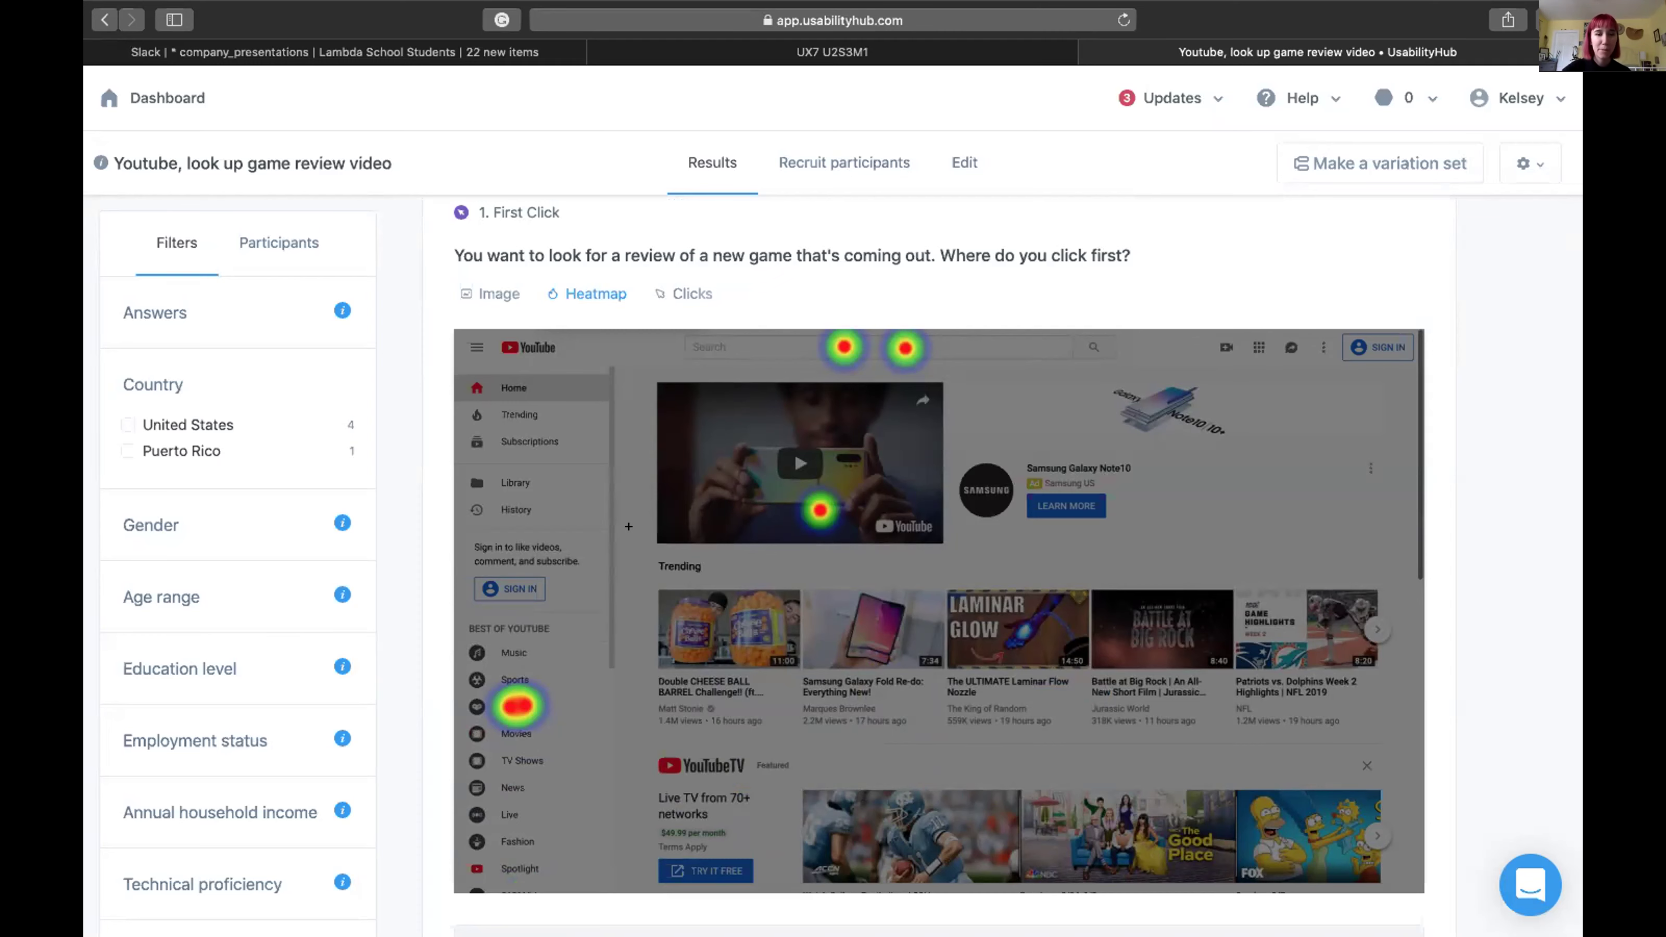
Read the answers to "Why did you click here?" and compare them with the click heatmap
scroll(629, 526, down, 8)
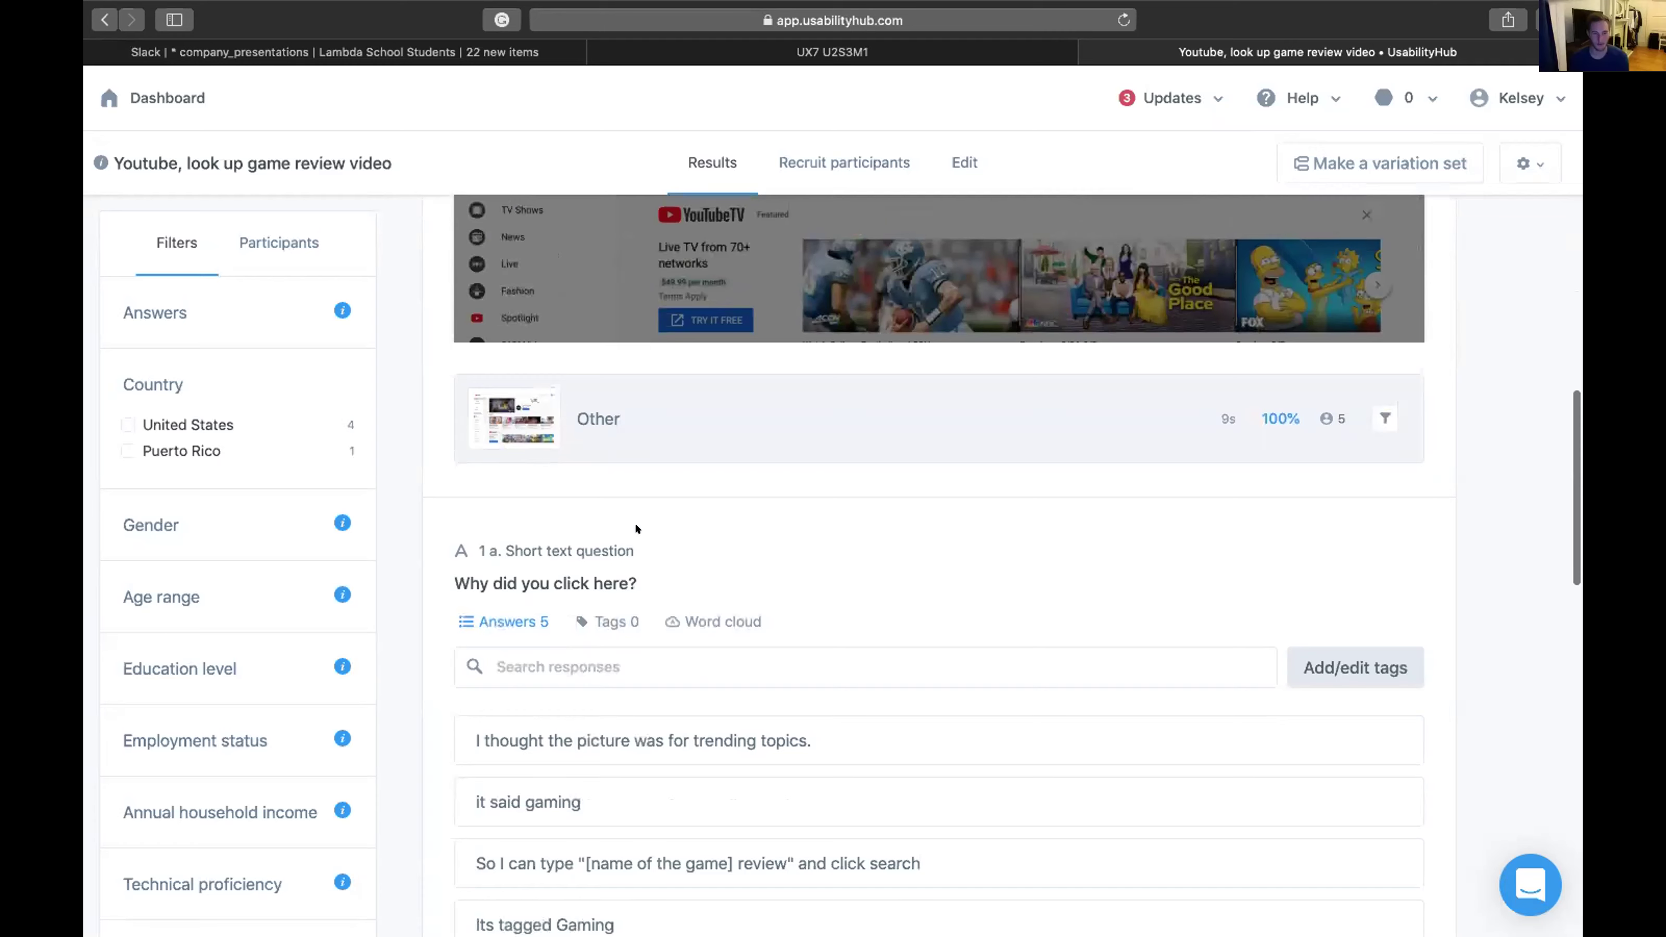
scroll(635, 522, down, 3)
scroll(630, 525, up, 10)
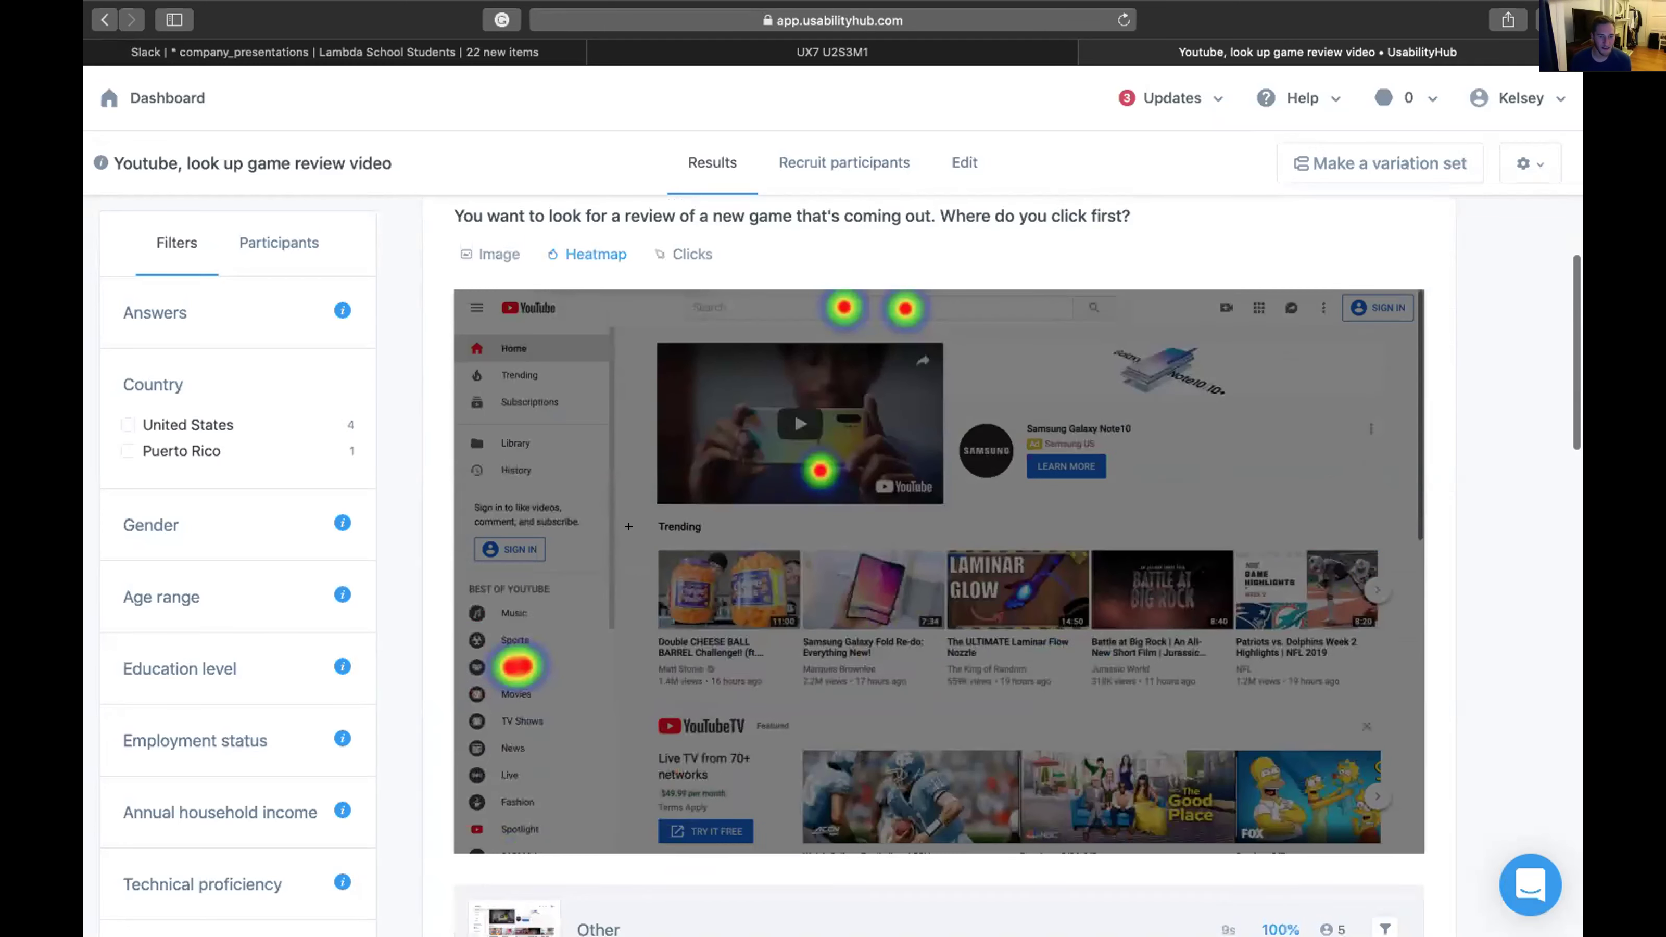
scroll(635, 523, down, 10)
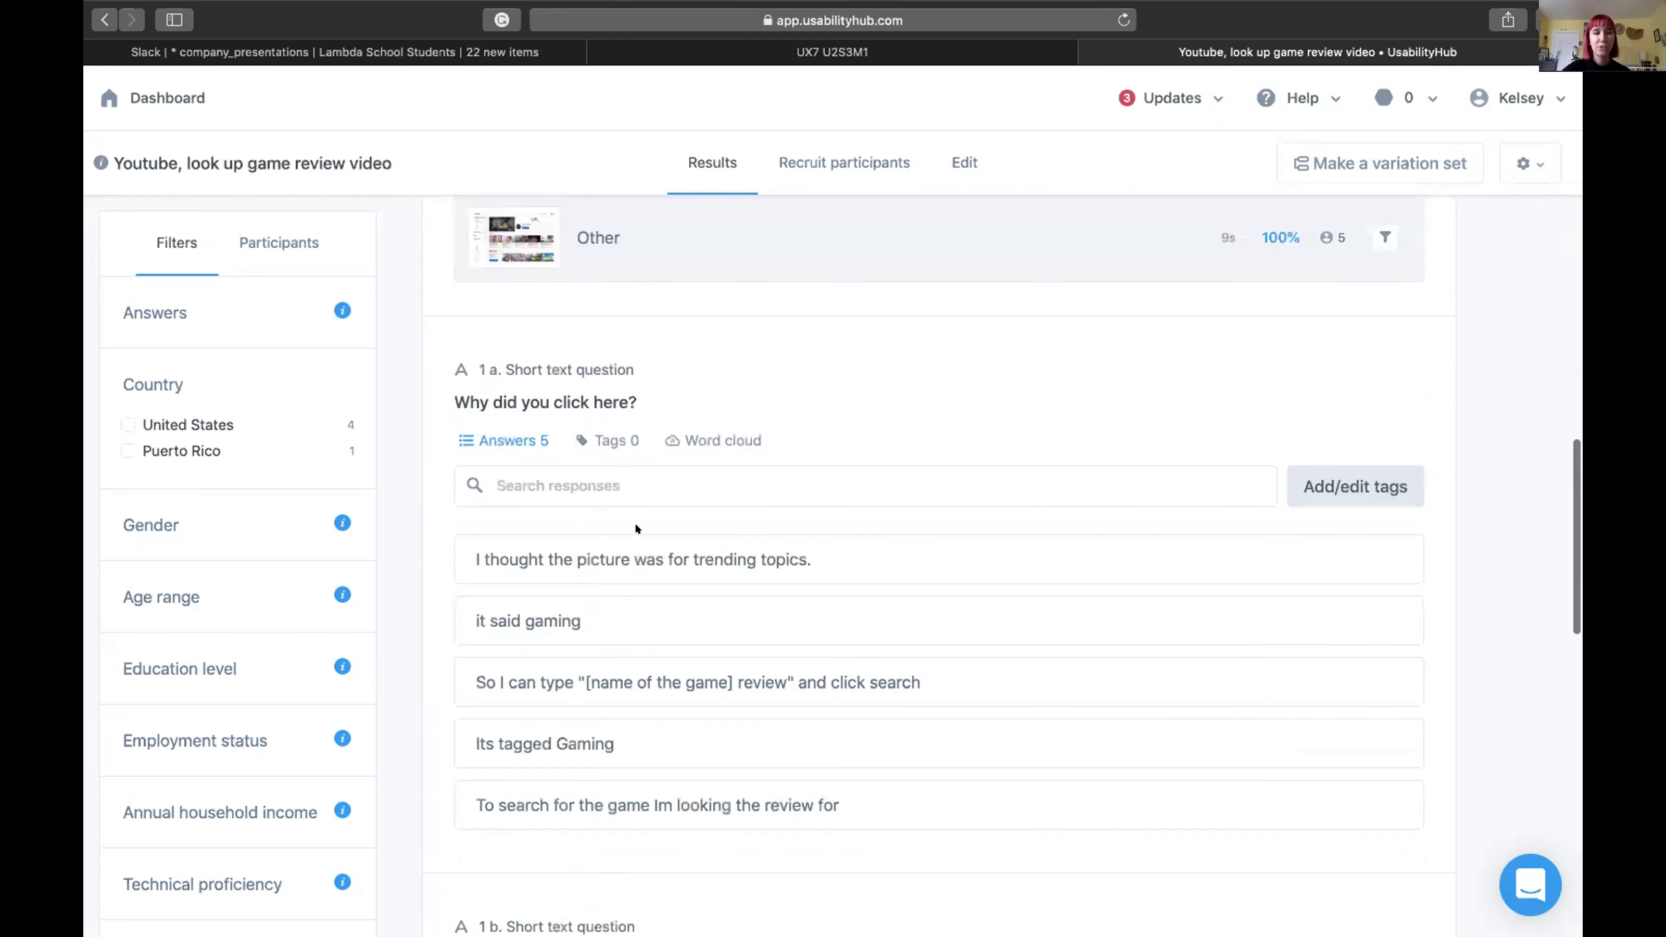
scroll(635, 522, down, 1)
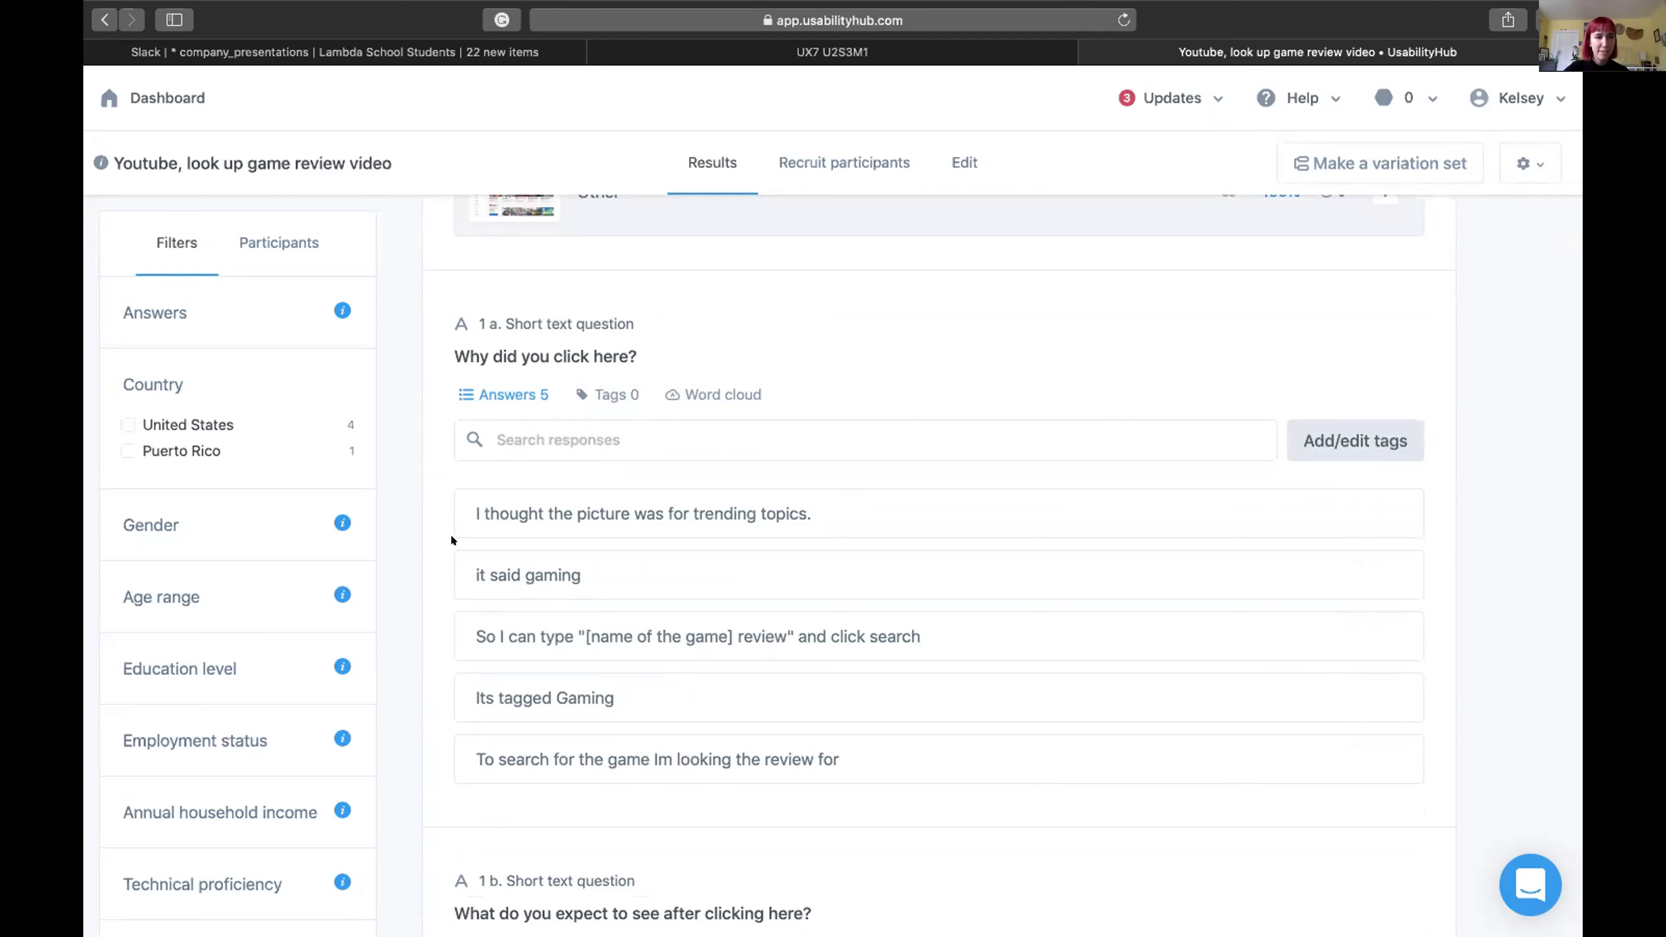
scroll(531, 494, up, 10)
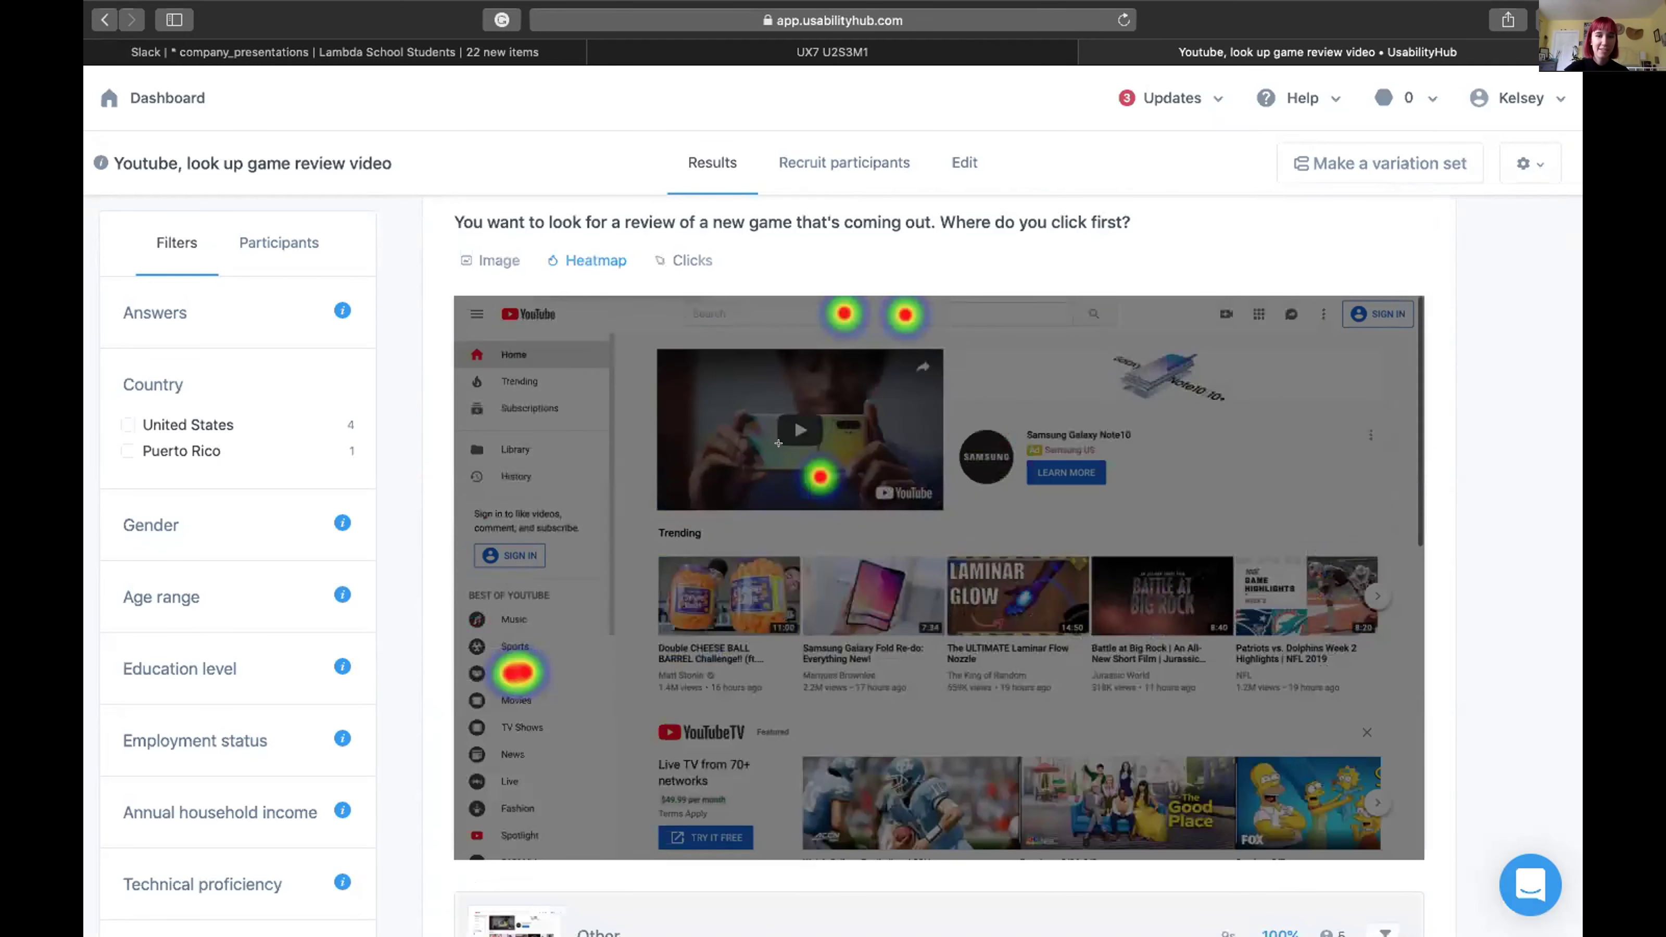
Read the answers to "Why did you click here?" and "What do you expect to see after clicking here?" alongside the YouTube click heatmap
scroll(744, 440, down, 10)
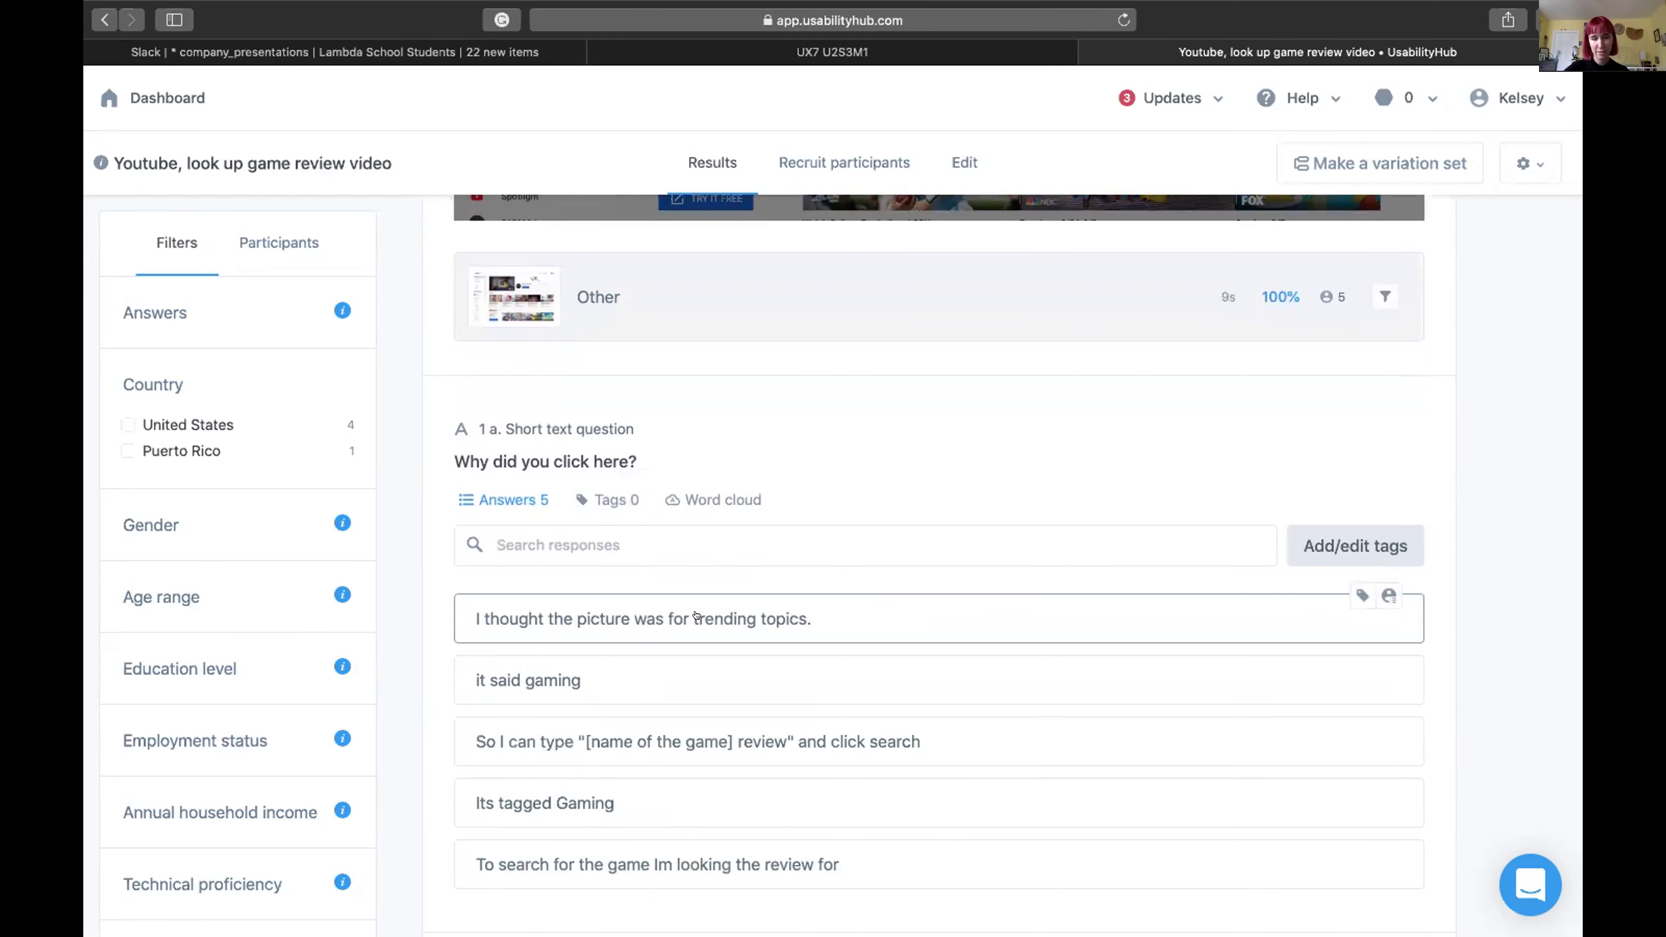
scroll(697, 615, down, 8)
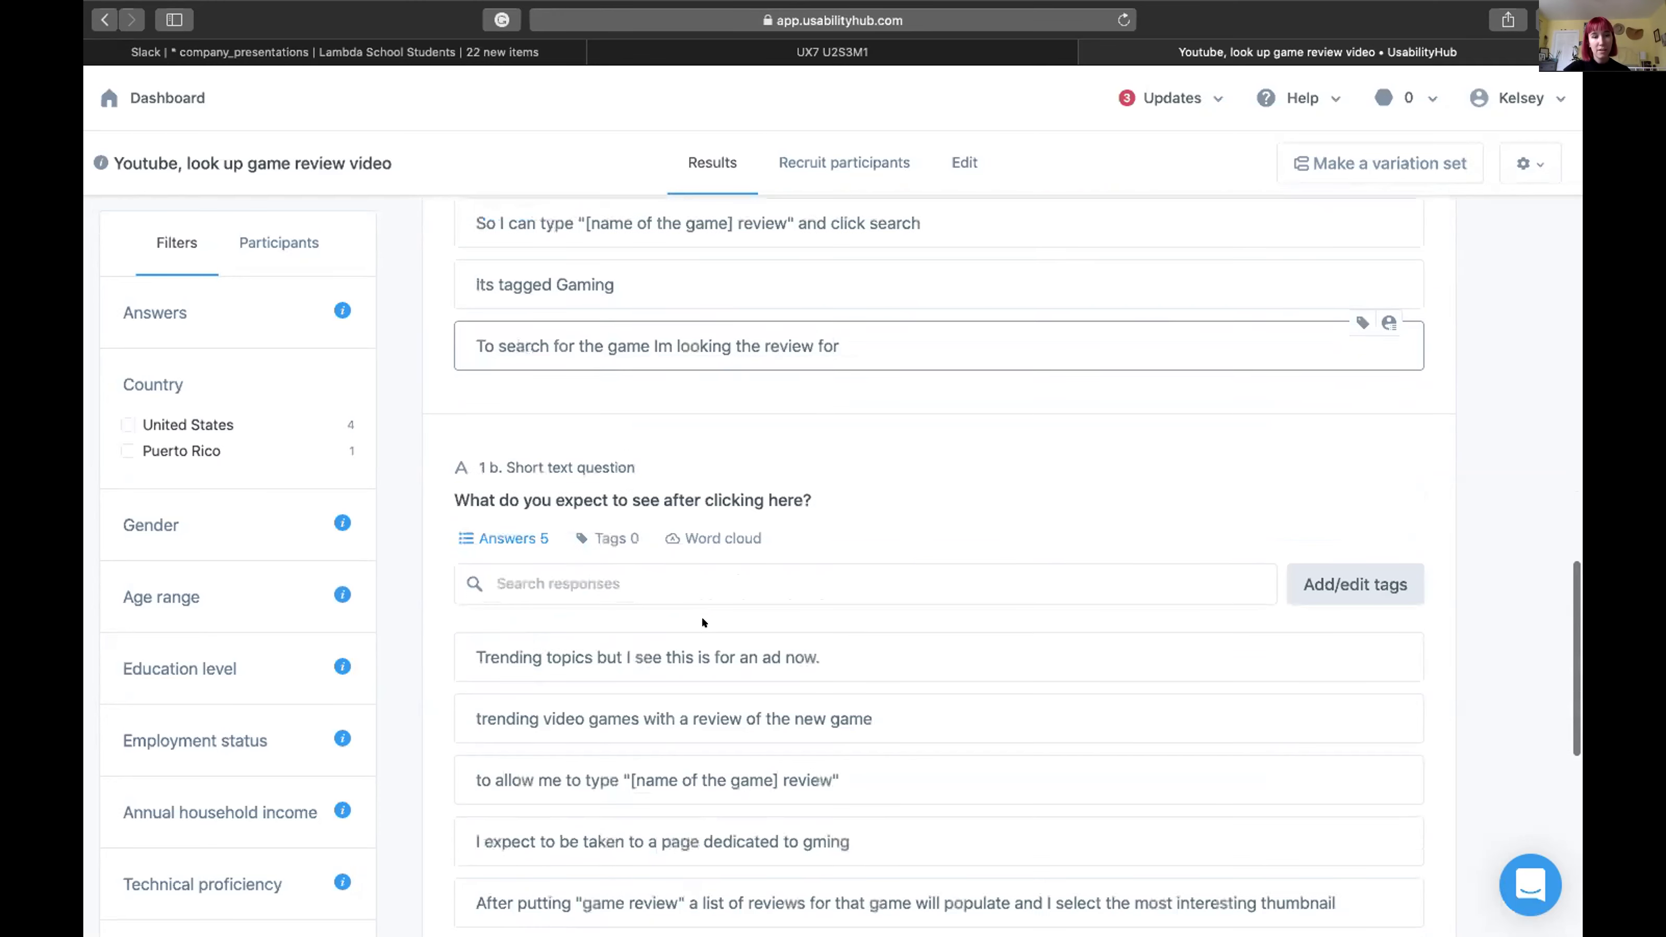
scroll(702, 616, down, 2)
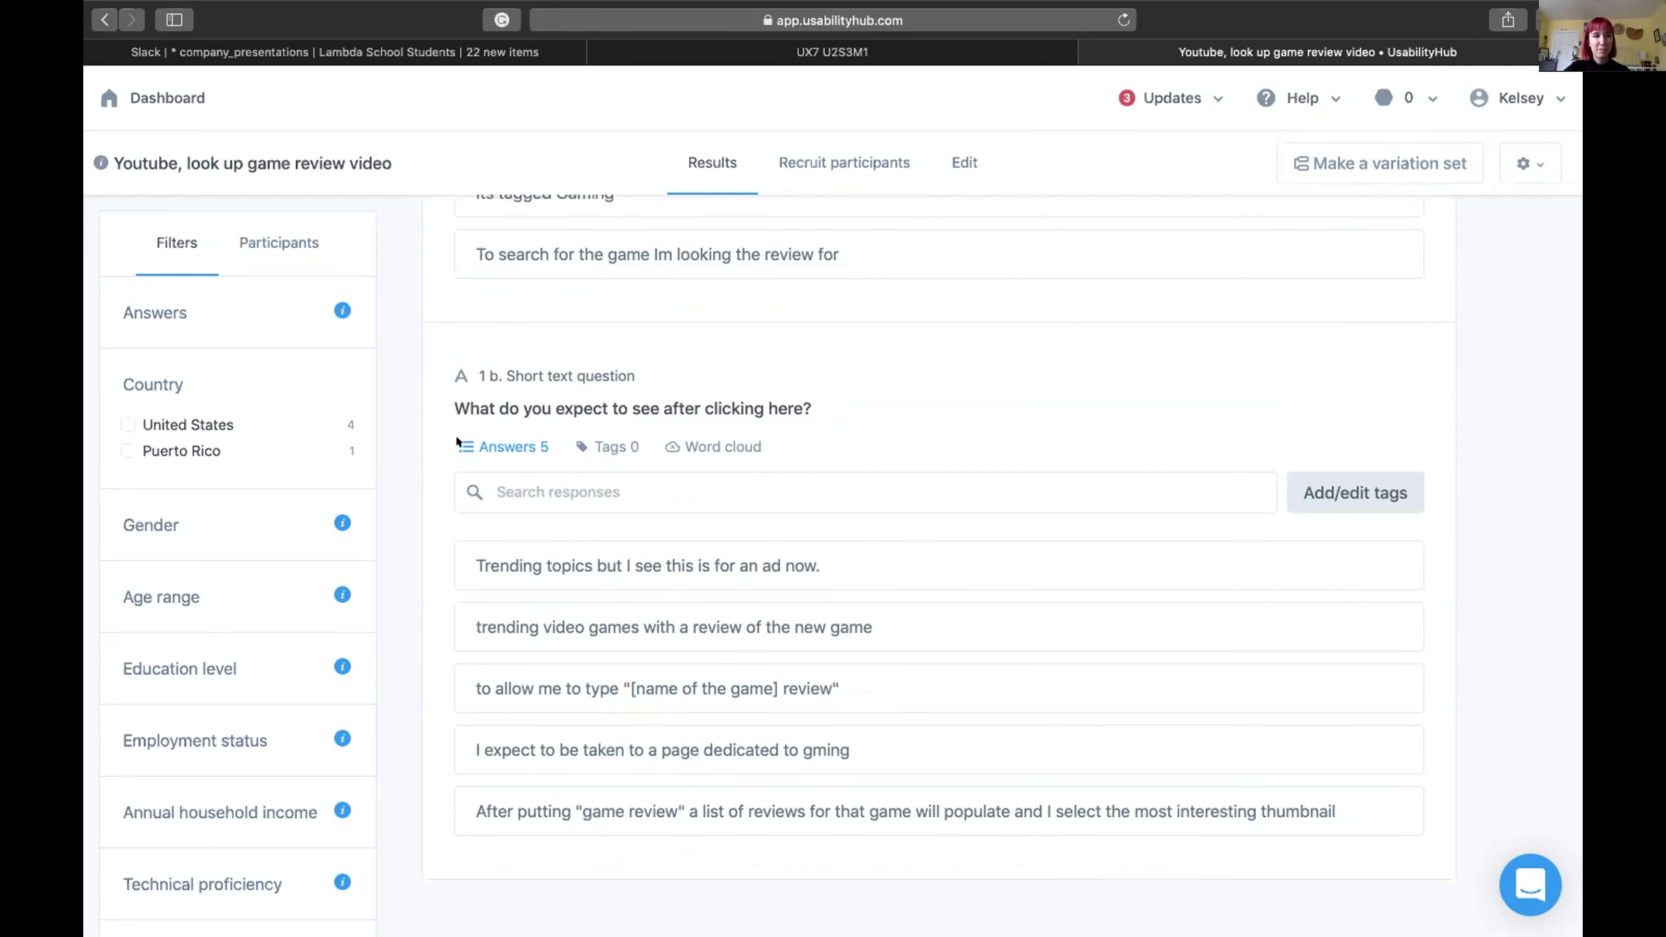
scroll(456, 435, up, 10)
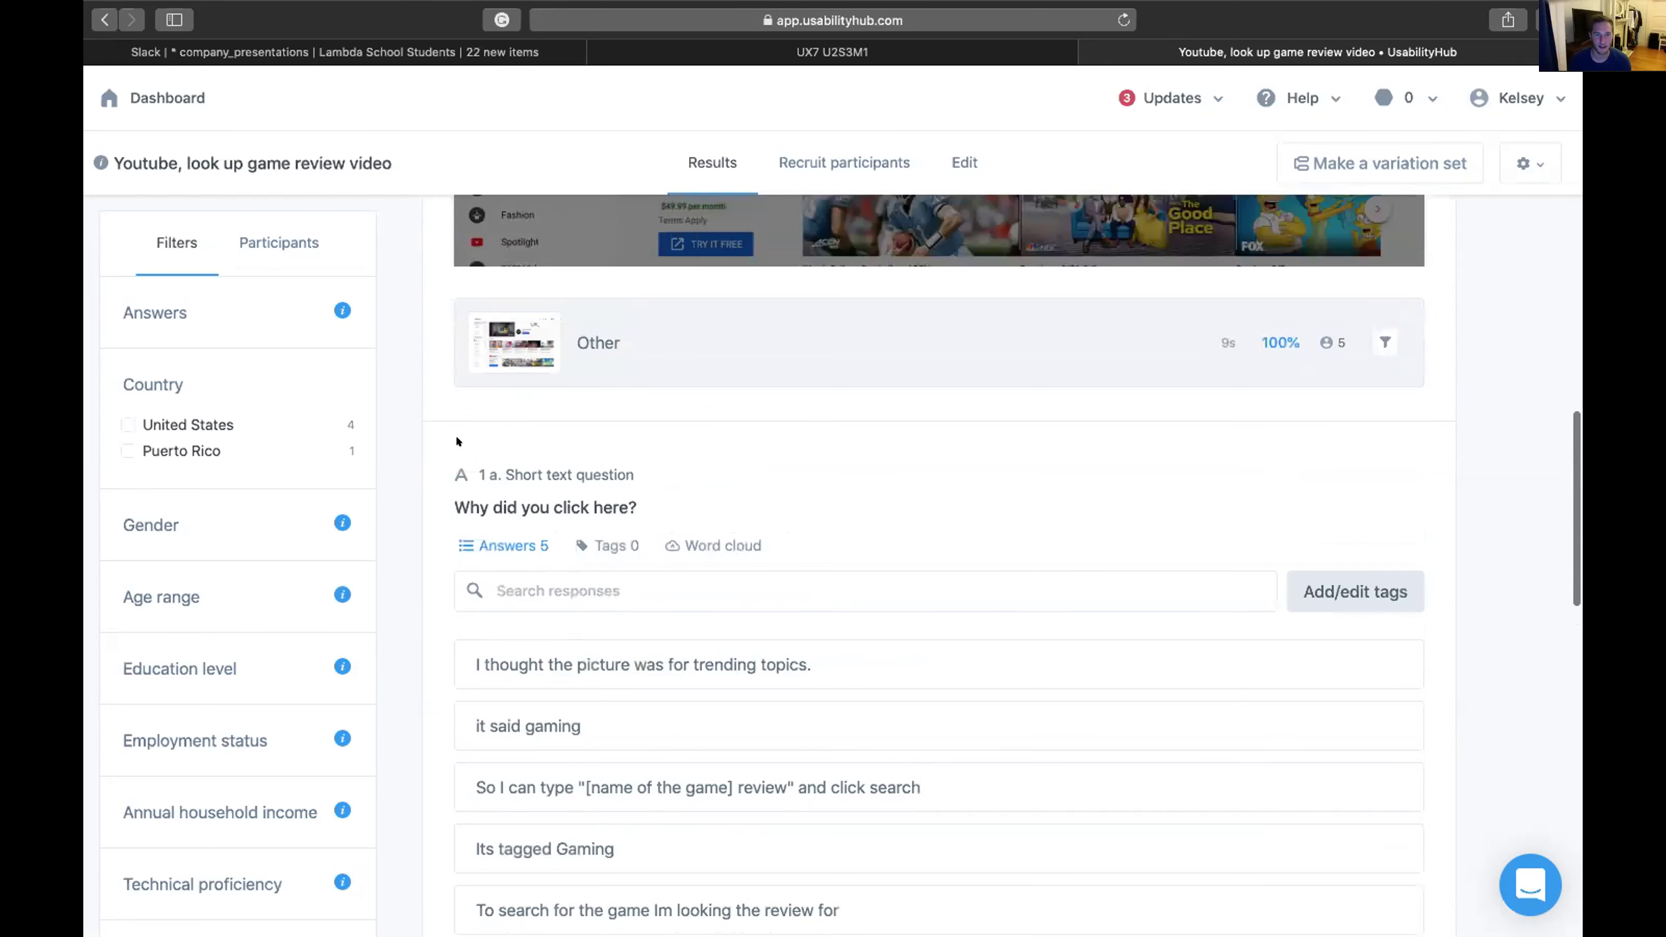
scroll(456, 435, up, 10)
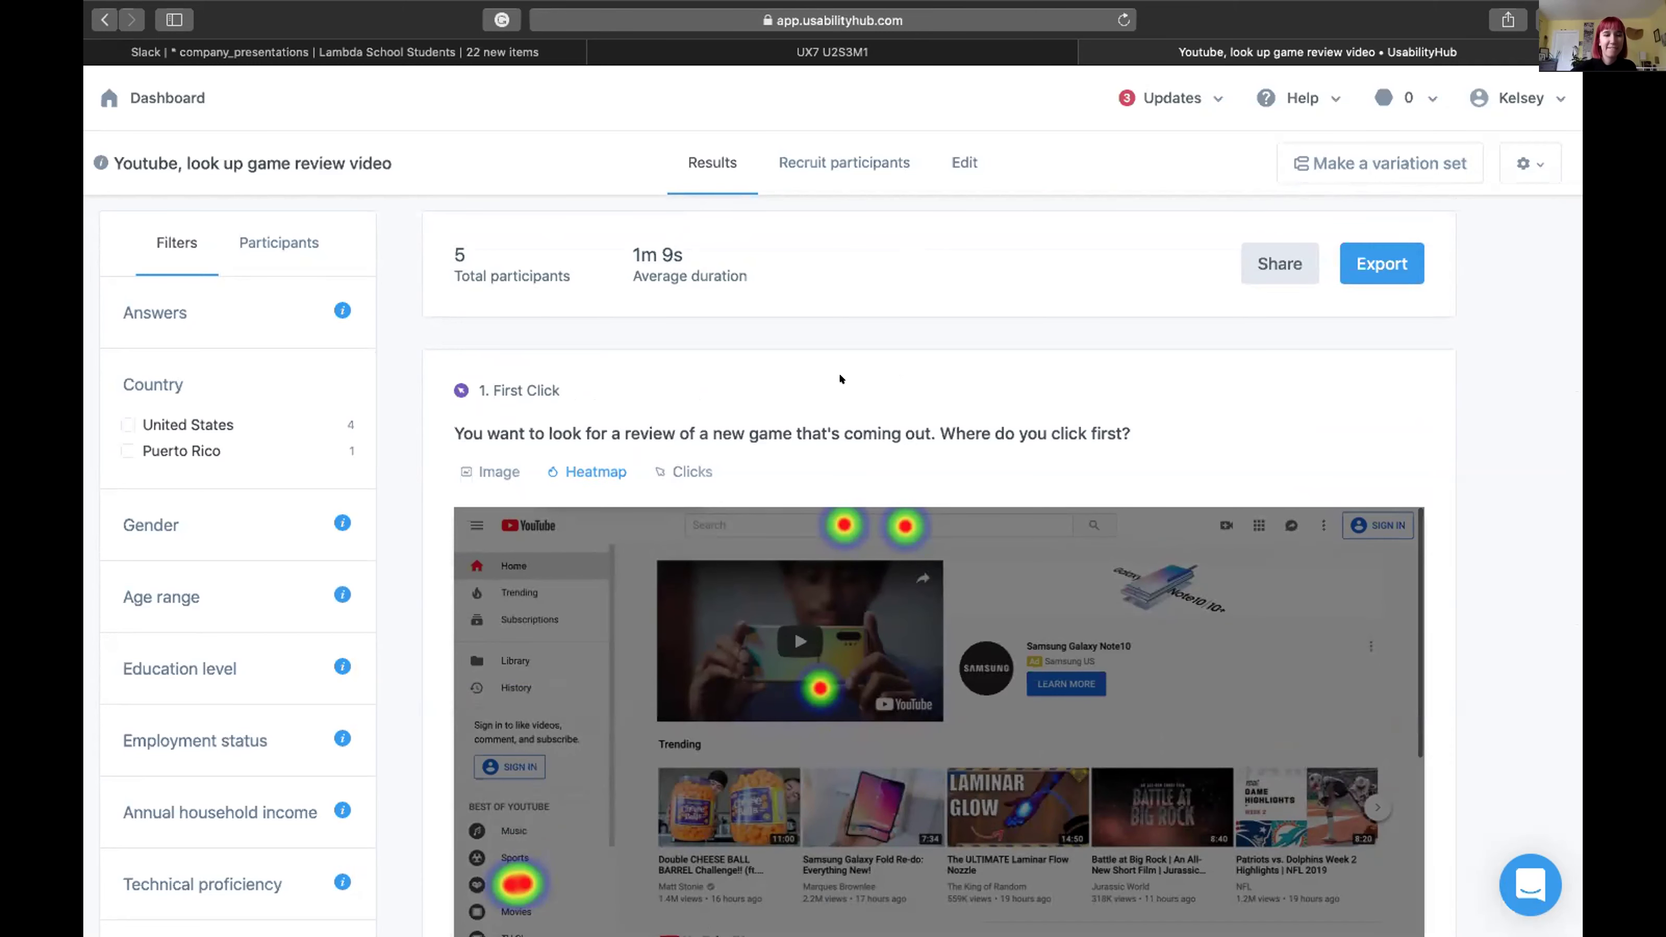
scroll(839, 379, down, 10)
scroll(840, 378, down, 4)
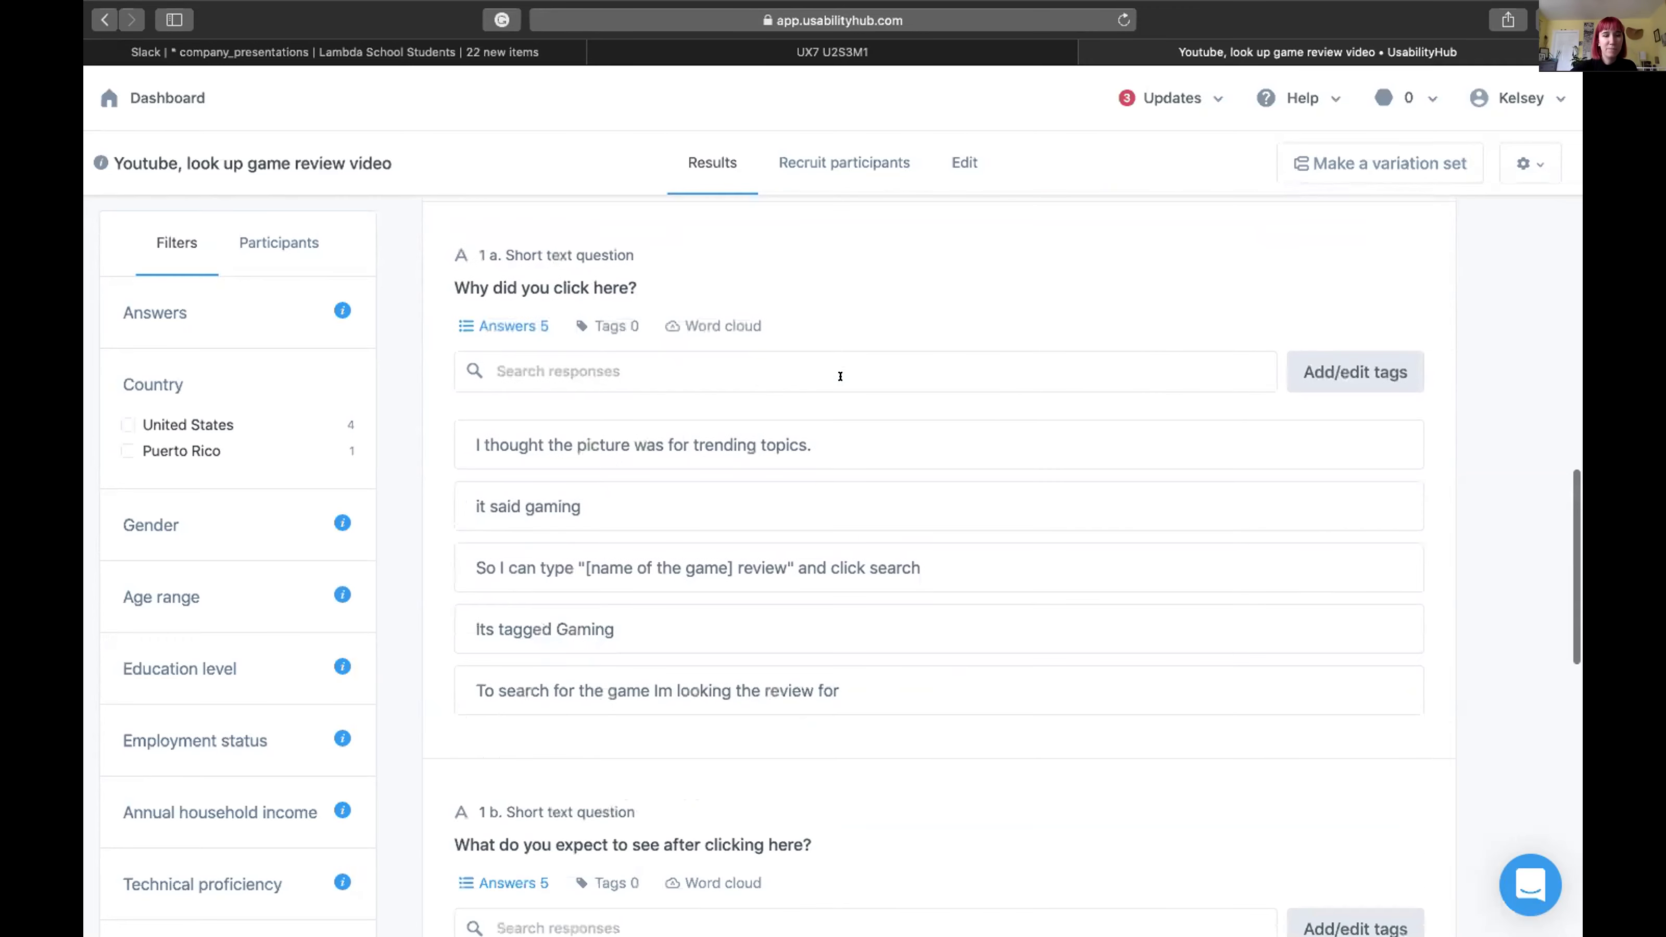
scroll(840, 379, down, 8)
scroll(840, 376, down, 1)
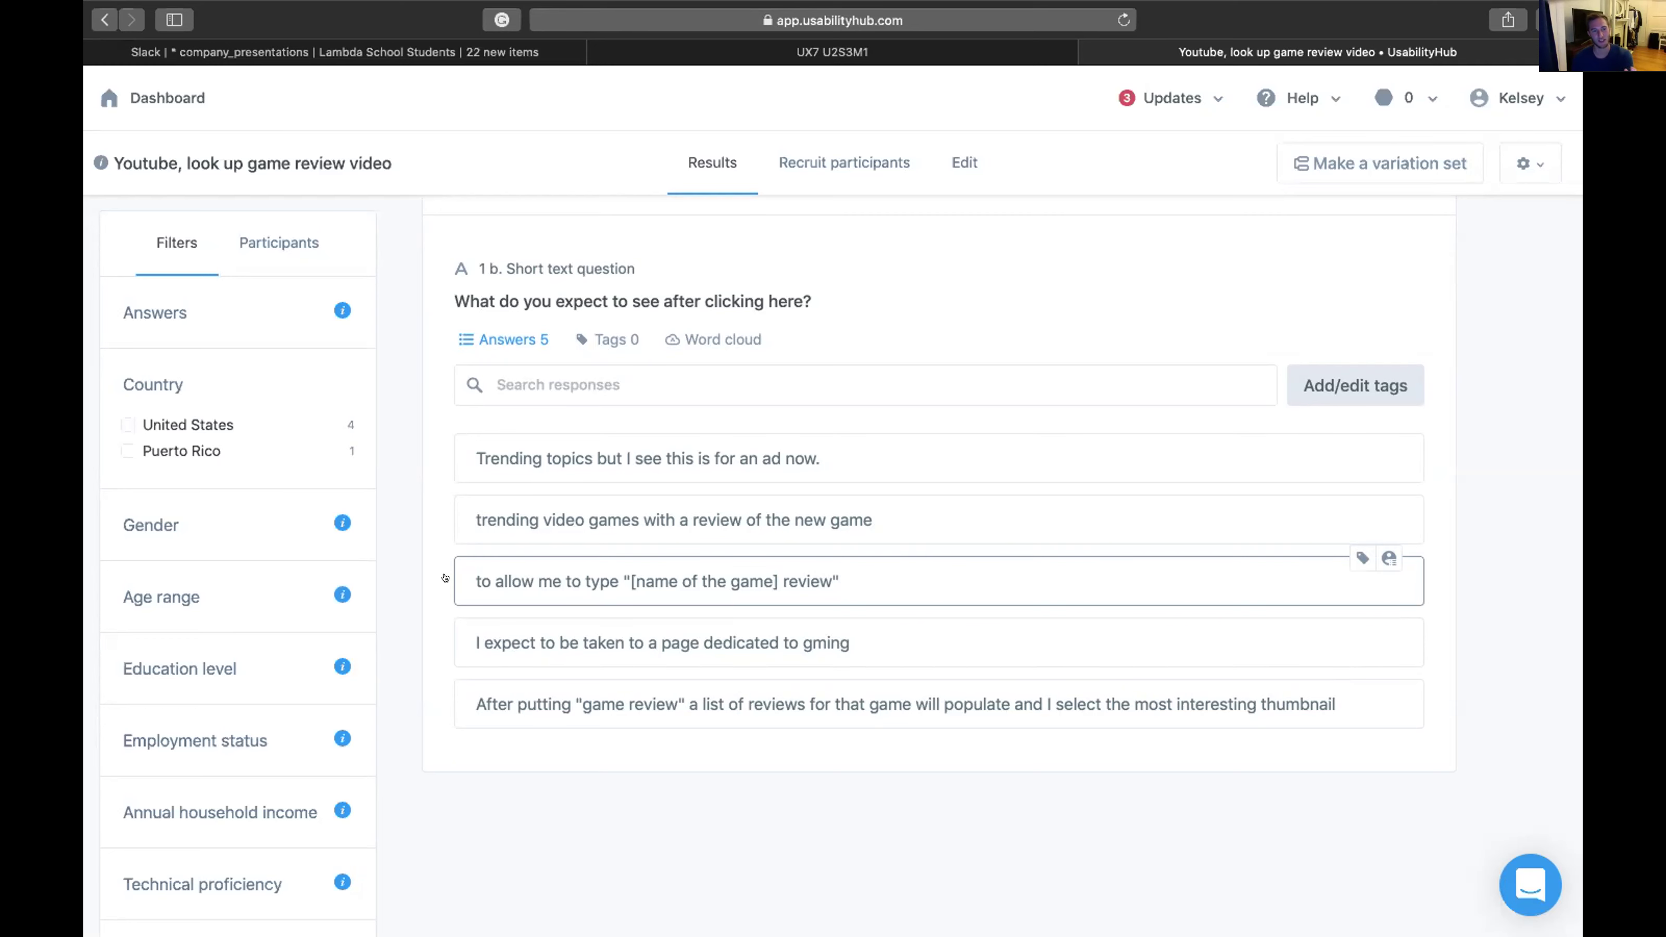
scroll(444, 578, up, 20)
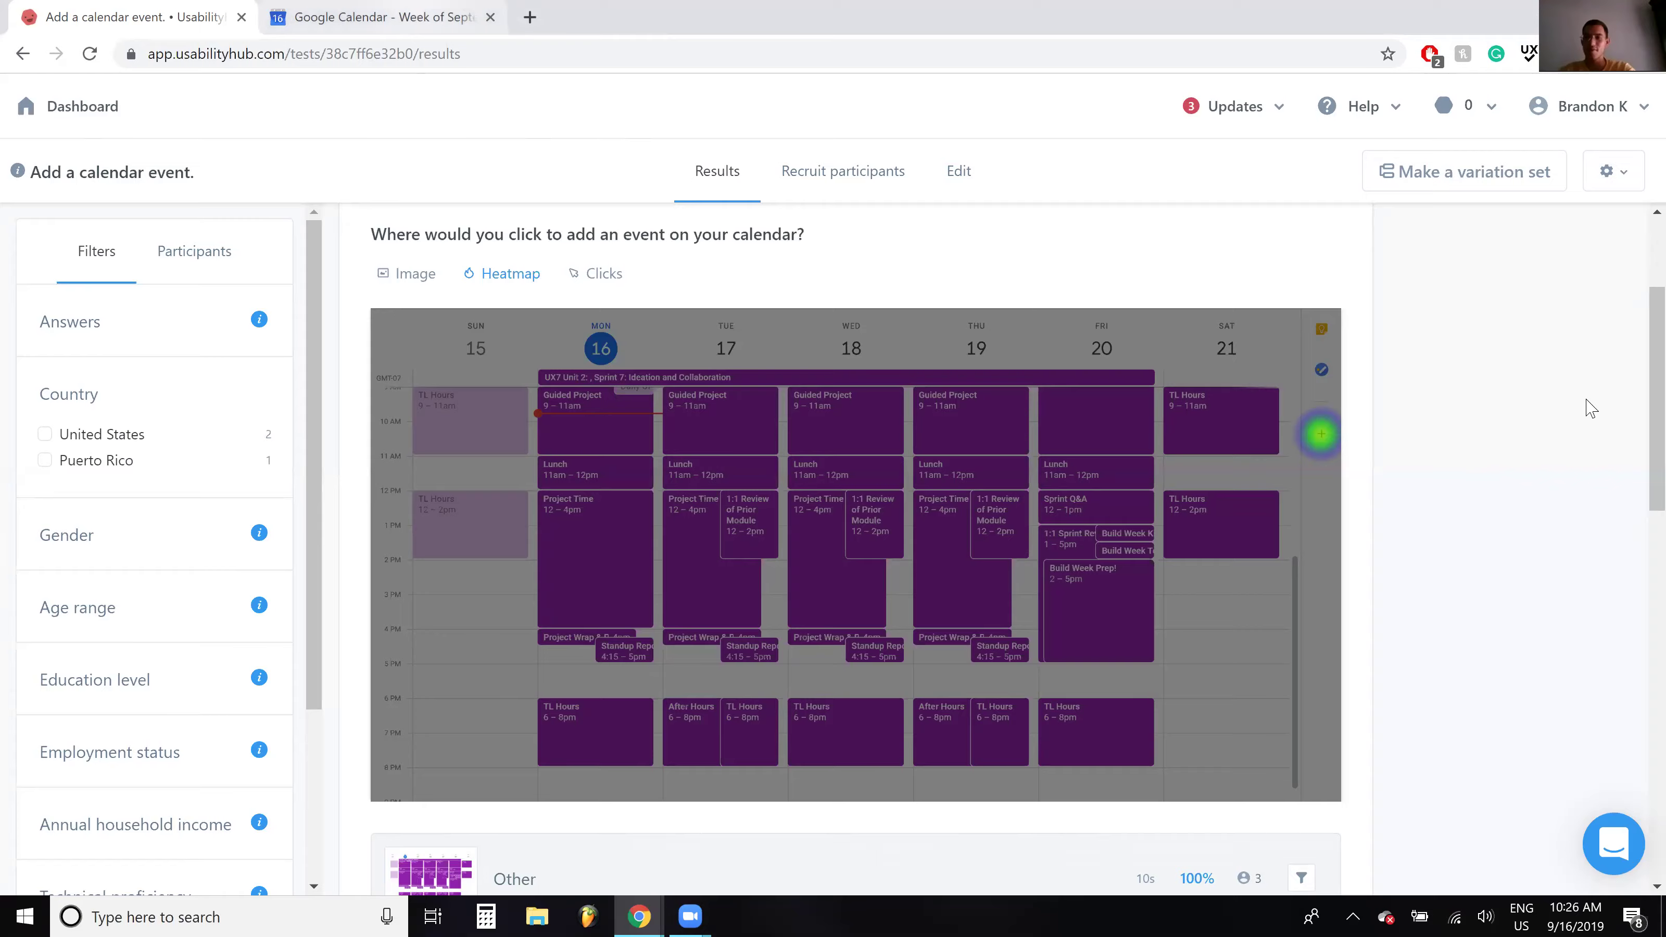
Switch to Google Calendar, open the add-ons marketplace, look through the add-ons that work with Calendar, and close it
key(ctrl+Tab)
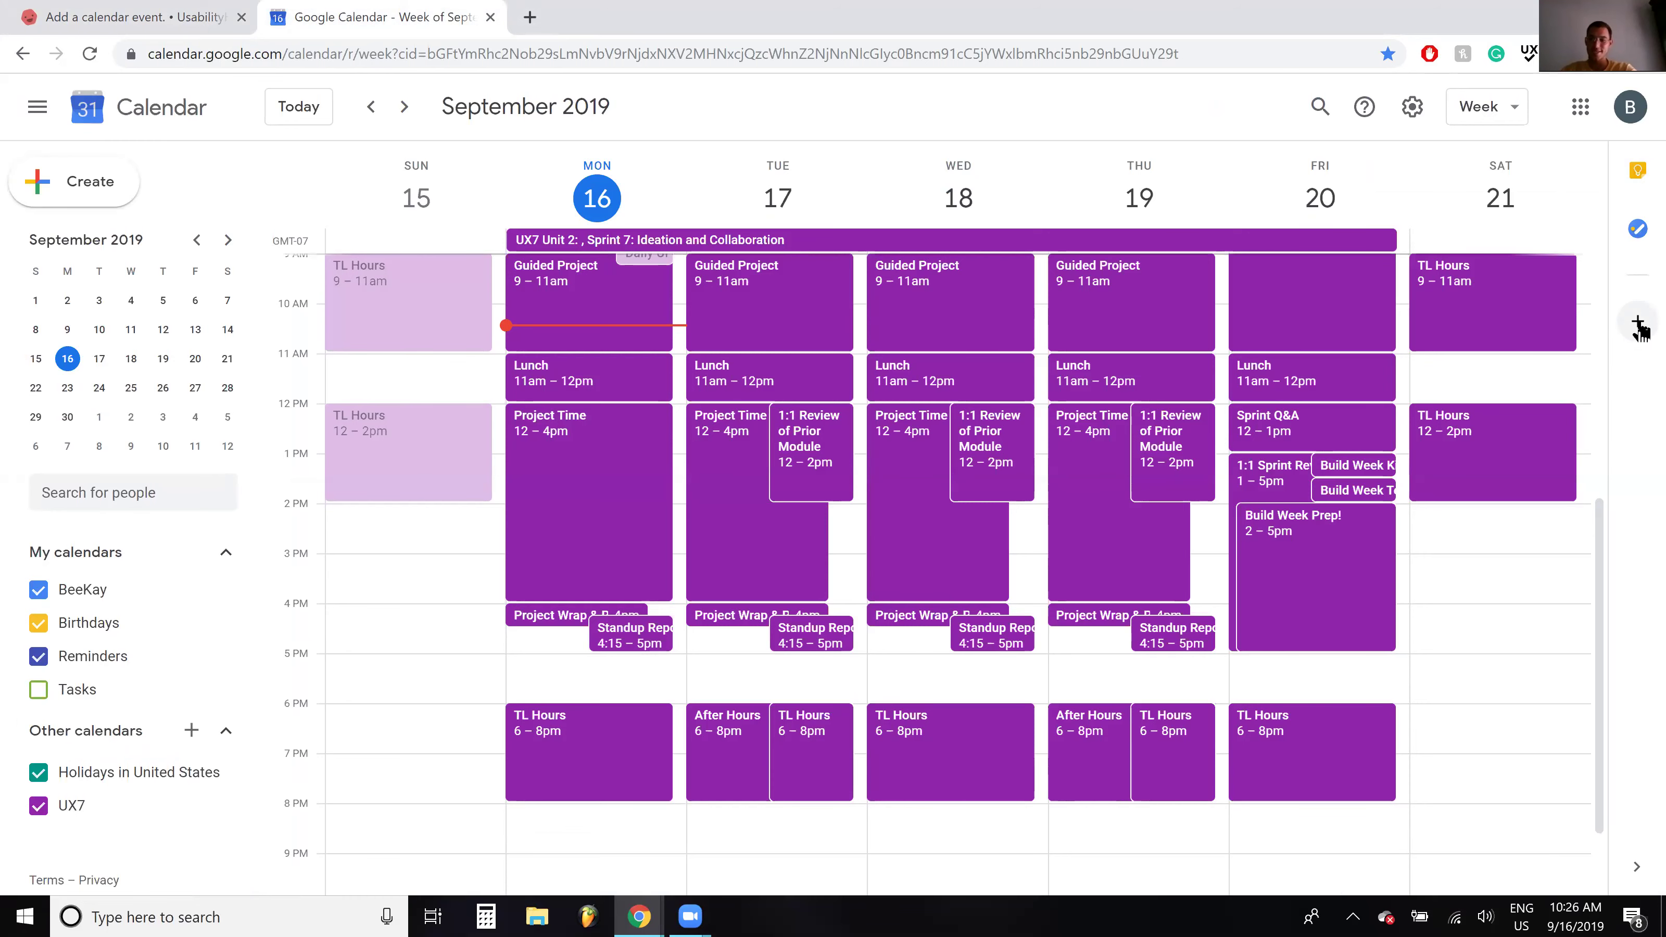
click(1637, 323)
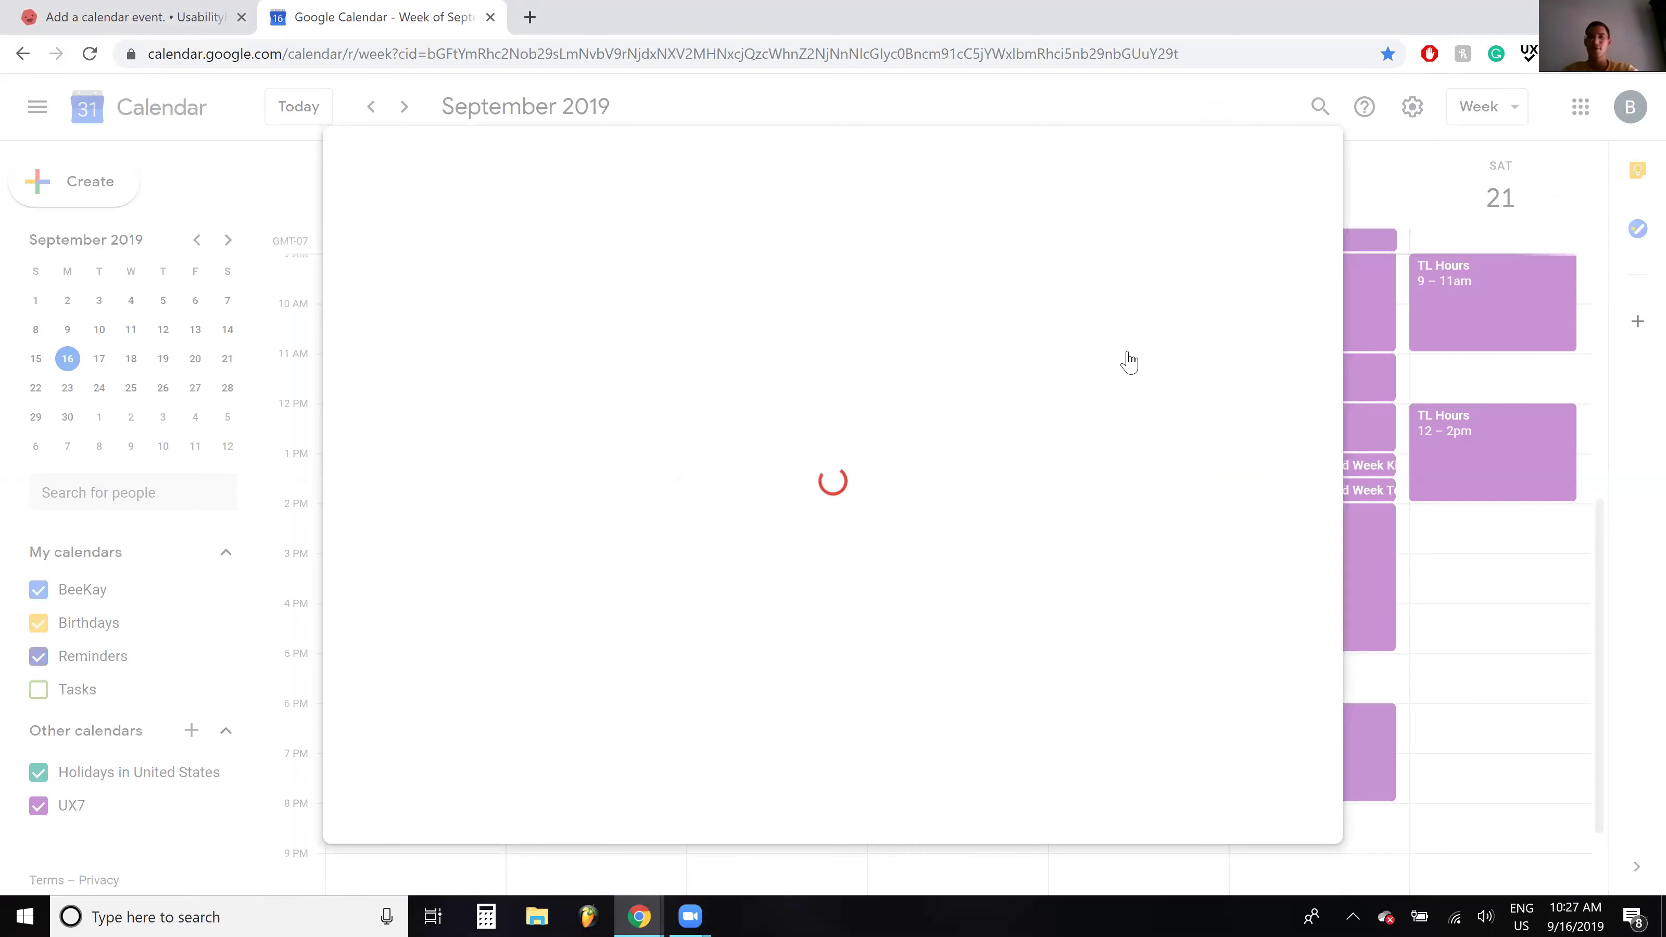
scroll(1317, 170, down, 2)
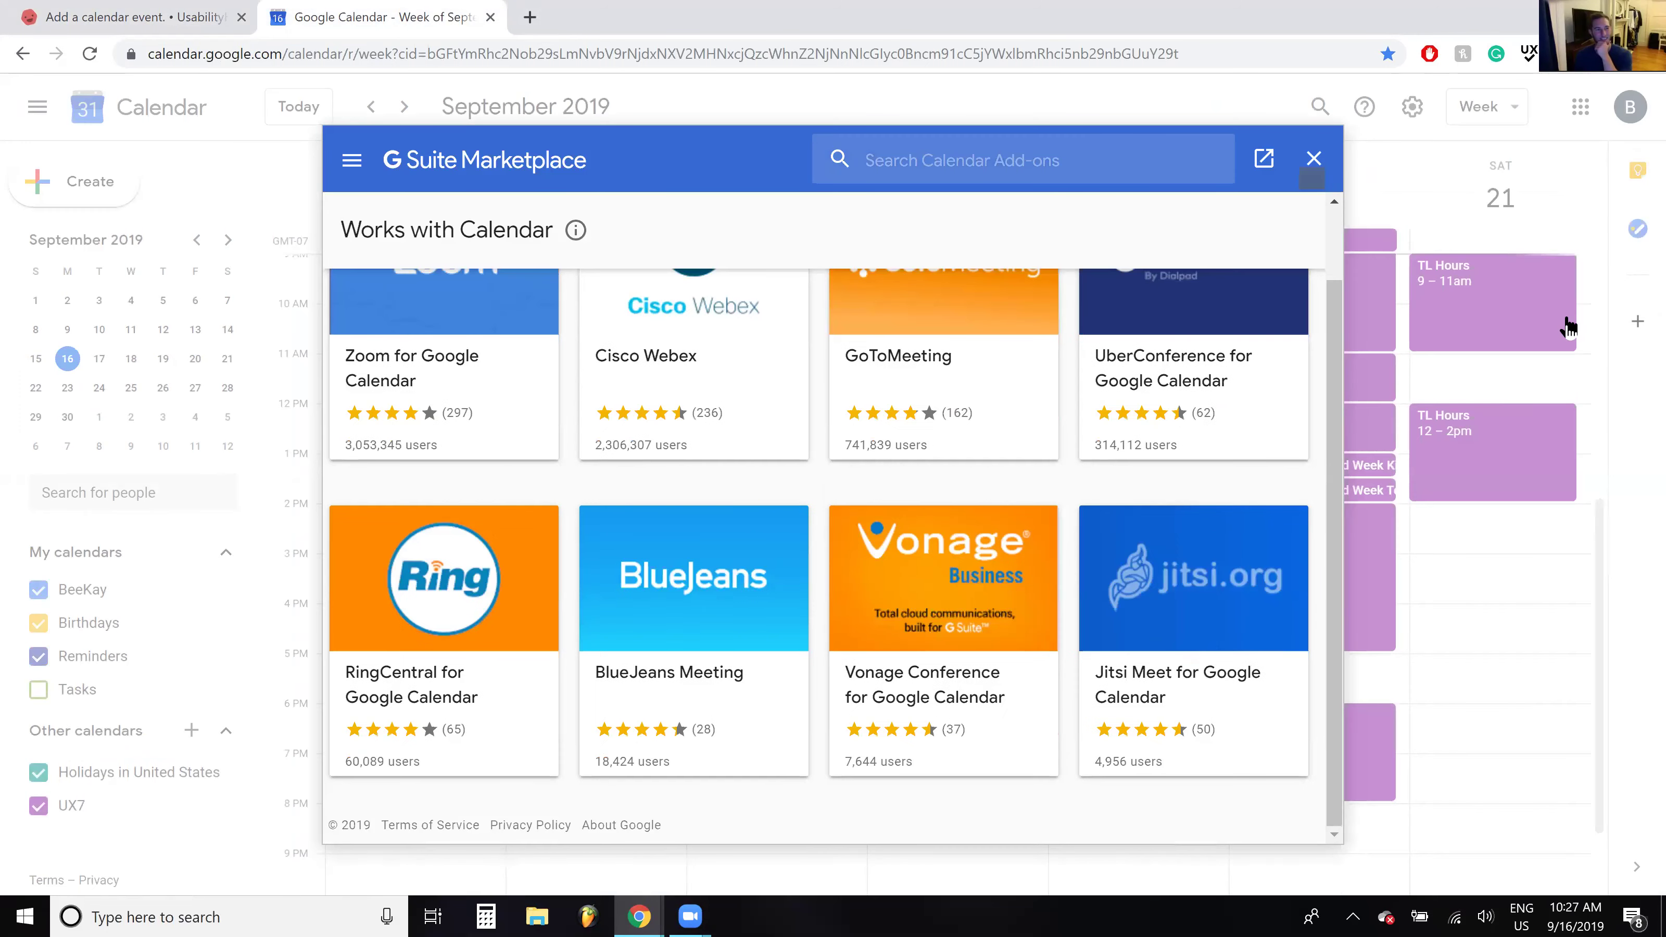
click(1487, 377)
Open a blank event form in the Saturday 21 11am–12pm slot and another for Monday 16, discarding each without saving
click(1488, 377)
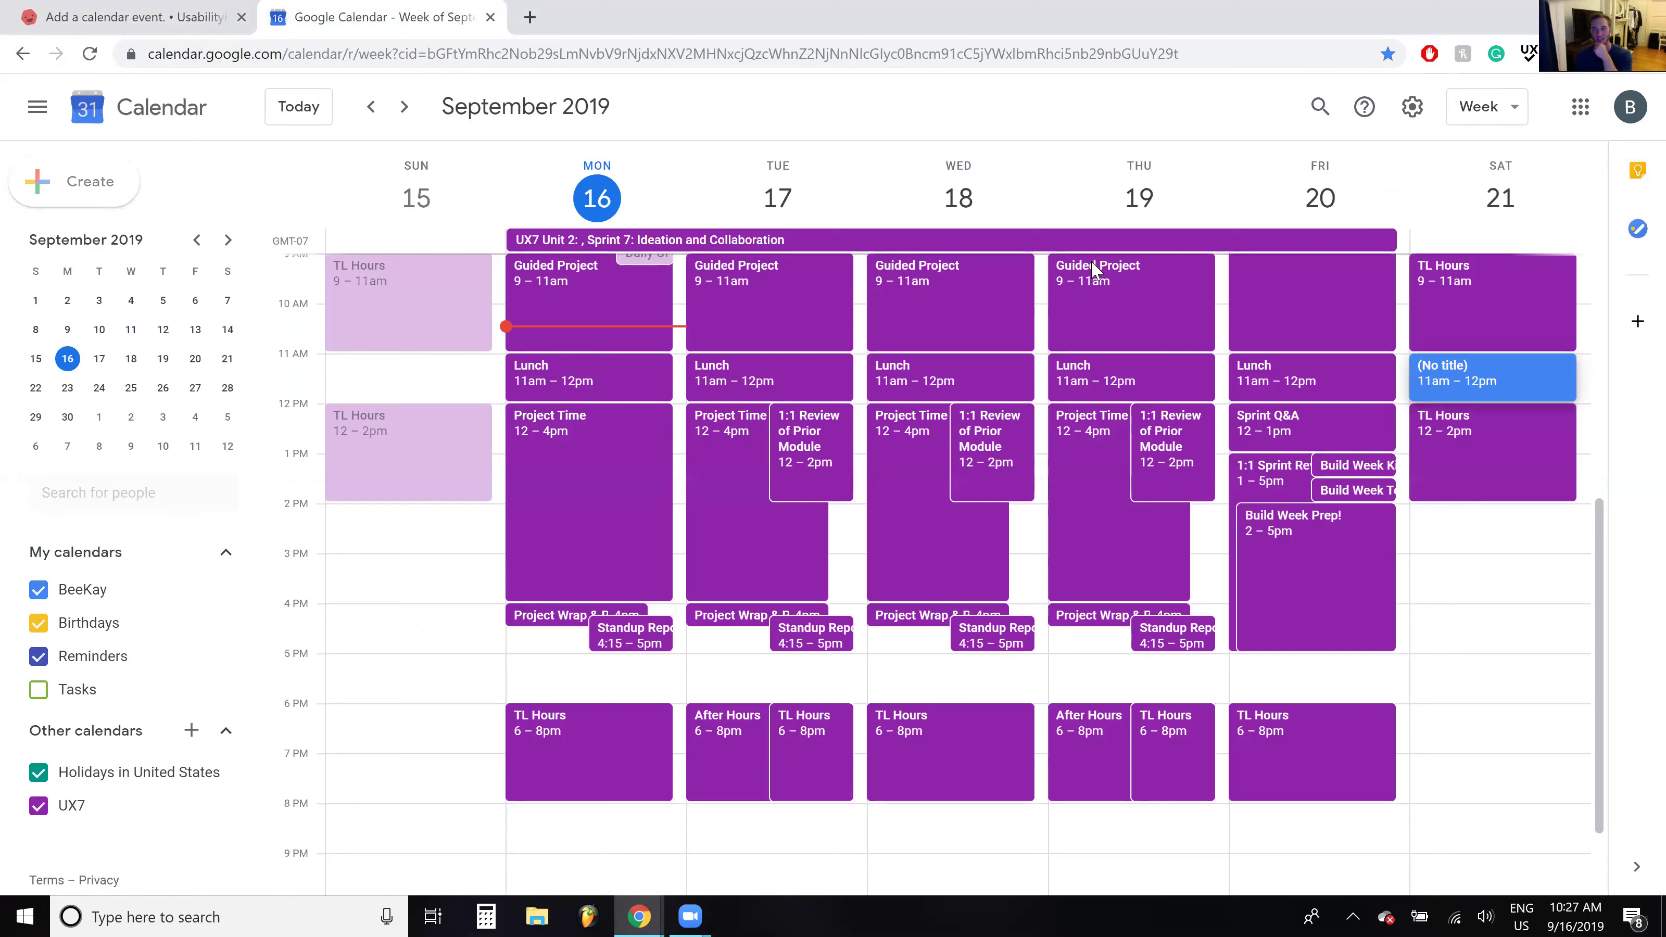
mouse_move(854, 310)
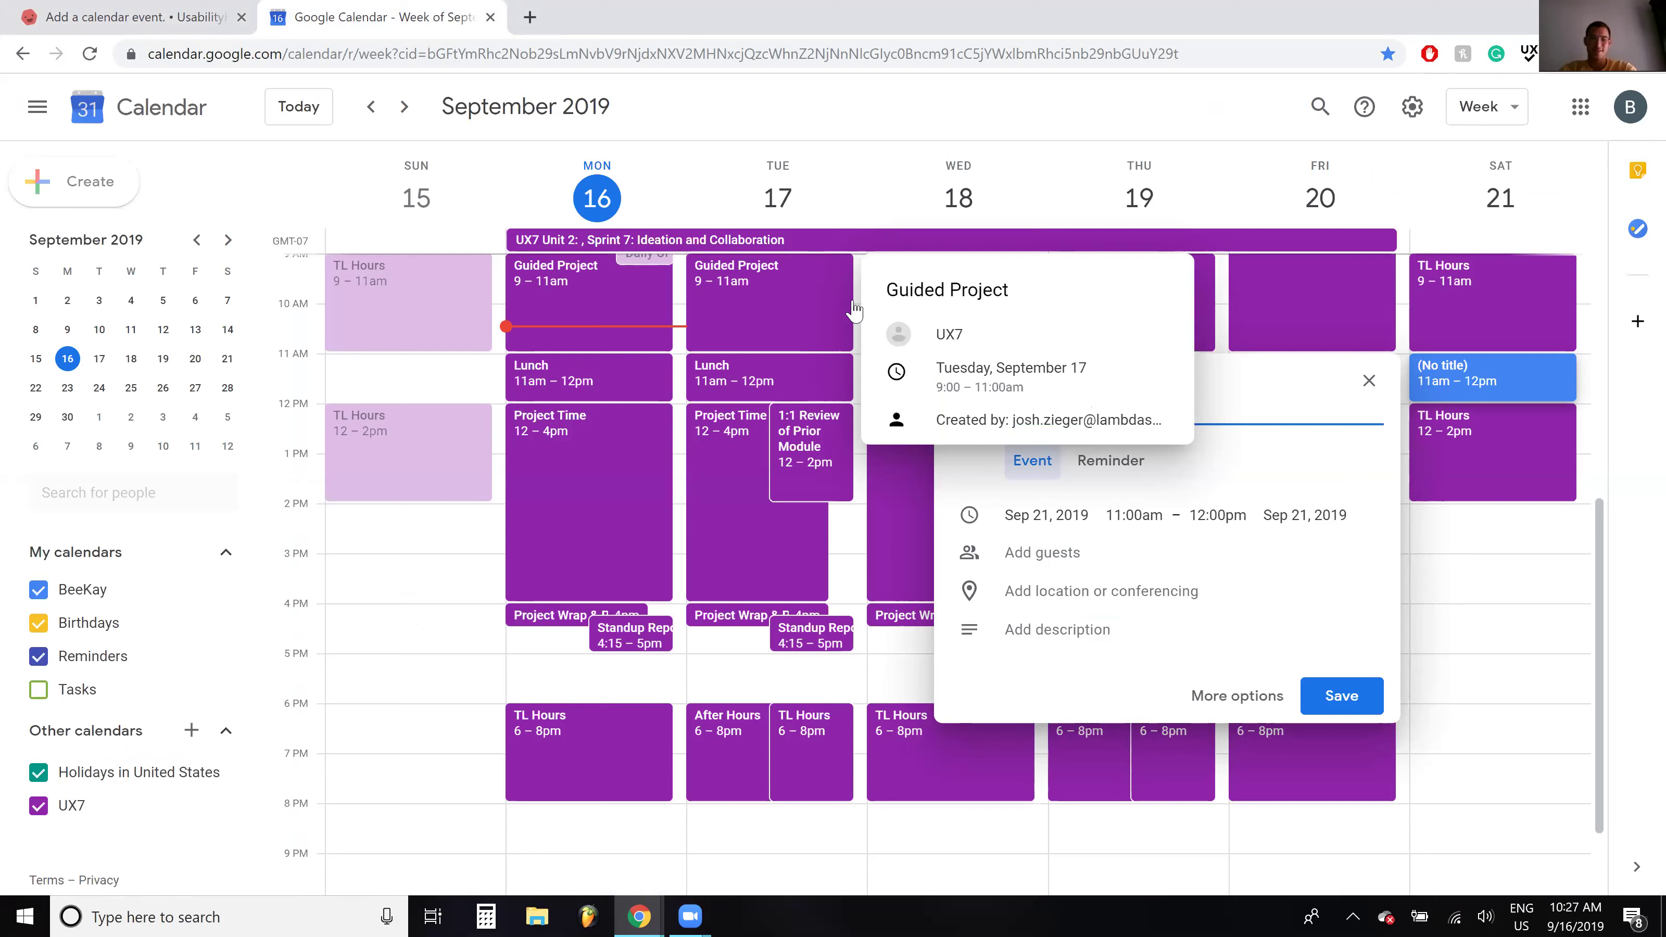
click(1351, 377)
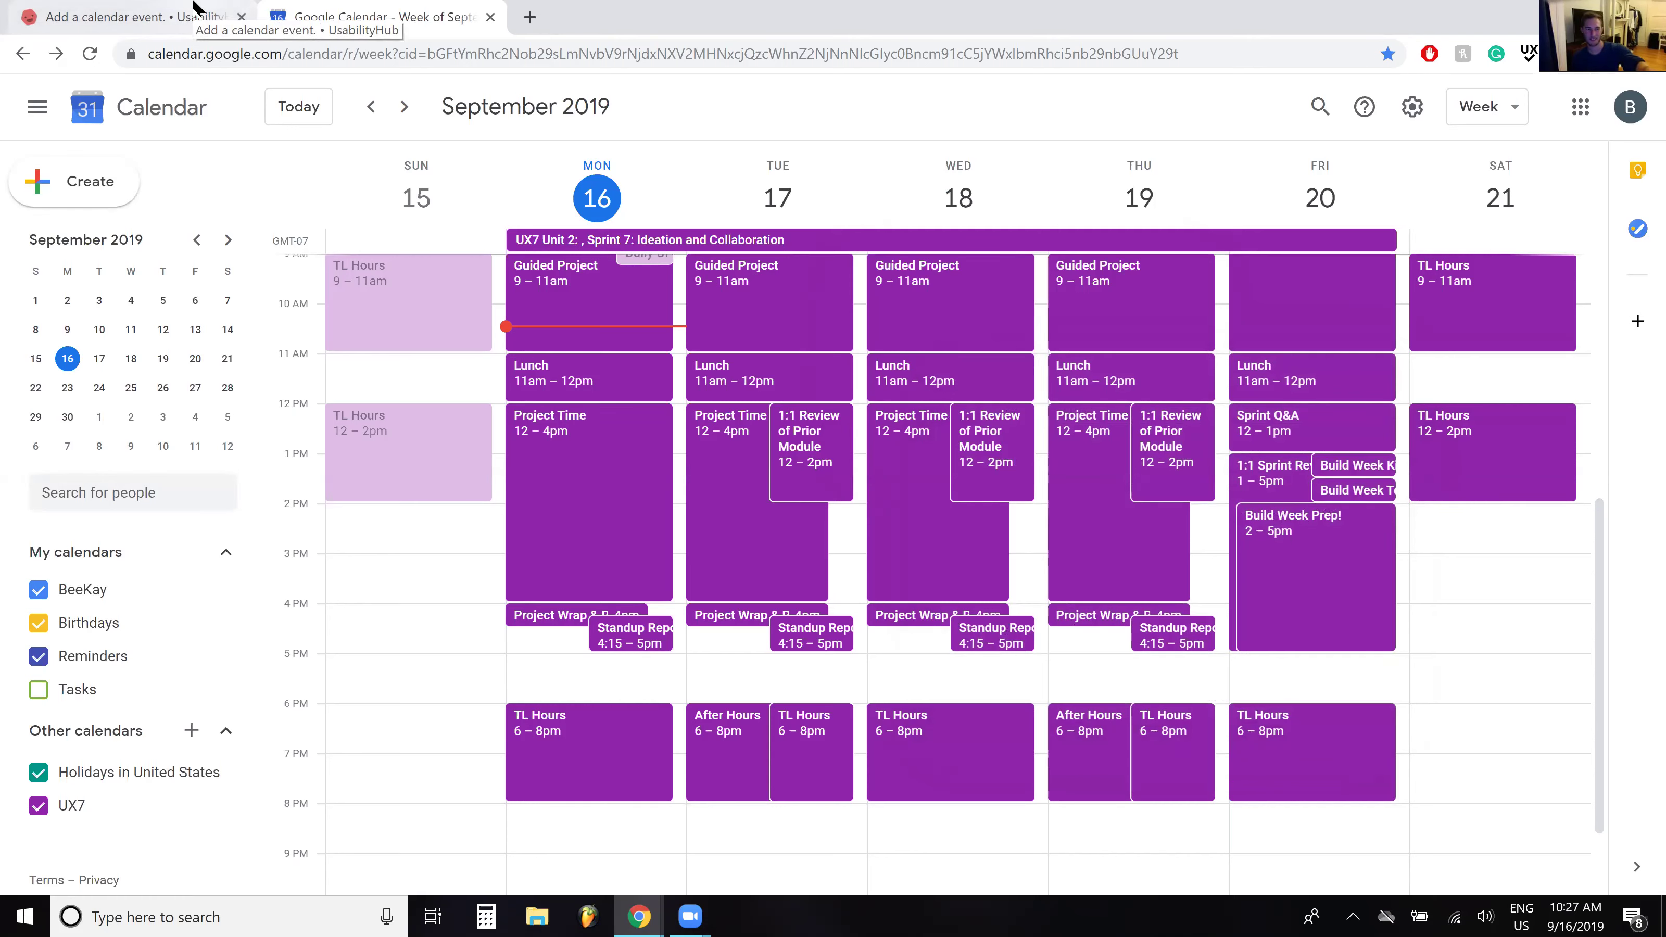
click(56, 179)
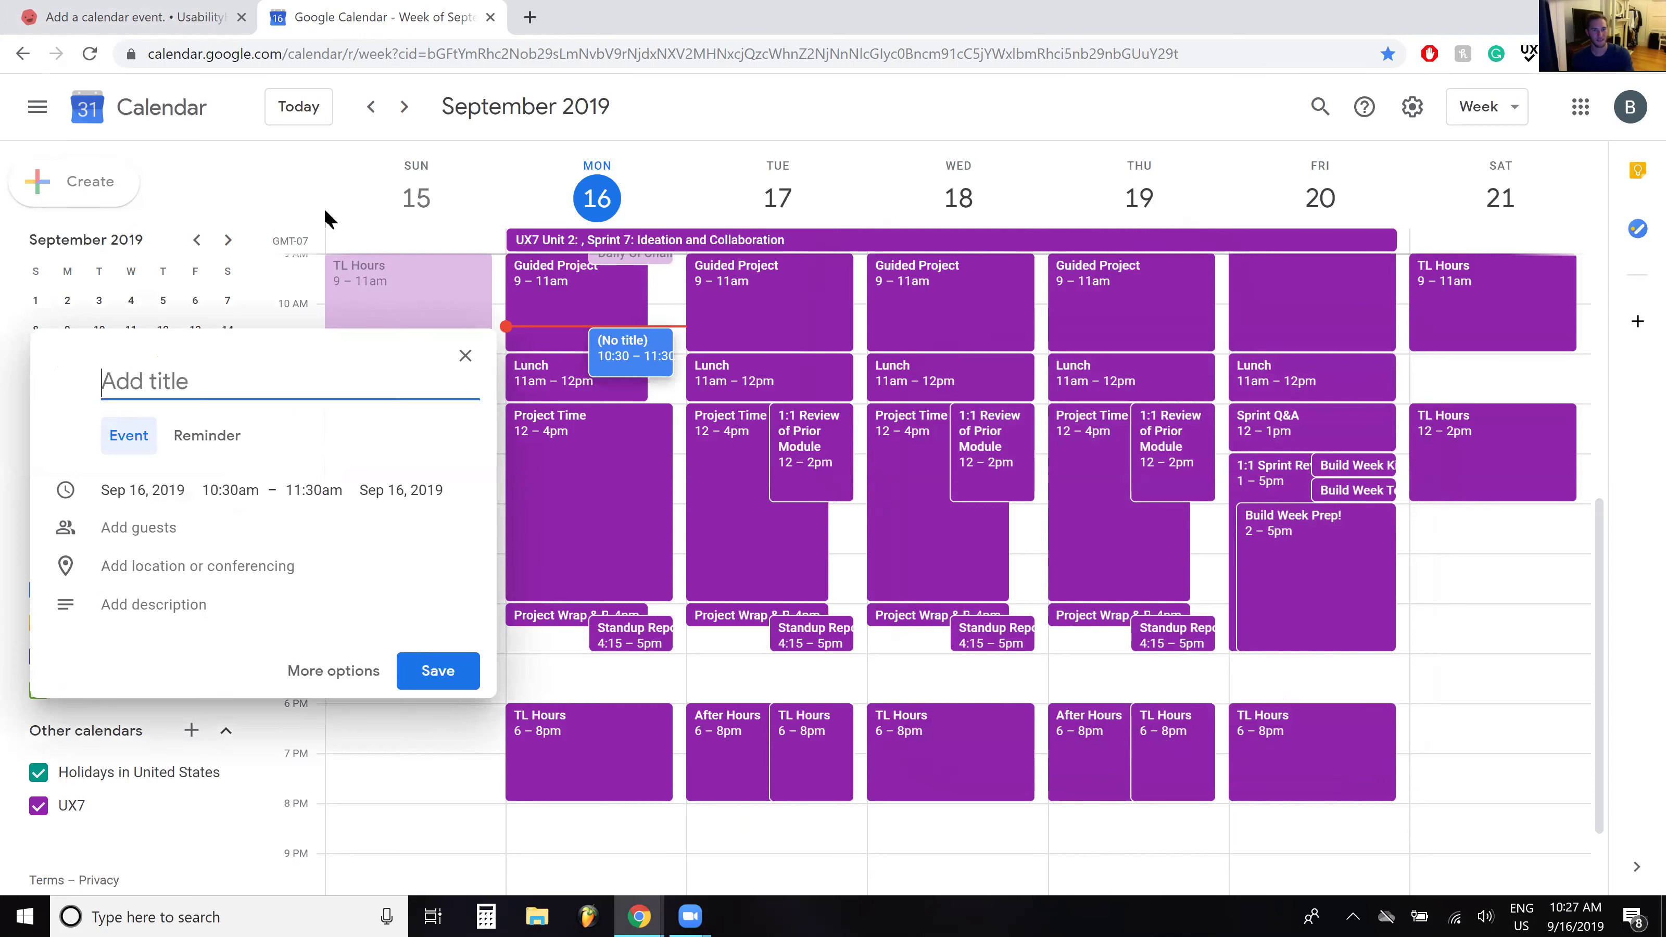
click(465, 356)
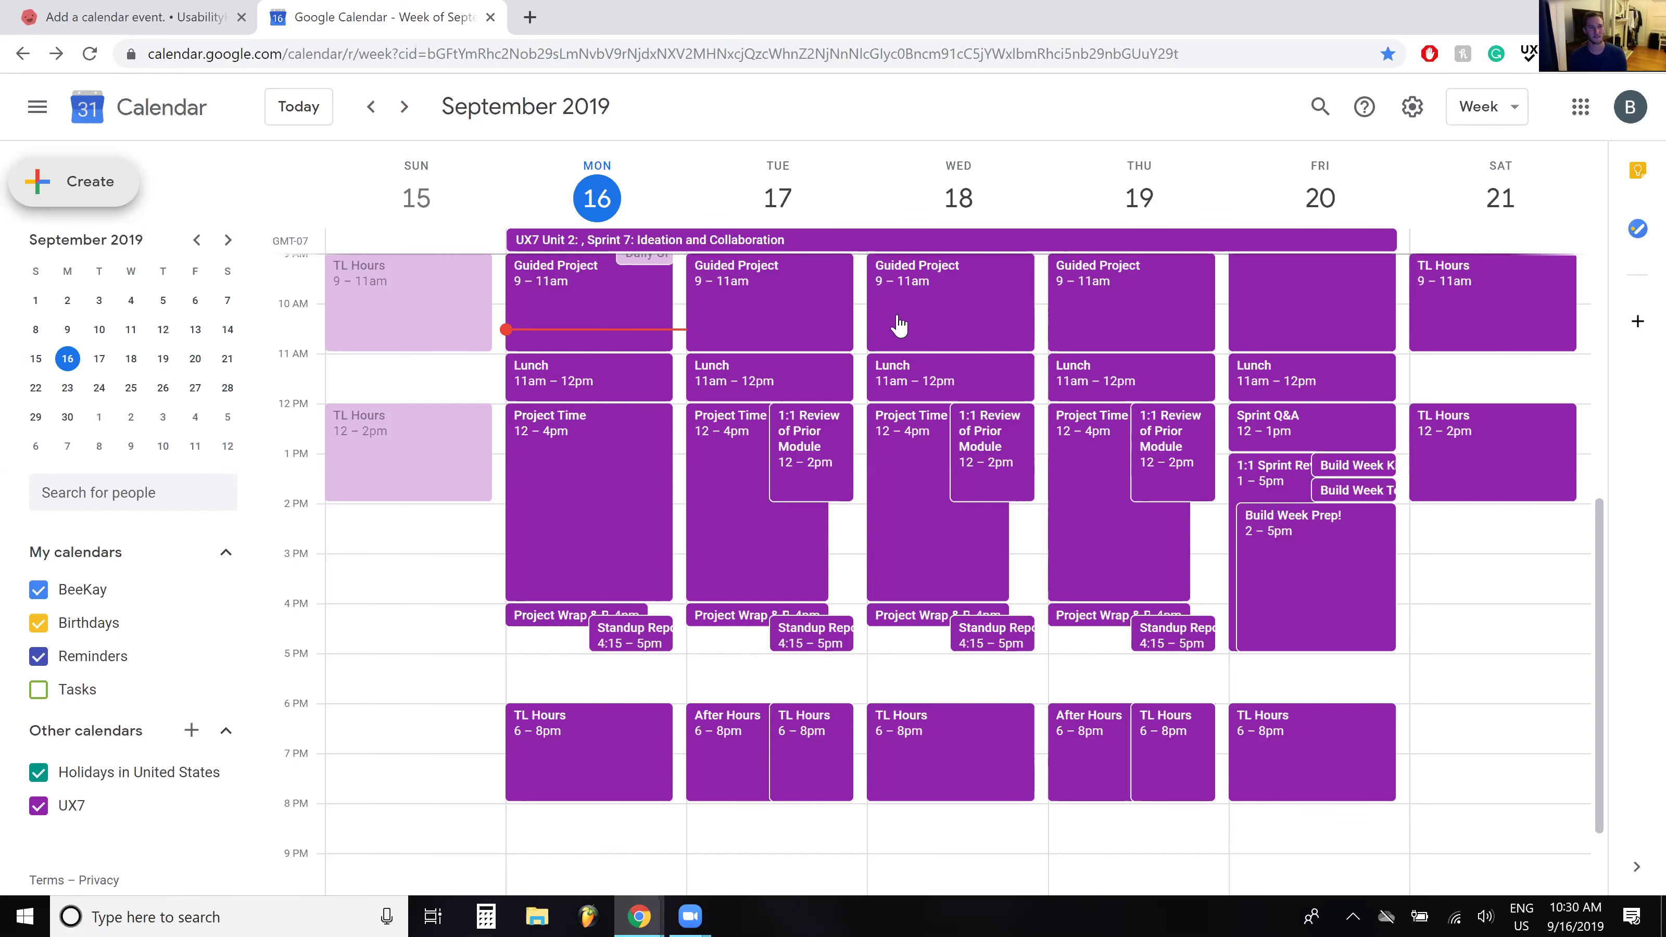
Switch back to UsabilityHub to read the "Add a calendar event." answers about the icon looked for, and return to Google Calendar
key(ctrl+shift+Tab)
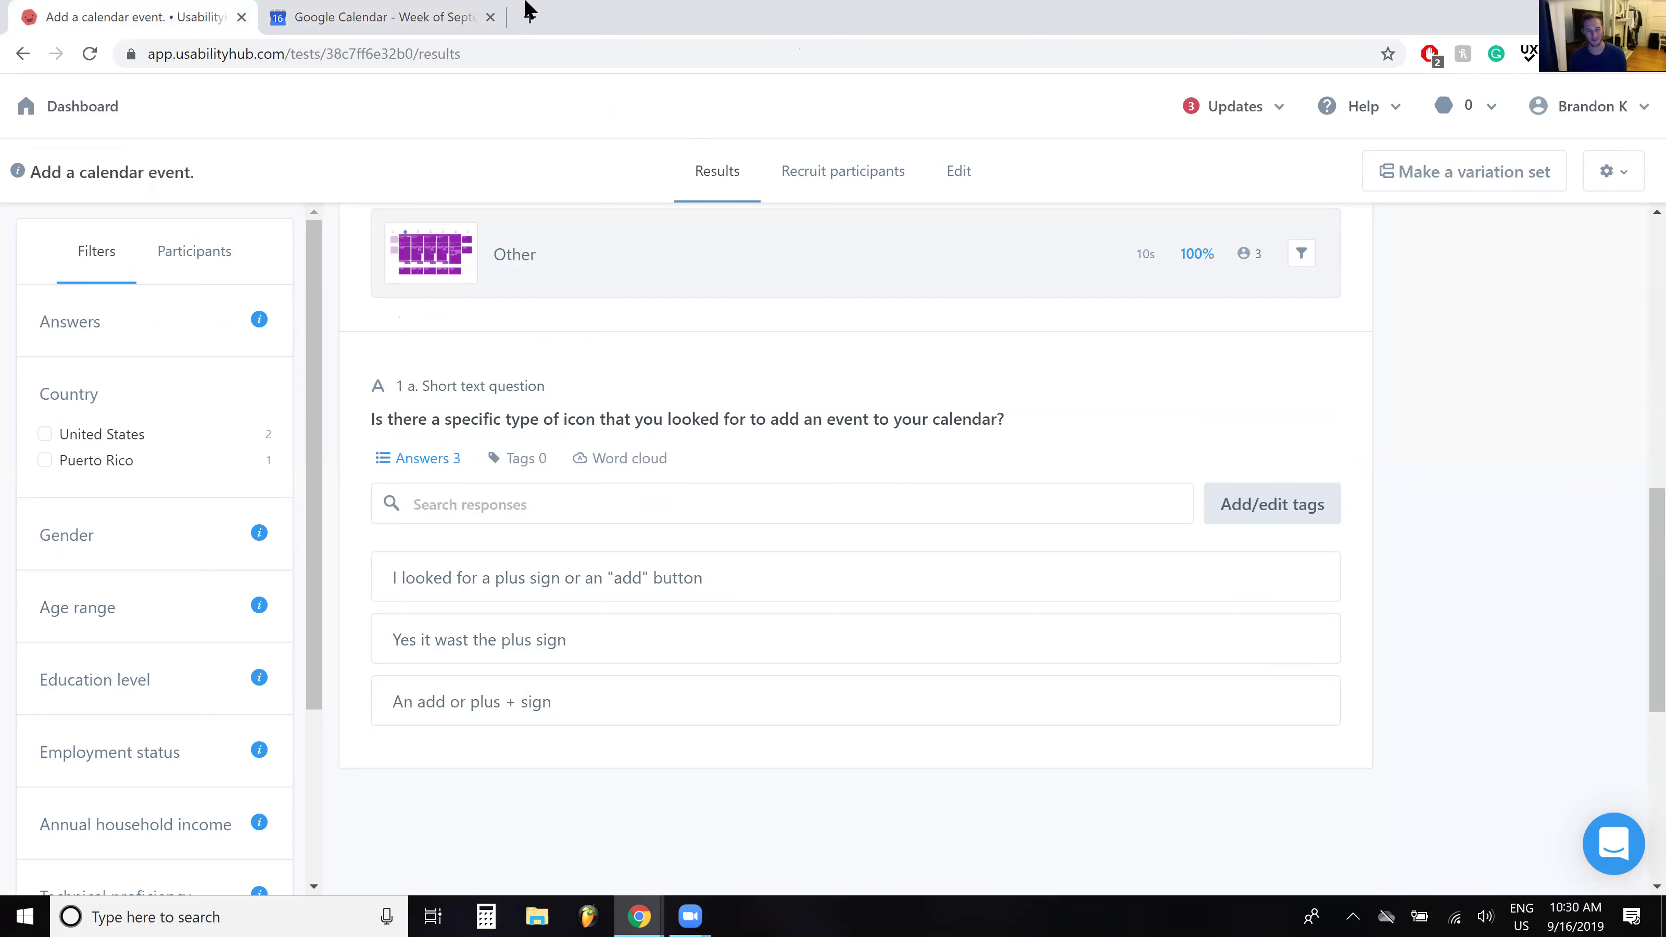
click(388, 9)
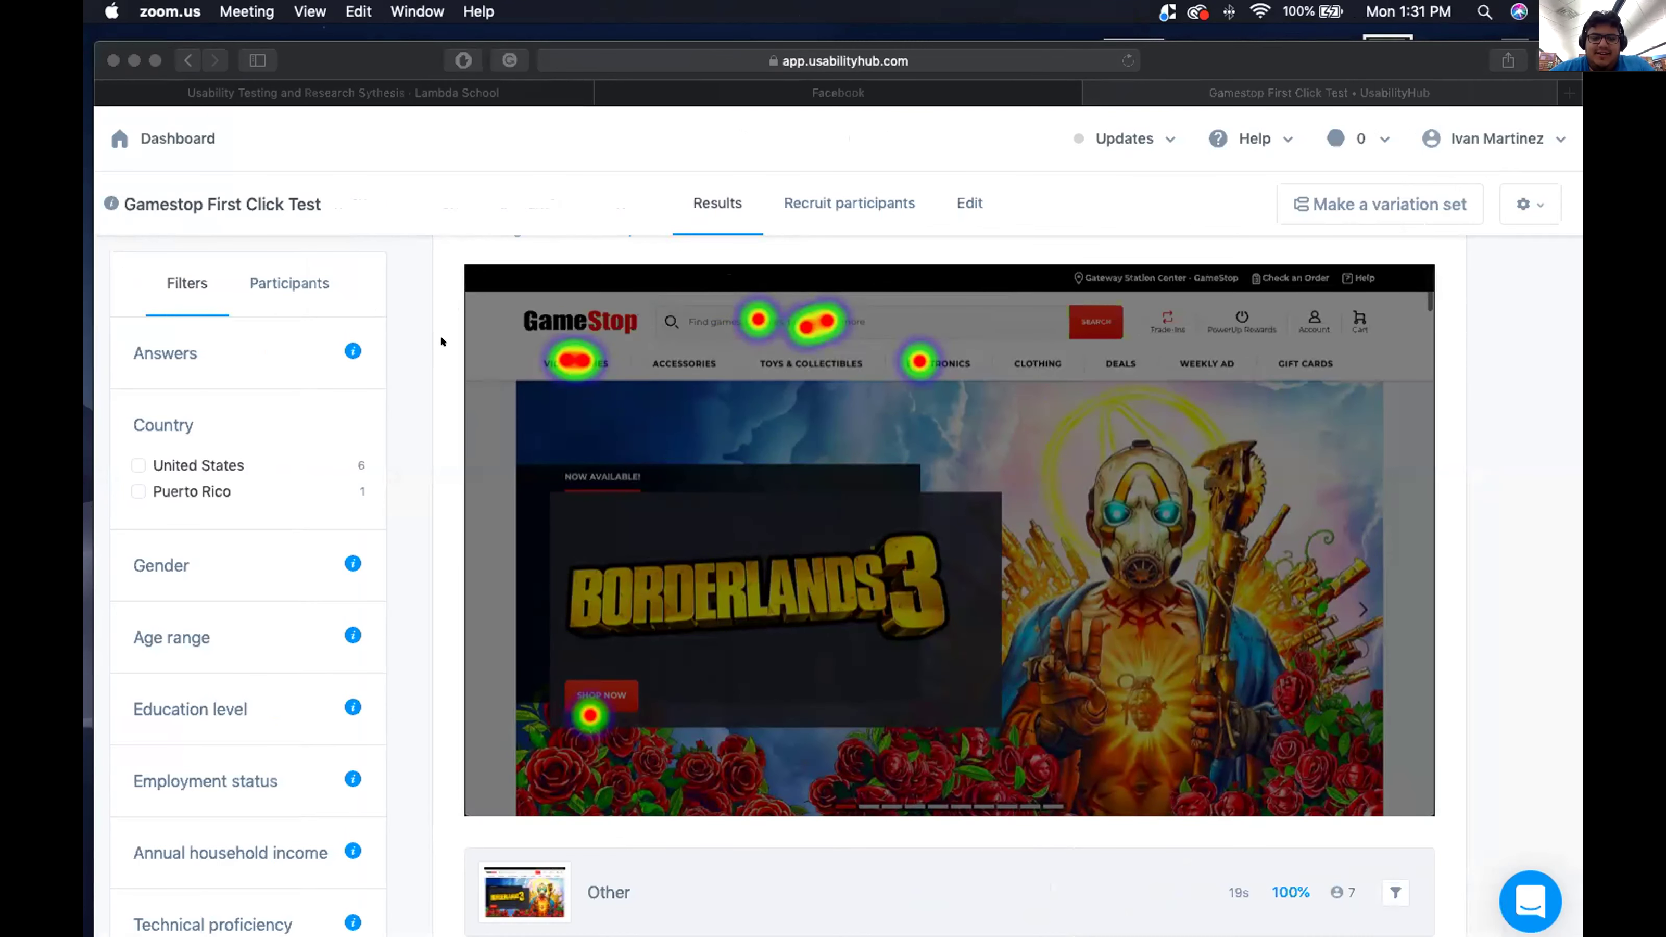
Examine the task, participant summary and first click heatmap in the "Gamestop First Click Test" results
scroll(440, 334, down, 1)
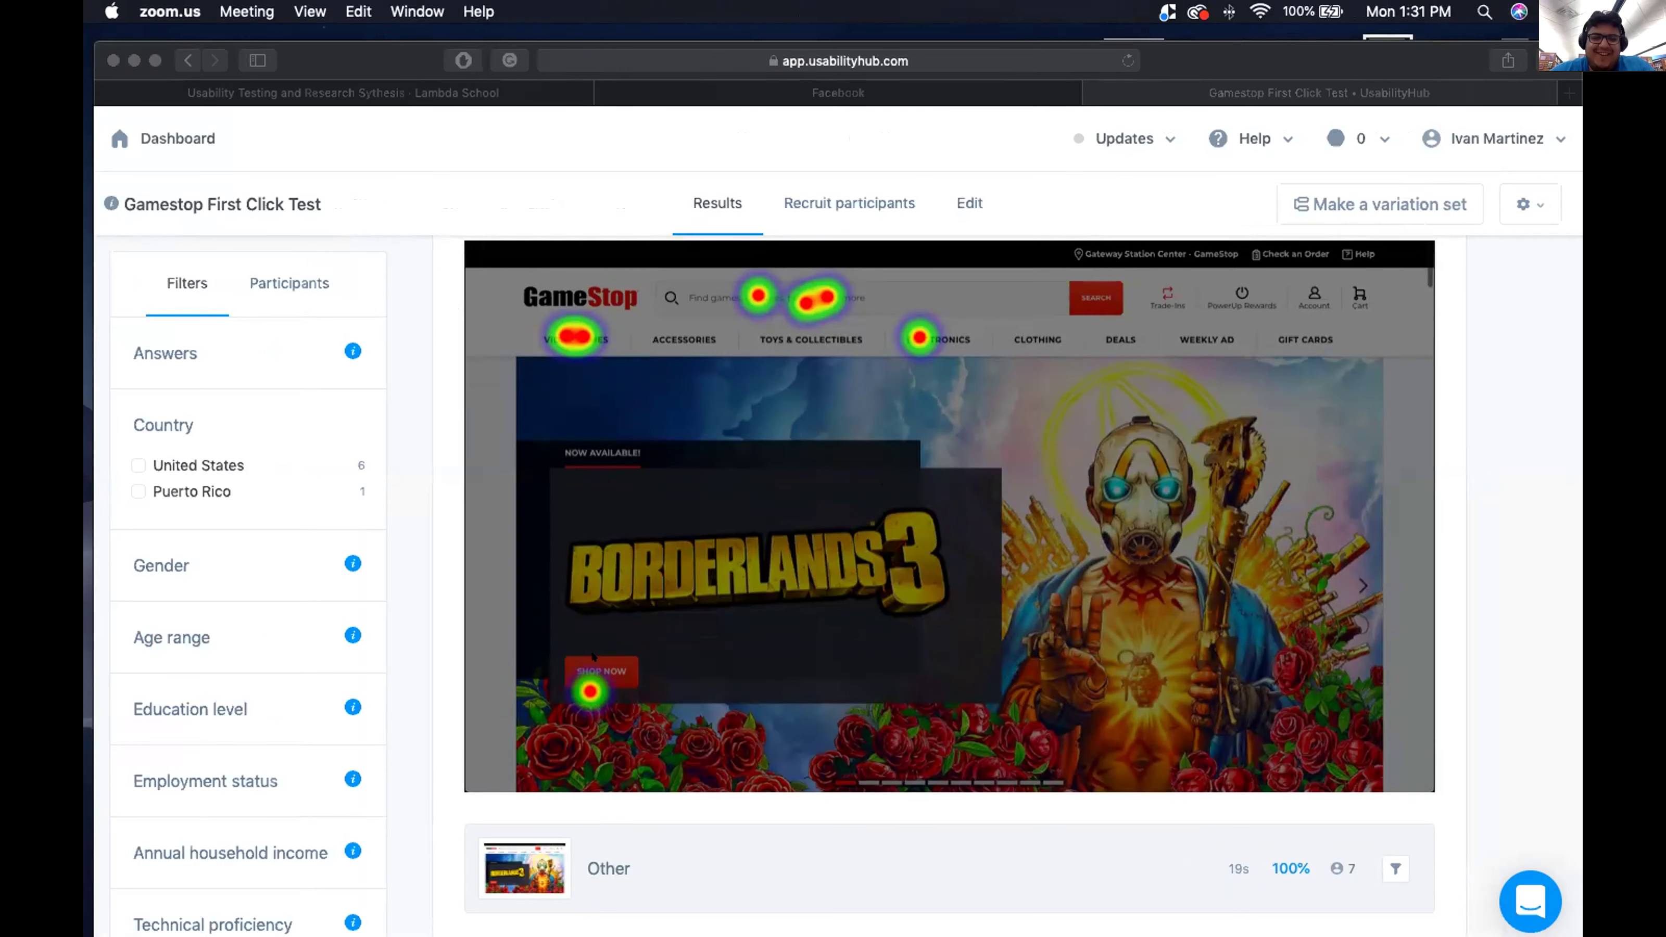
scroll(805, 483, up, 5)
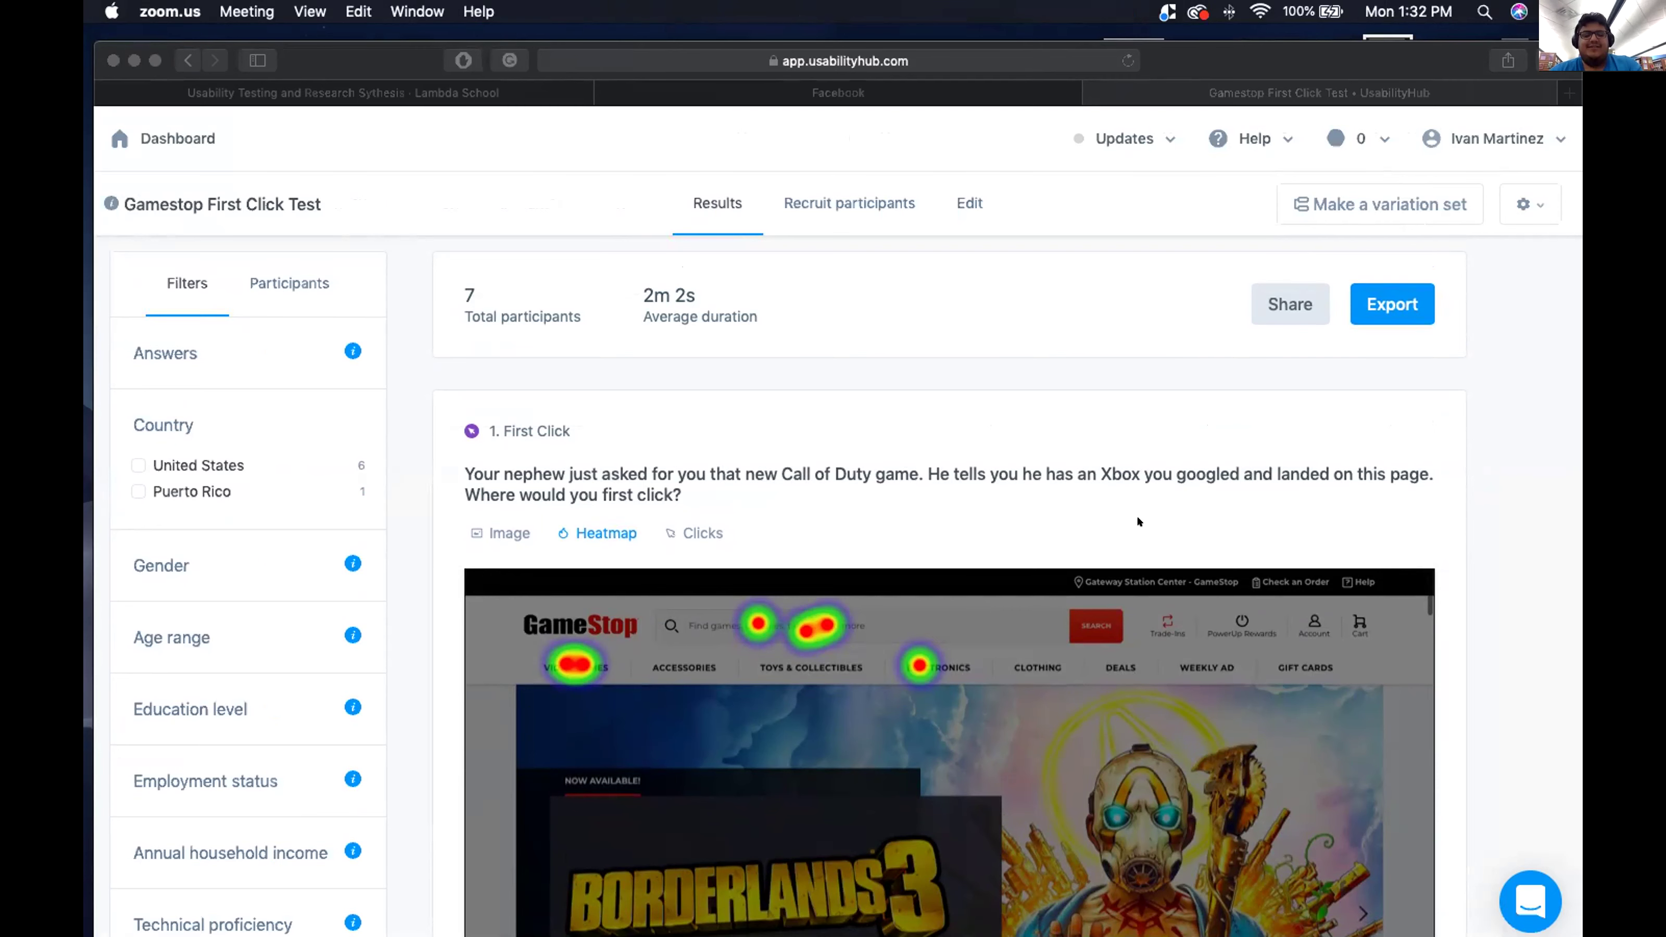
scroll(1136, 516, down, 5)
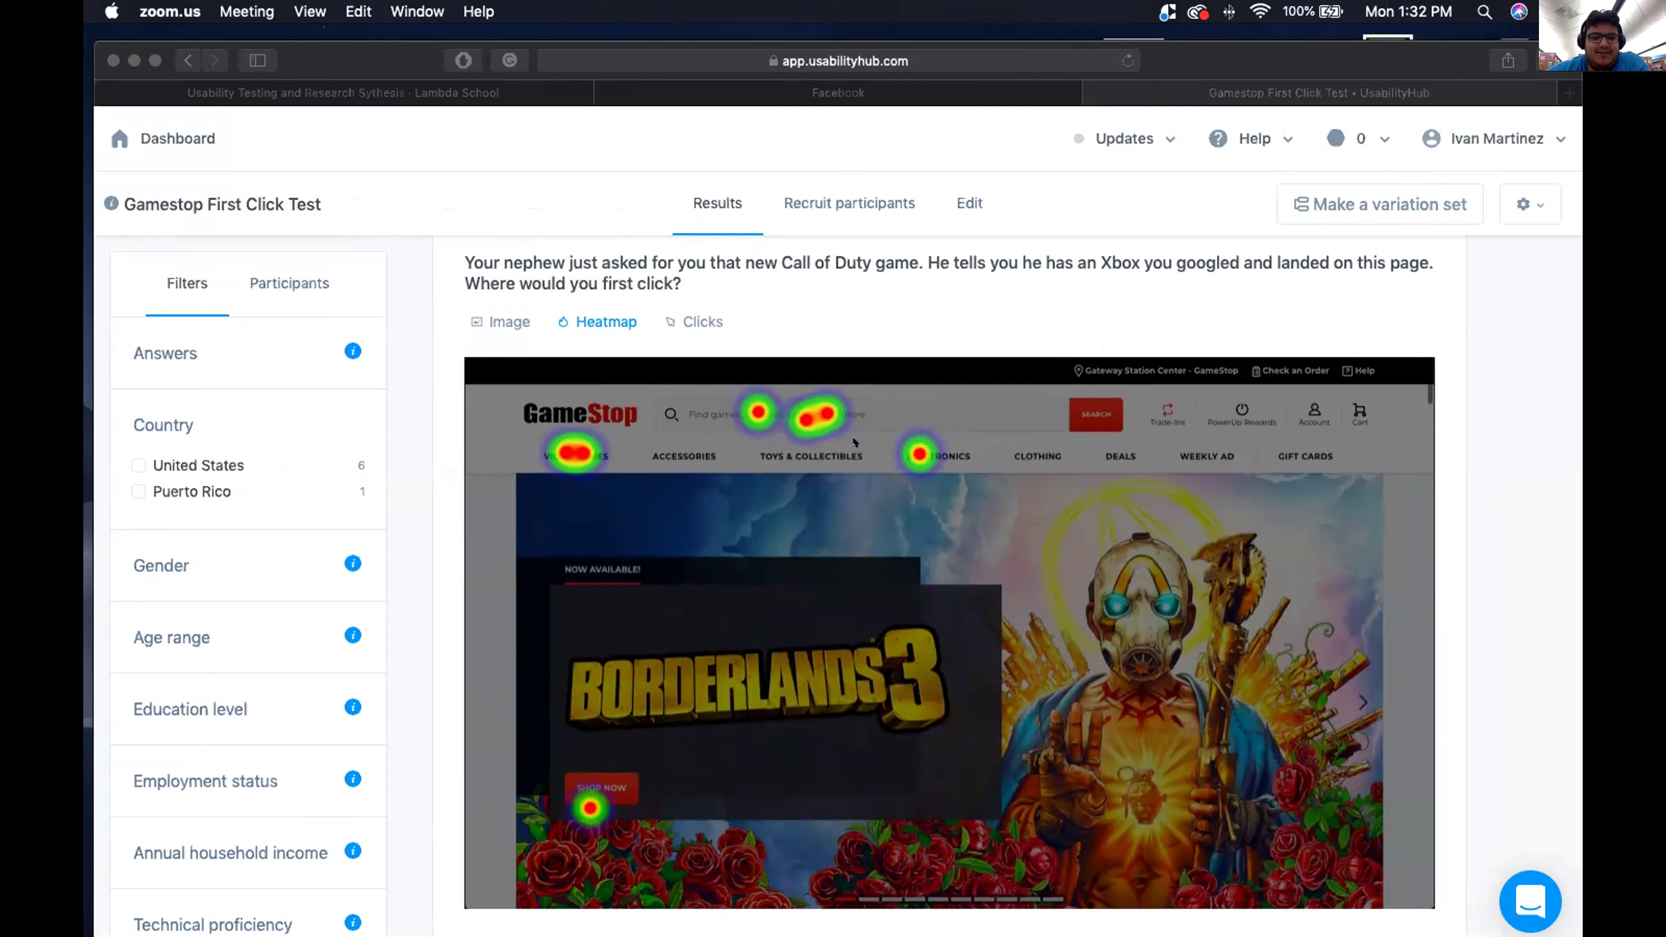
scroll(855, 443, down, 1)
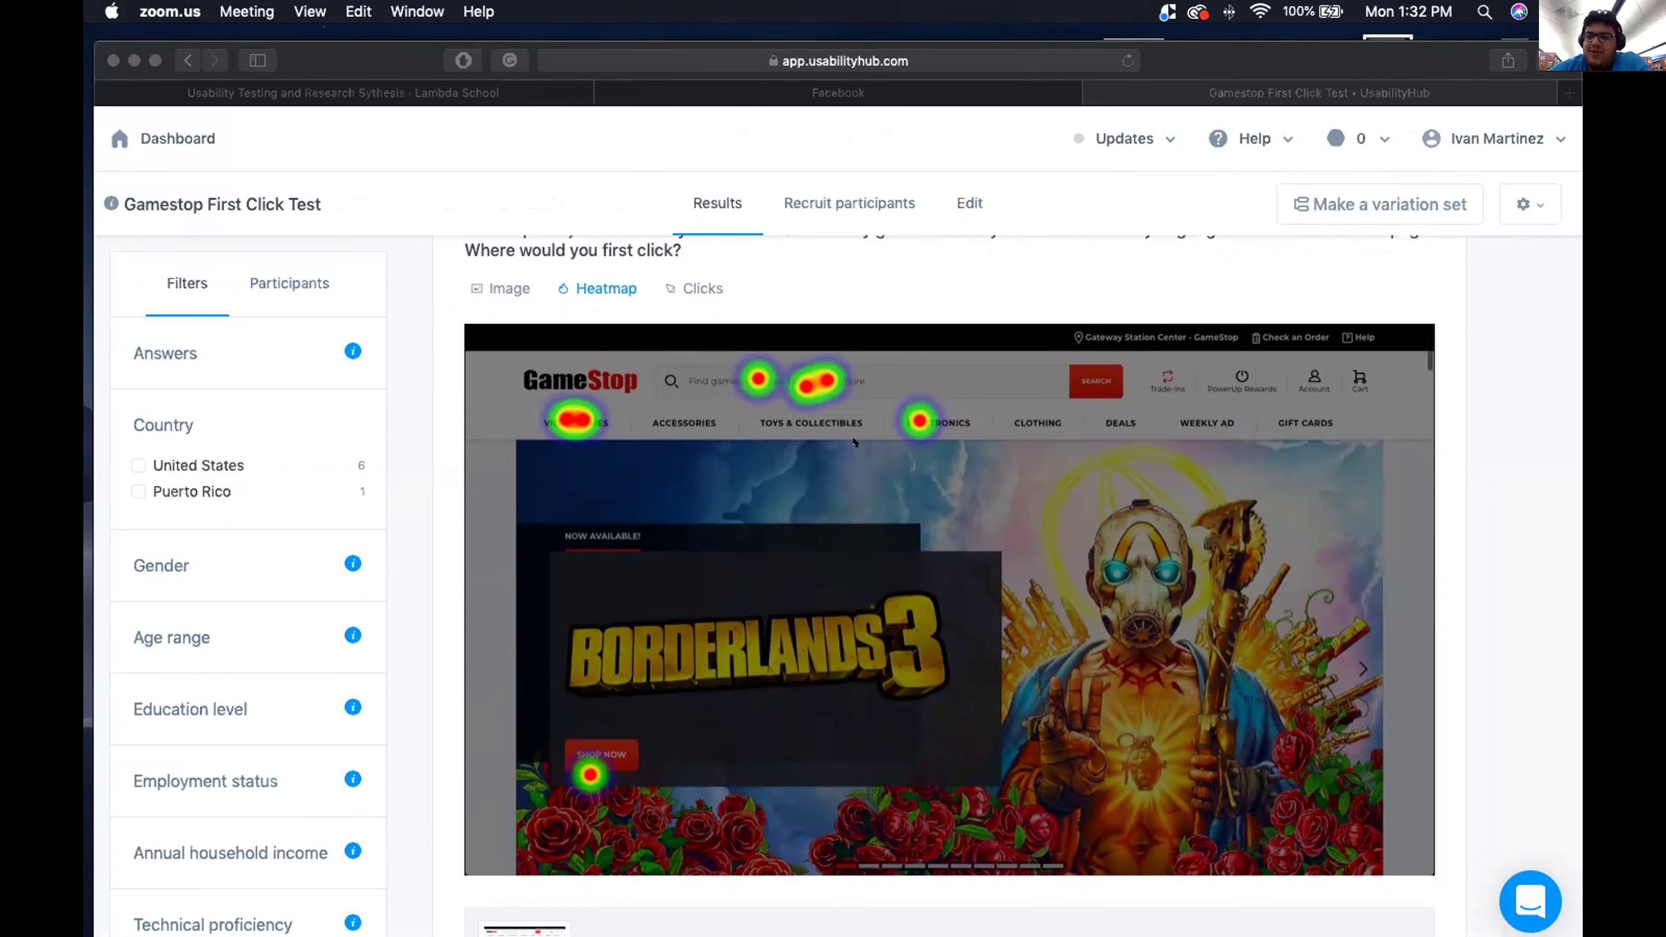
Read the answers to "Why did you choose to click there? Be specific." and "What did you expect when you clicked there?"
scroll(854, 441, down, 12)
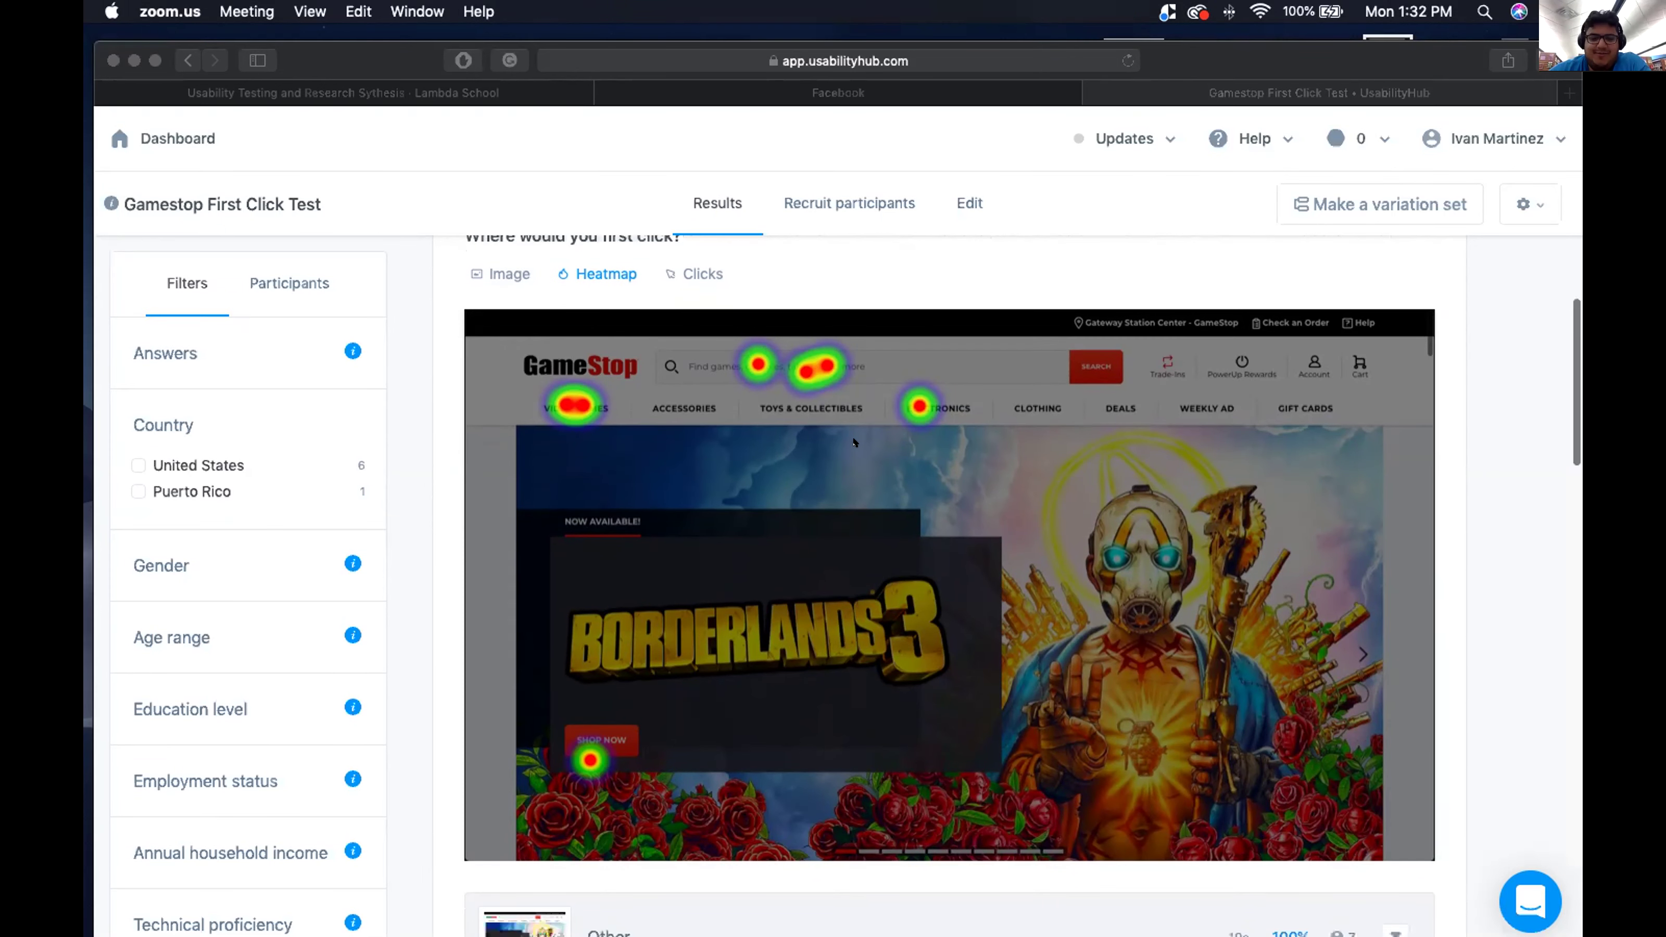
scroll(853, 441, down, 2)
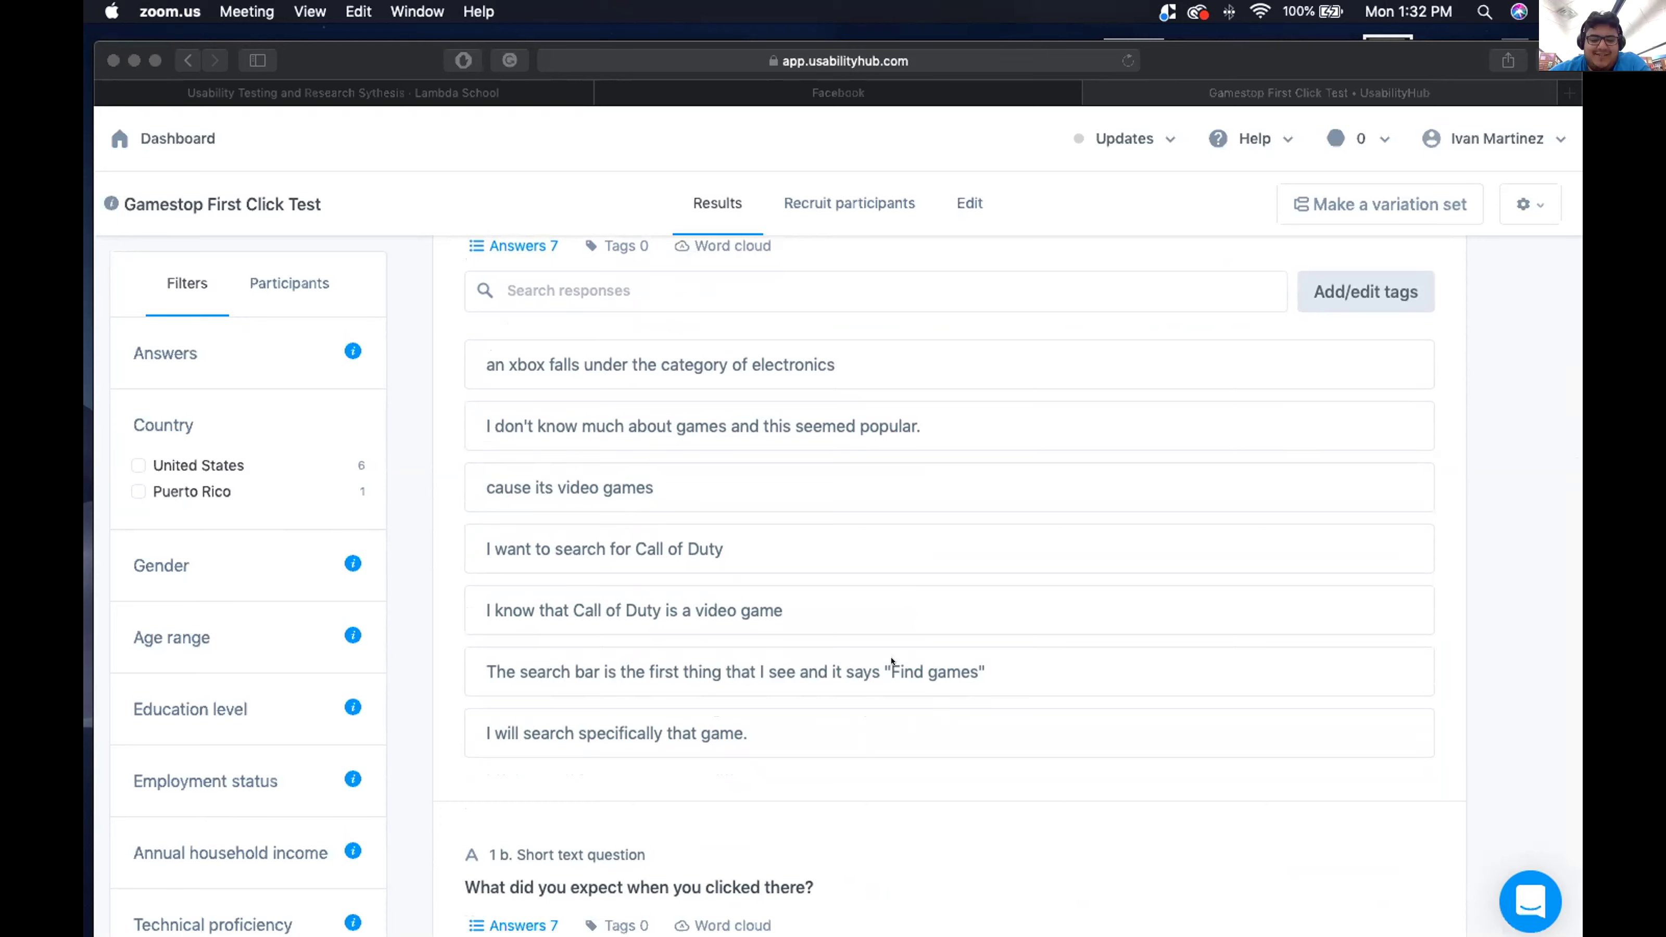
scroll(891, 661, down, 10)
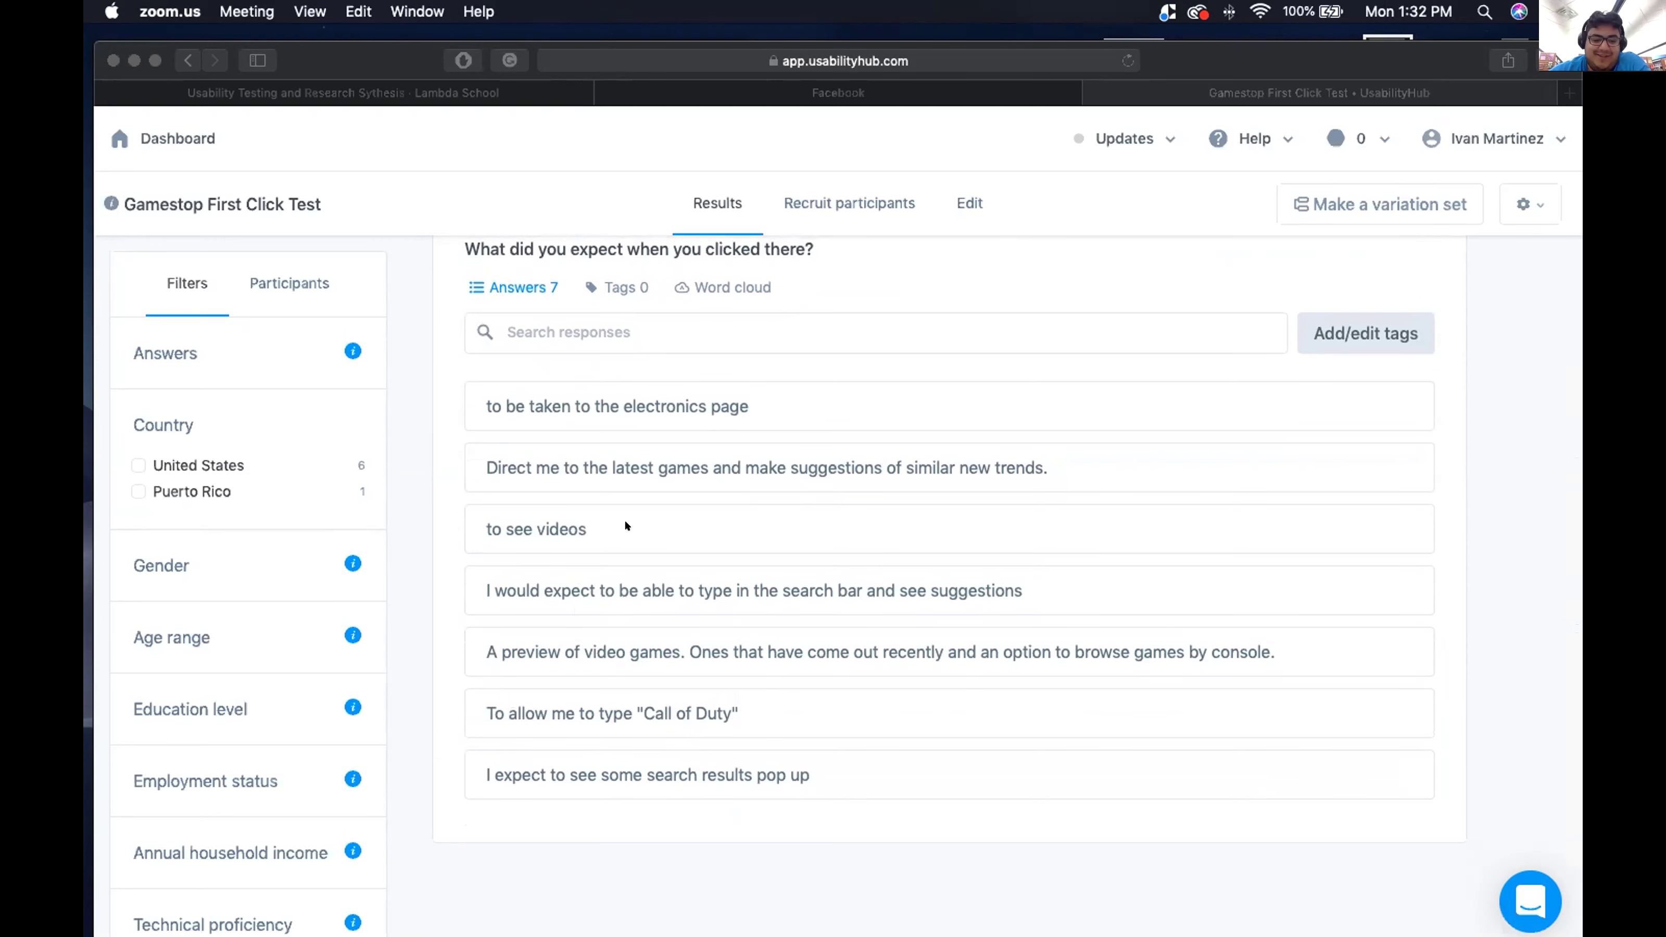
scroll(624, 525, up, 1)
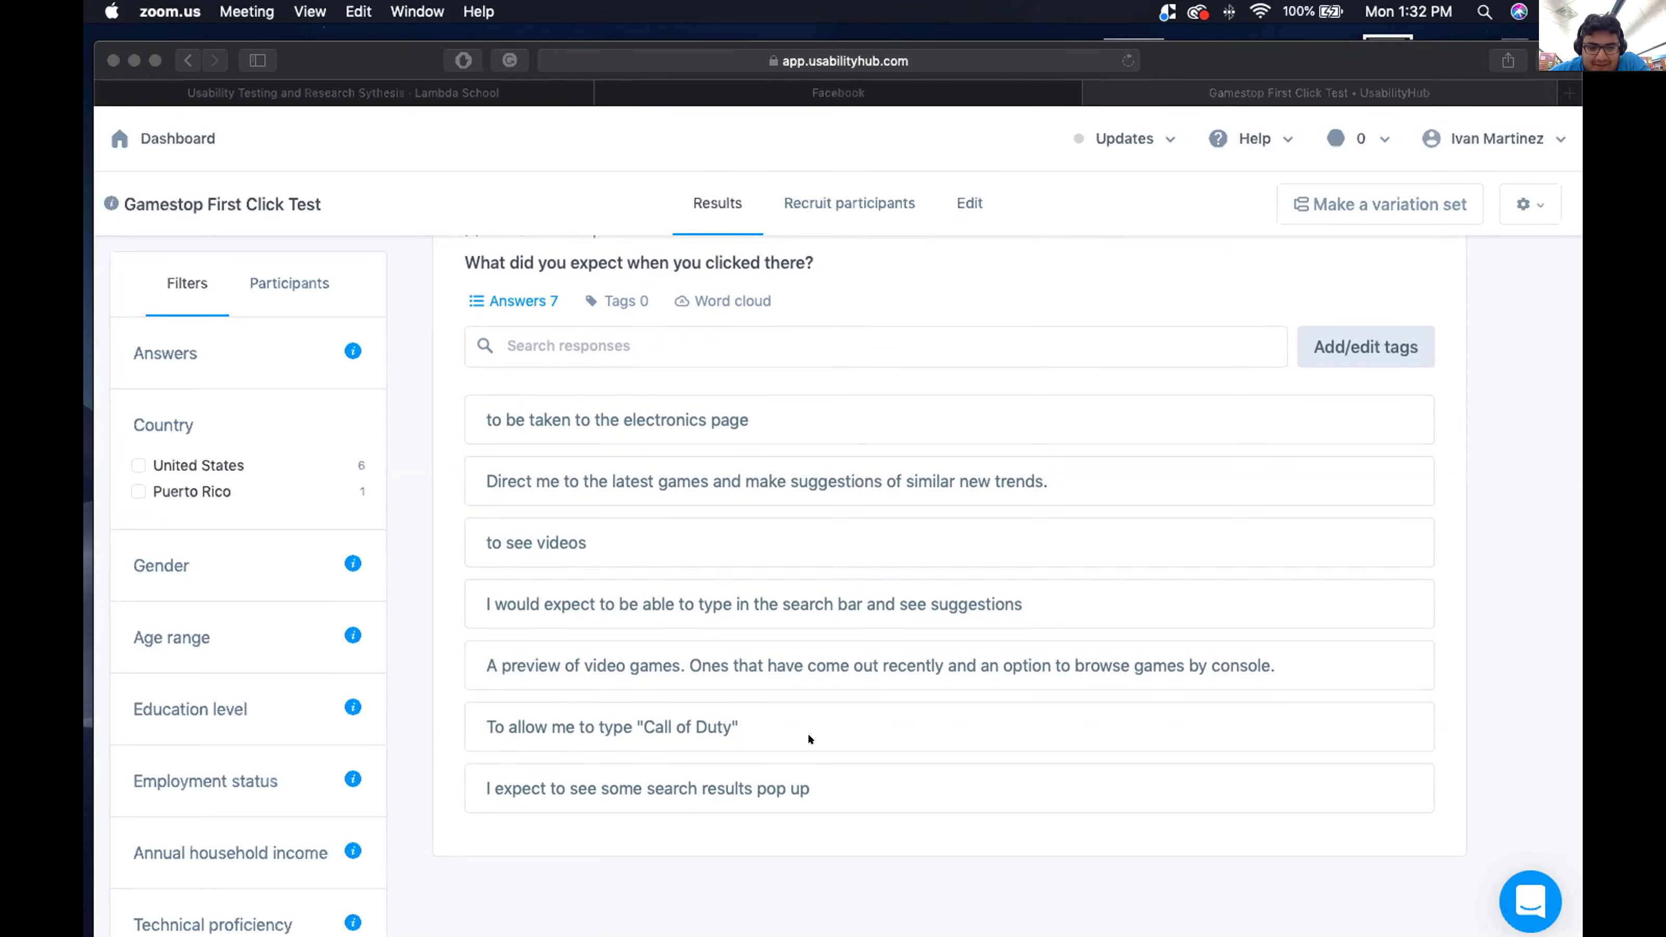
Compare the participants' reasons for choosing where to click with the GameStop click heatmap and return to the results summary
scroll(810, 739, up, 10)
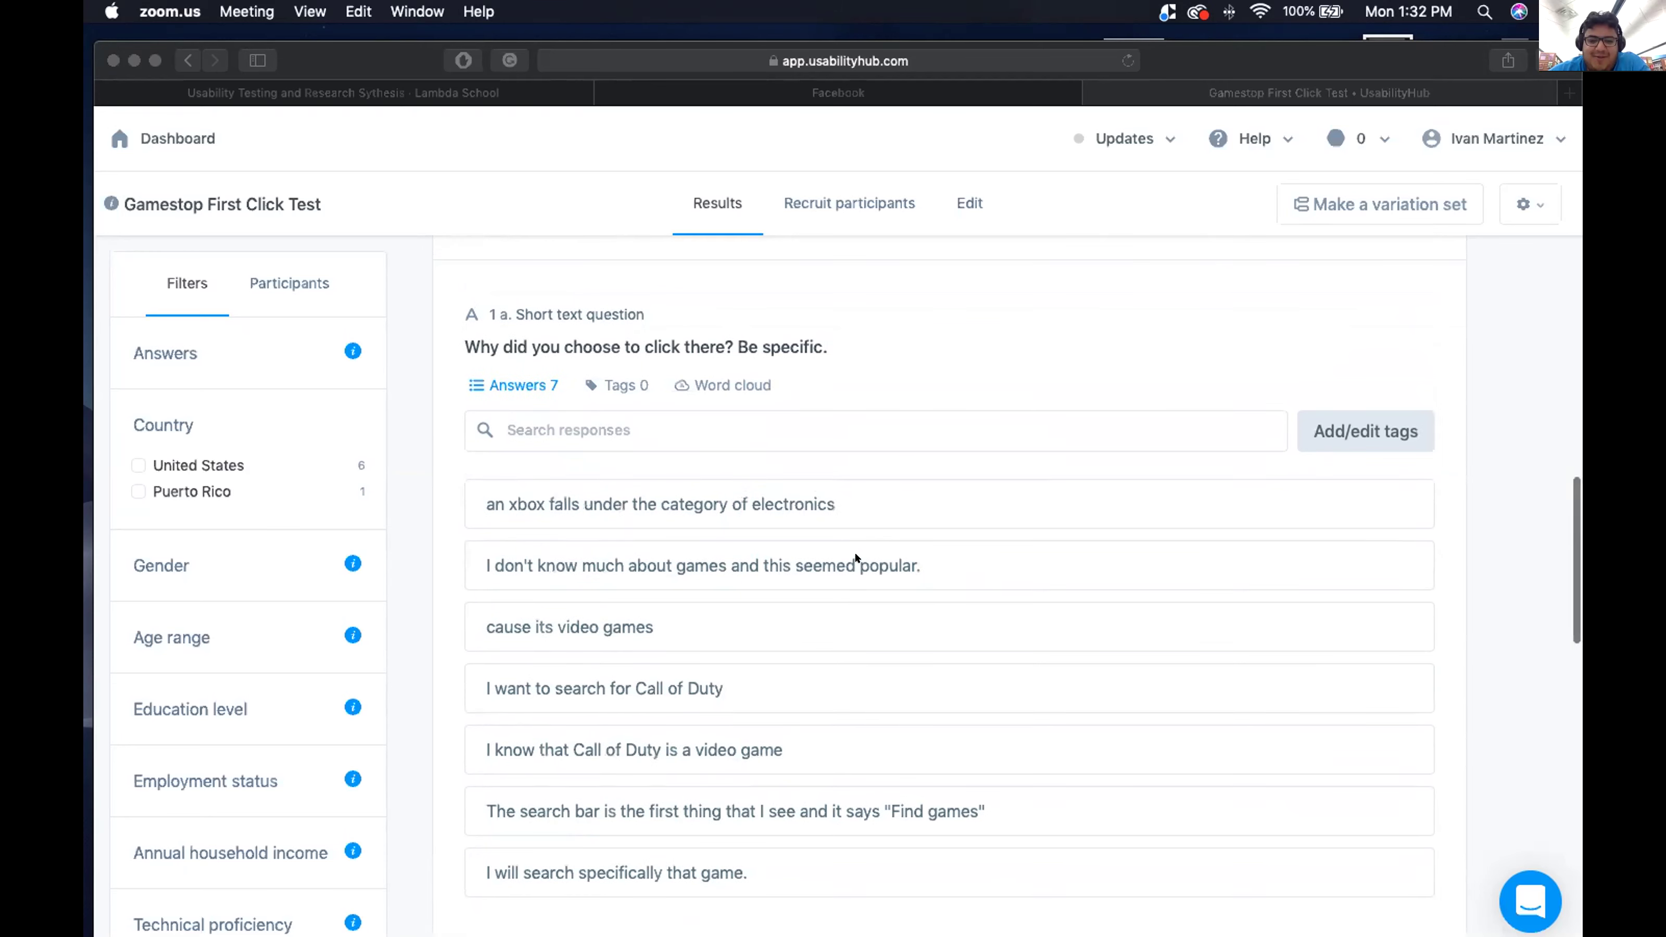
scroll(855, 558, up, 8)
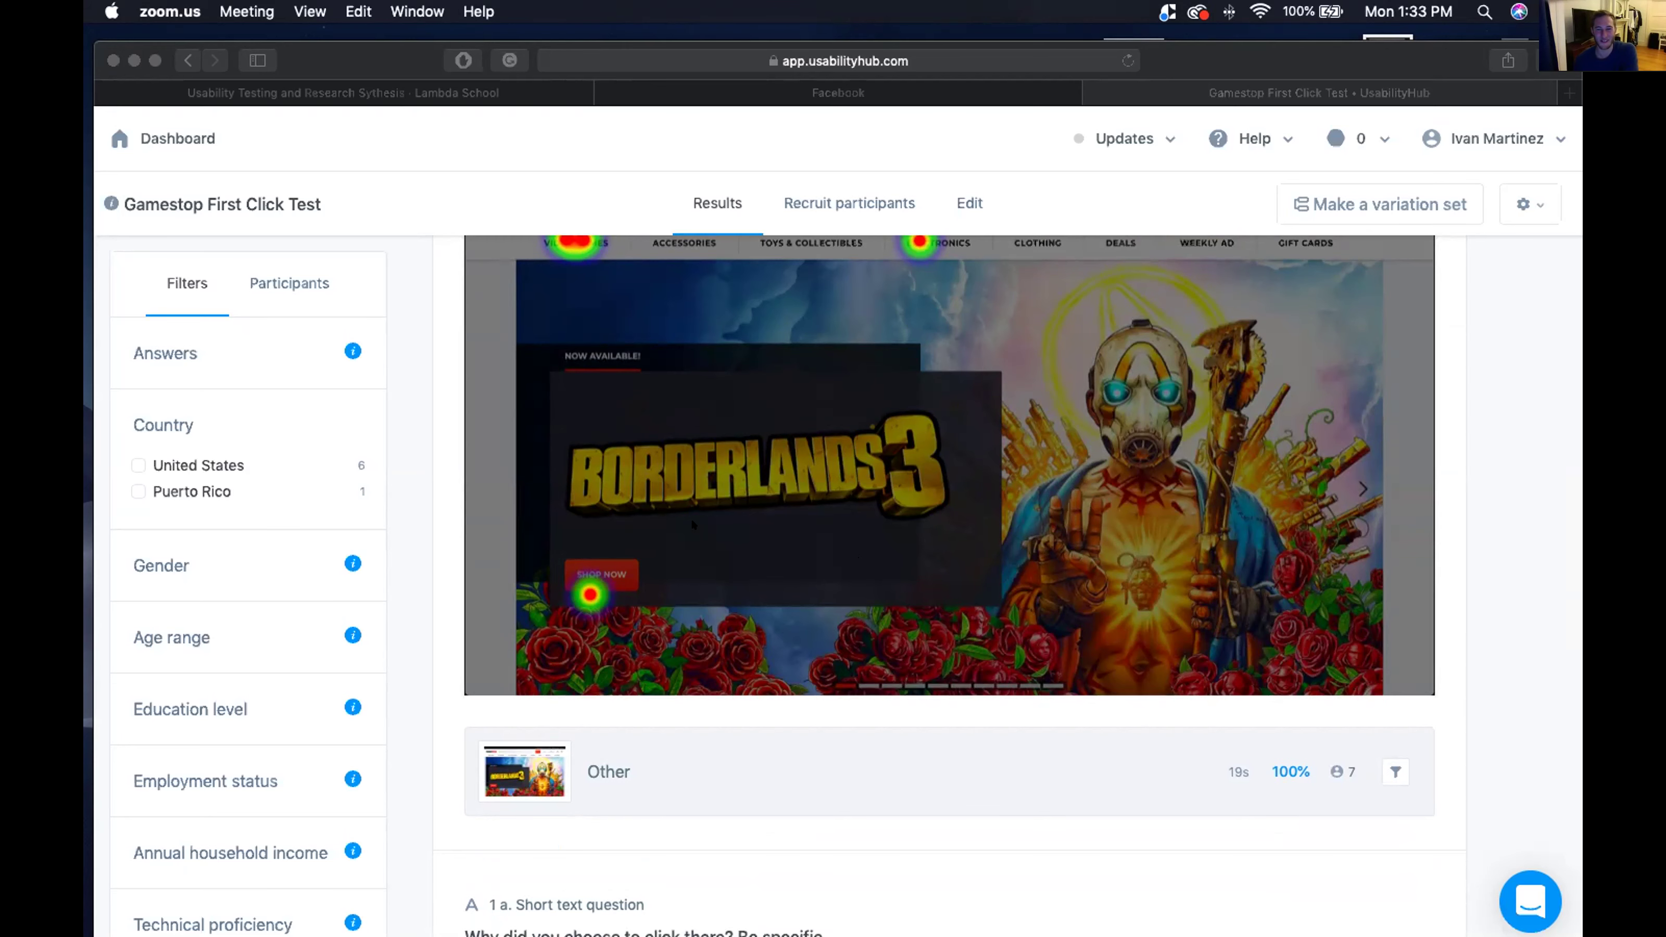
scroll(692, 518, up, 3)
scroll(692, 518, down, 1)
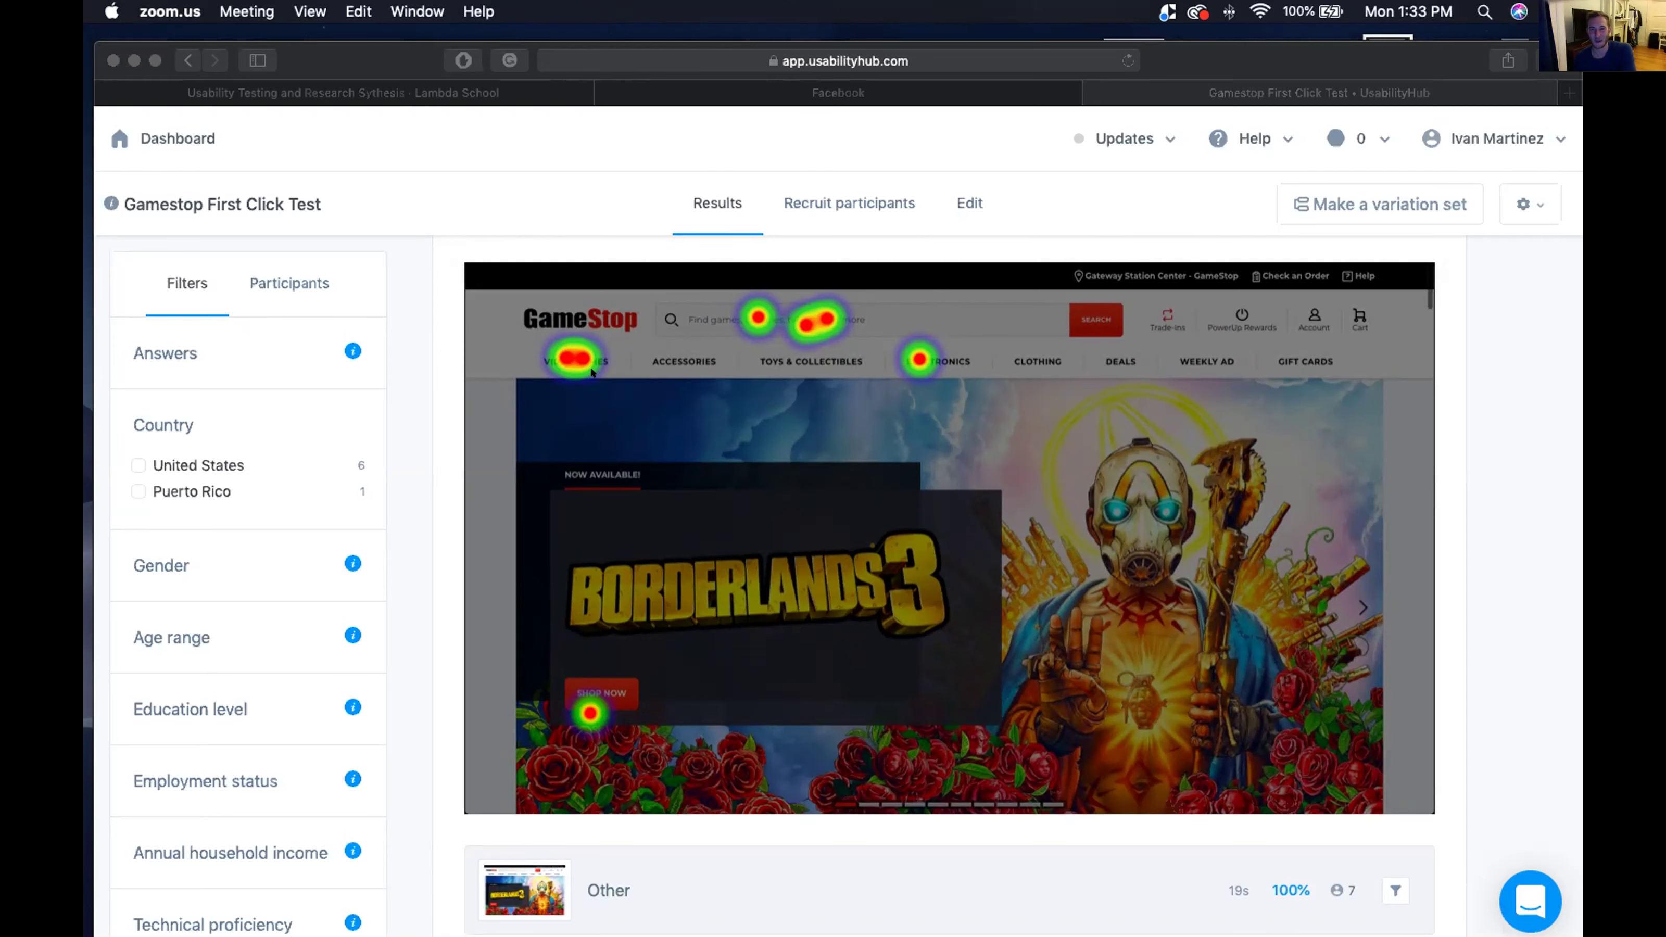
scroll(591, 373, down, 1)
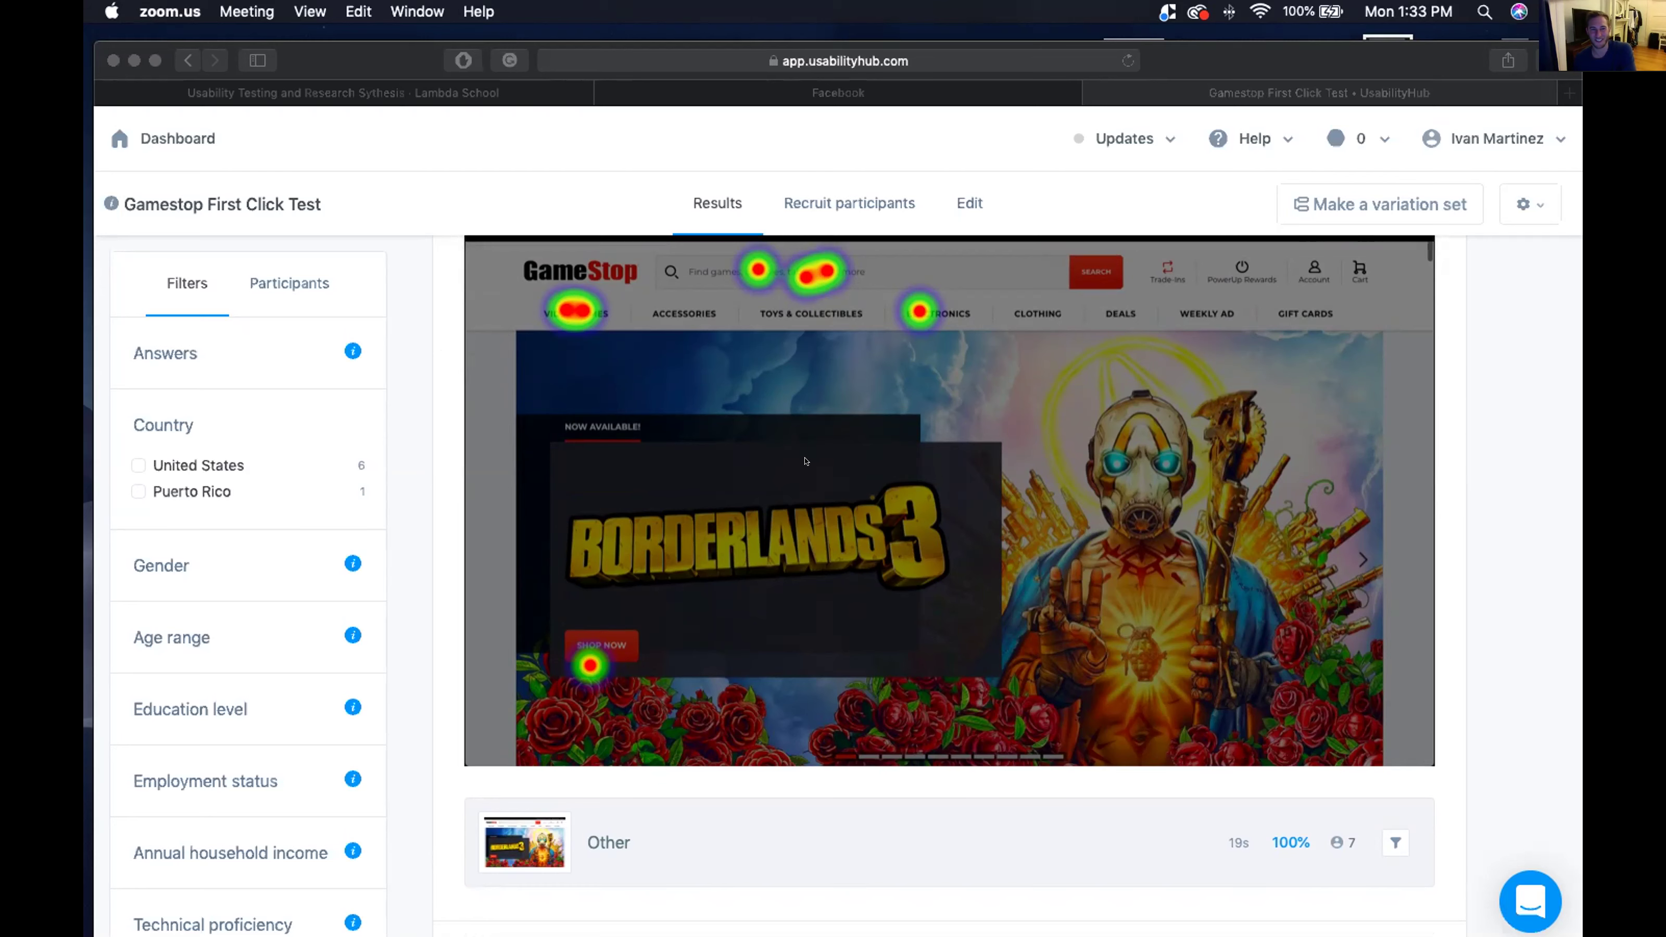
scroll(808, 493, down, 10)
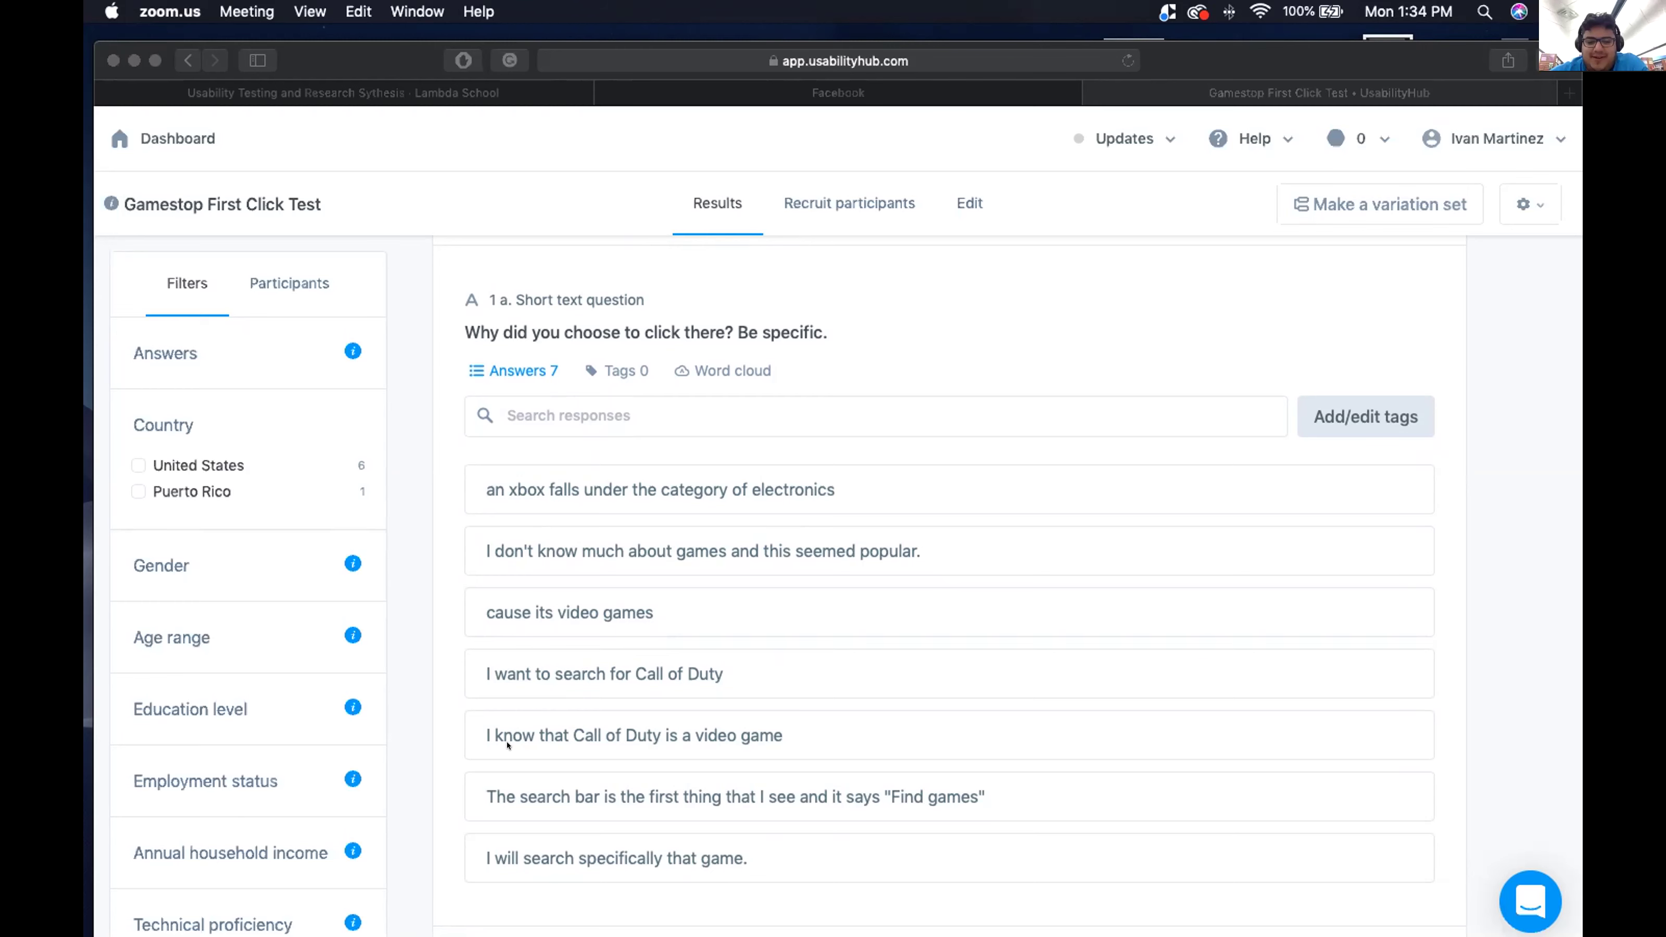
scroll(638, 725, up, 1)
scroll(638, 725, up, 2)
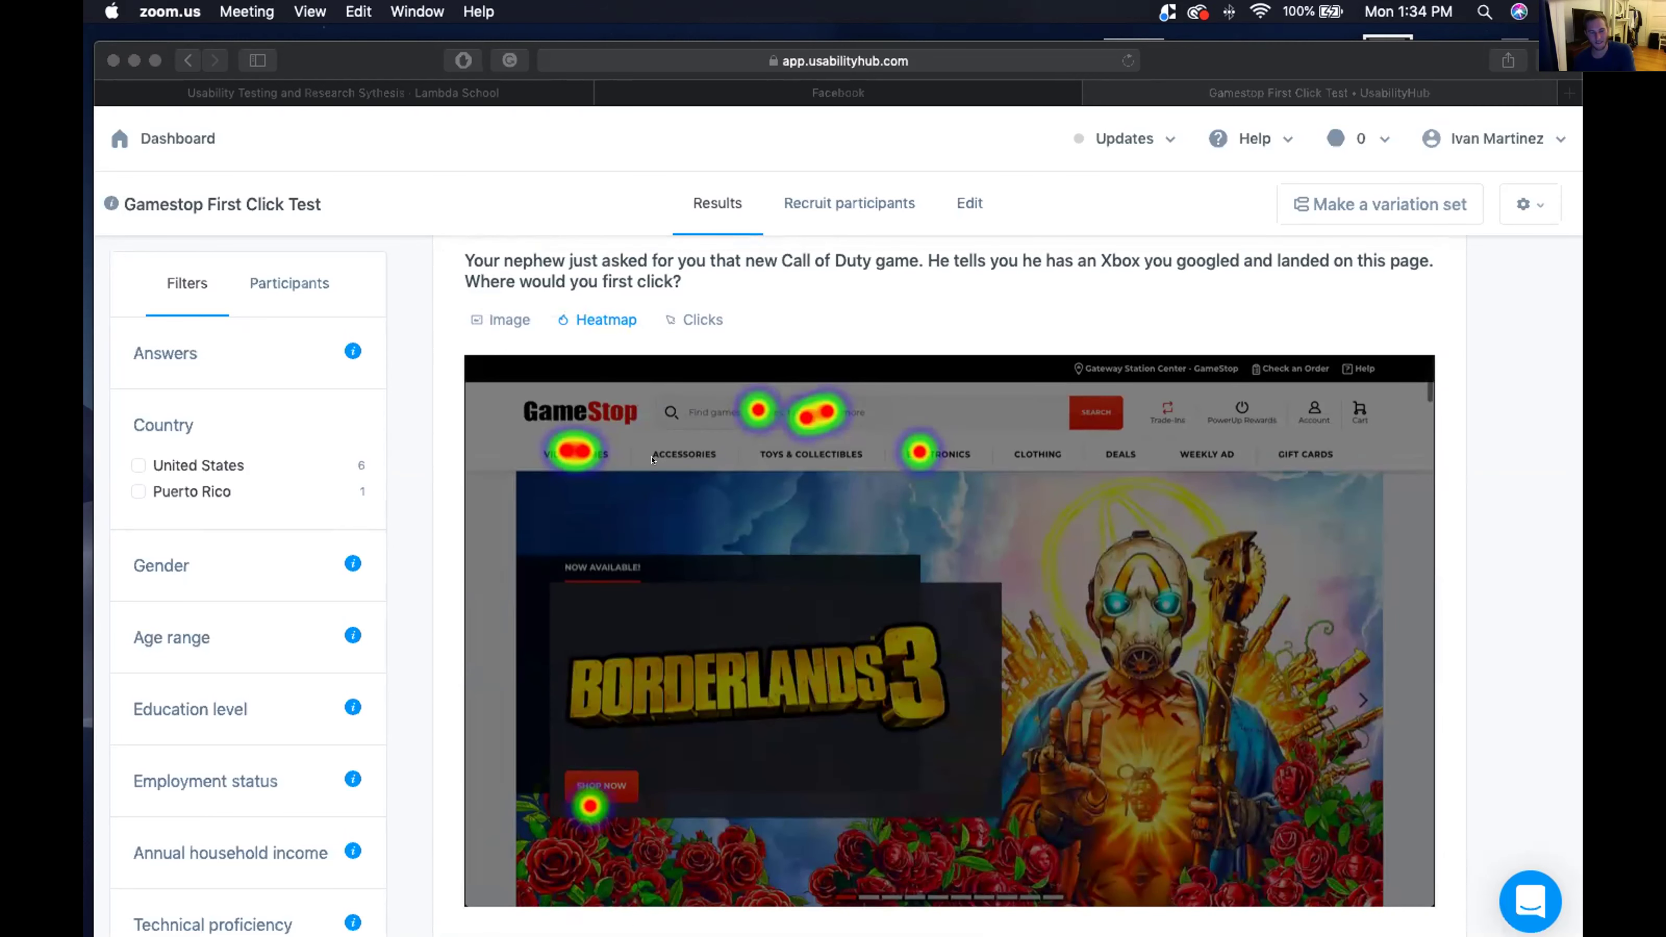
scroll(653, 459, down, 10)
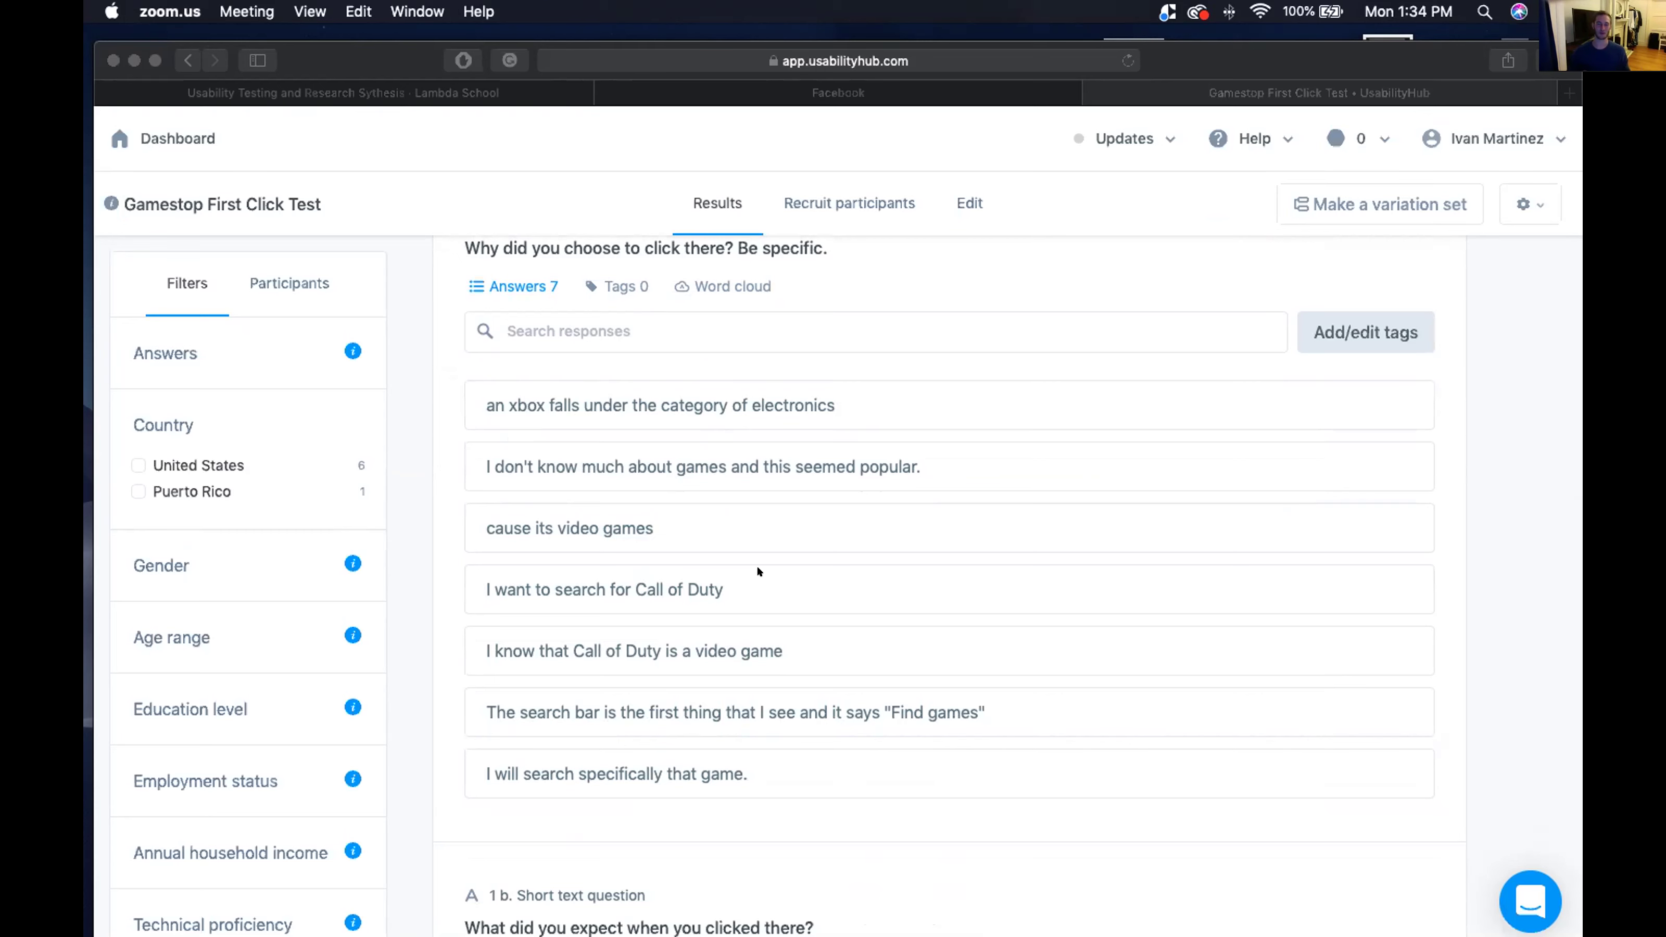
scroll(756, 565, up, 15)
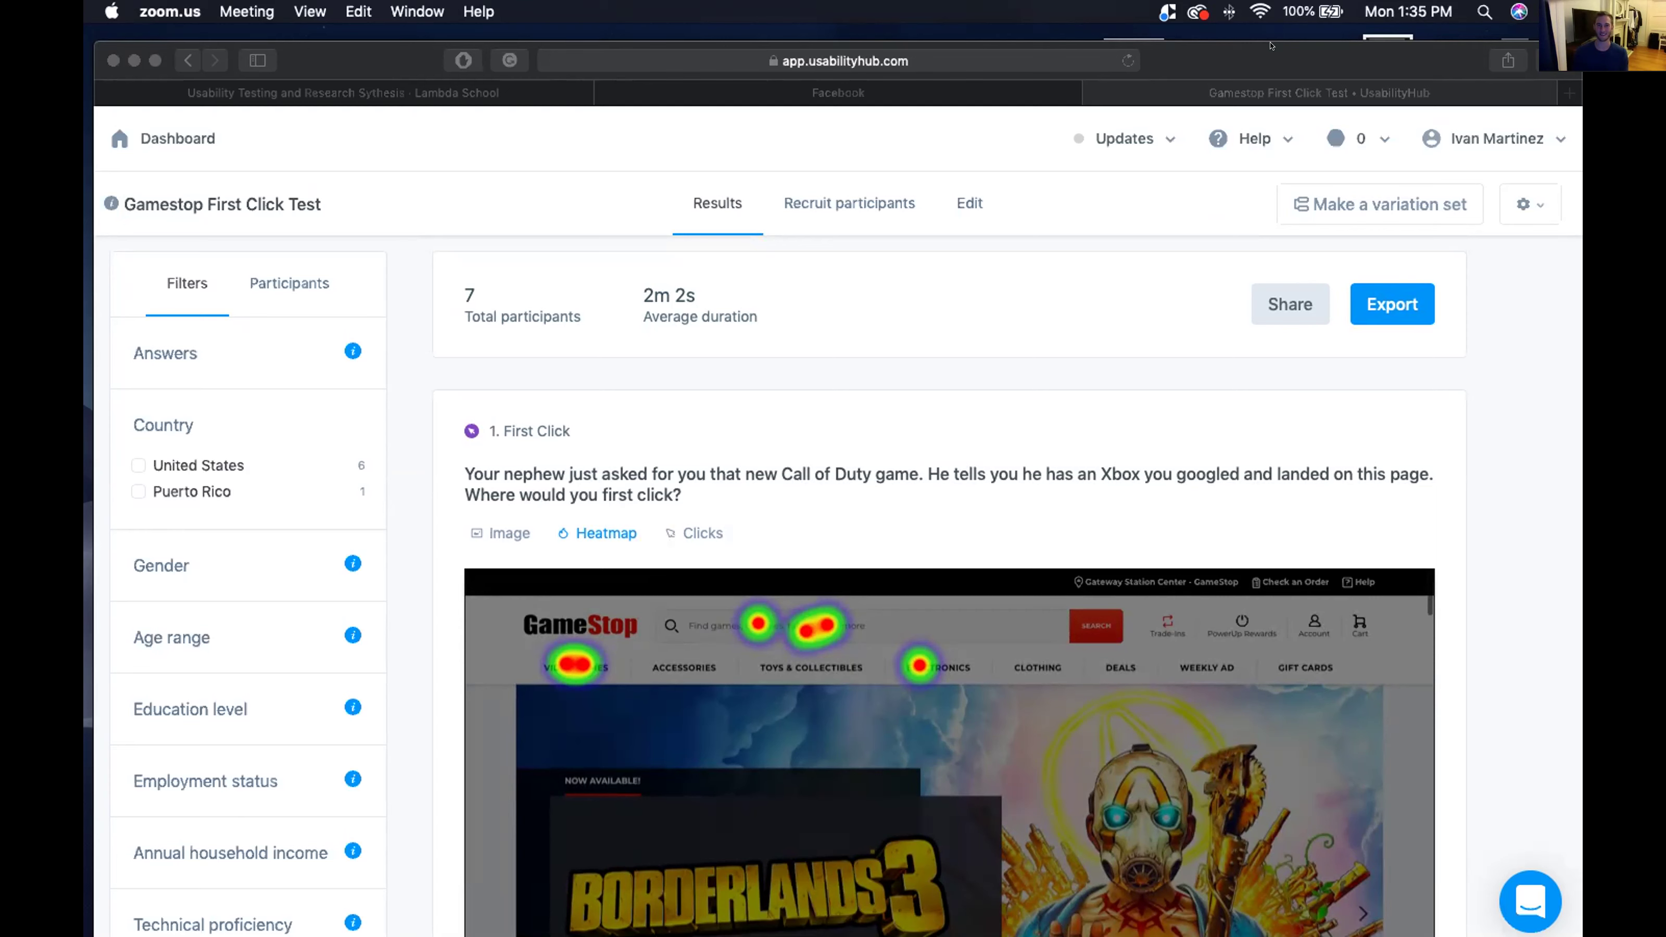
click(1473, 92)
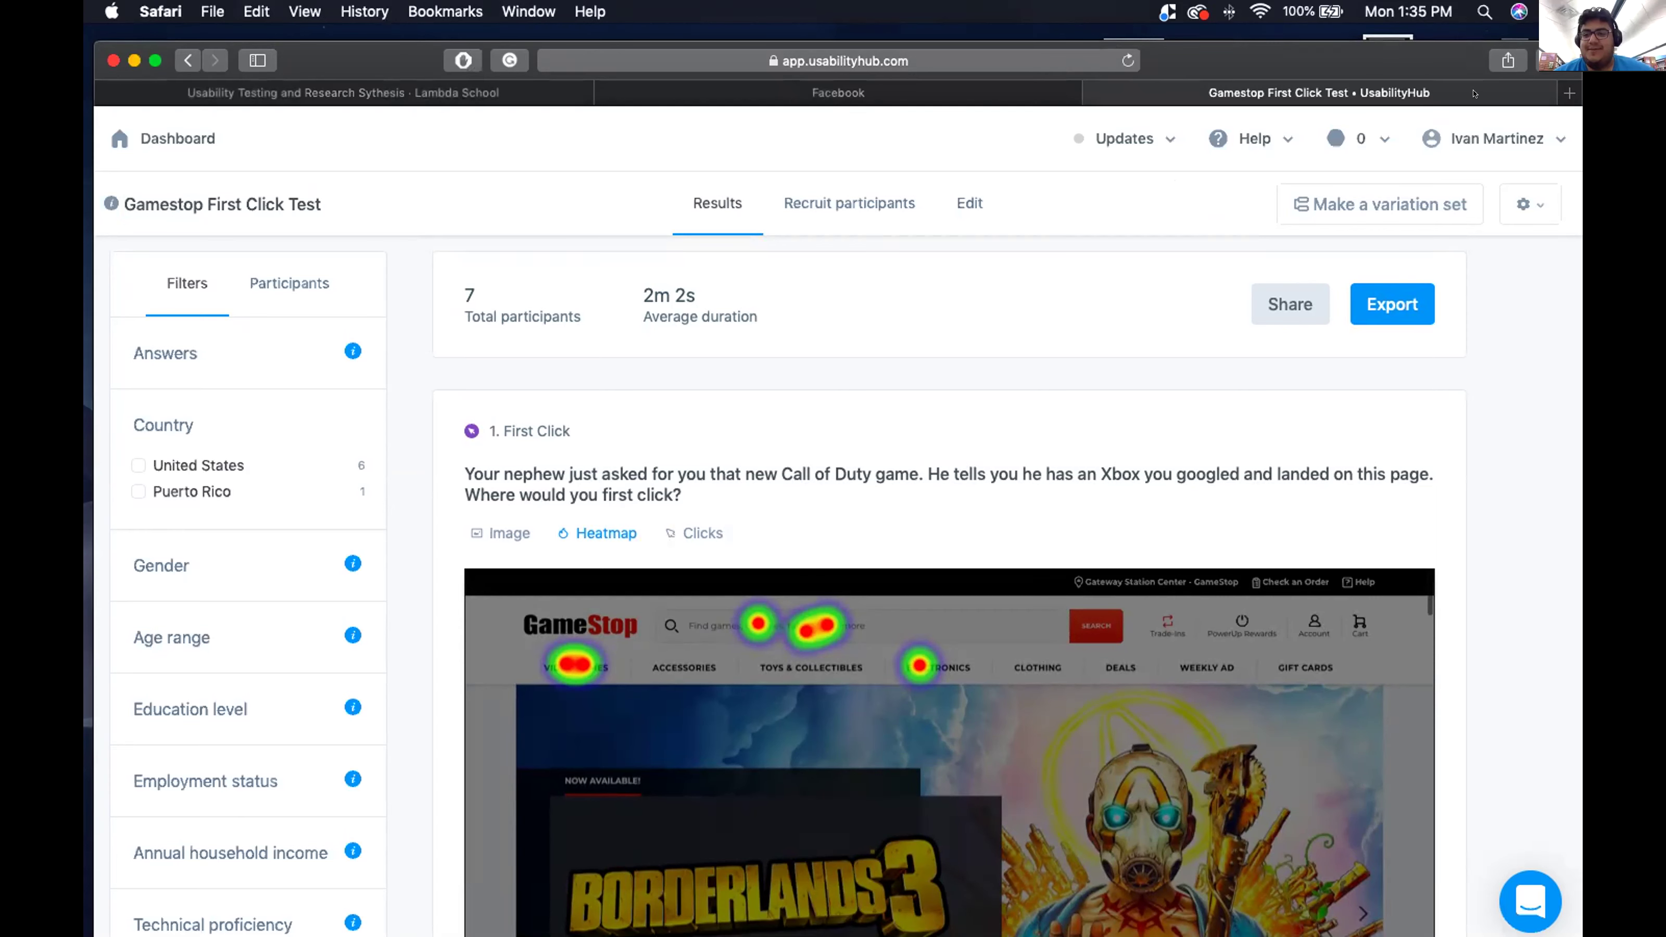